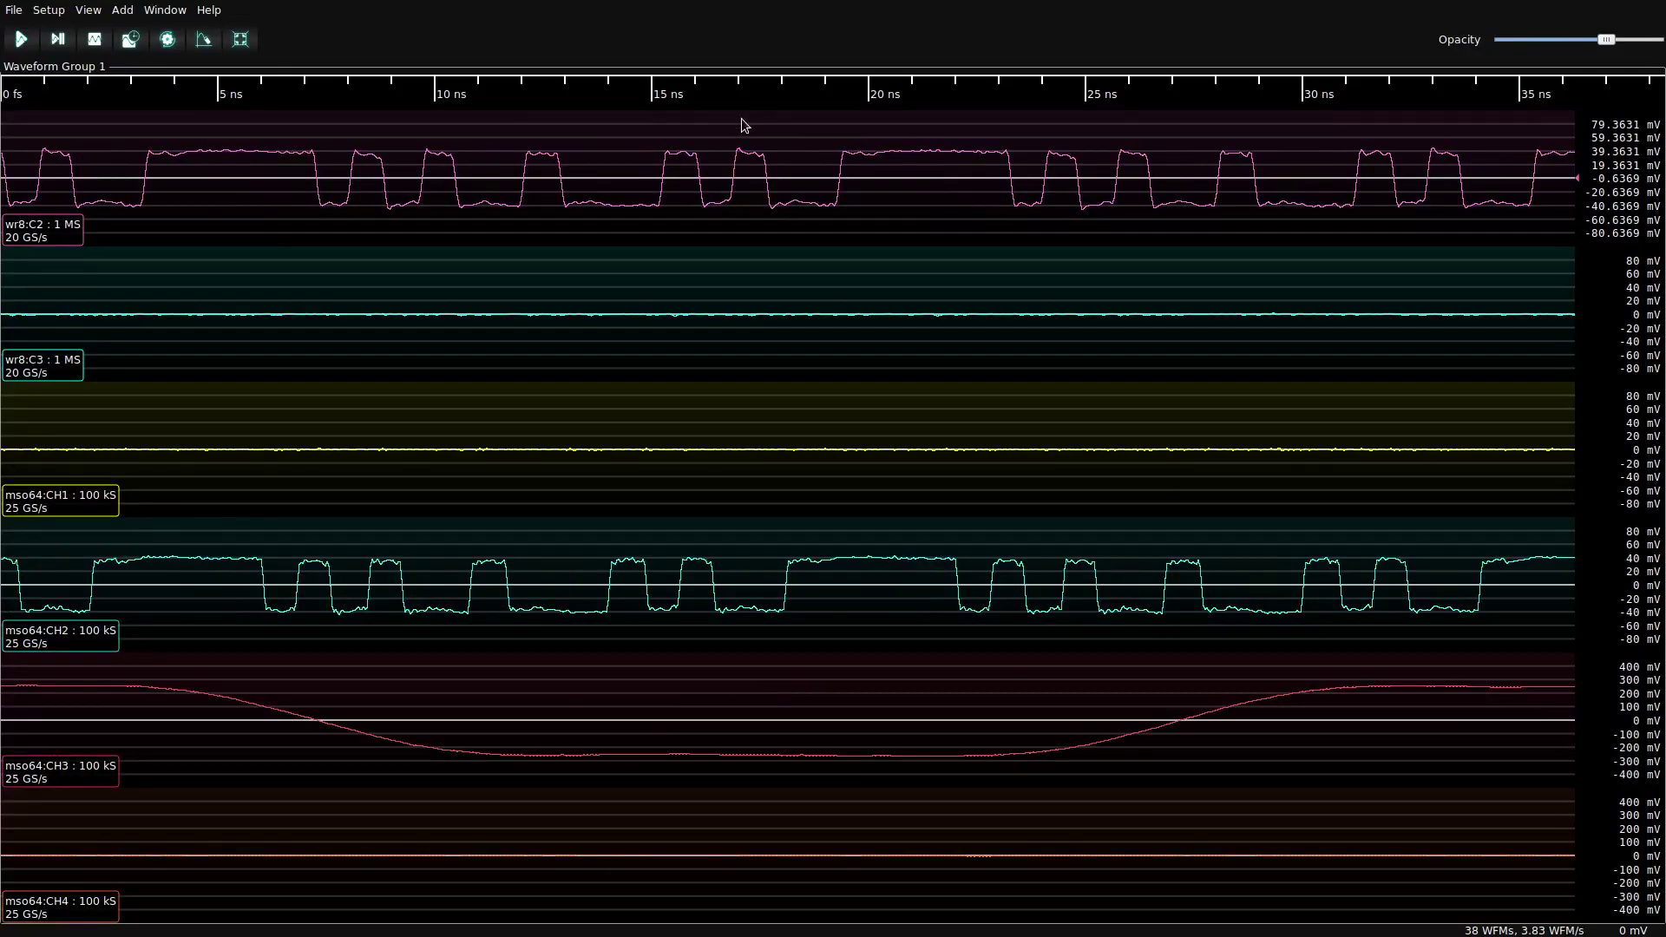
- Stop acquisition and measure the edge offset between the two scopes' matching edges
click(94, 39)
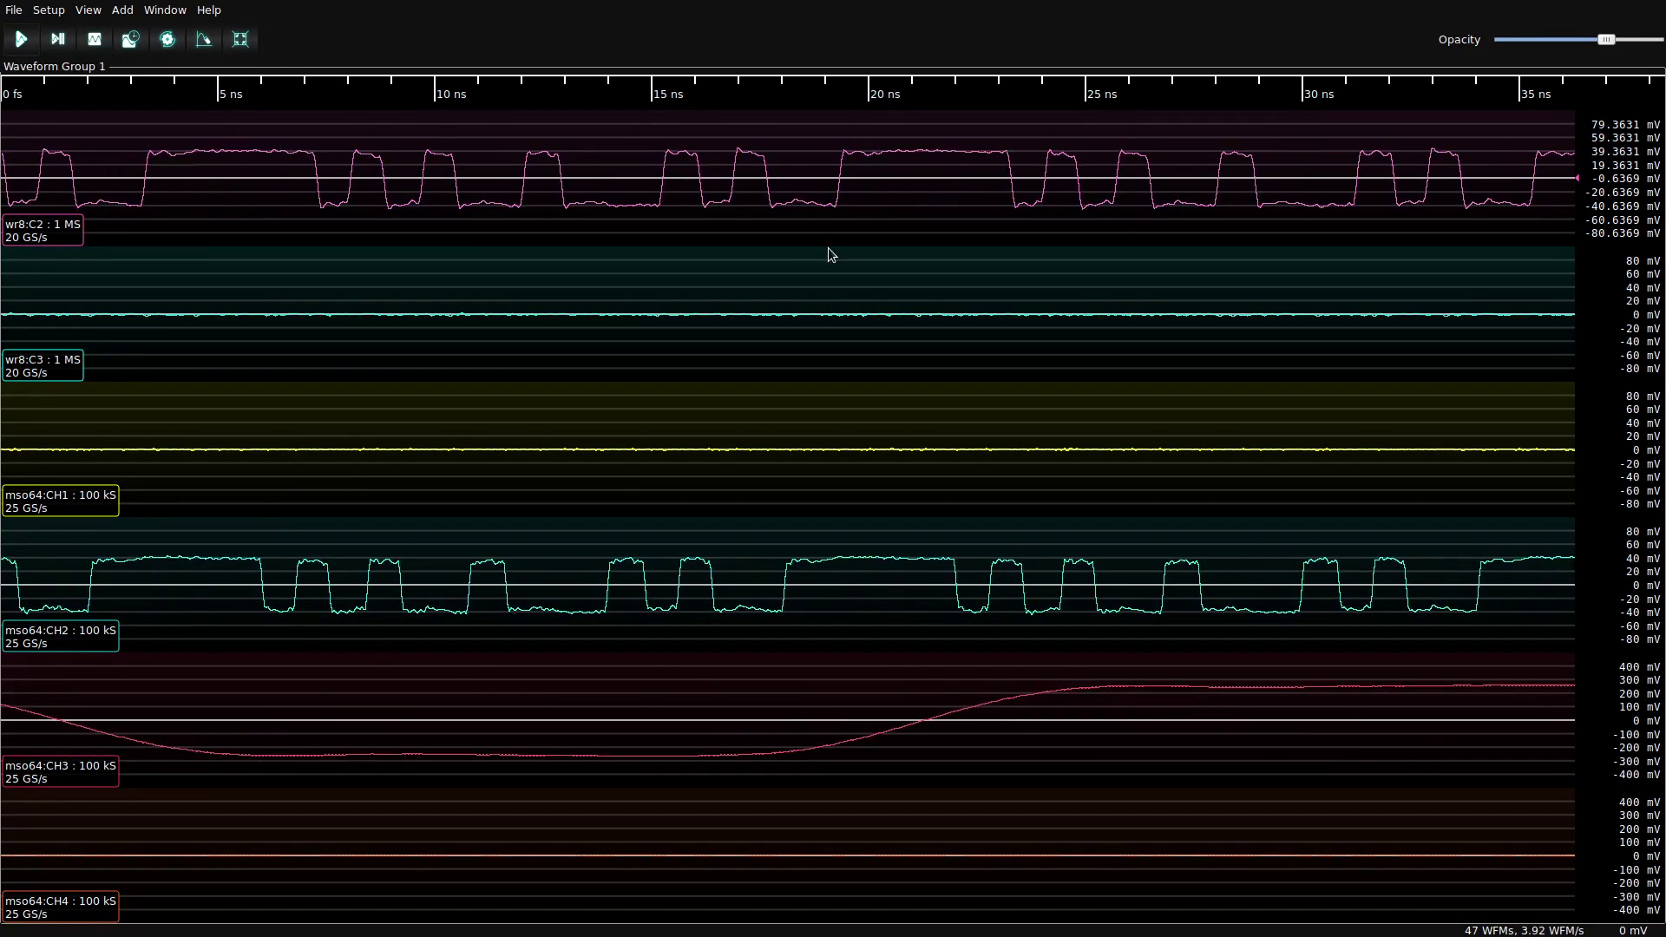
scroll(857, 473, up, 2)
right_click(837, 417)
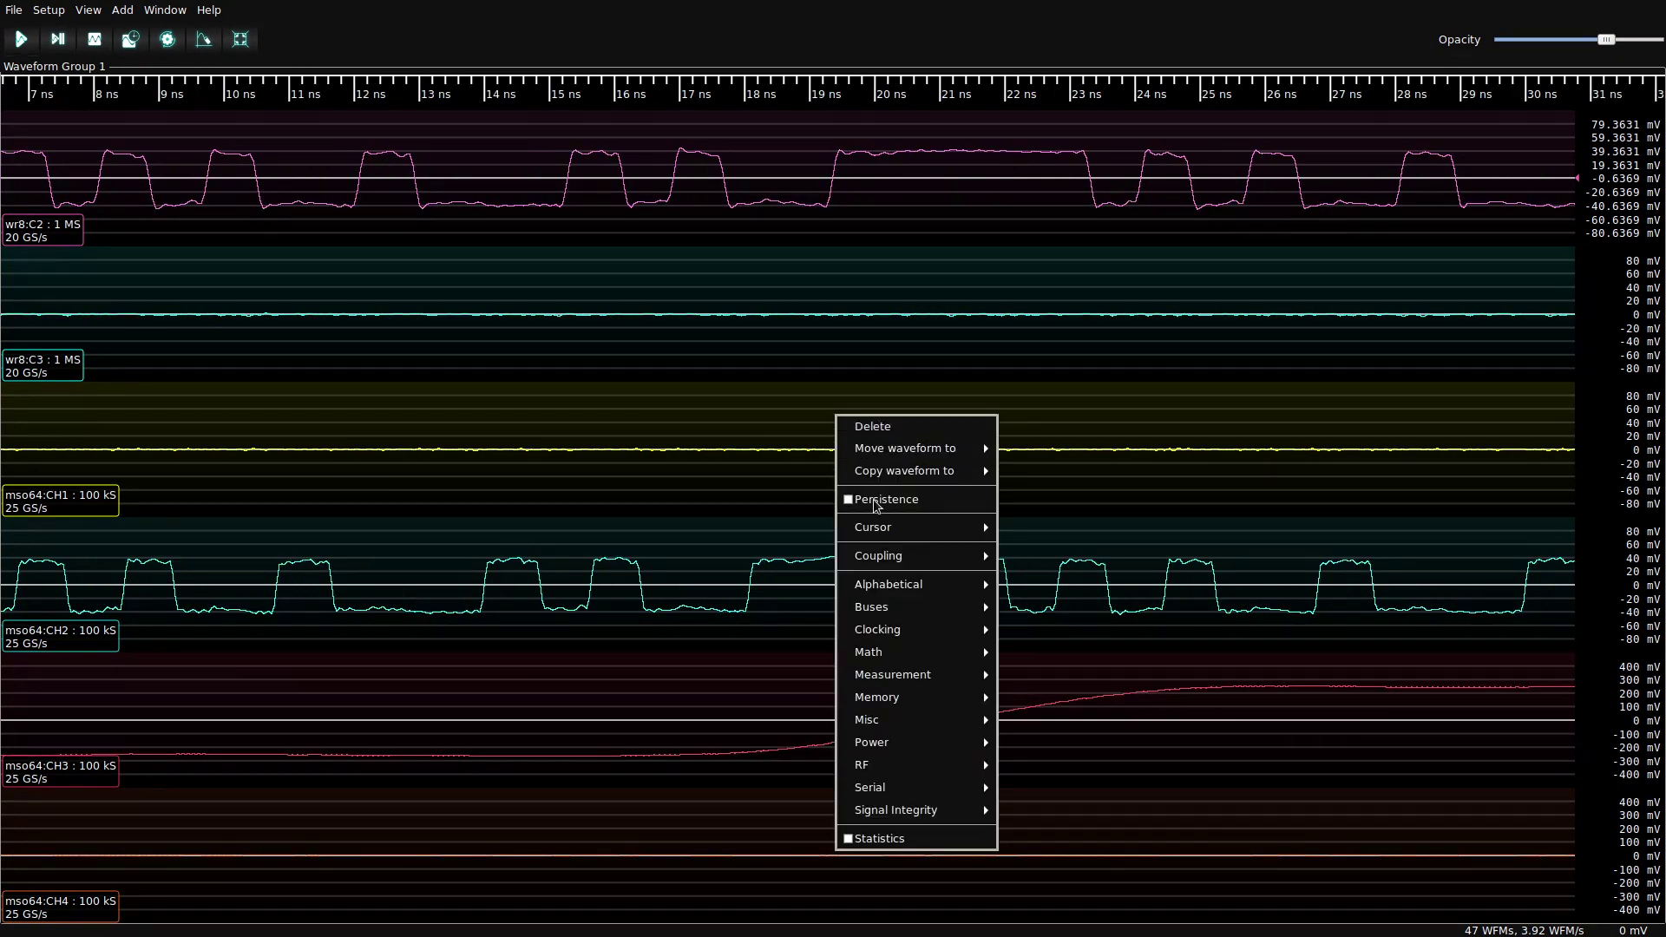
mouse_move(899, 529)
key(Escape)
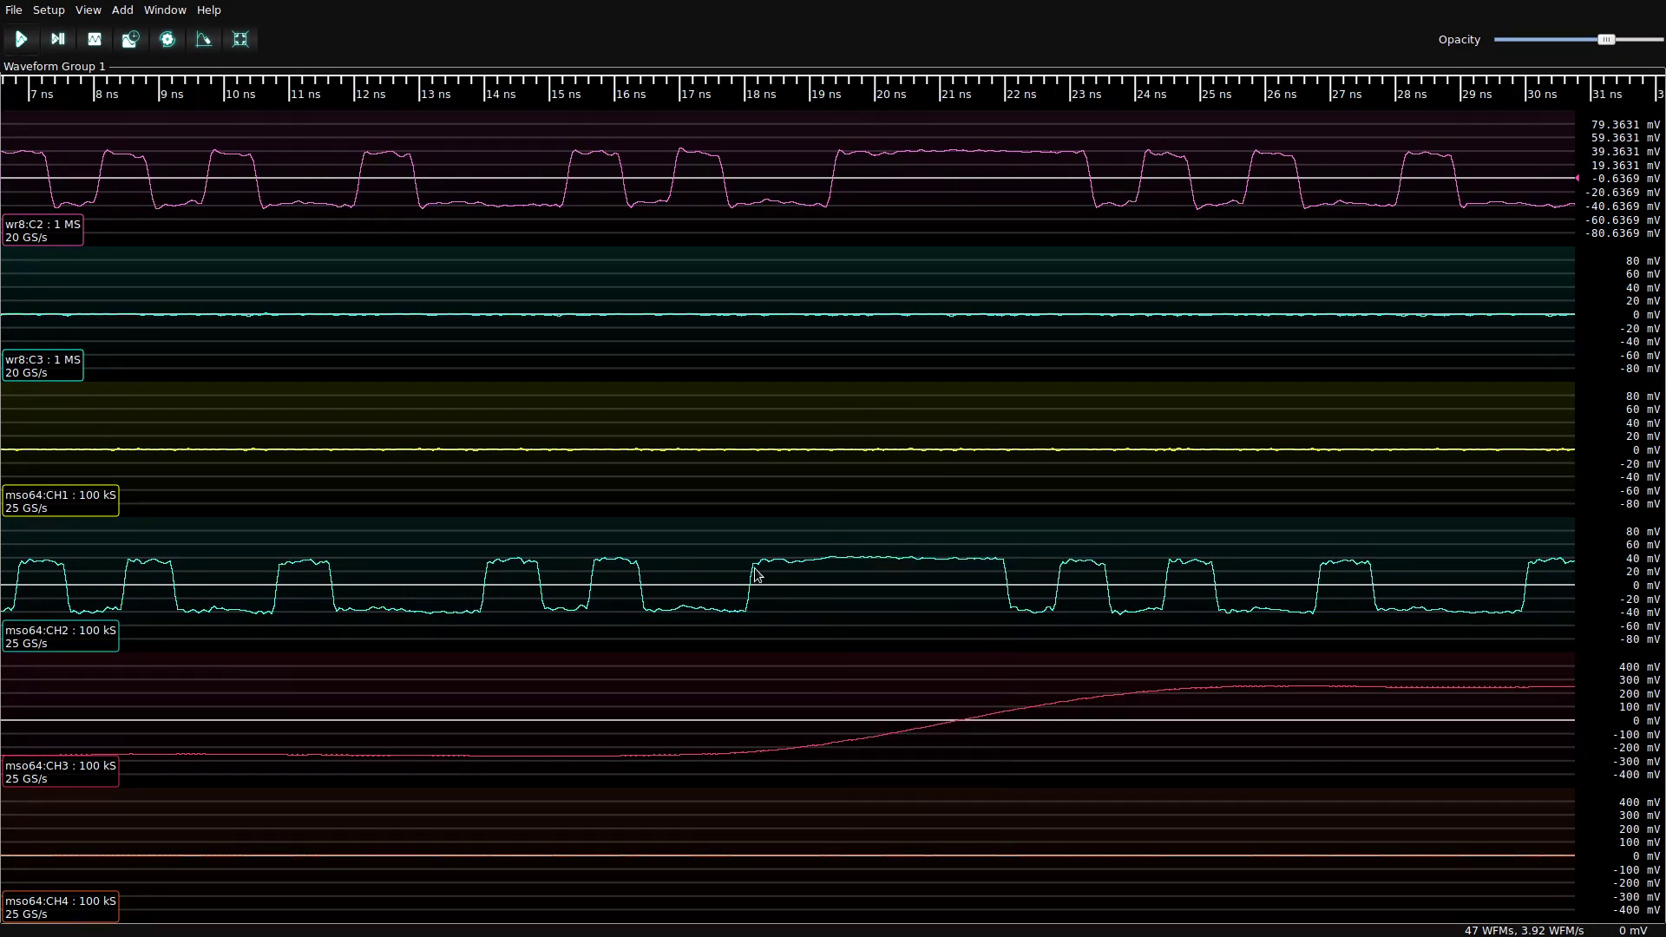
mouse_move(754, 570)
mouse_down()
mouse_move(844, 428)
mouse_move(837, 127)
mouse_up()
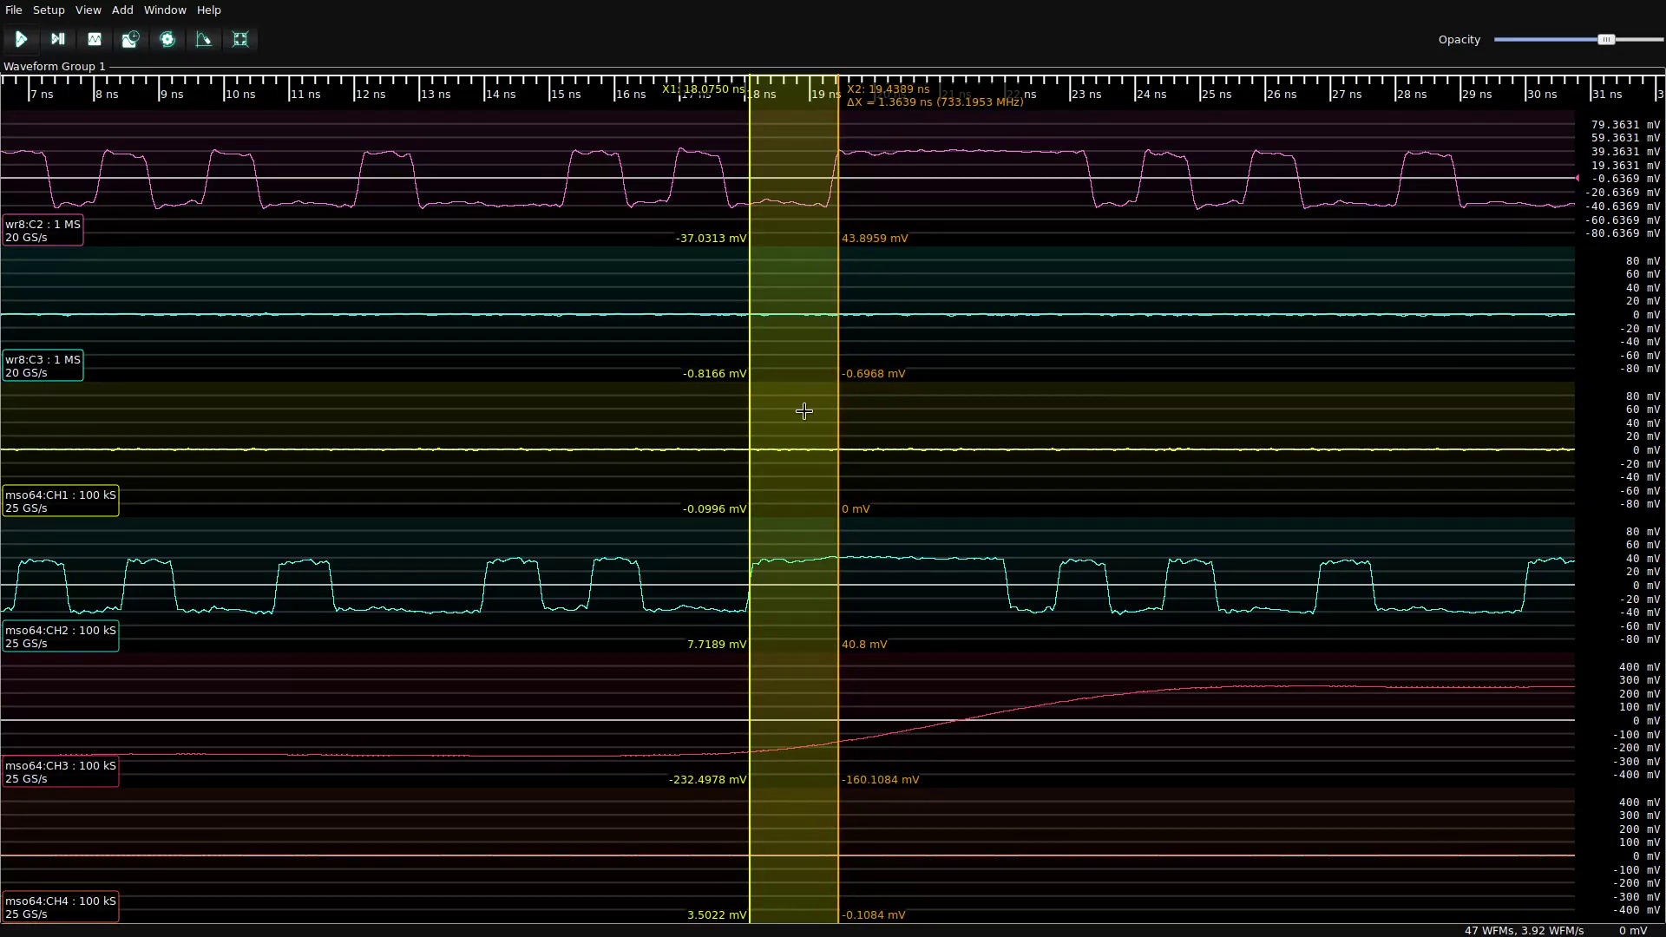
- Zoom back out and remove the measurement cursors by setting Cursor to None
scroll(712, 274, down, 2)
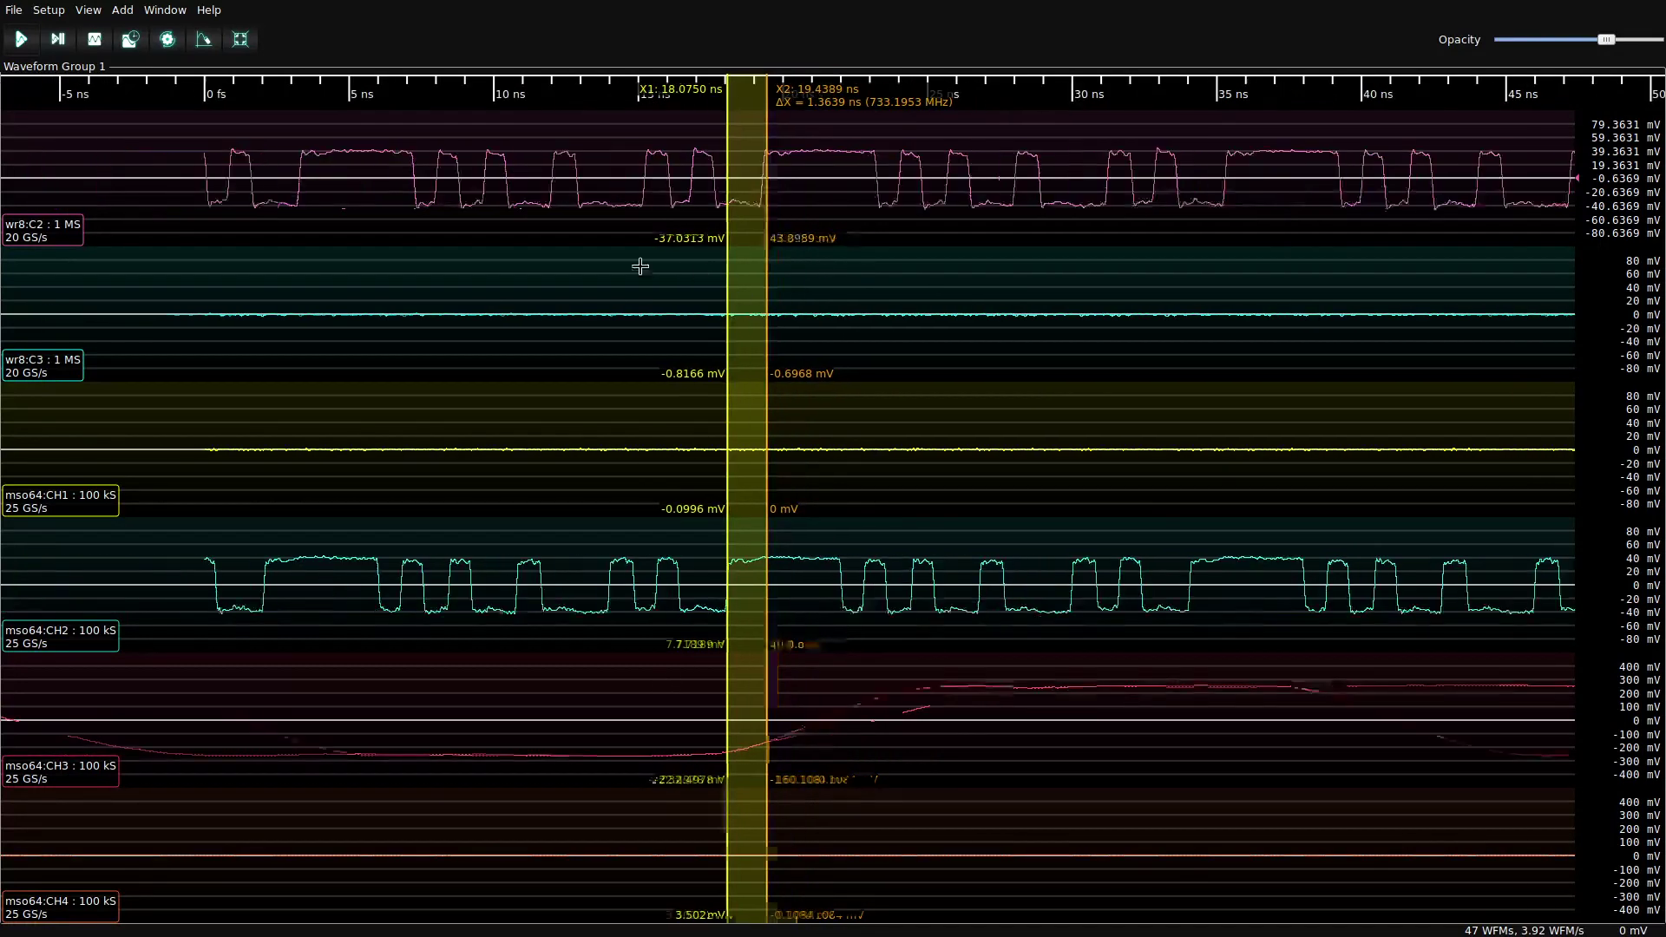
scroll(634, 261, down, 2)
scroll(556, 234, down, 1)
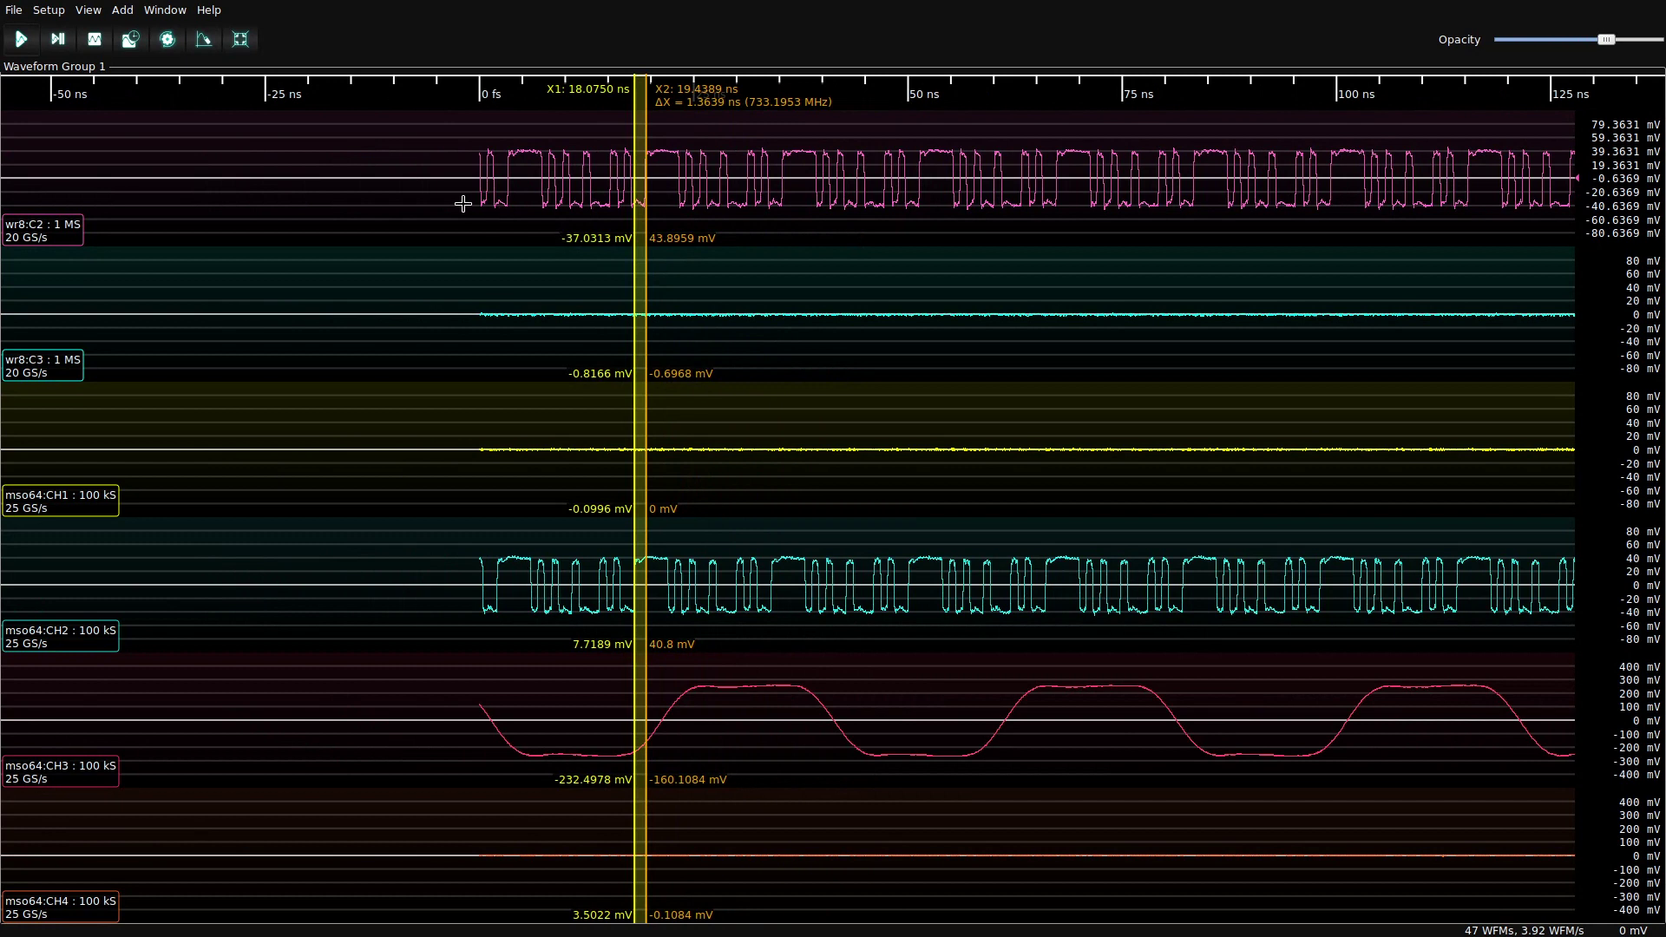
right_click(818, 289)
mouse_move(925, 401)
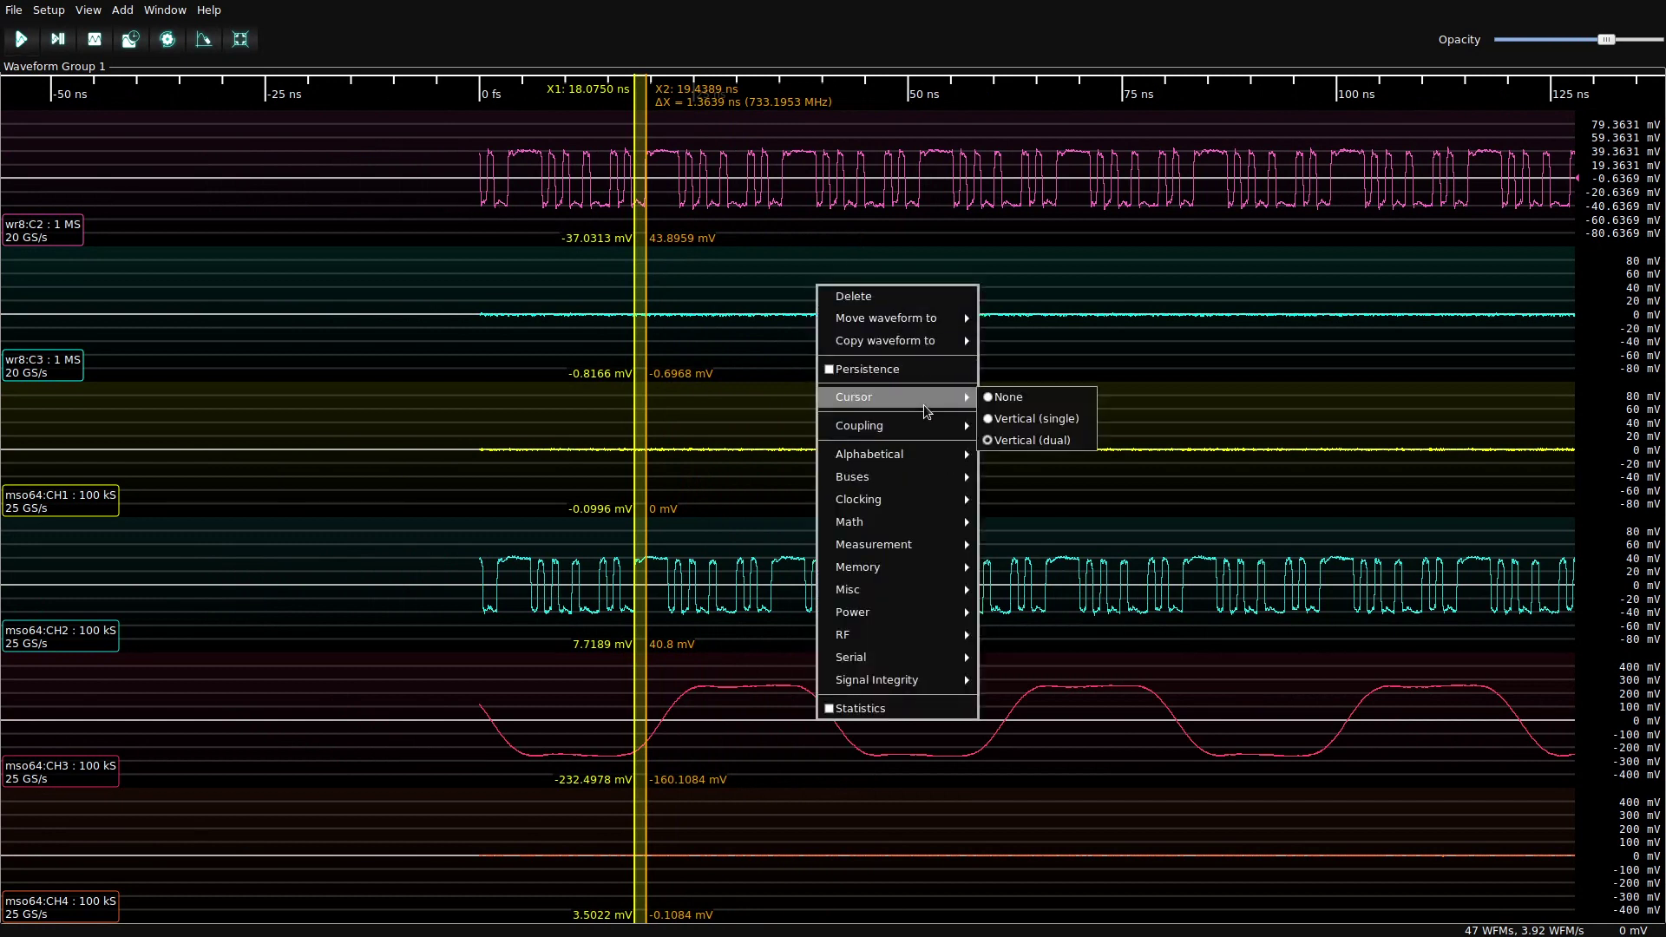
click(995, 399)
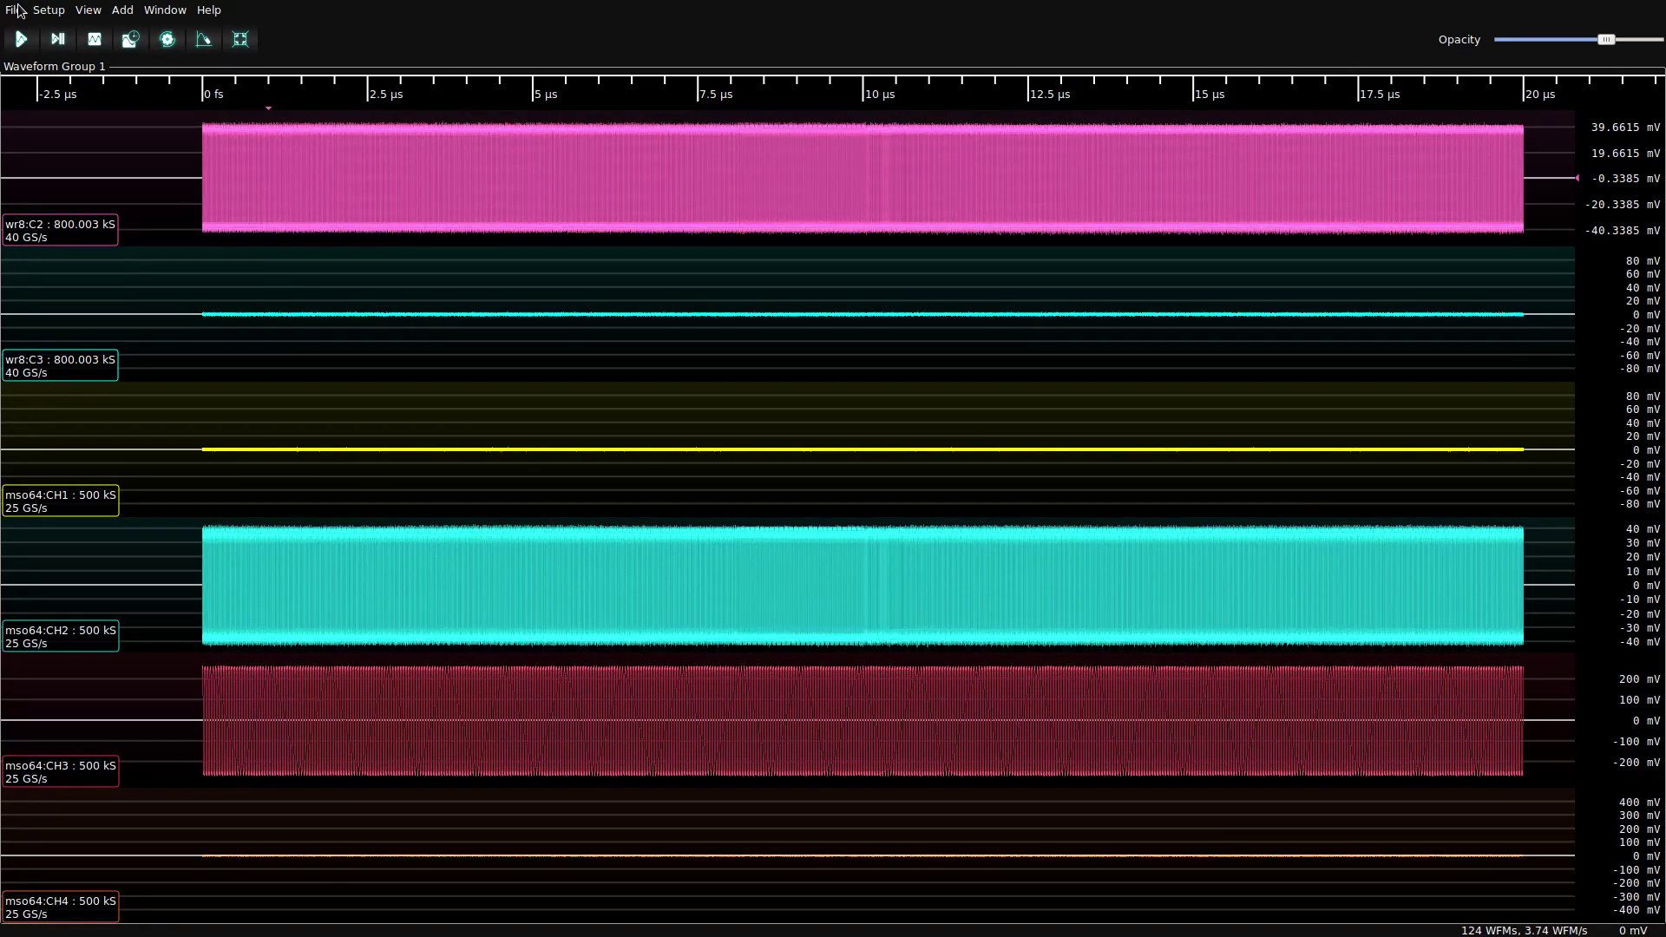
- Start the Setup > Instrument Sync wizard and advance to the mso64 configuration page
click(49, 10)
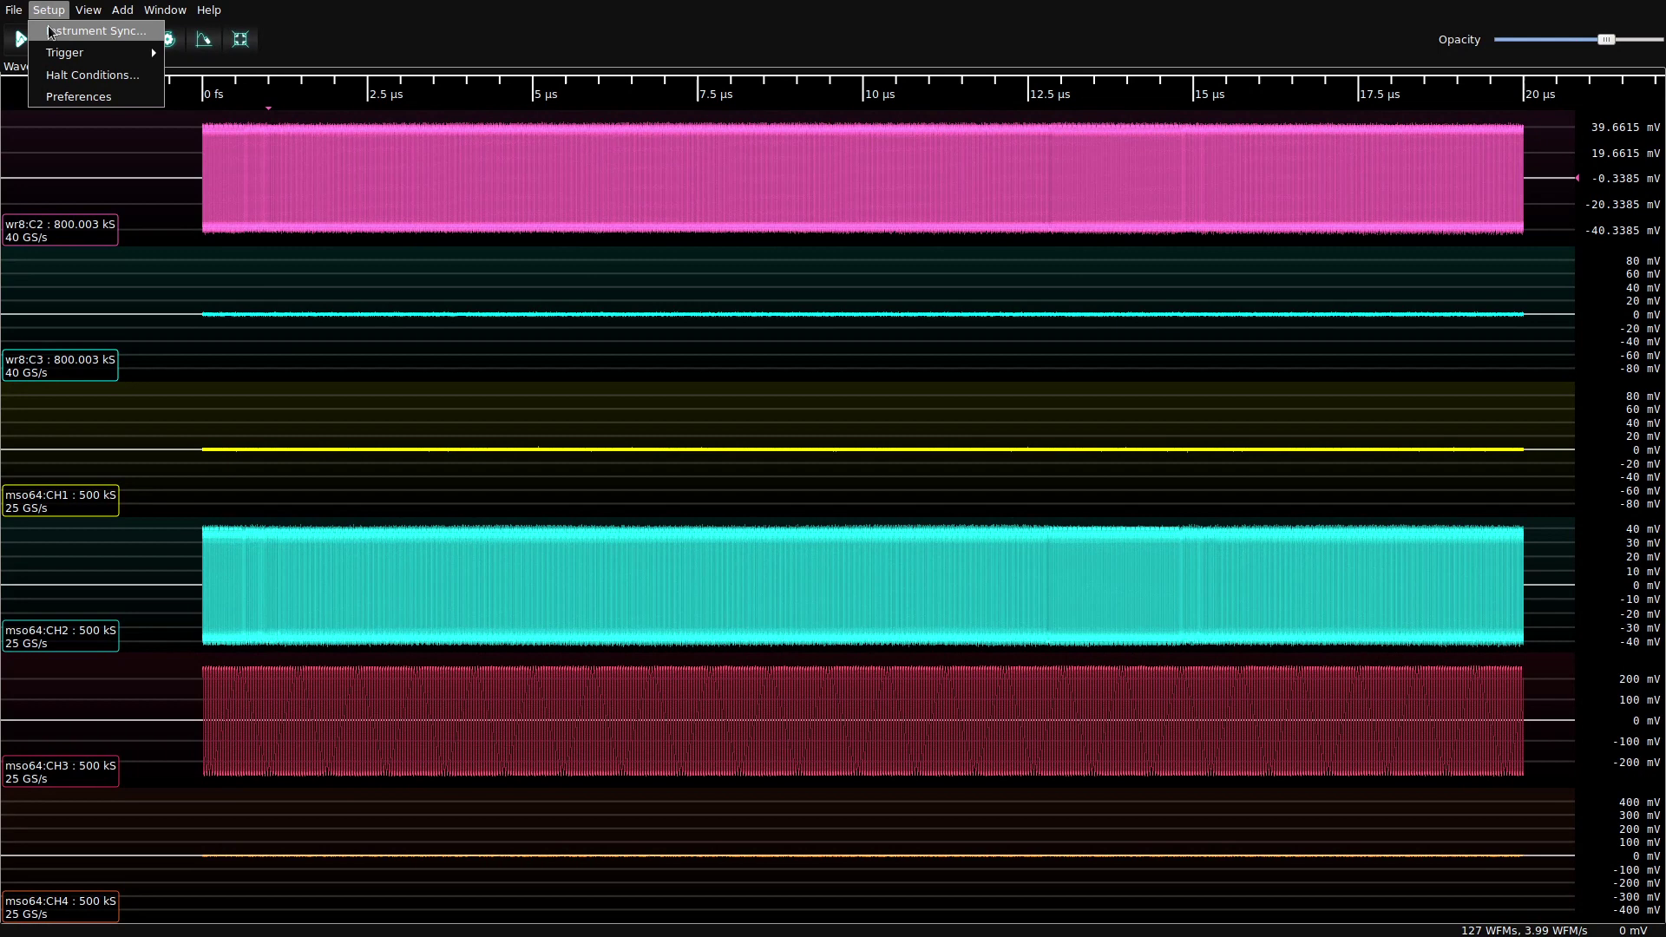
click(50, 31)
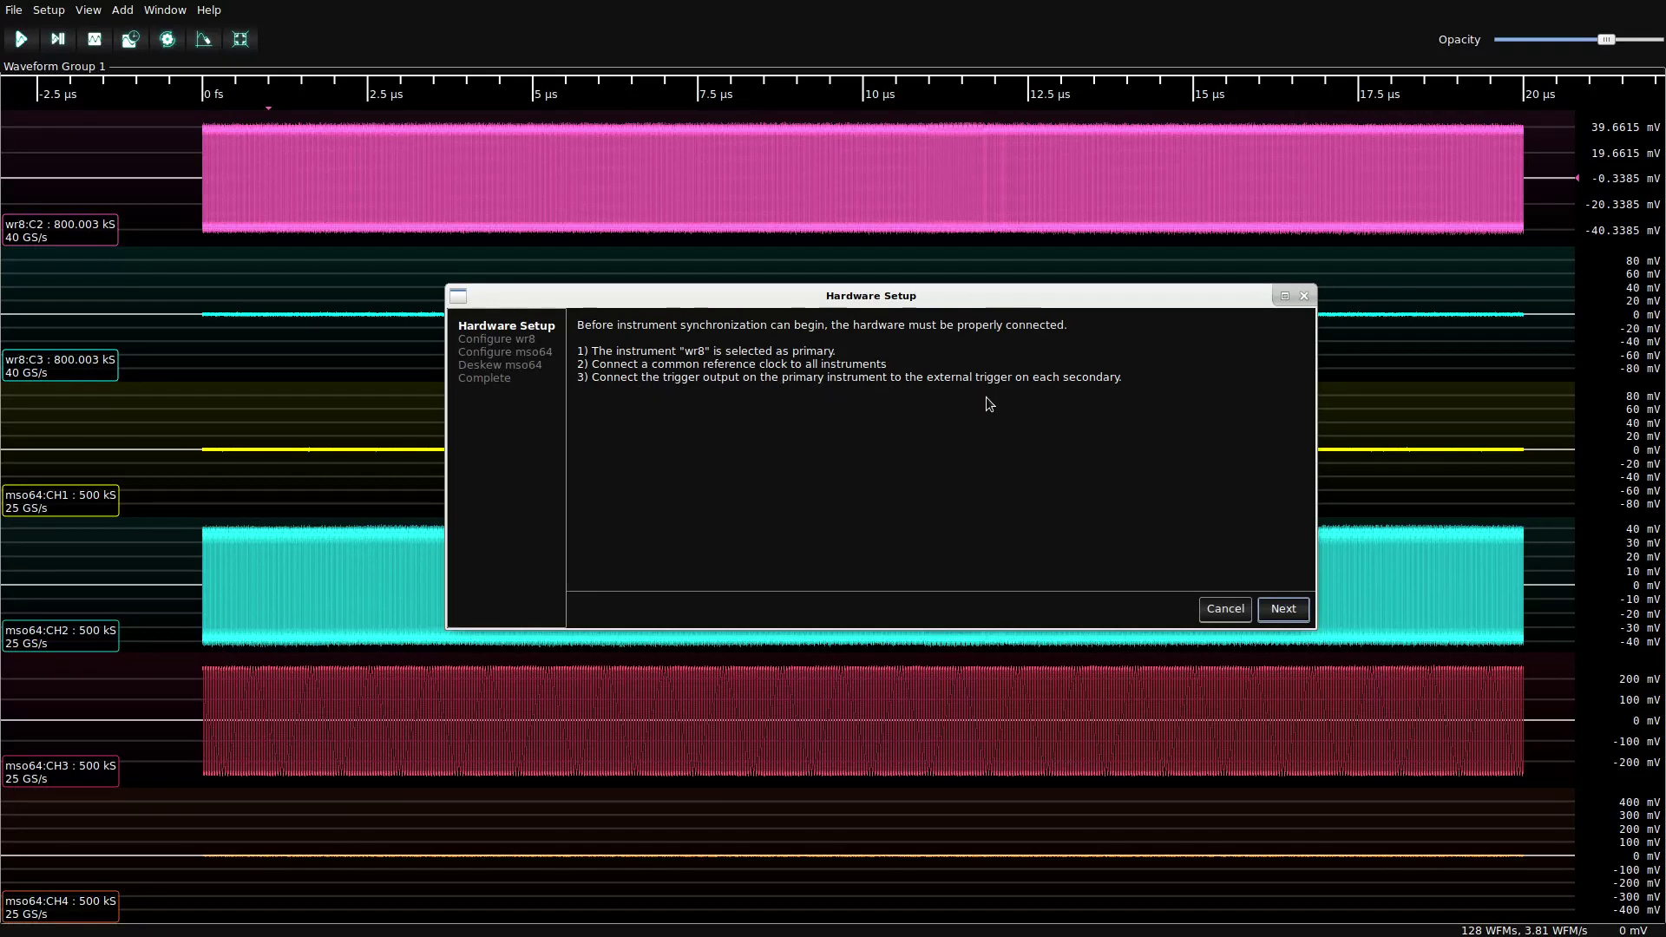
click(1282, 606)
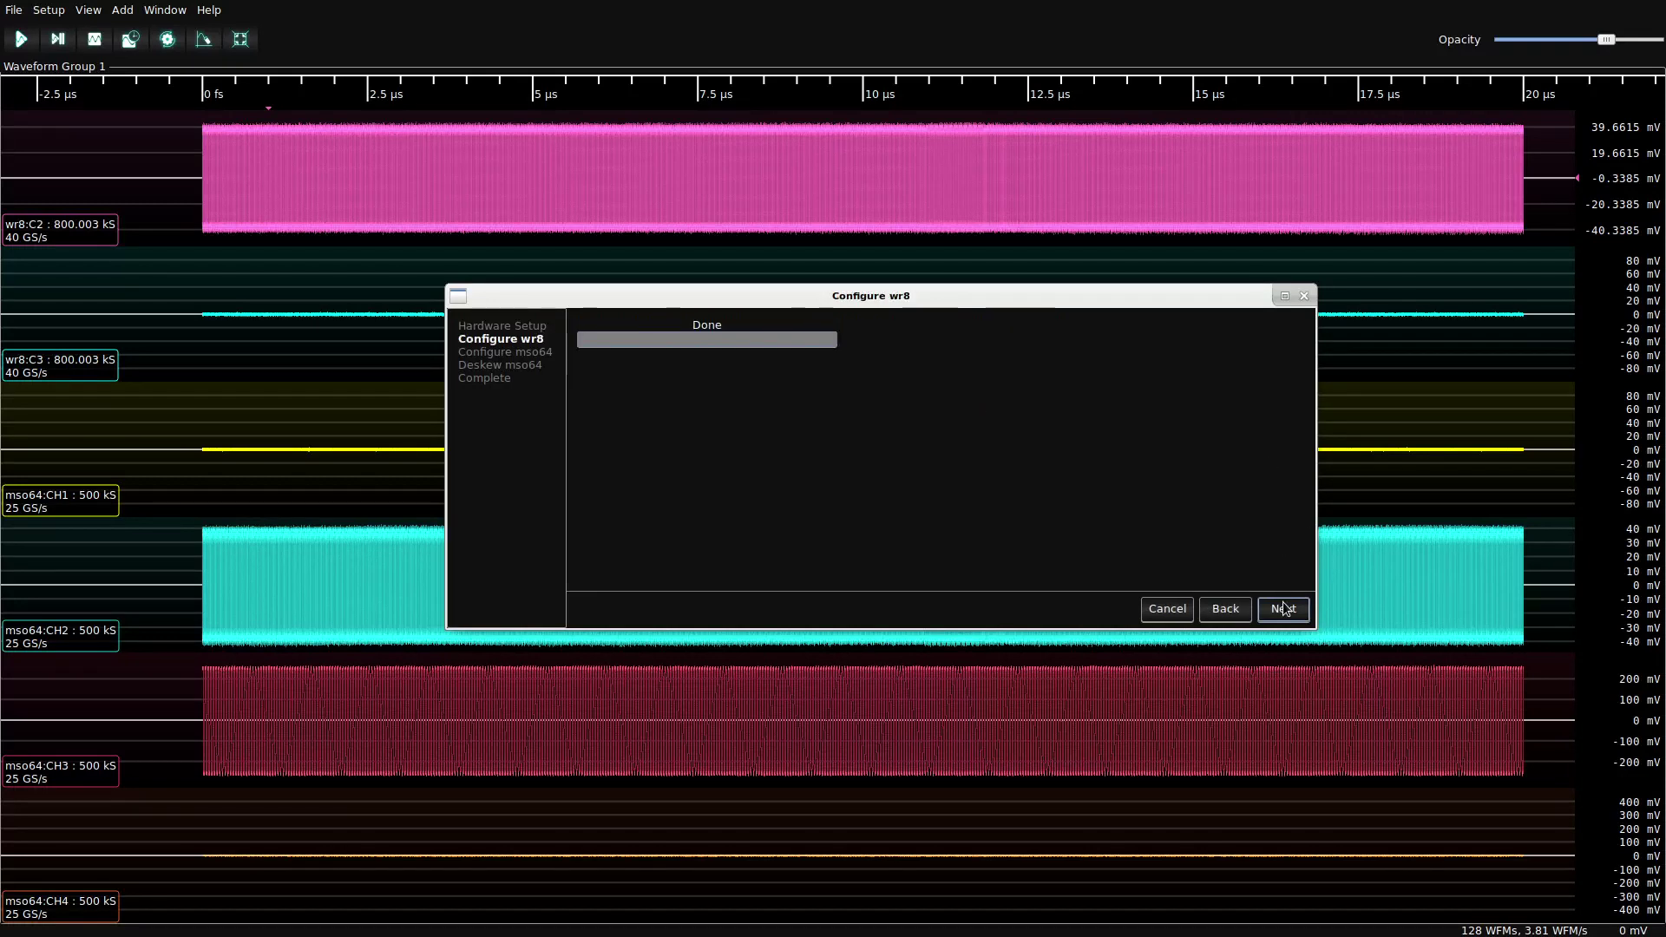
click(1284, 609)
- Use wr8:C2 and mso64:CH2 as skew references, run the deskew, and finish the wizard
click(1239, 539)
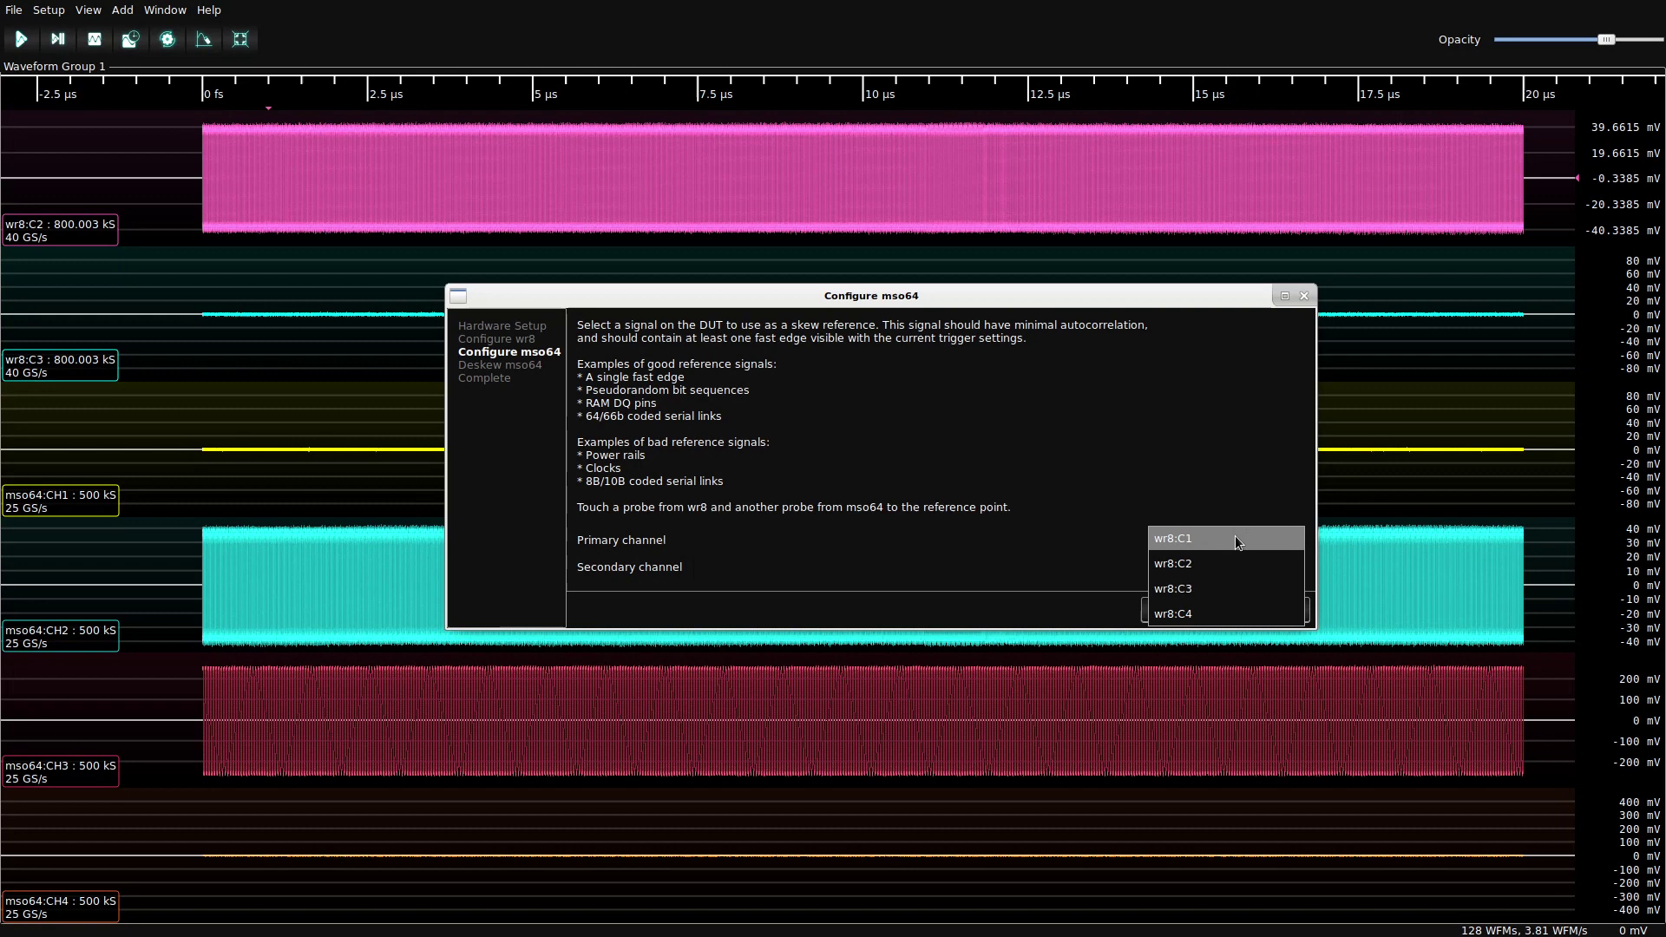
click(1228, 563)
click(1178, 565)
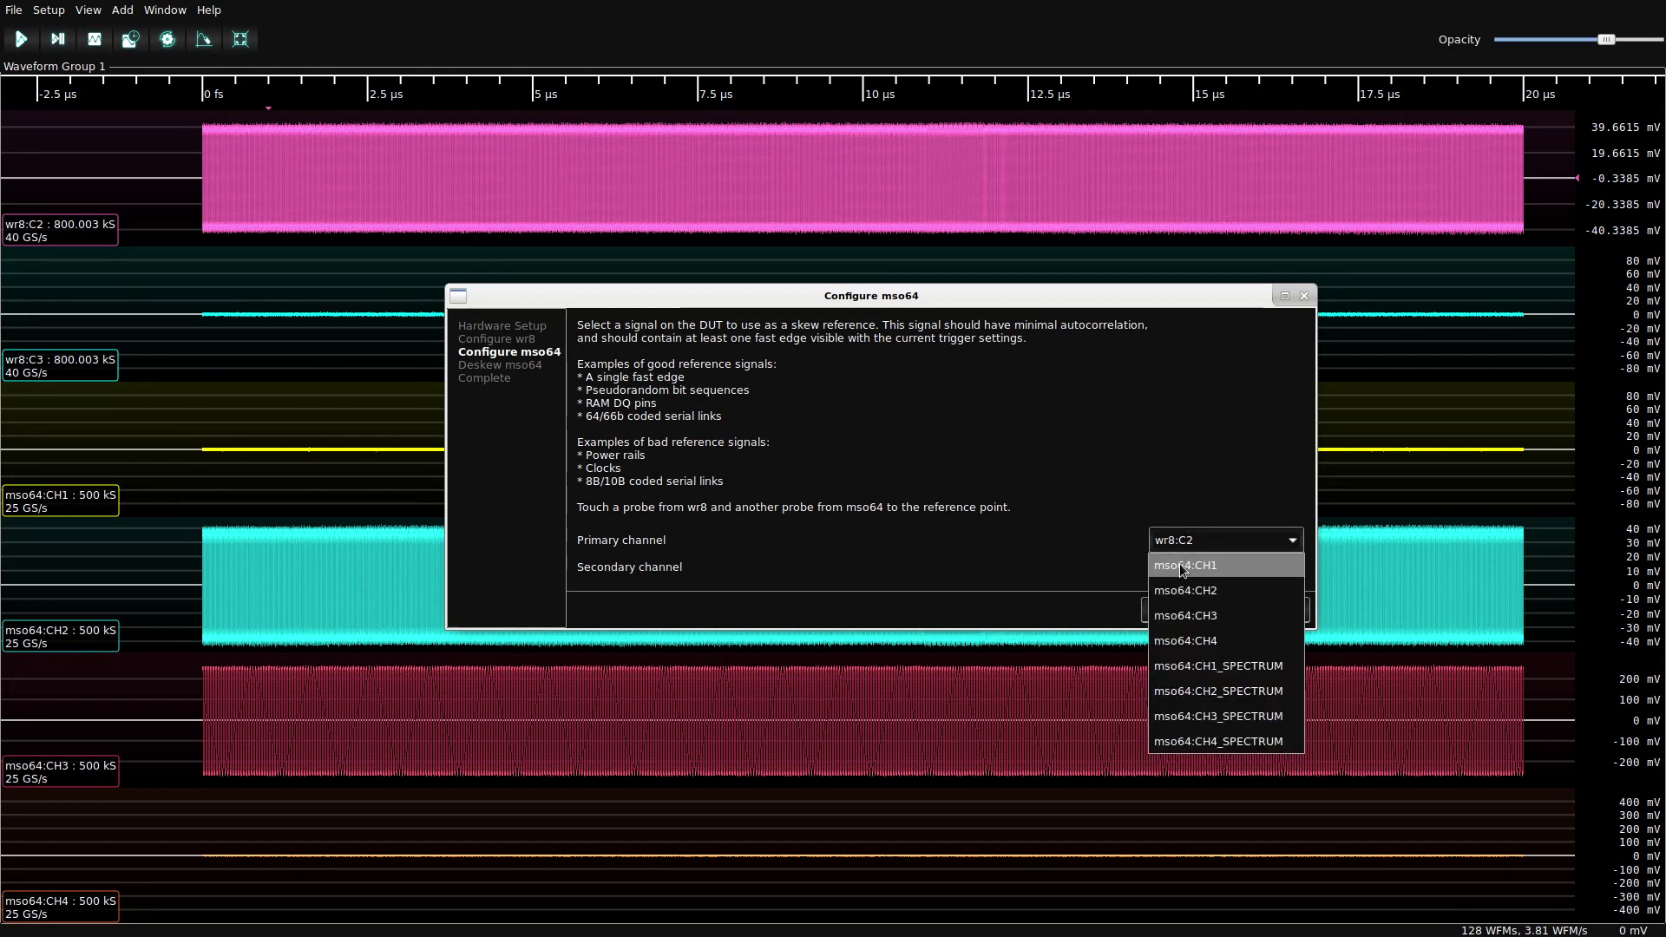
click(1189, 586)
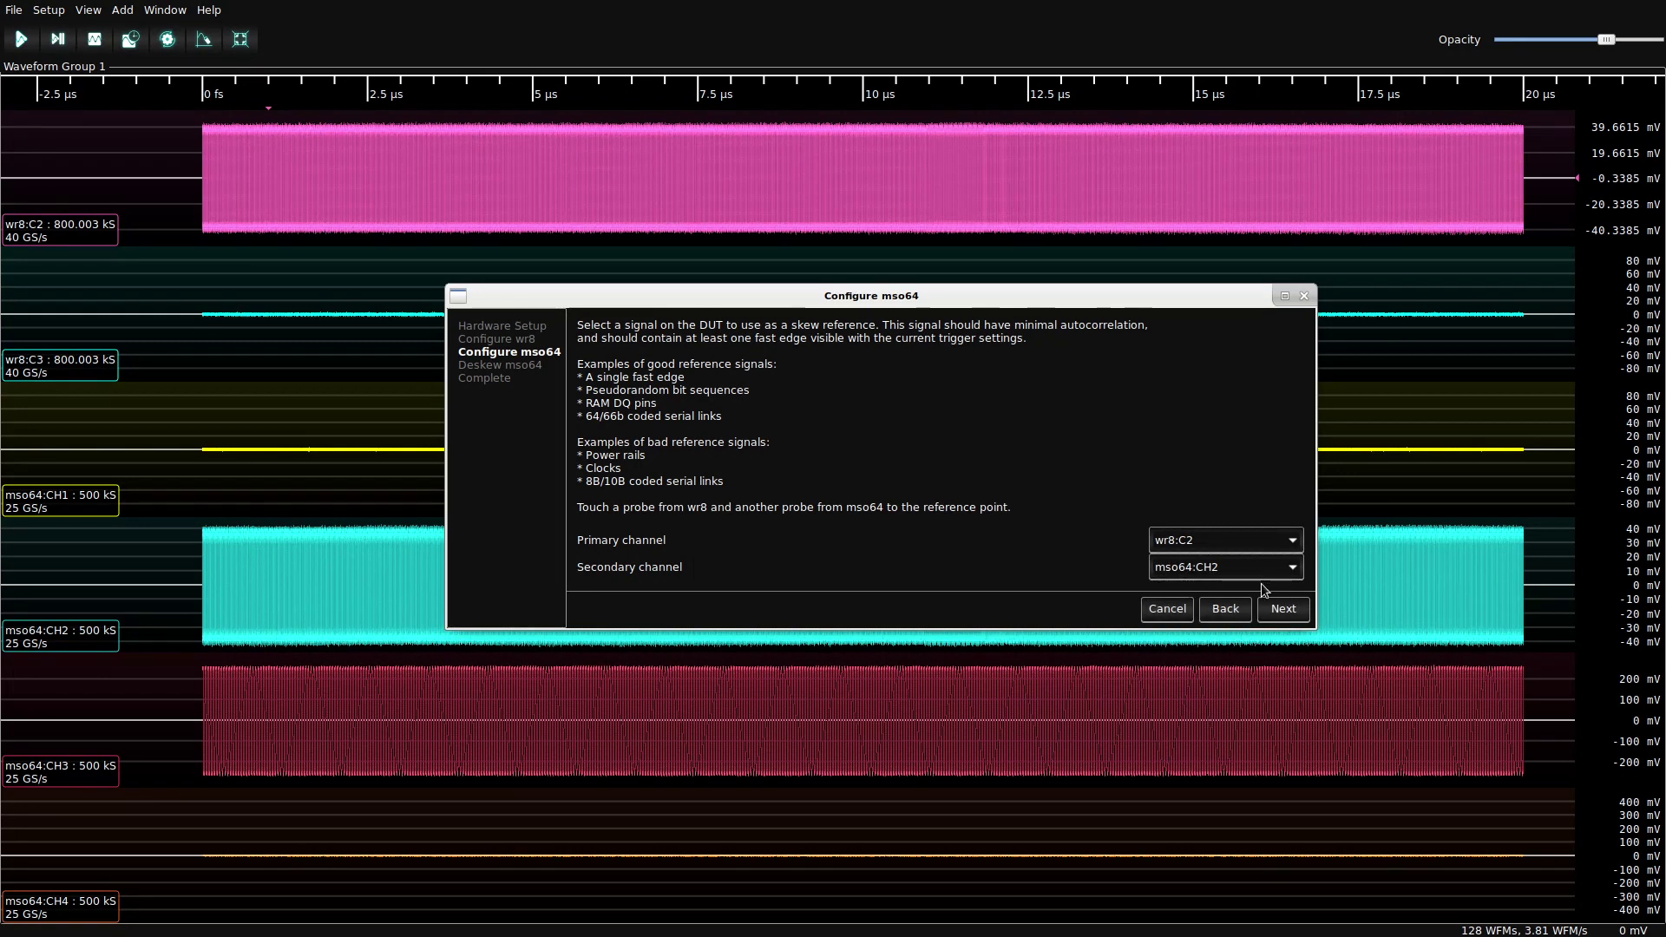
click(1284, 610)
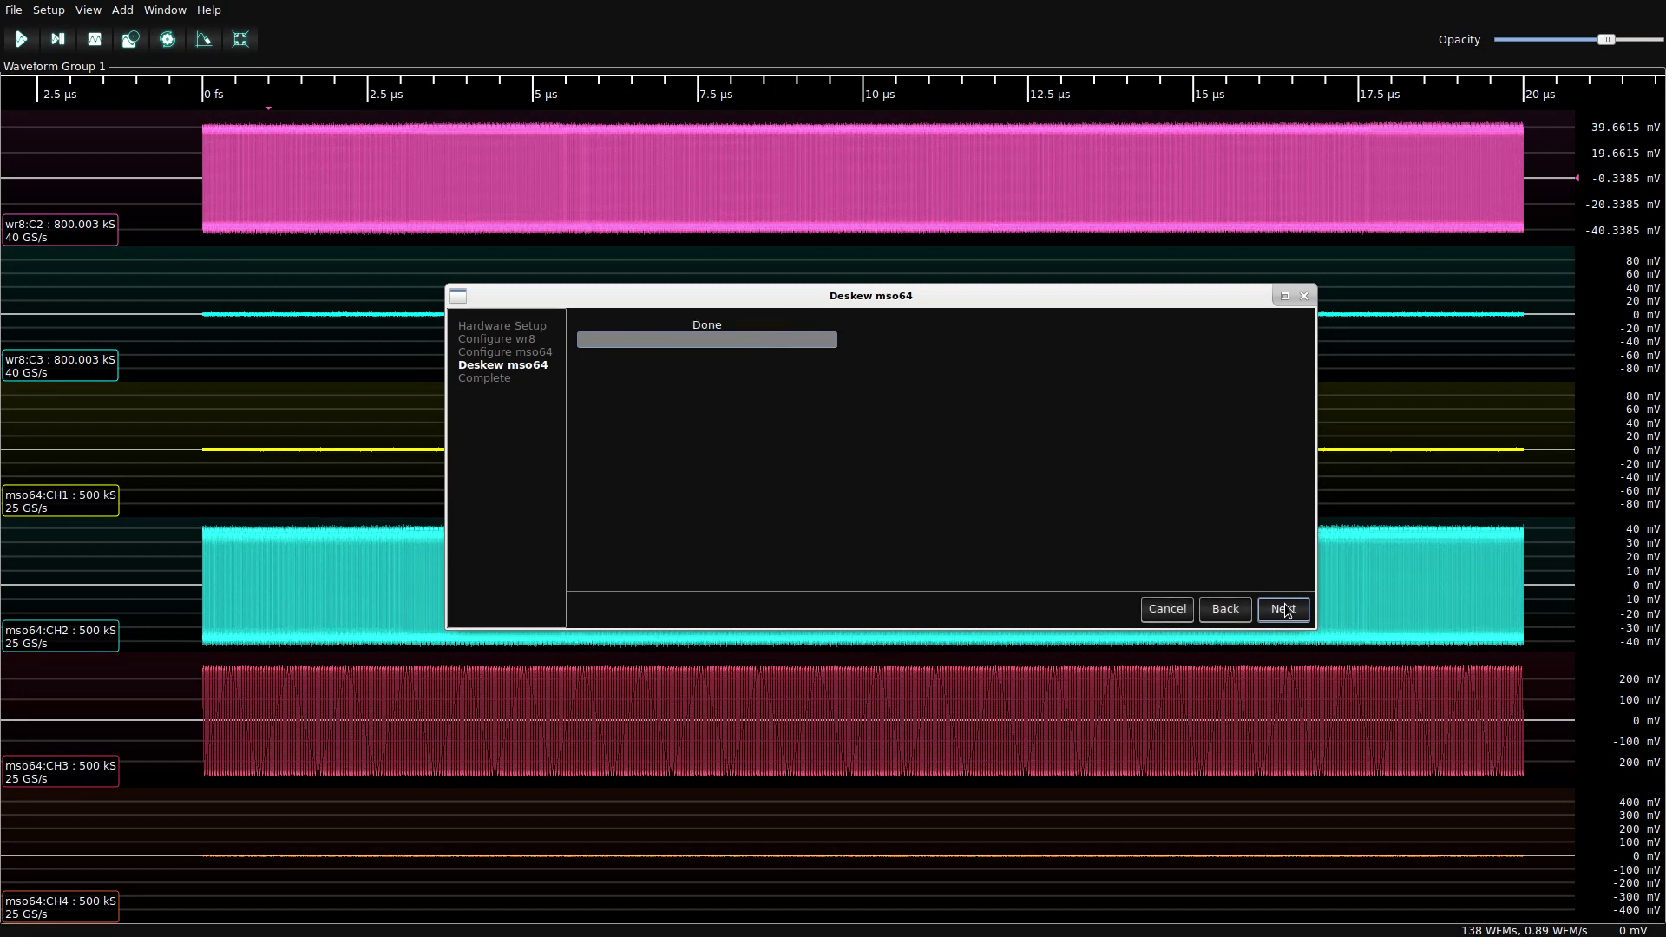
click(1285, 610)
click(1284, 608)
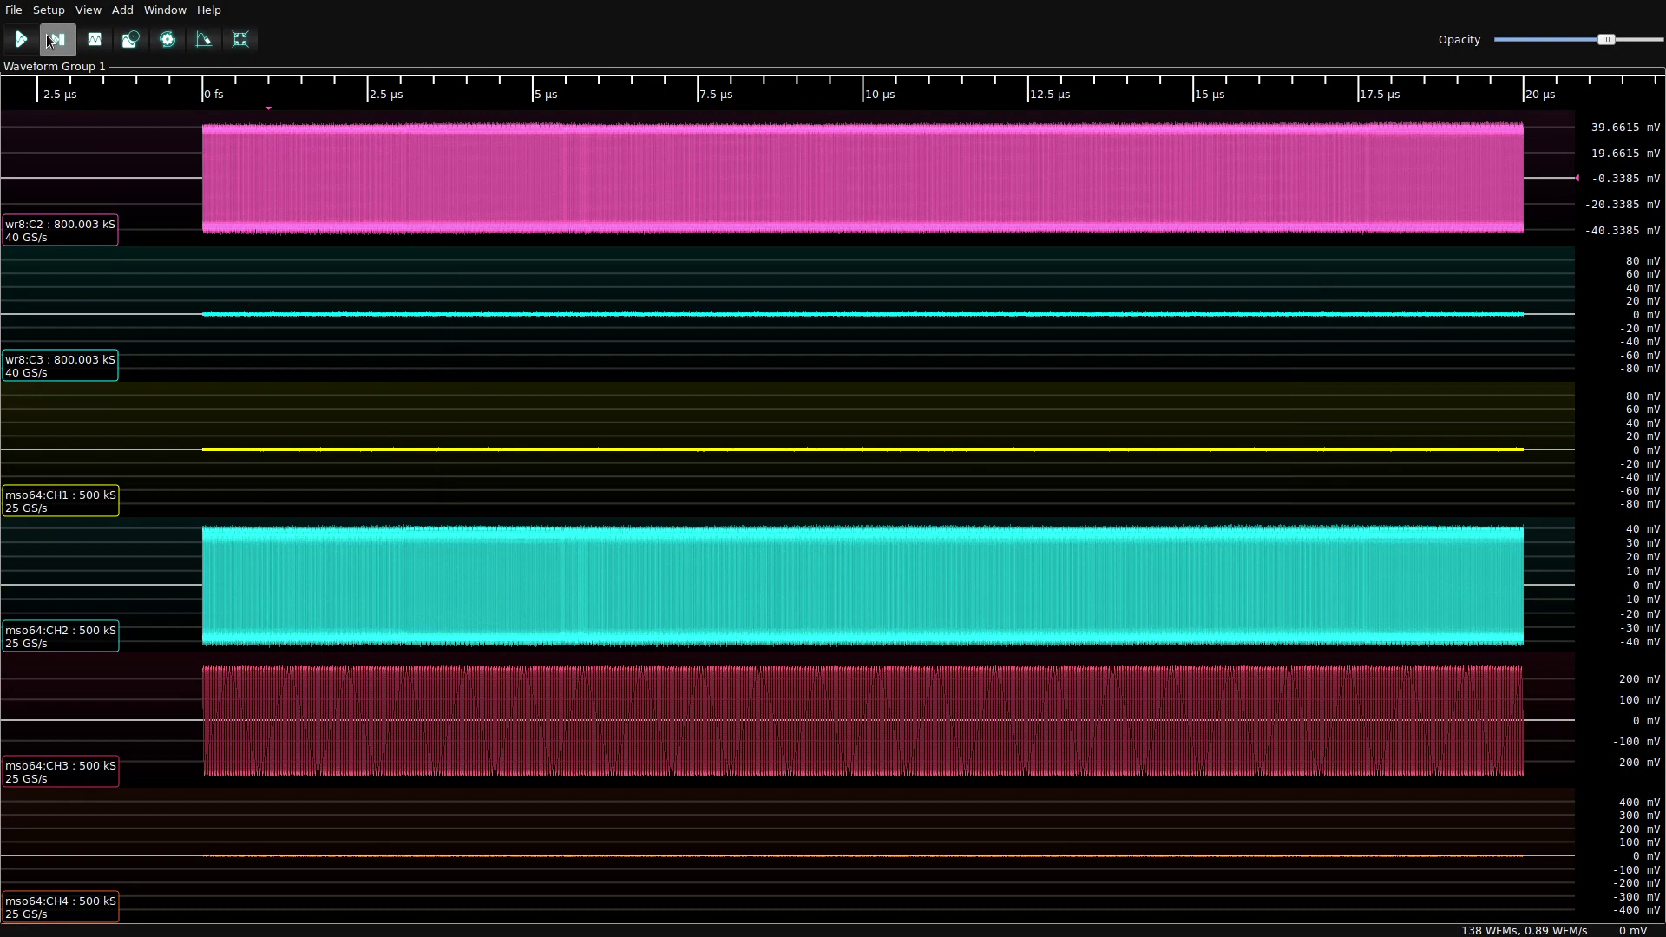
- Take one new synchronised single acquisition and zoom in on an edge
click(50, 39)
scroll(503, 434, up, 12)
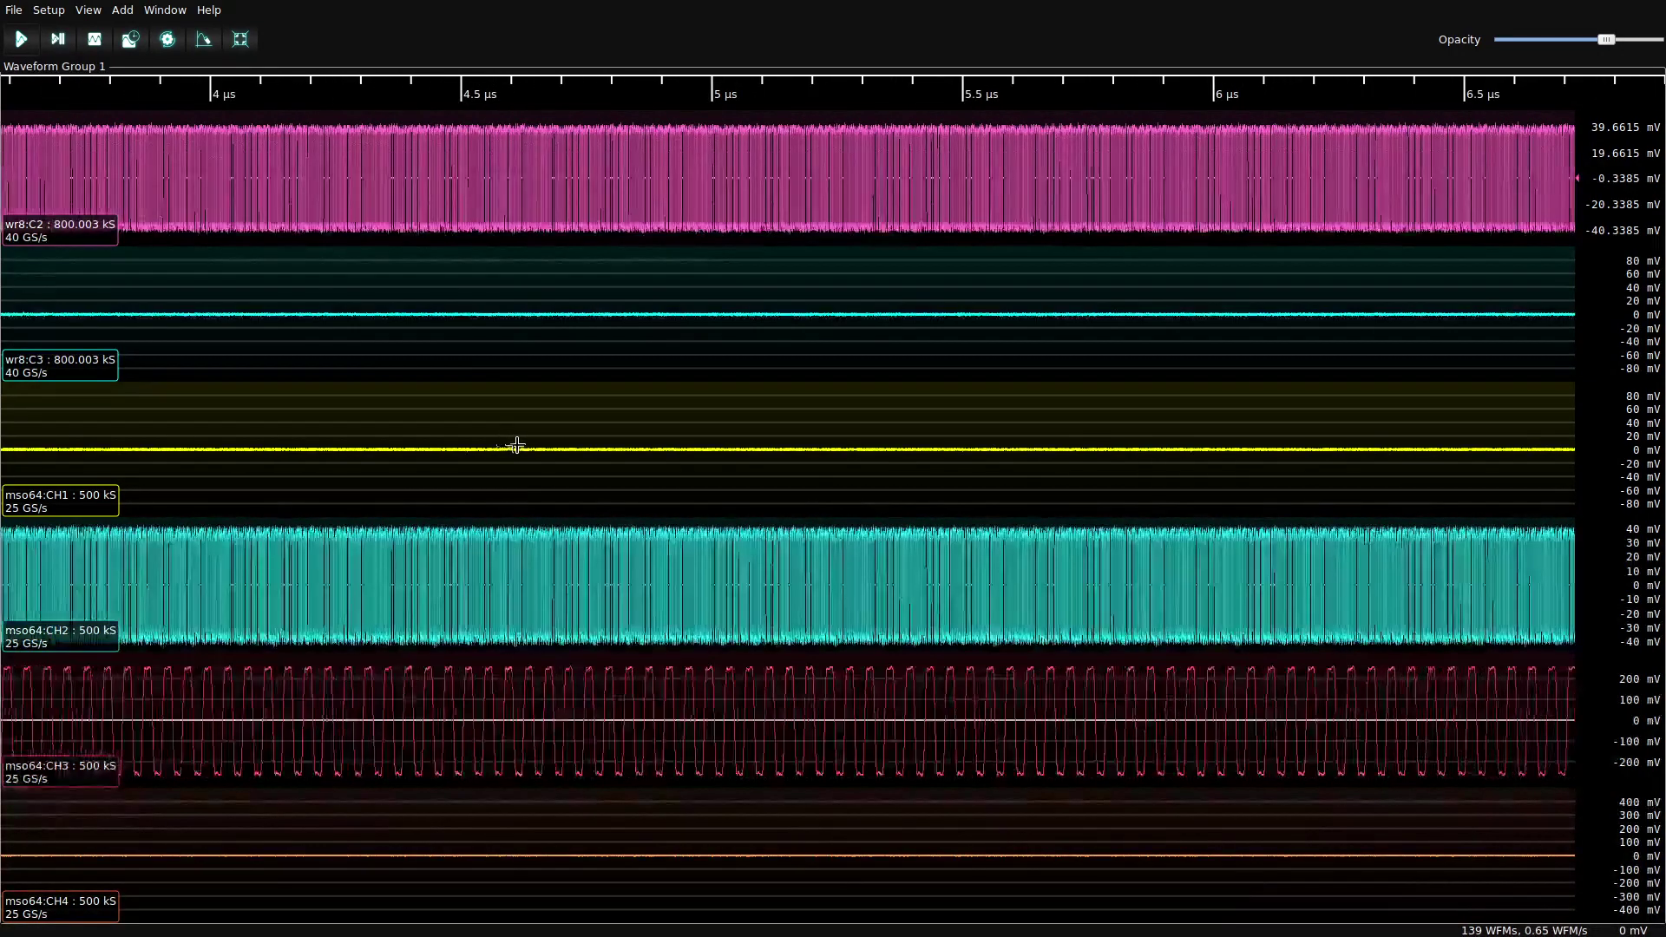
scroll(602, 459, up, 4)
scroll(603, 459, up, 6)
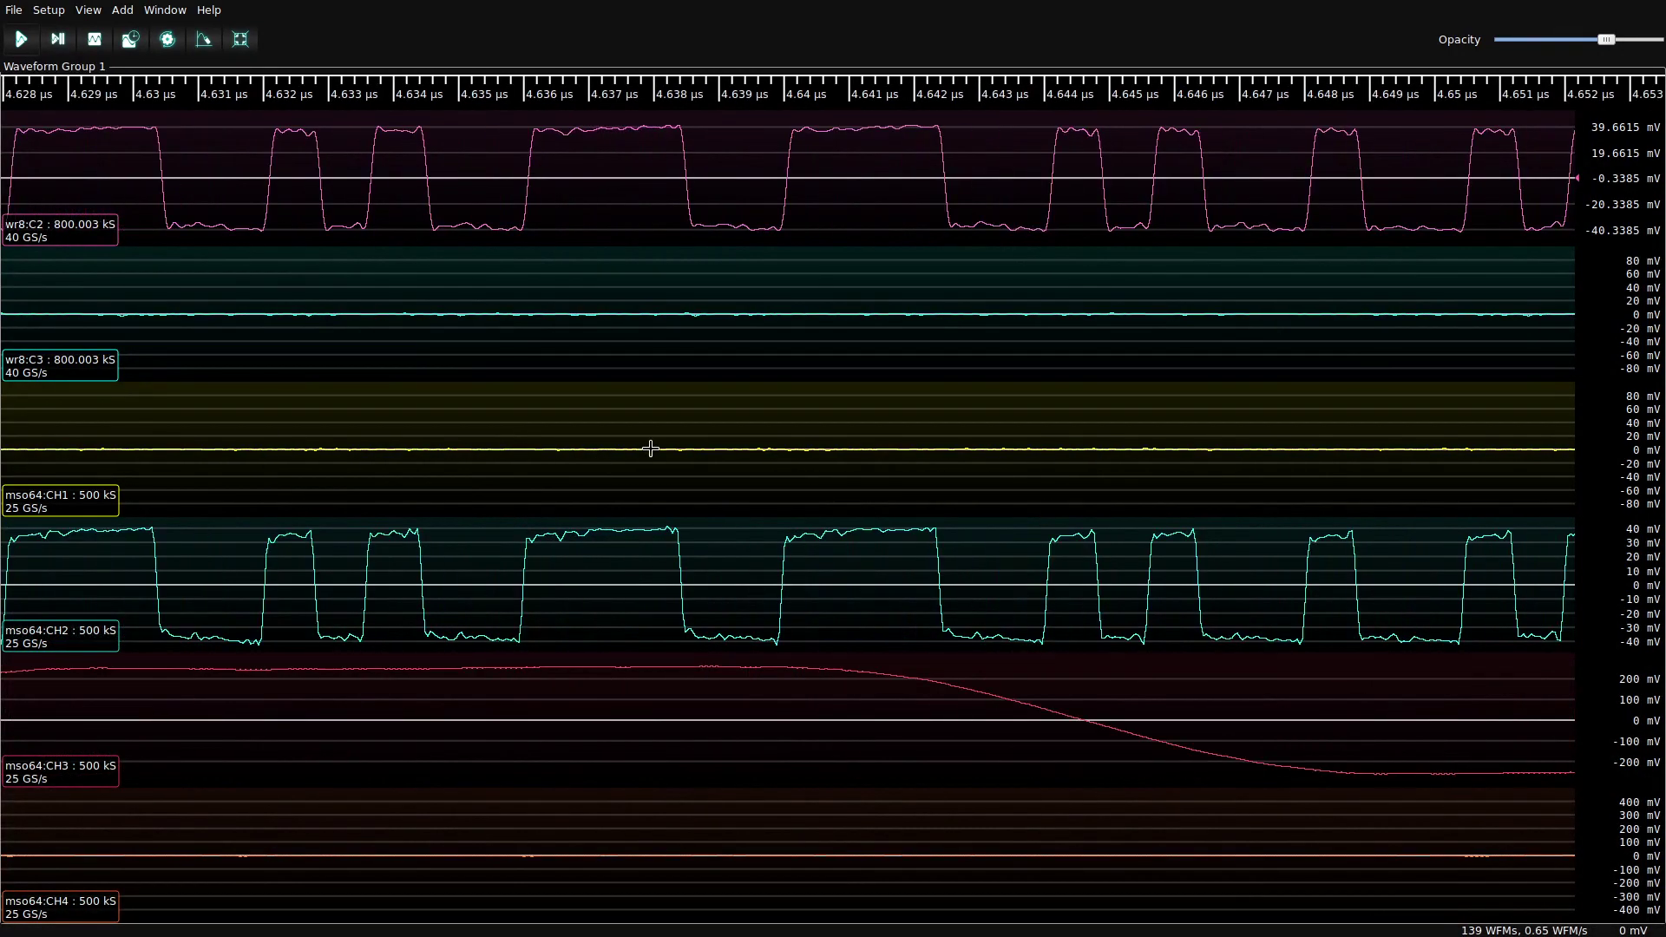
- Place dual vertical cursors on the two matching rising edges to read ΔX ≈ 51 ps
right_click(429, 341)
mouse_move(512, 452)
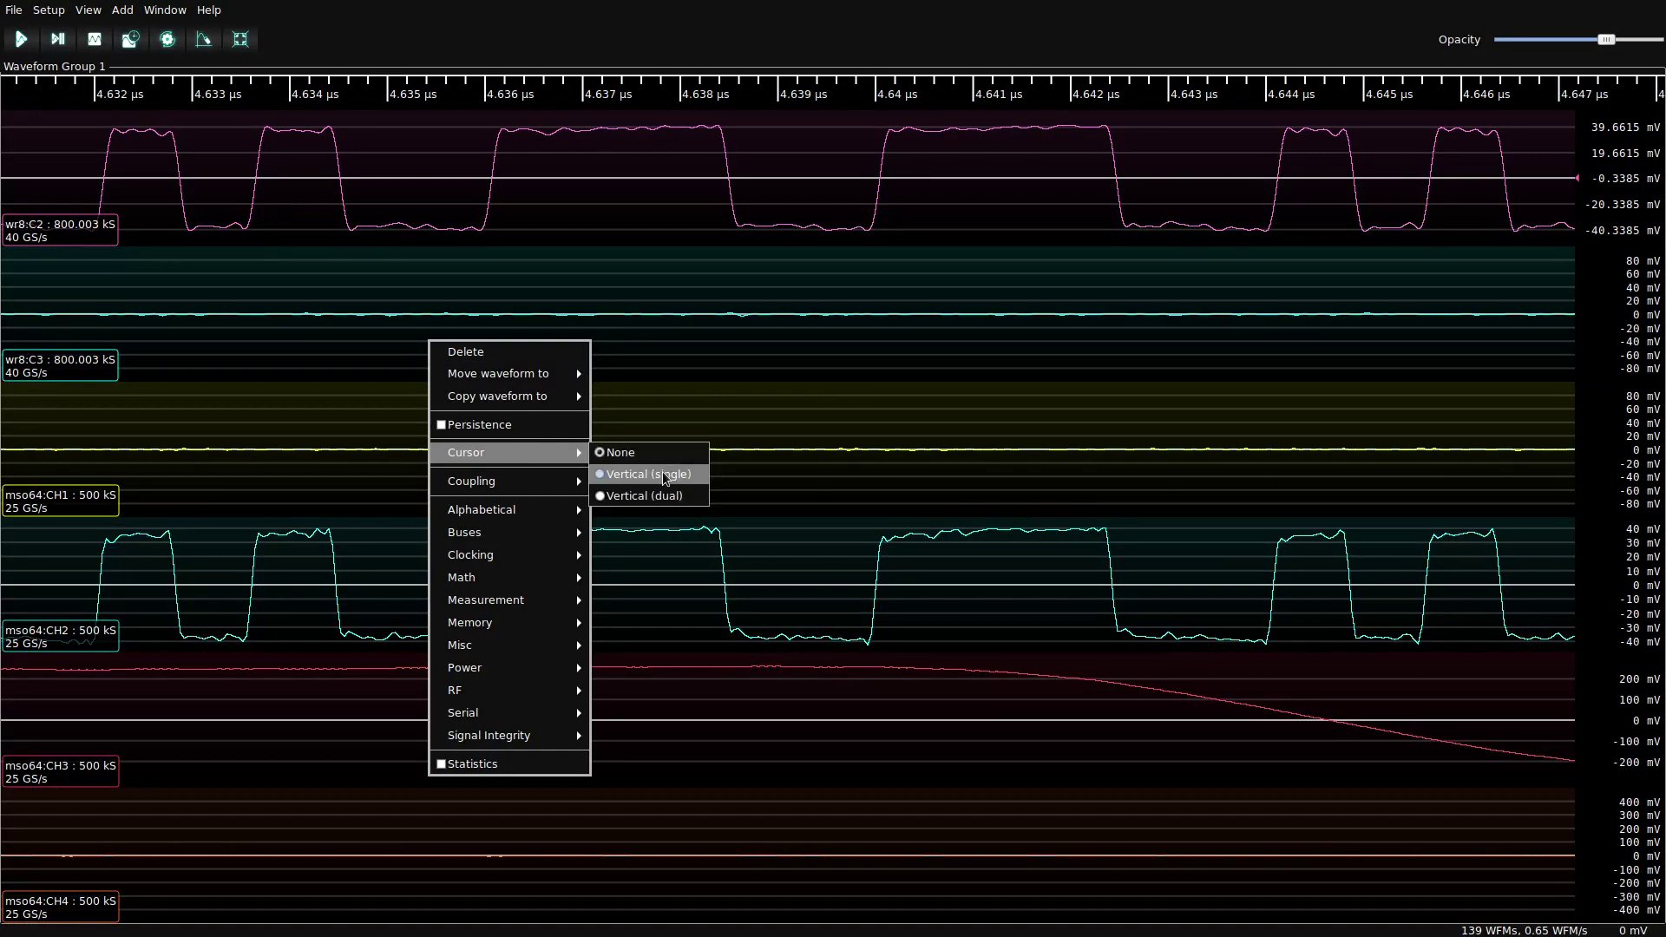
click(664, 496)
scroll(446, 388, up, 7)
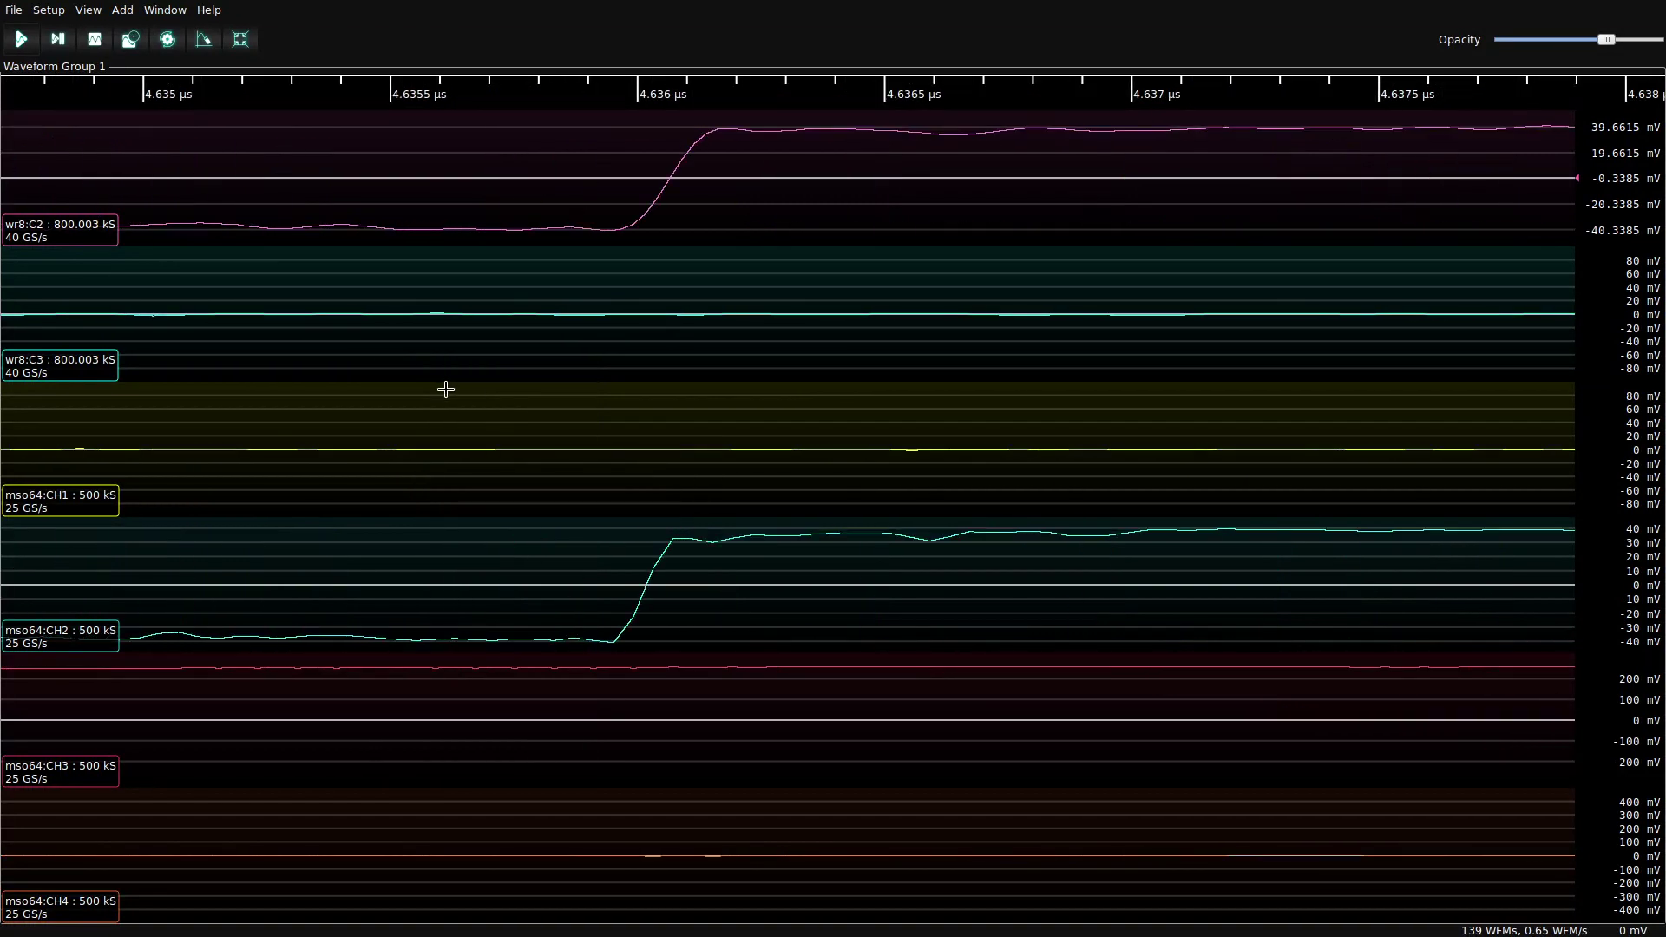
drag(648, 580, 669, 521)
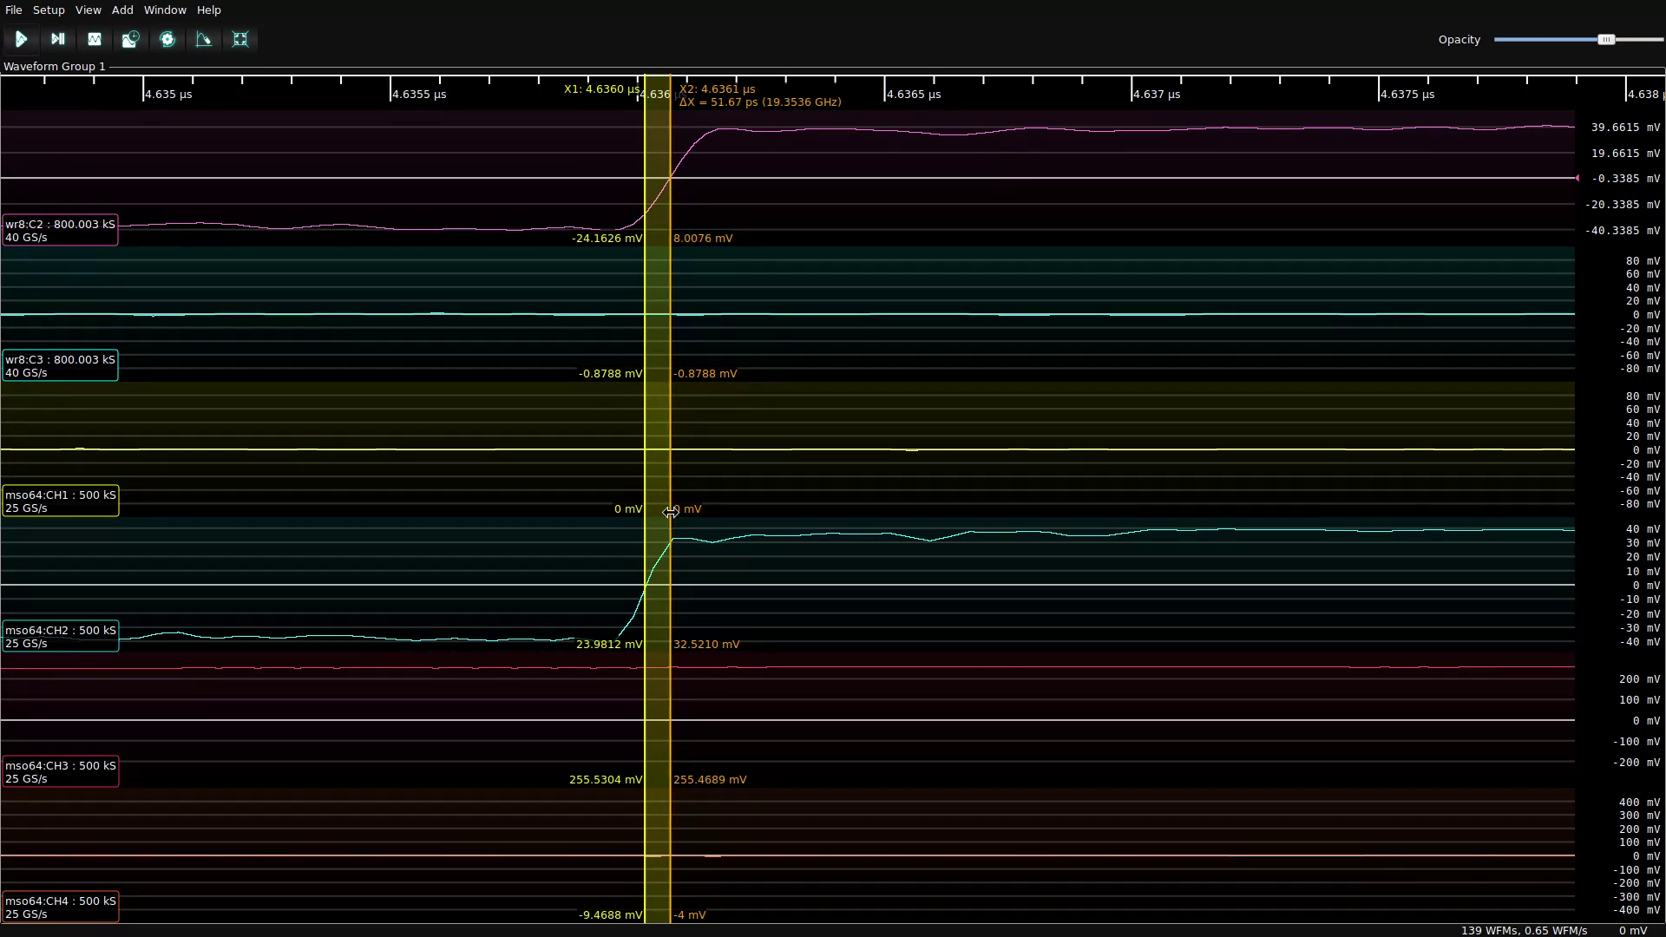
scroll(658, 175, up, 2)
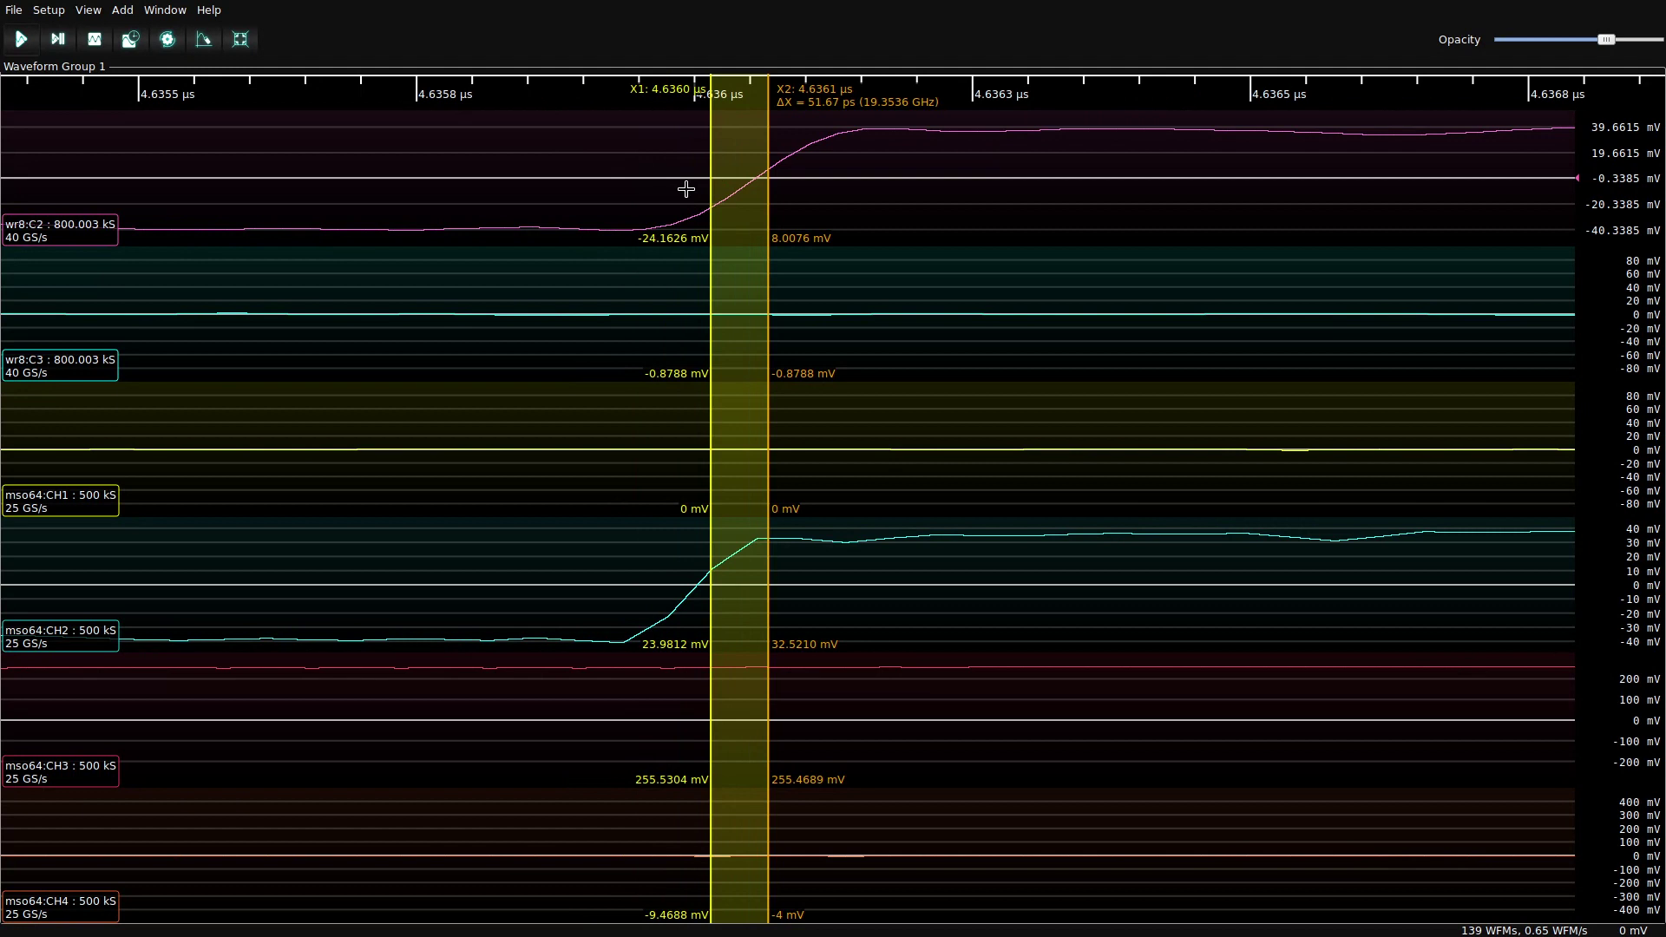
drag(711, 249, 709, 252)
drag(700, 591, 755, 319)
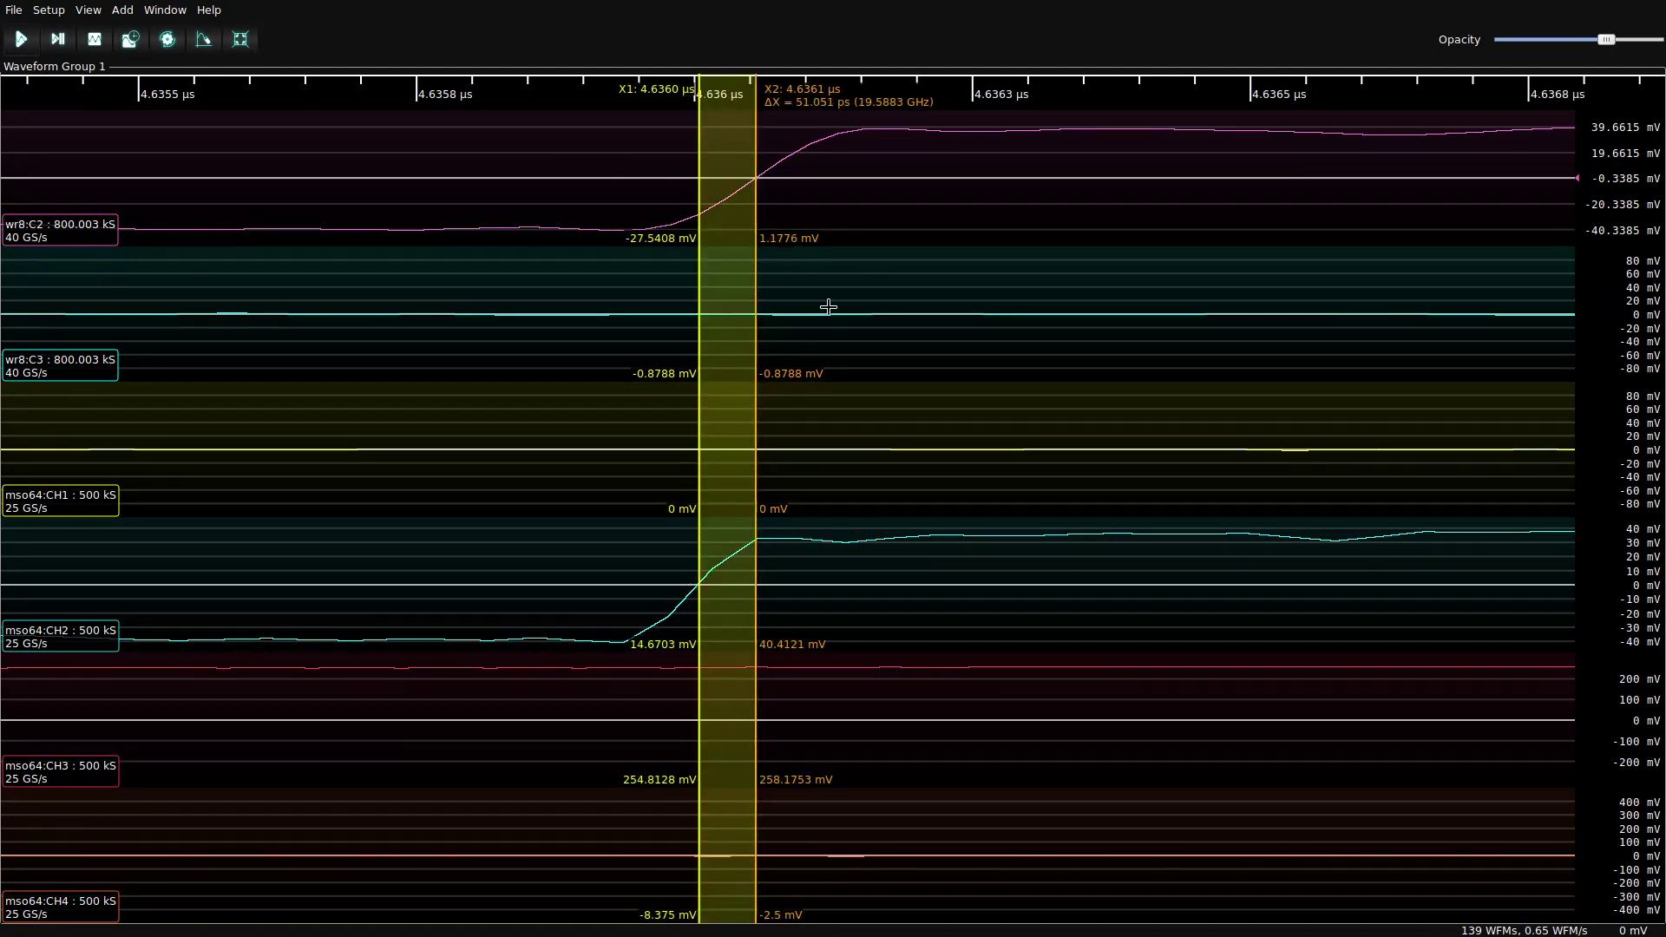
- Clear the cursors with Cursor > None and zoom back out
right_click(826, 306)
mouse_move(894, 421)
click(1007, 419)
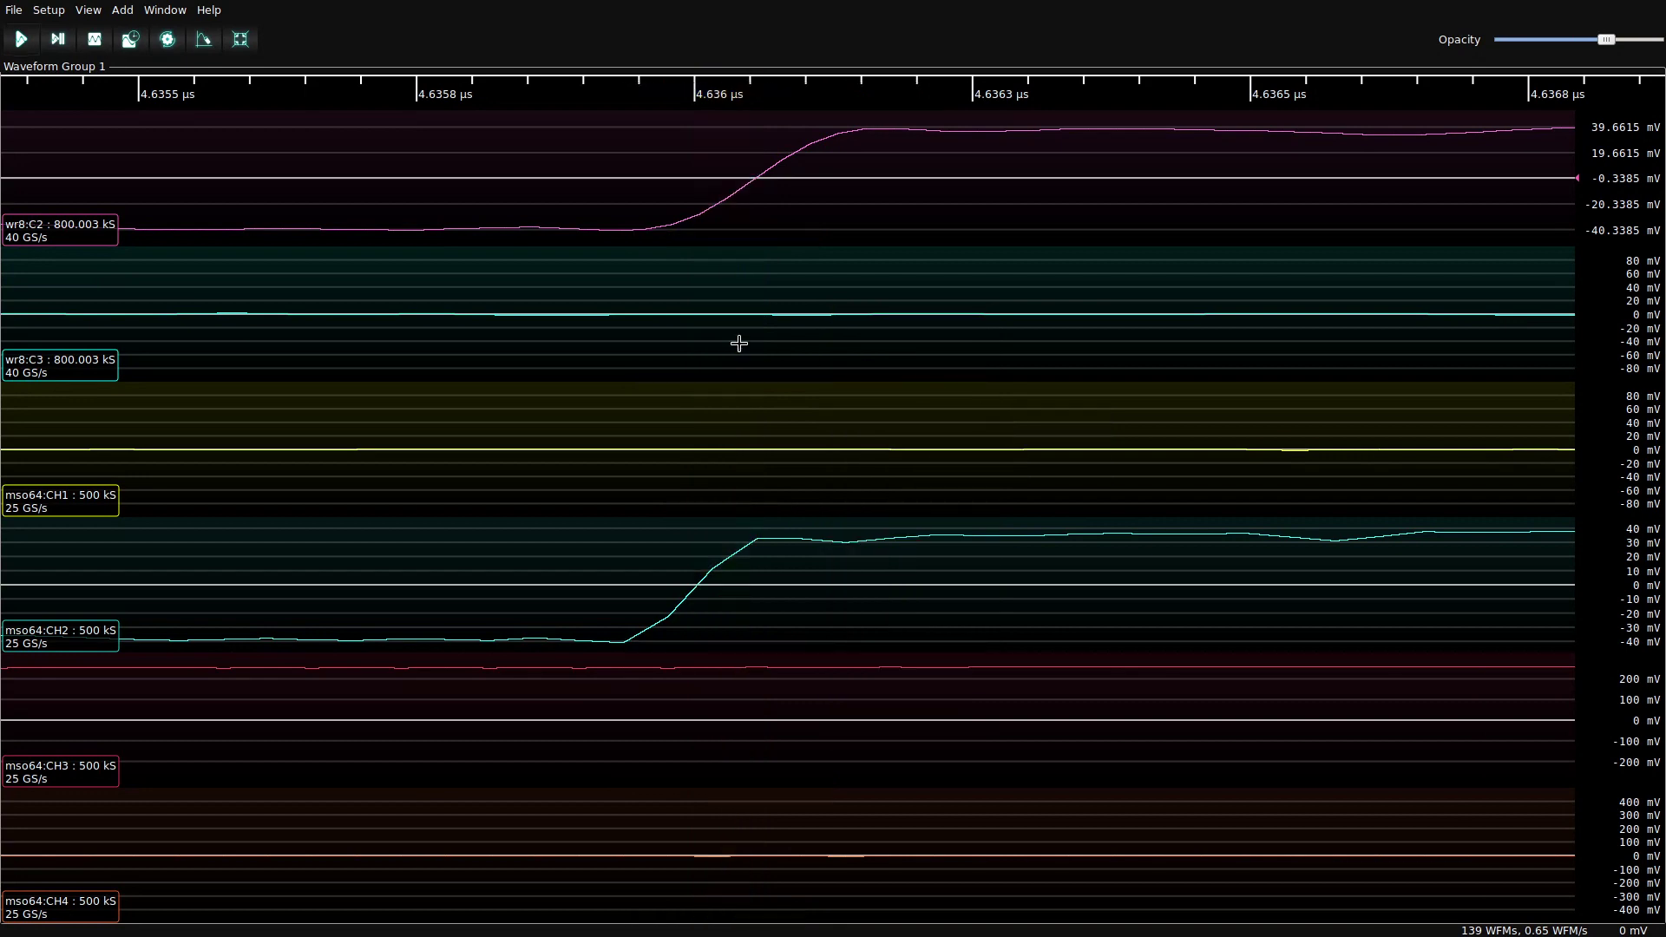
scroll(480, 320, down, 5)
scroll(483, 320, down, 5)
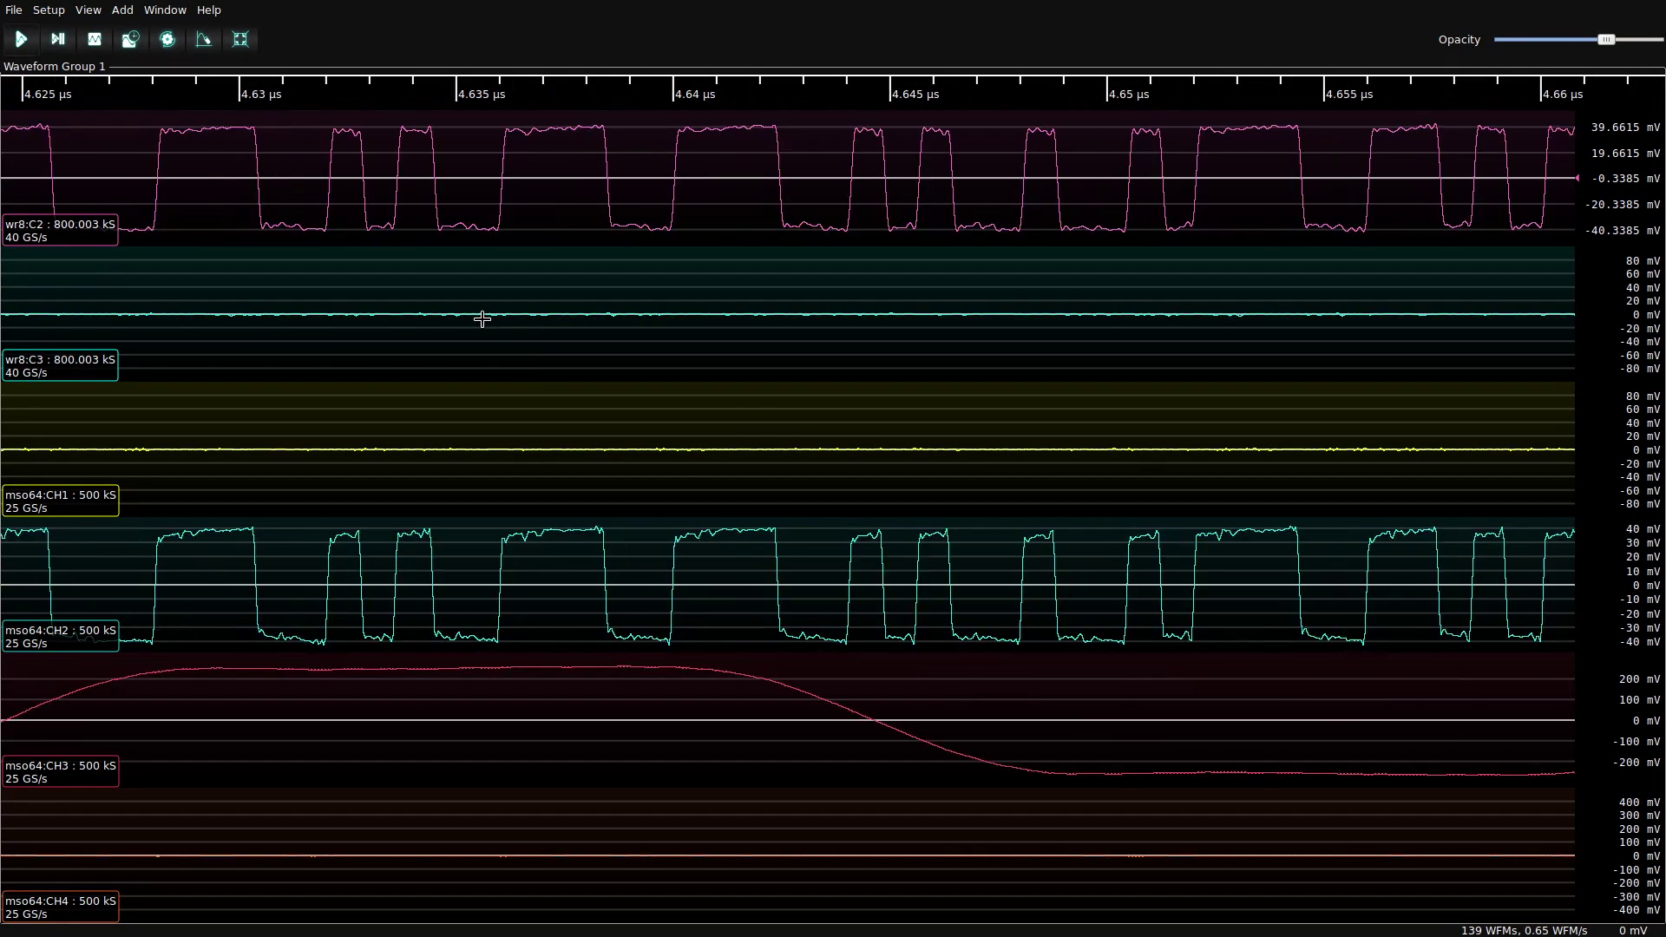
scroll(484, 315, down, 6)
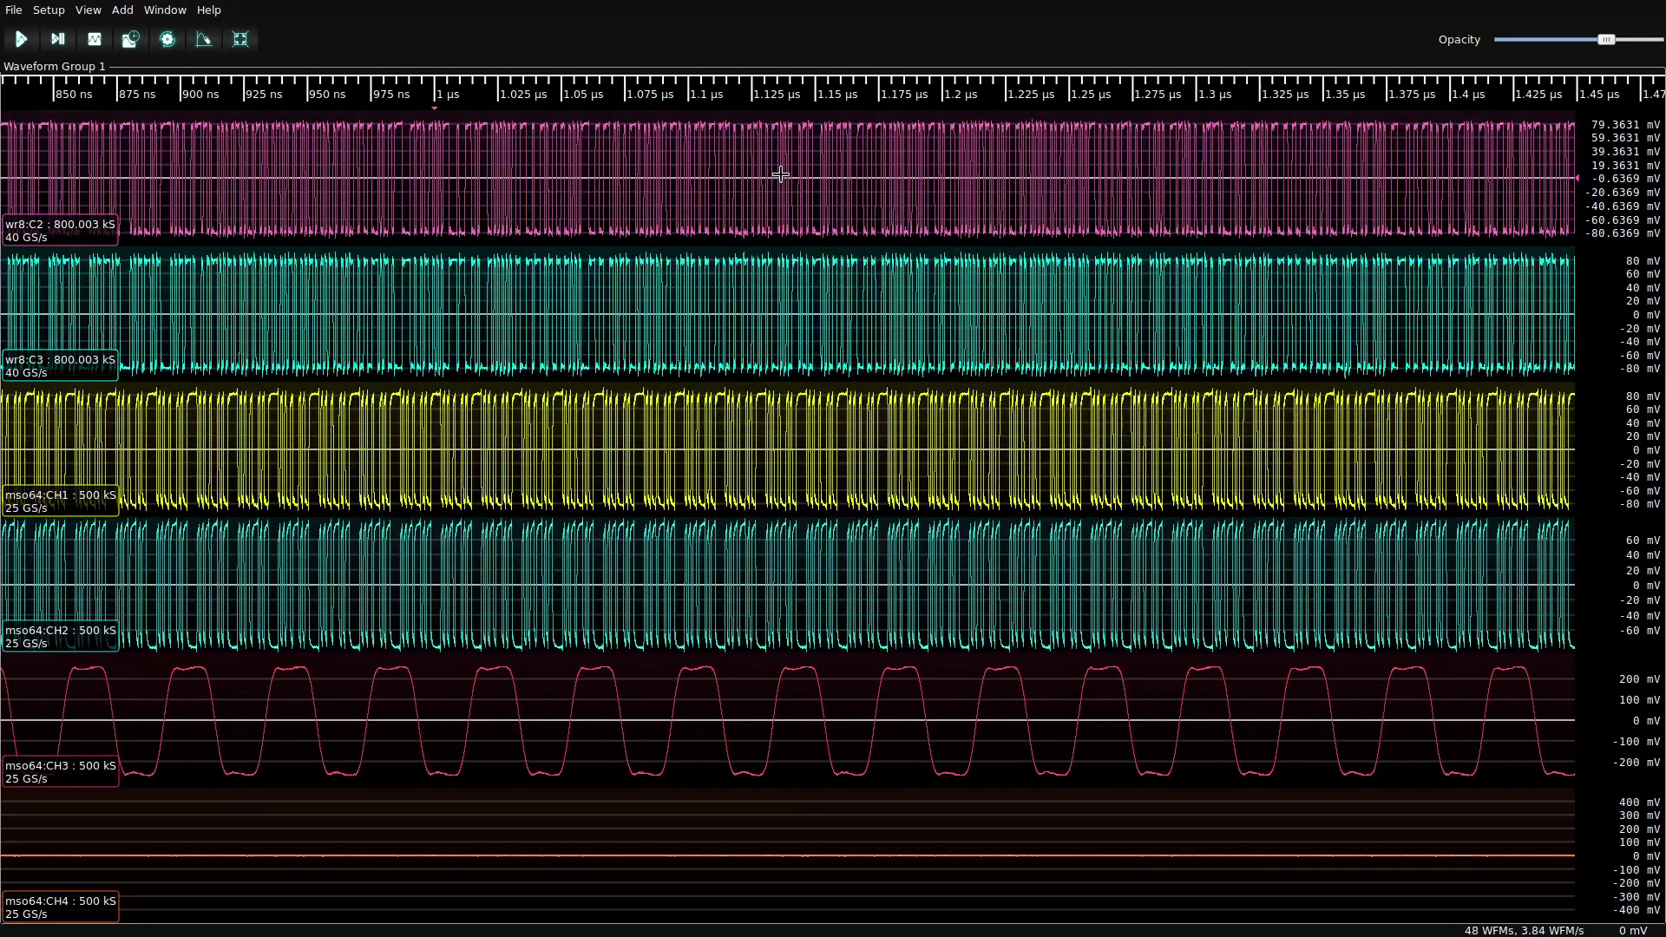
- Create the differential trace wr8:C2 − wr8:C3 with Math > Subtract
right_click(780, 174)
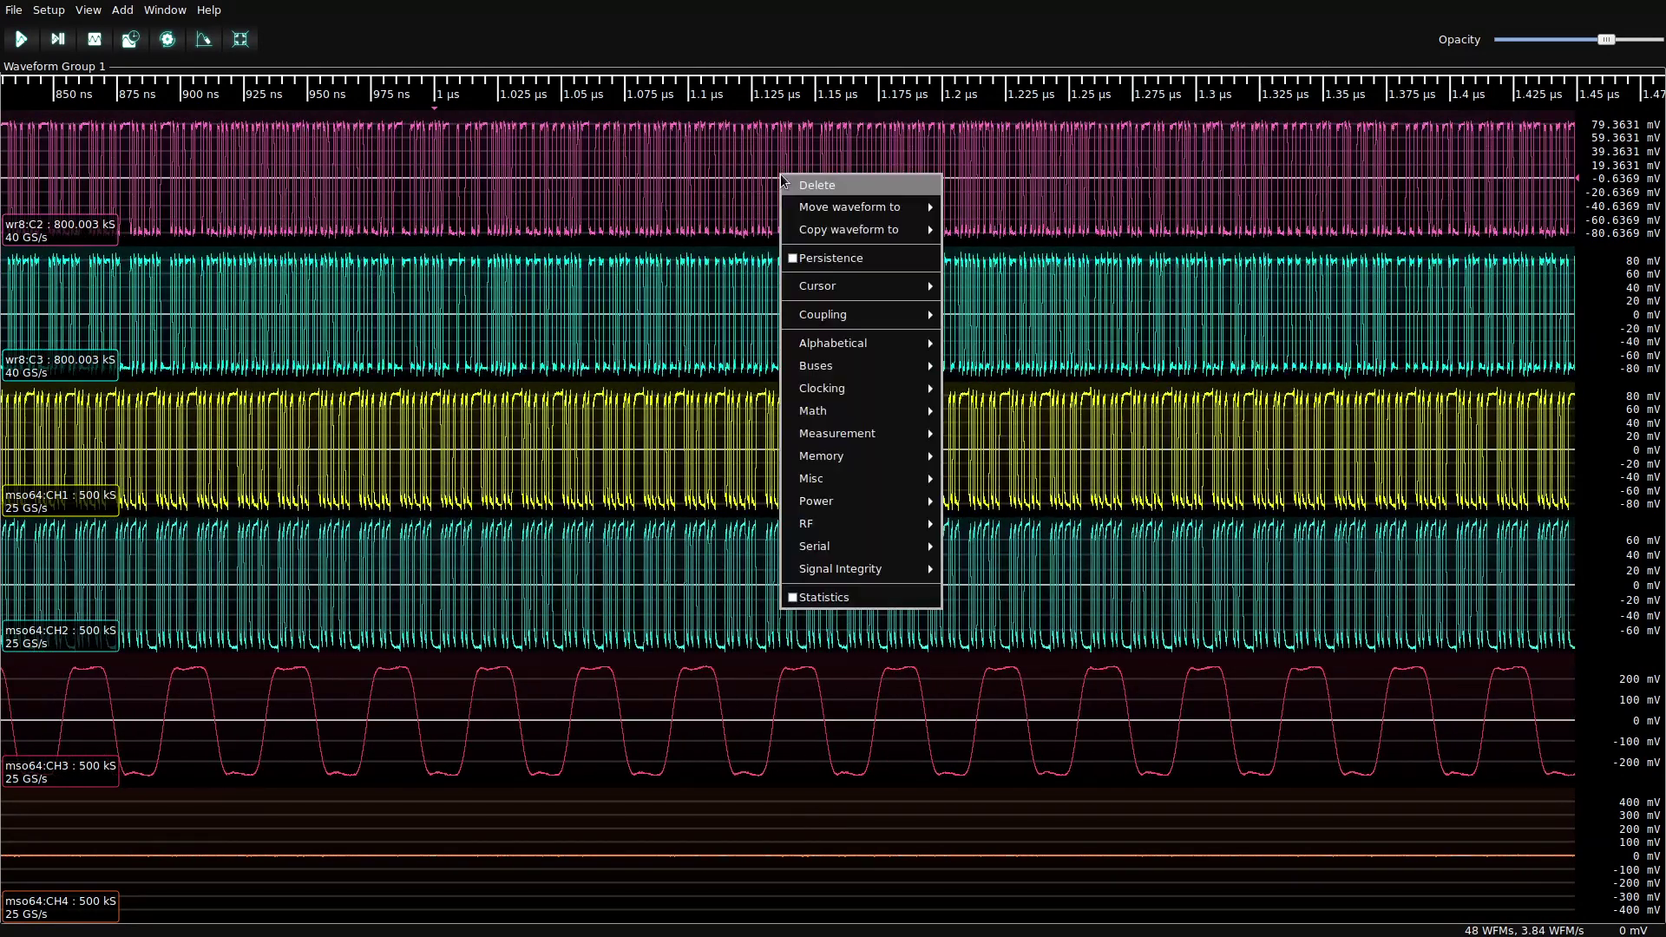
mouse_move(868, 414)
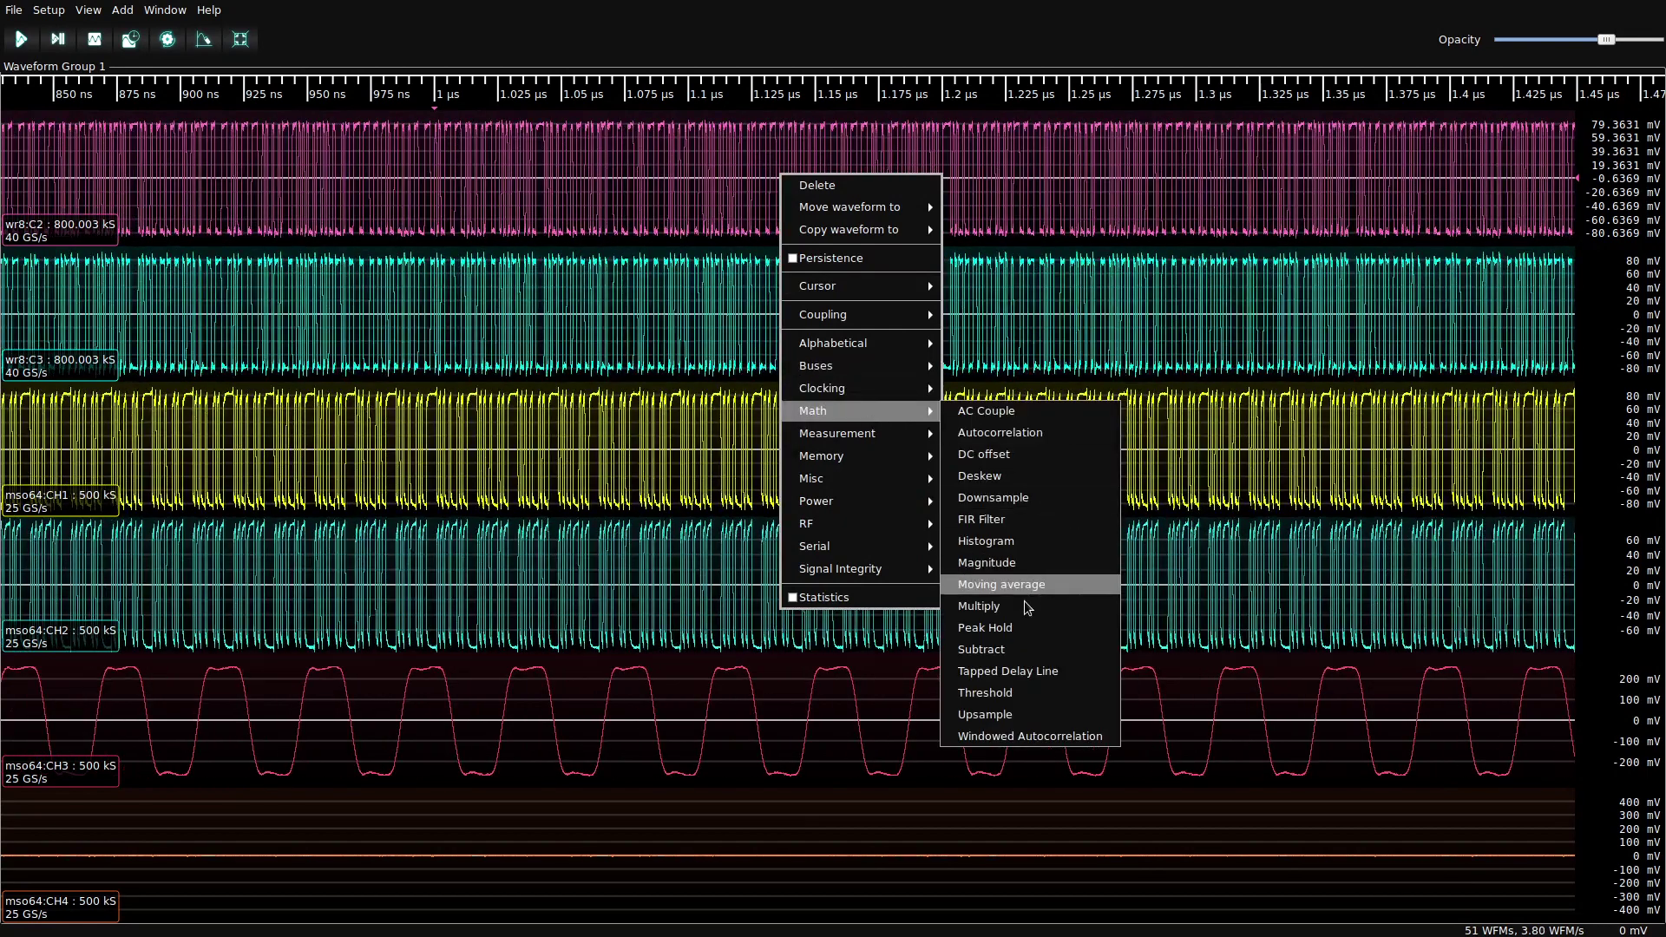
click(1022, 649)
click(808, 521)
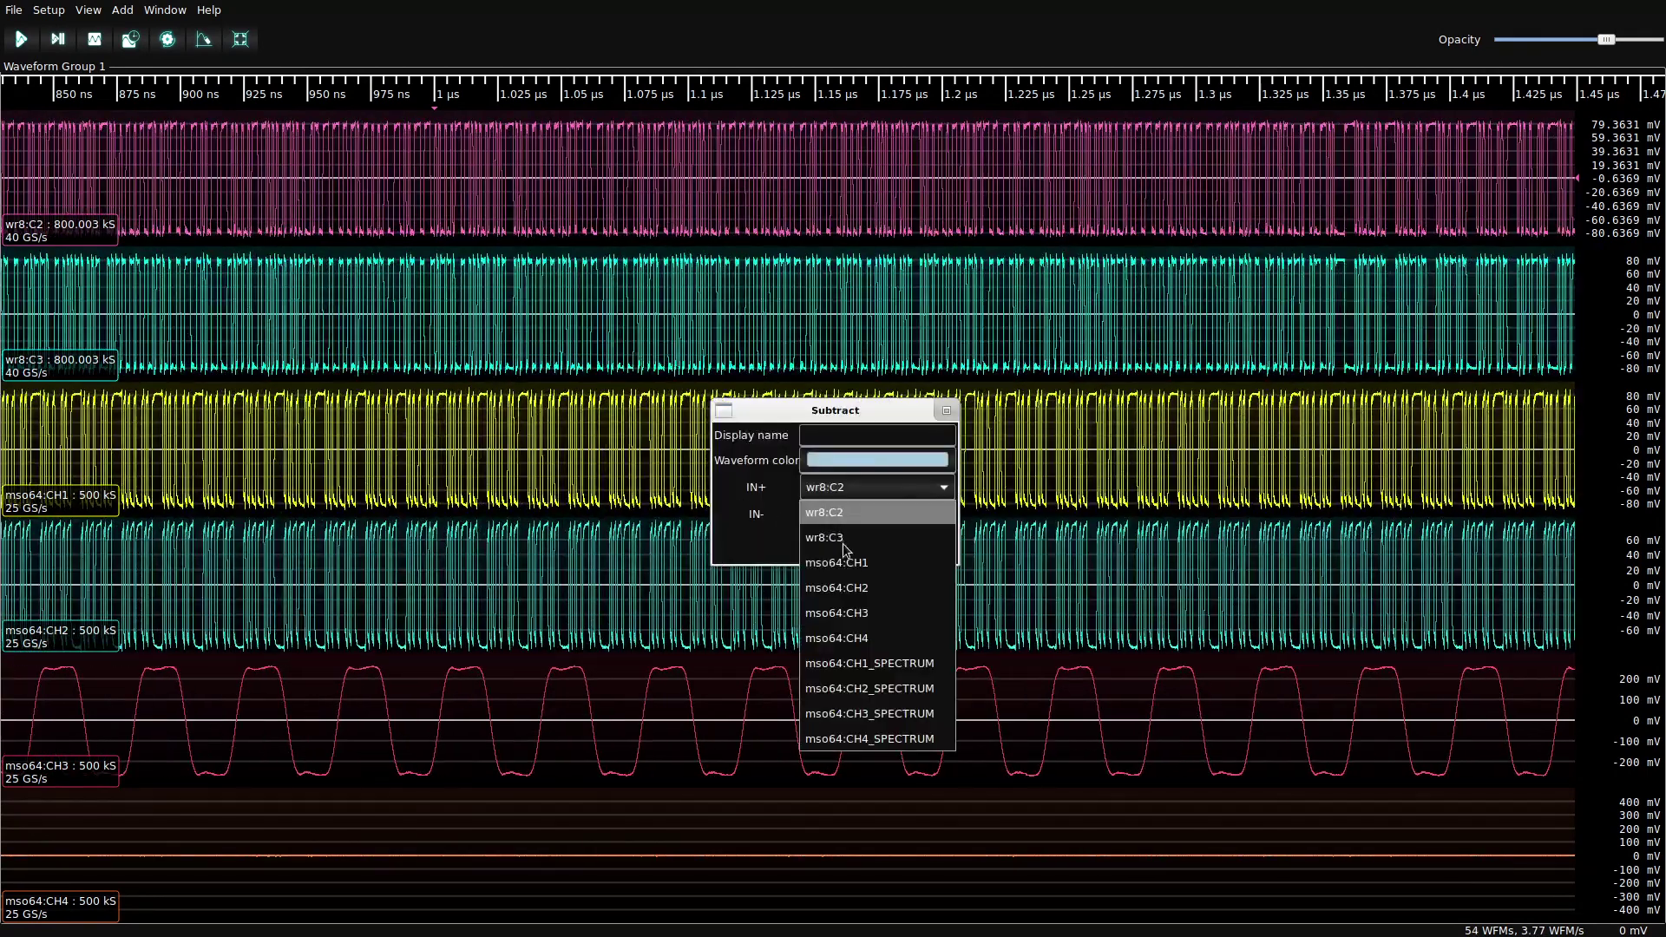
click(844, 540)
click(836, 543)
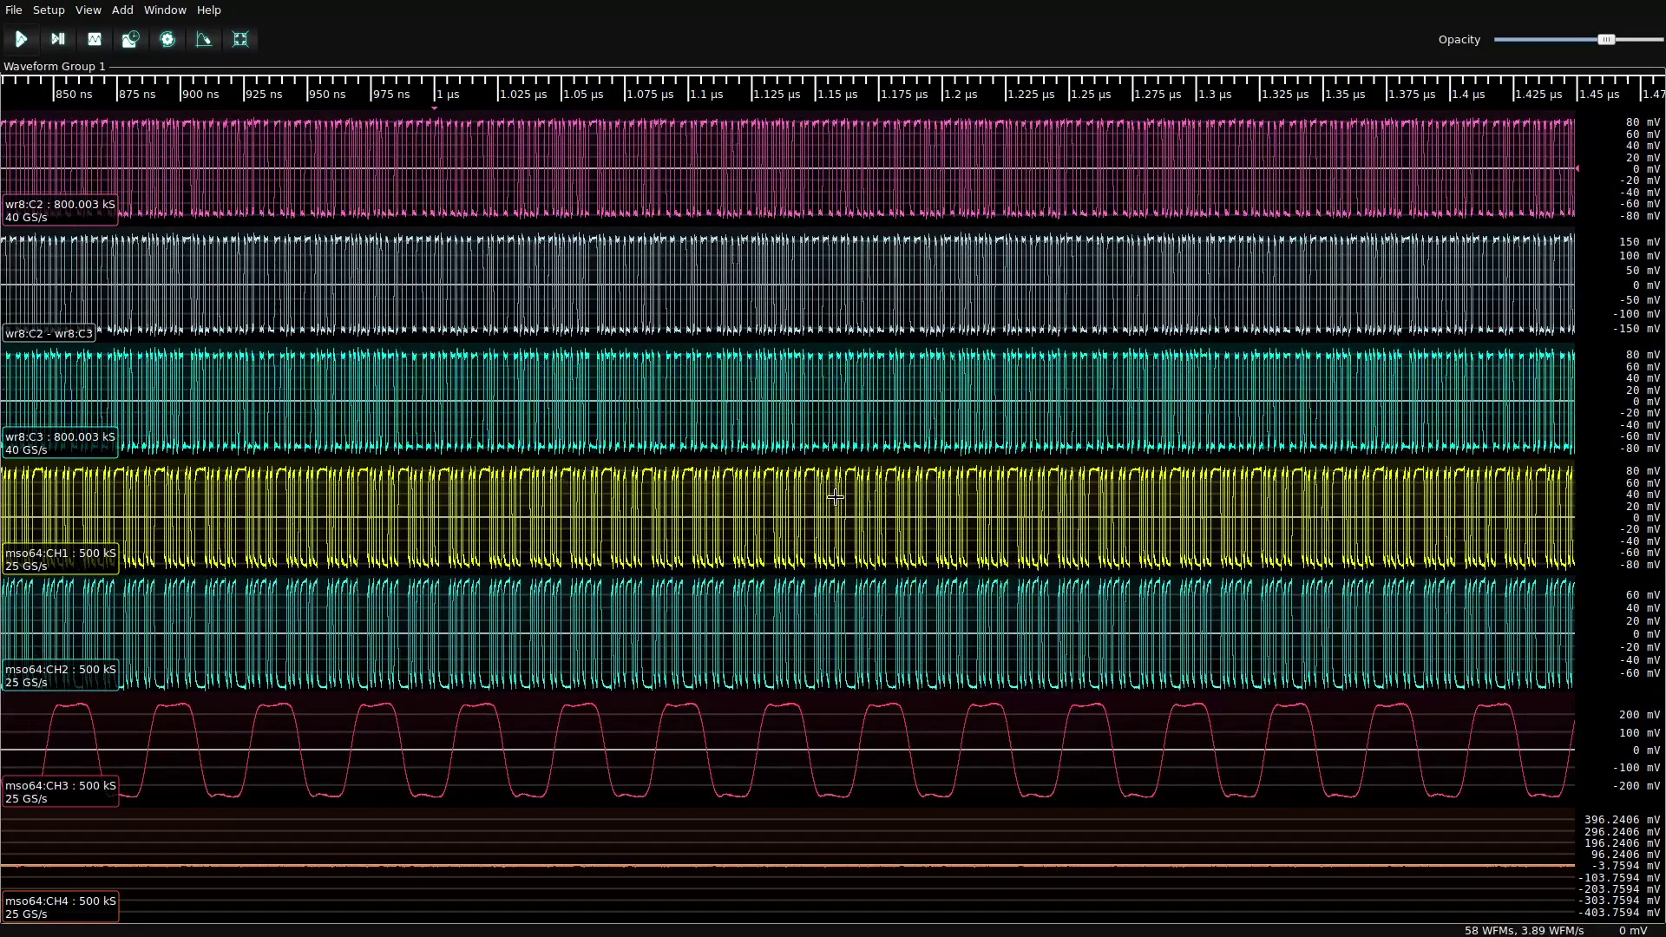
- Create the differential trace mso64:CH1 − mso64:CH2 with Math > Subtract
right_click(838, 503)
mouse_move(911, 735)
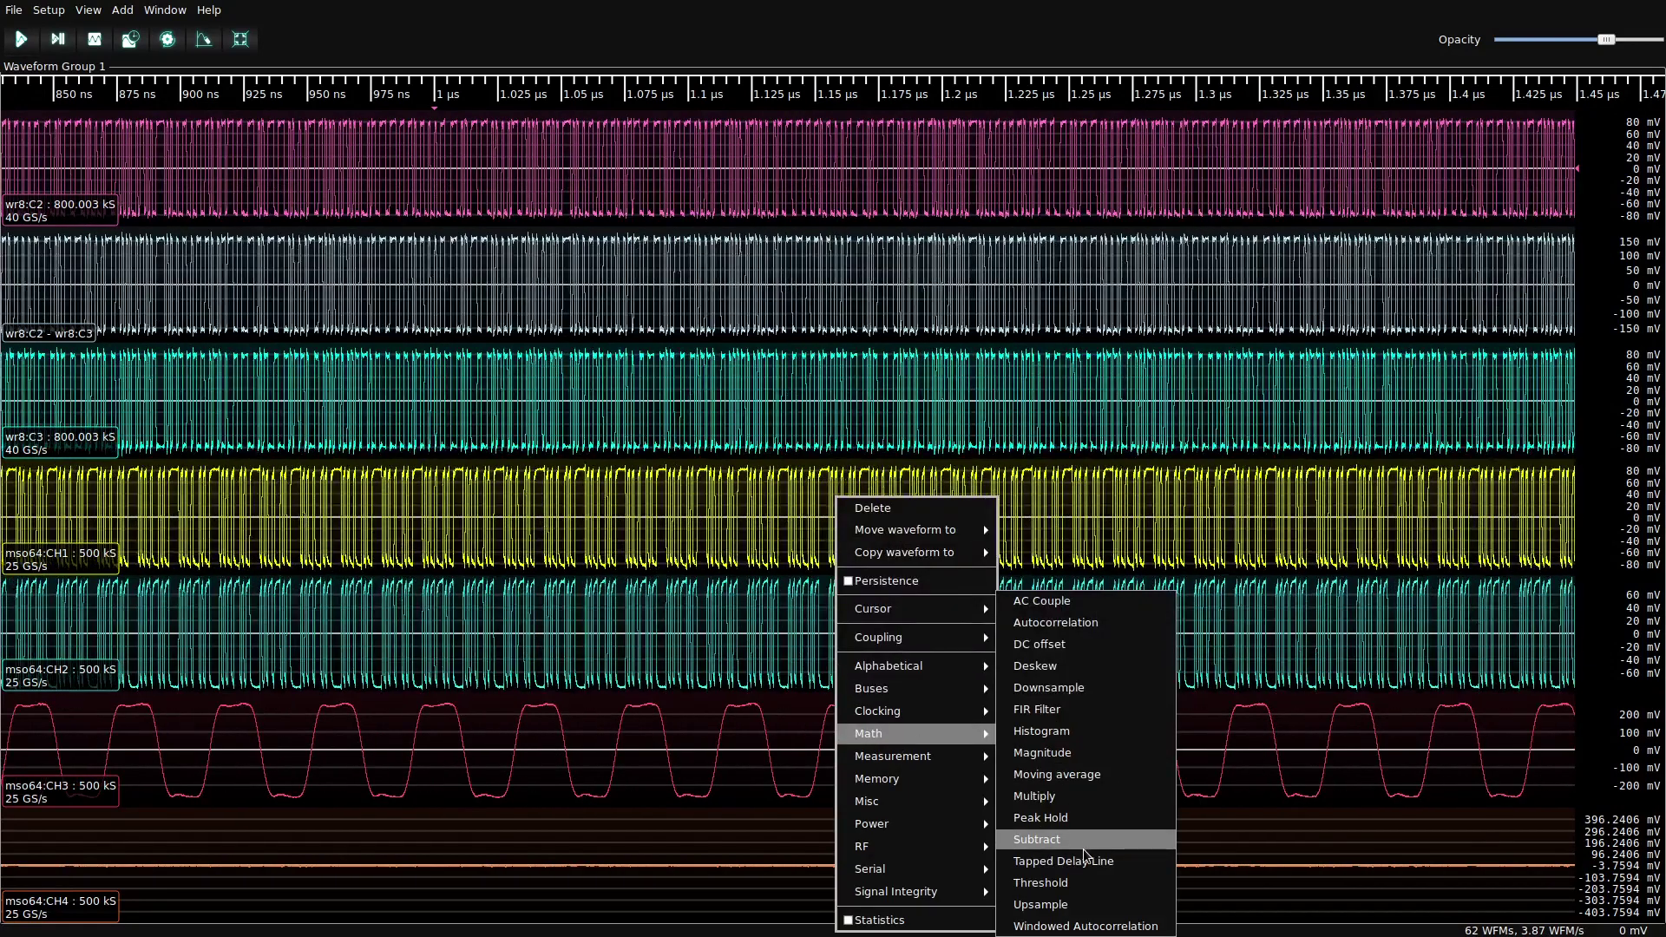
click(1084, 847)
click(855, 488)
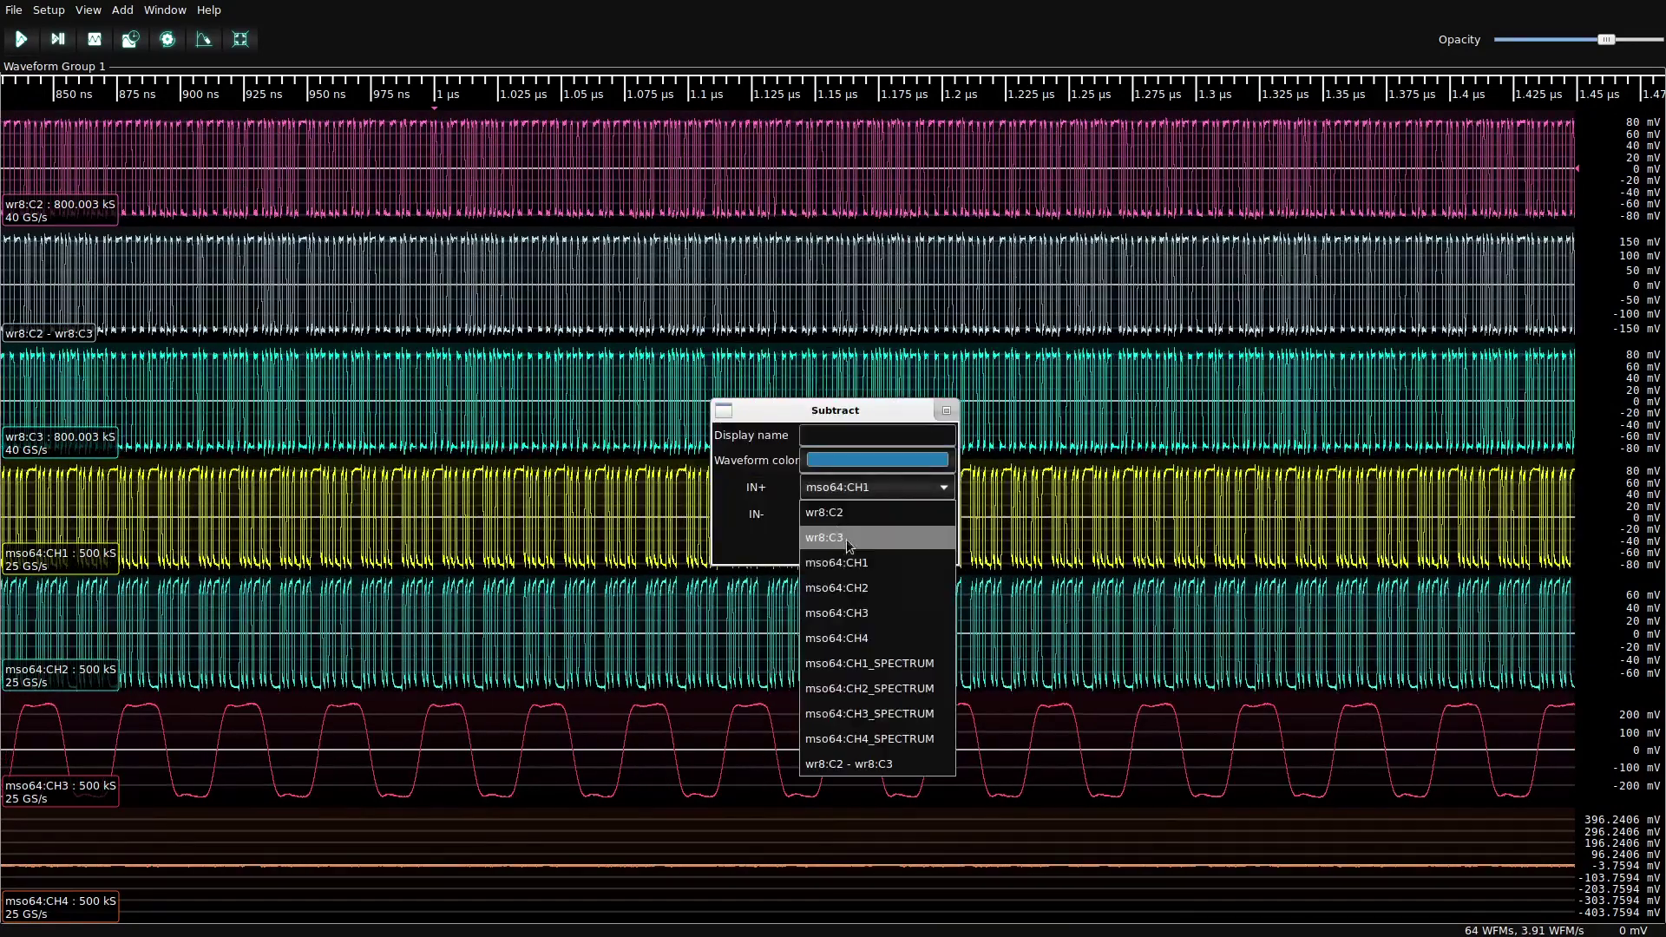
click(854, 563)
click(877, 514)
click(885, 615)
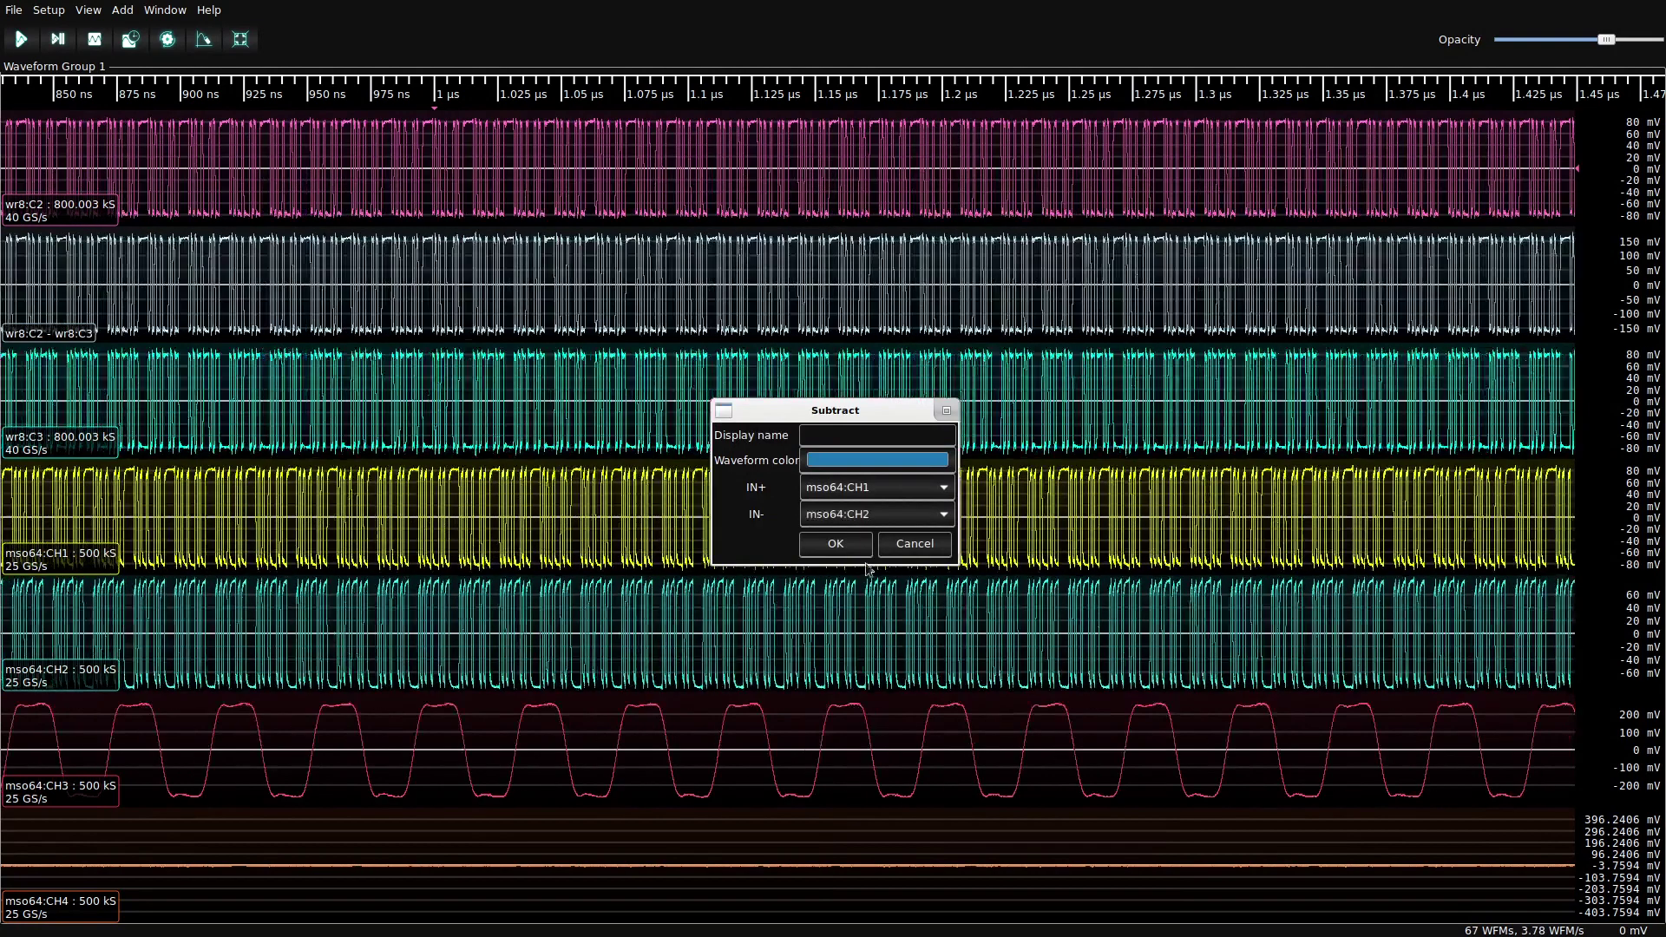
click(835, 544)
- Add Clock Recovery (PLL) to both the wr8 and the mso64 difference traces
right_click(719, 259)
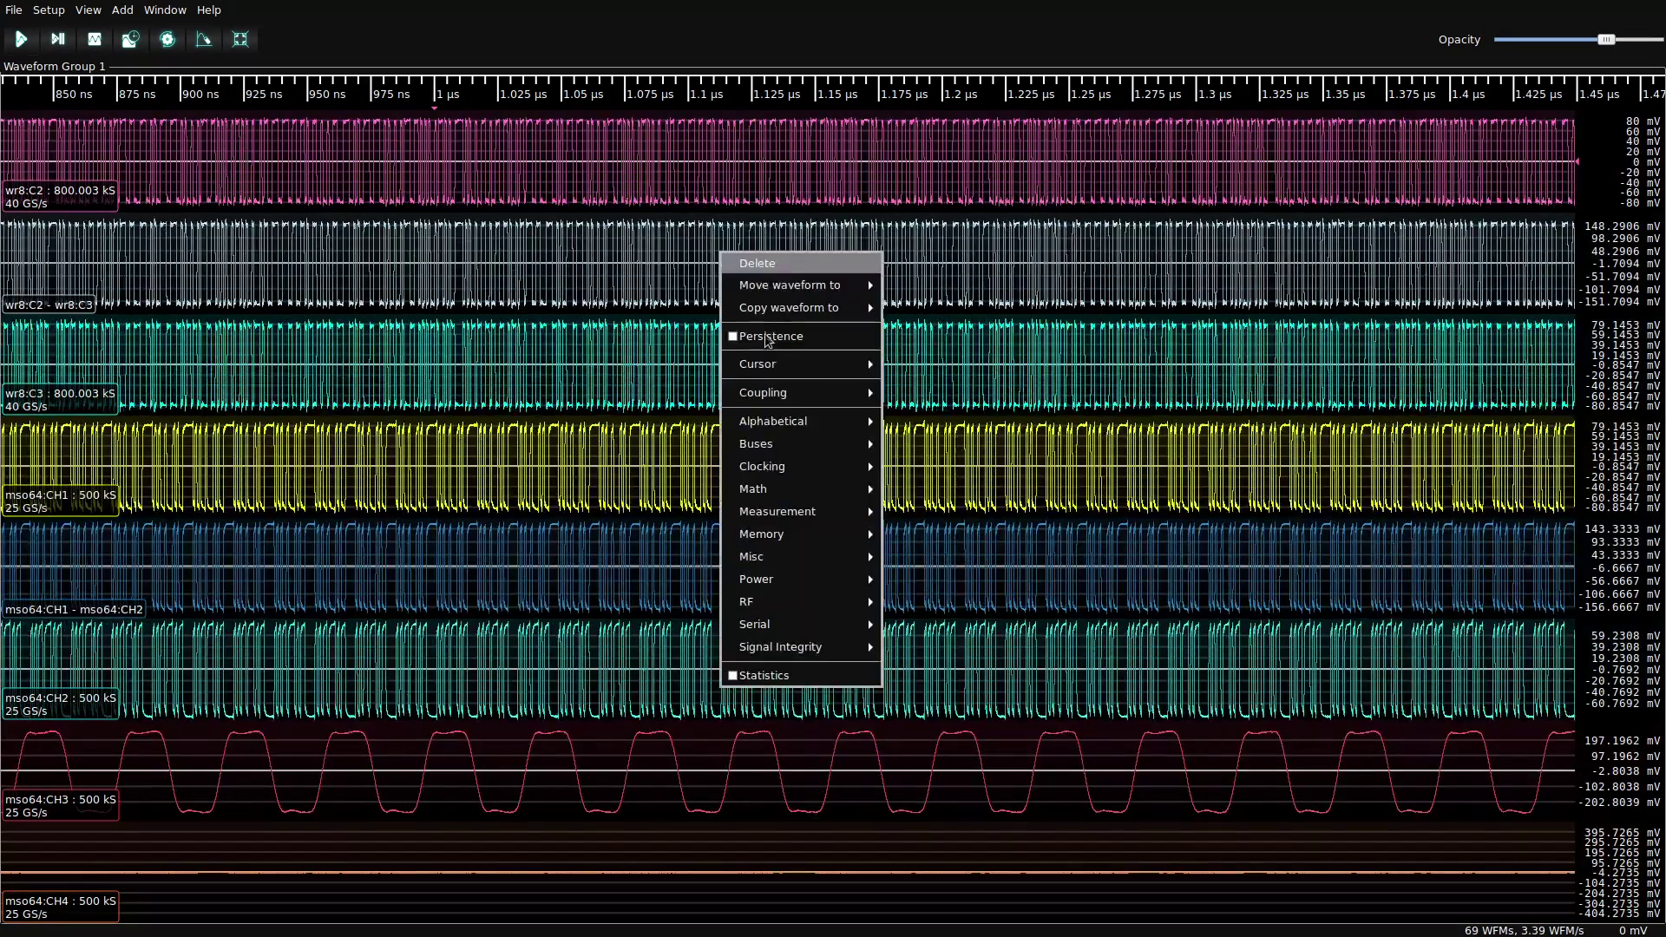
mouse_move(782, 467)
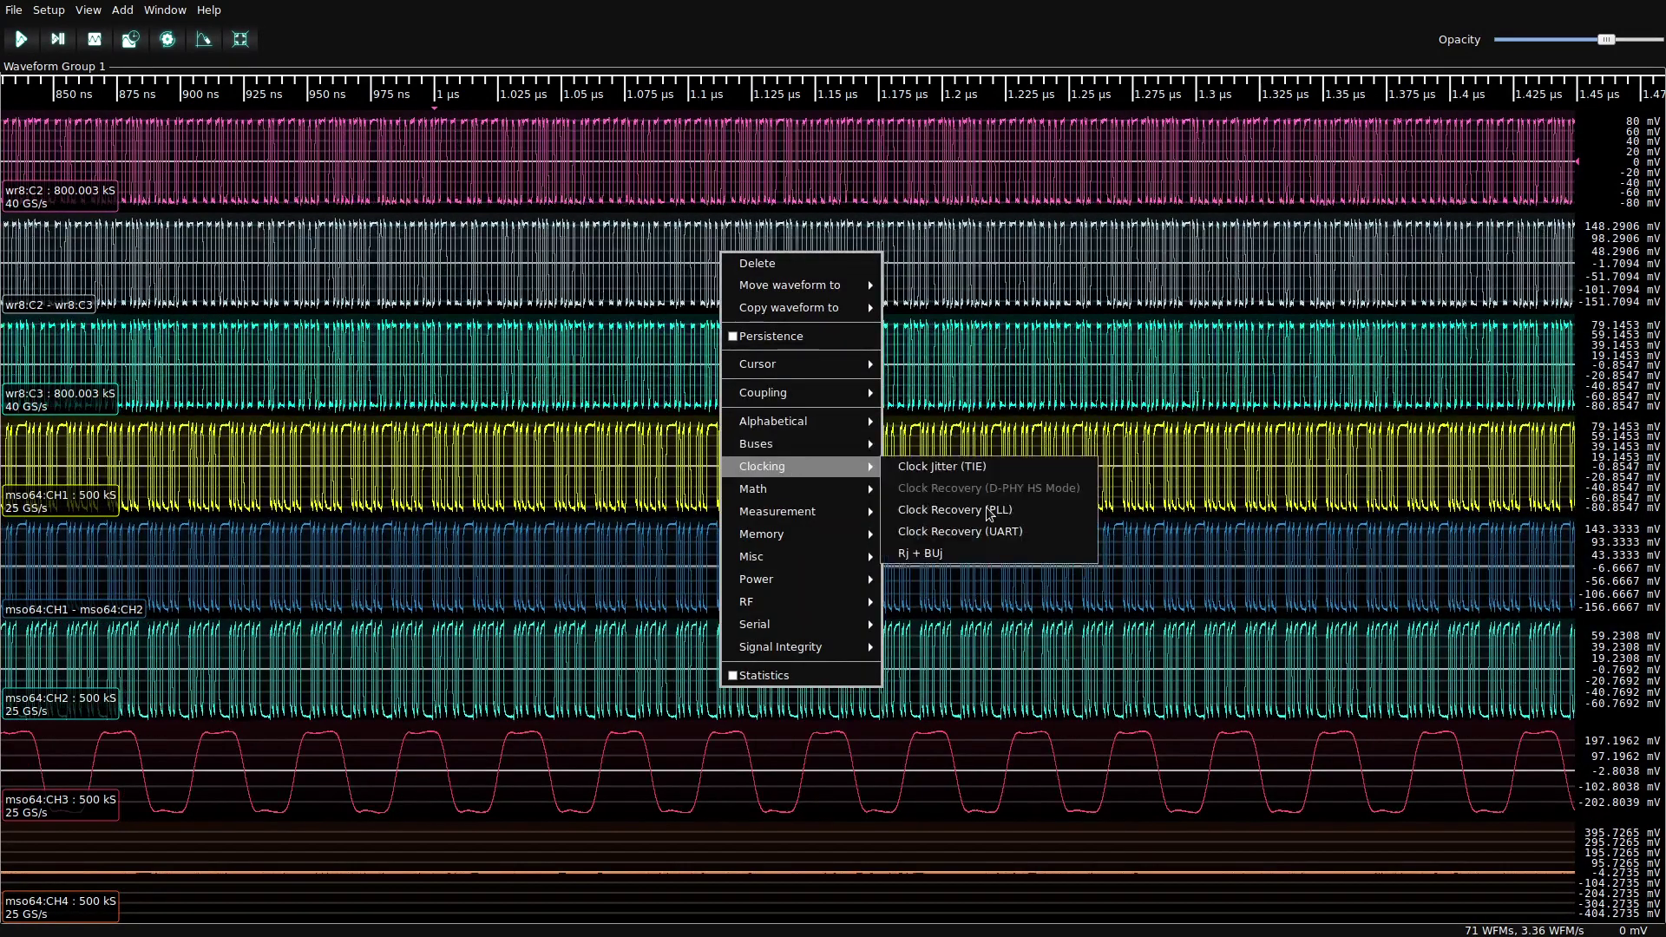
click(954, 509)
click(972, 565)
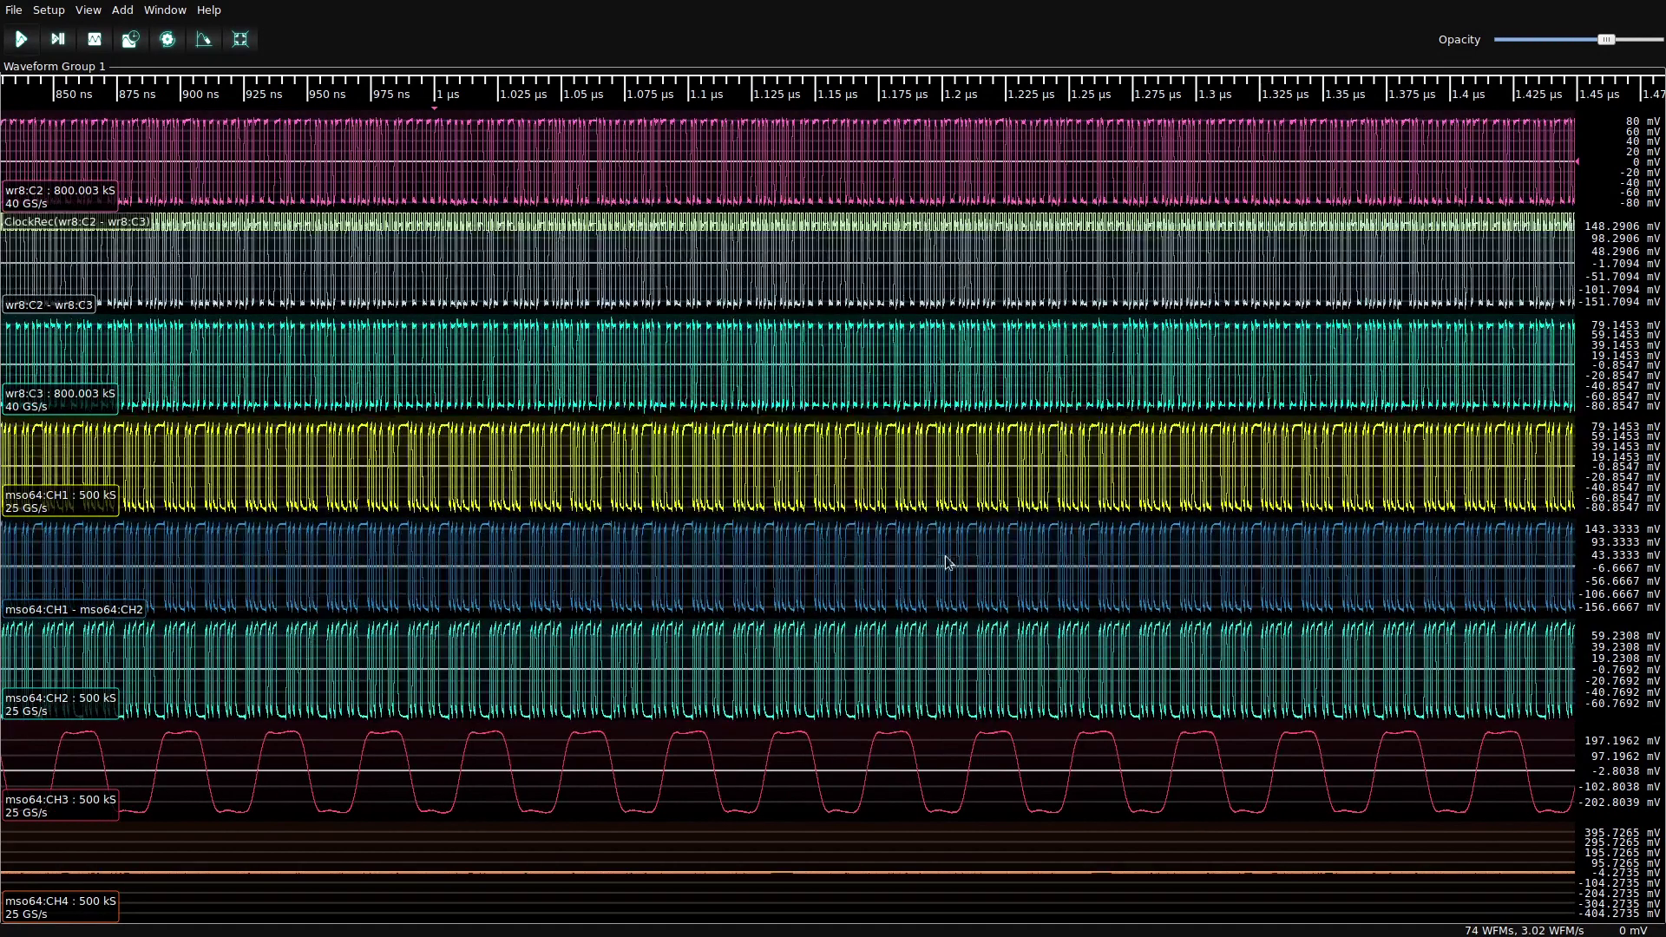
right_click(946, 563)
mouse_move(970, 349)
click(1200, 376)
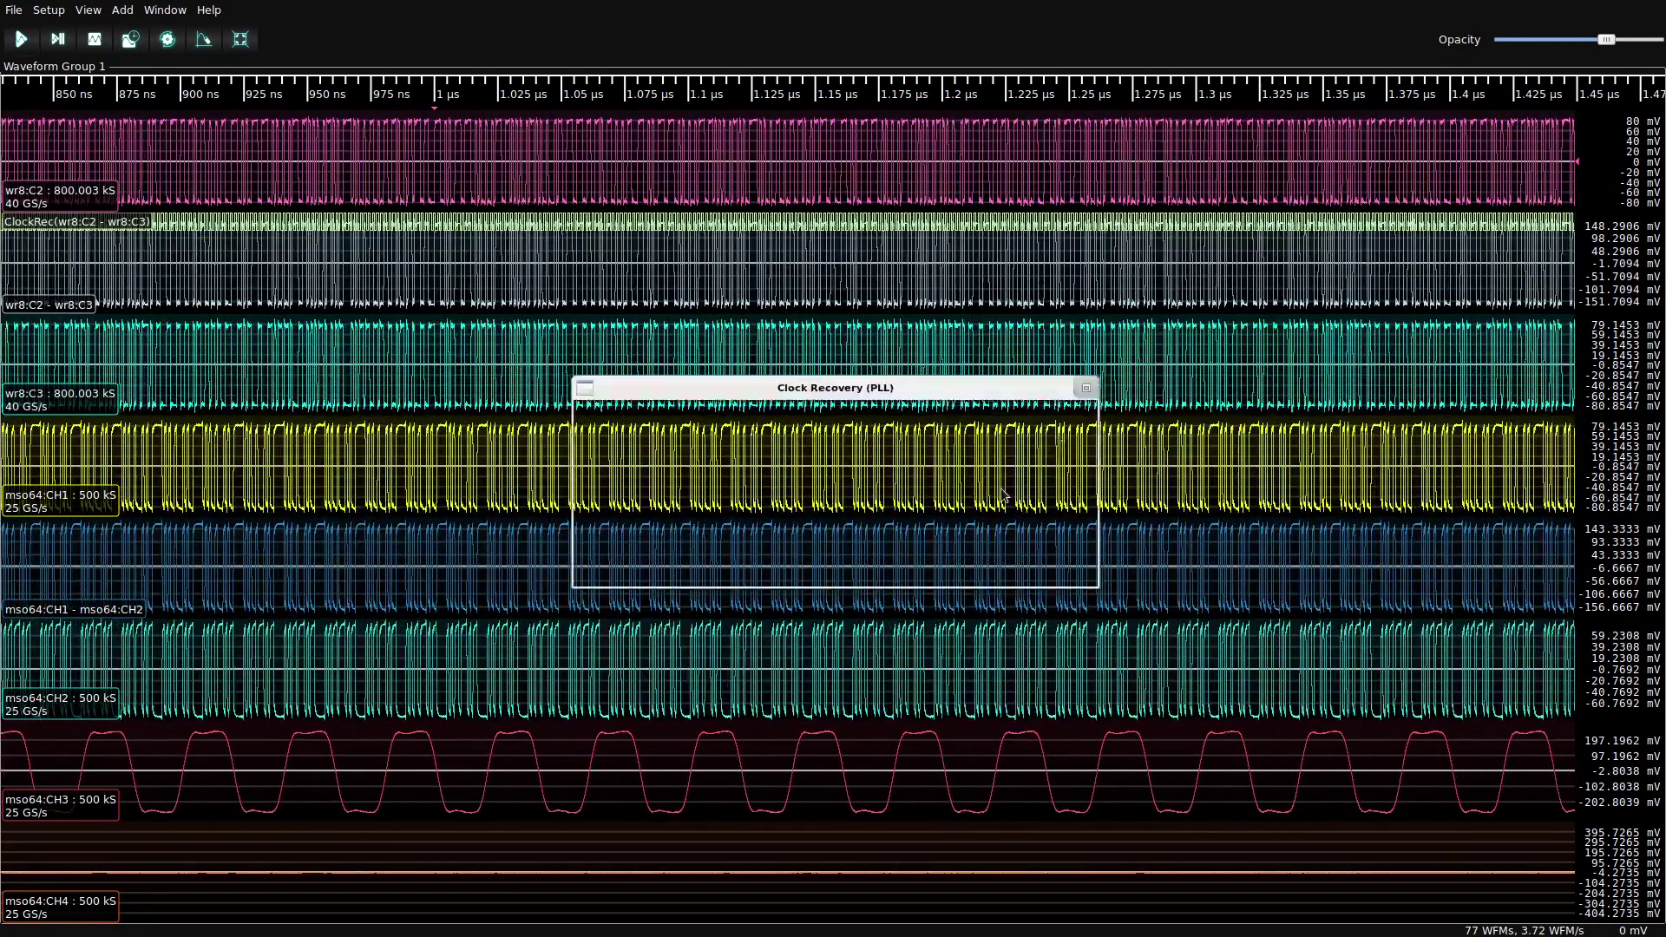
click(972, 566)
- Add an eye pattern of wr8:C2 − wr8:C3 clocked by ClockRec(wr8:C2 - wr8:C3)
right_click(804, 272)
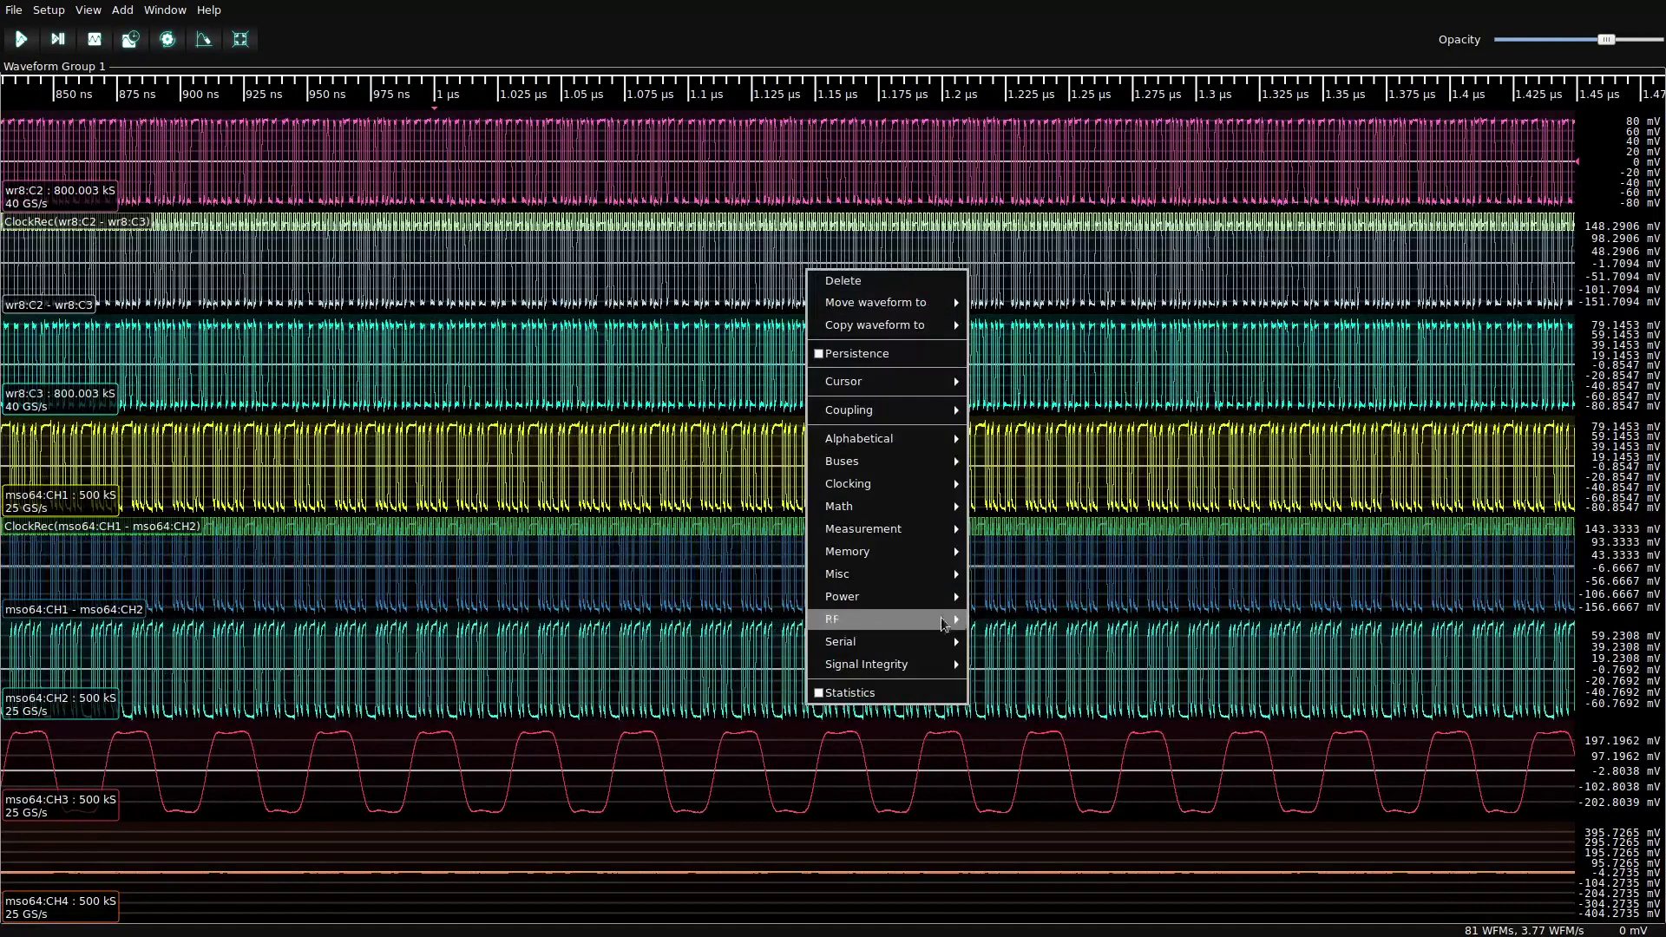
mouse_move(937, 665)
click(1044, 777)
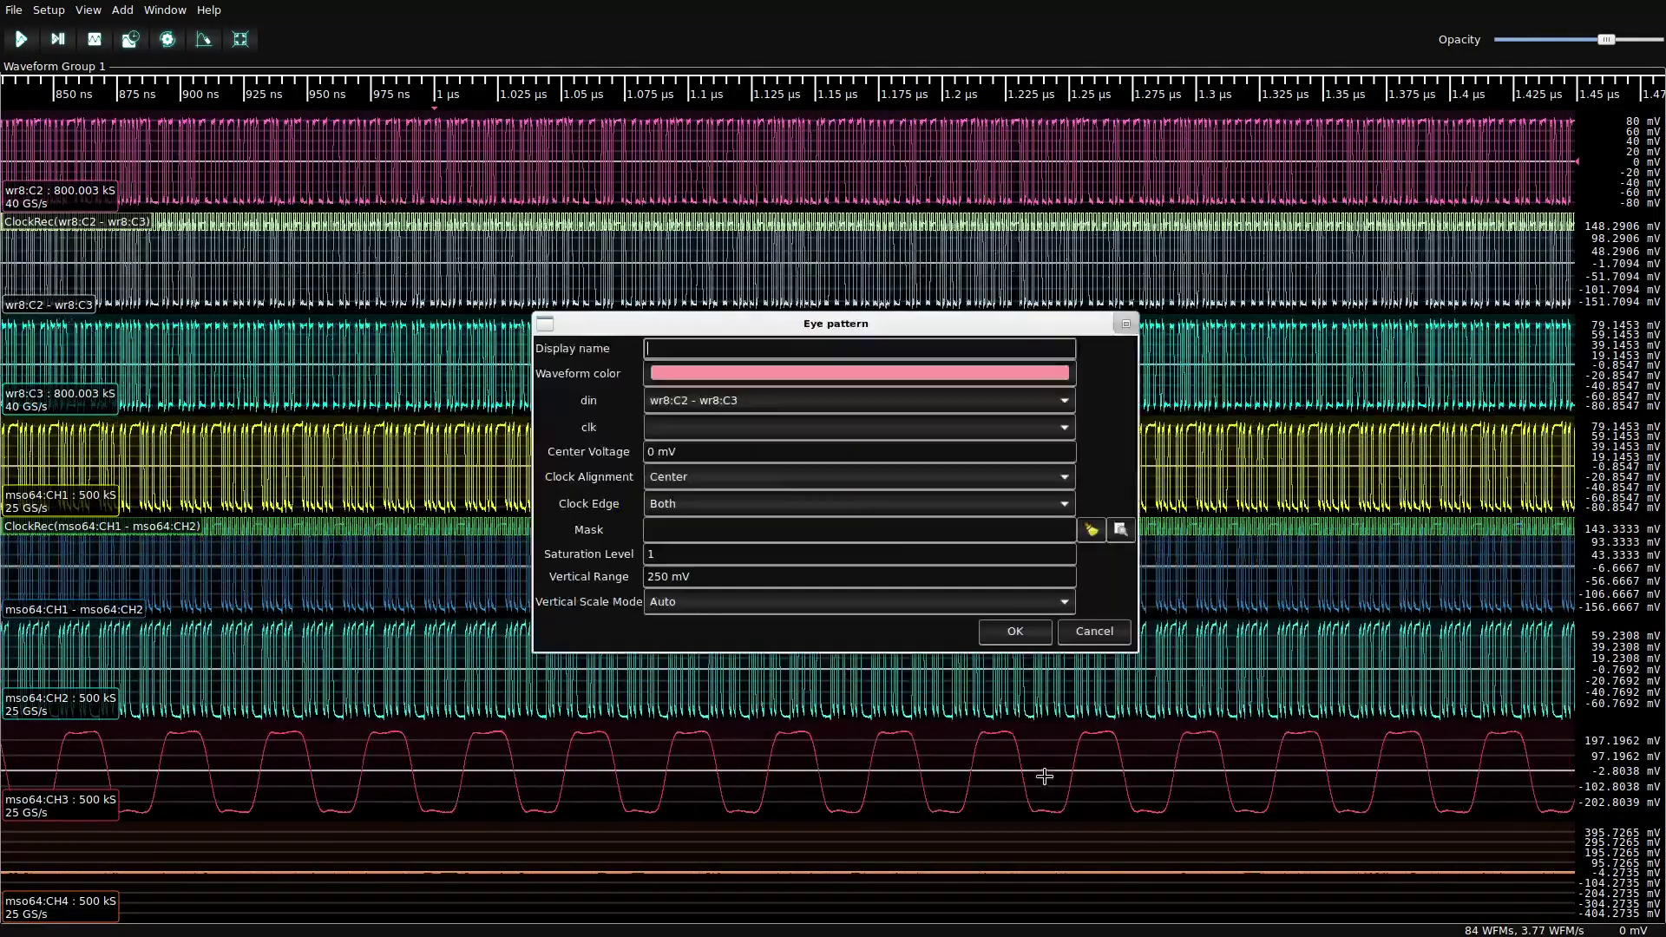
click(713, 401)
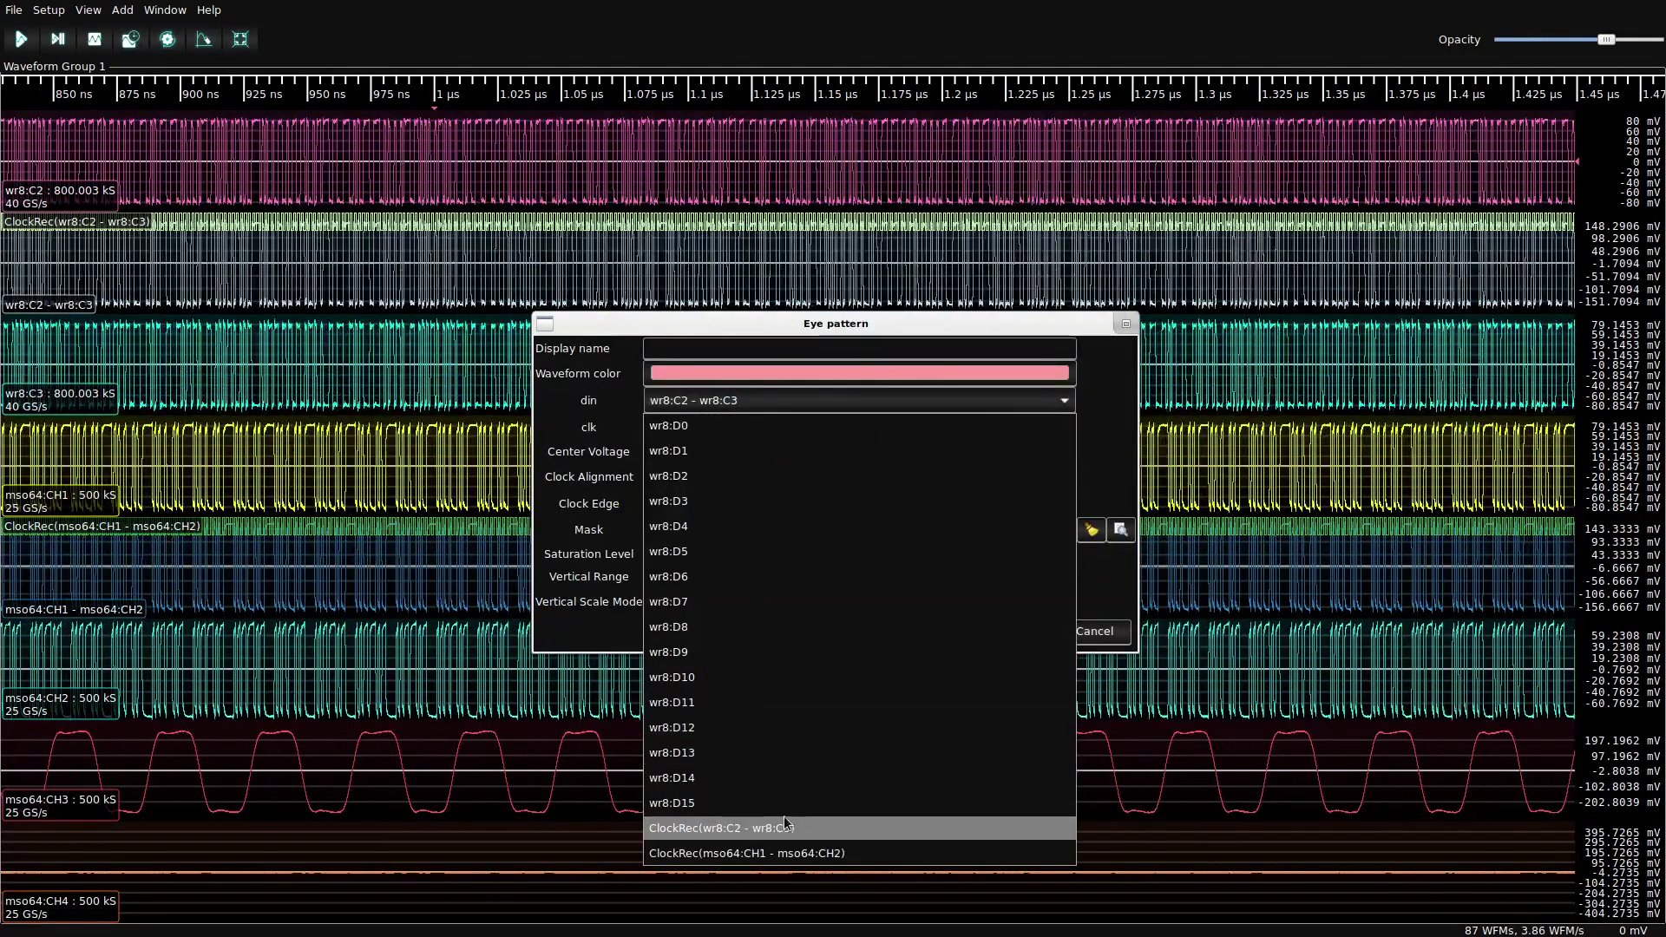
click(785, 826)
click(998, 625)
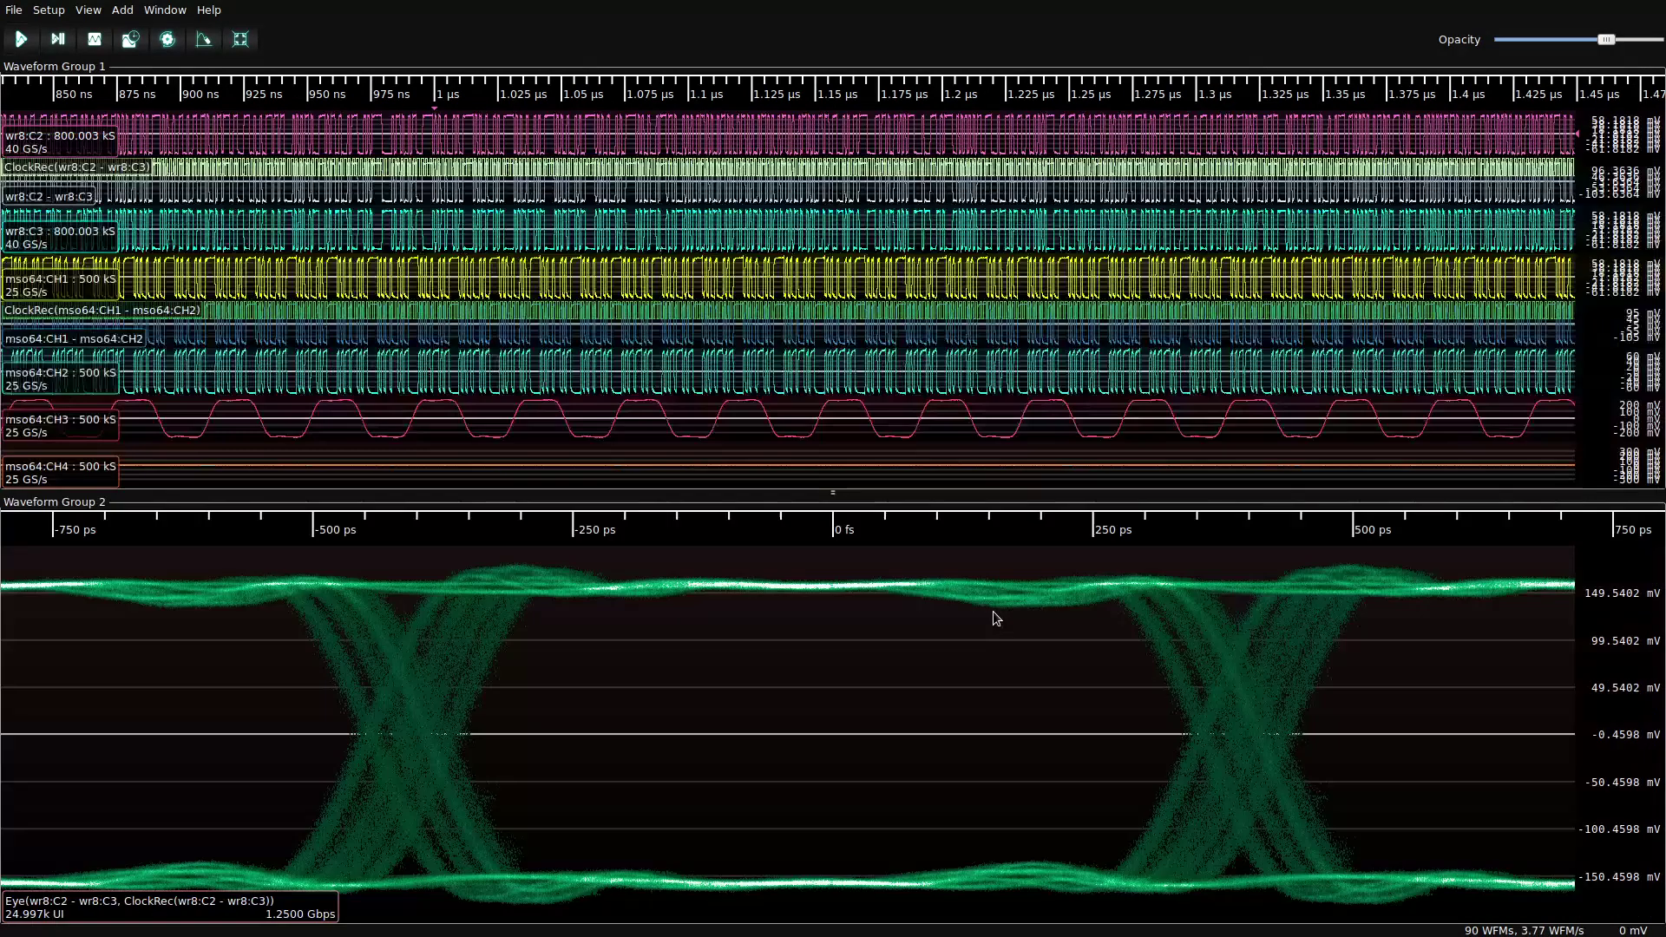
- Stop acquisition and add a mso64:CH1 − CH2 eye with its ClockRec, placed beside the first
click(96, 39)
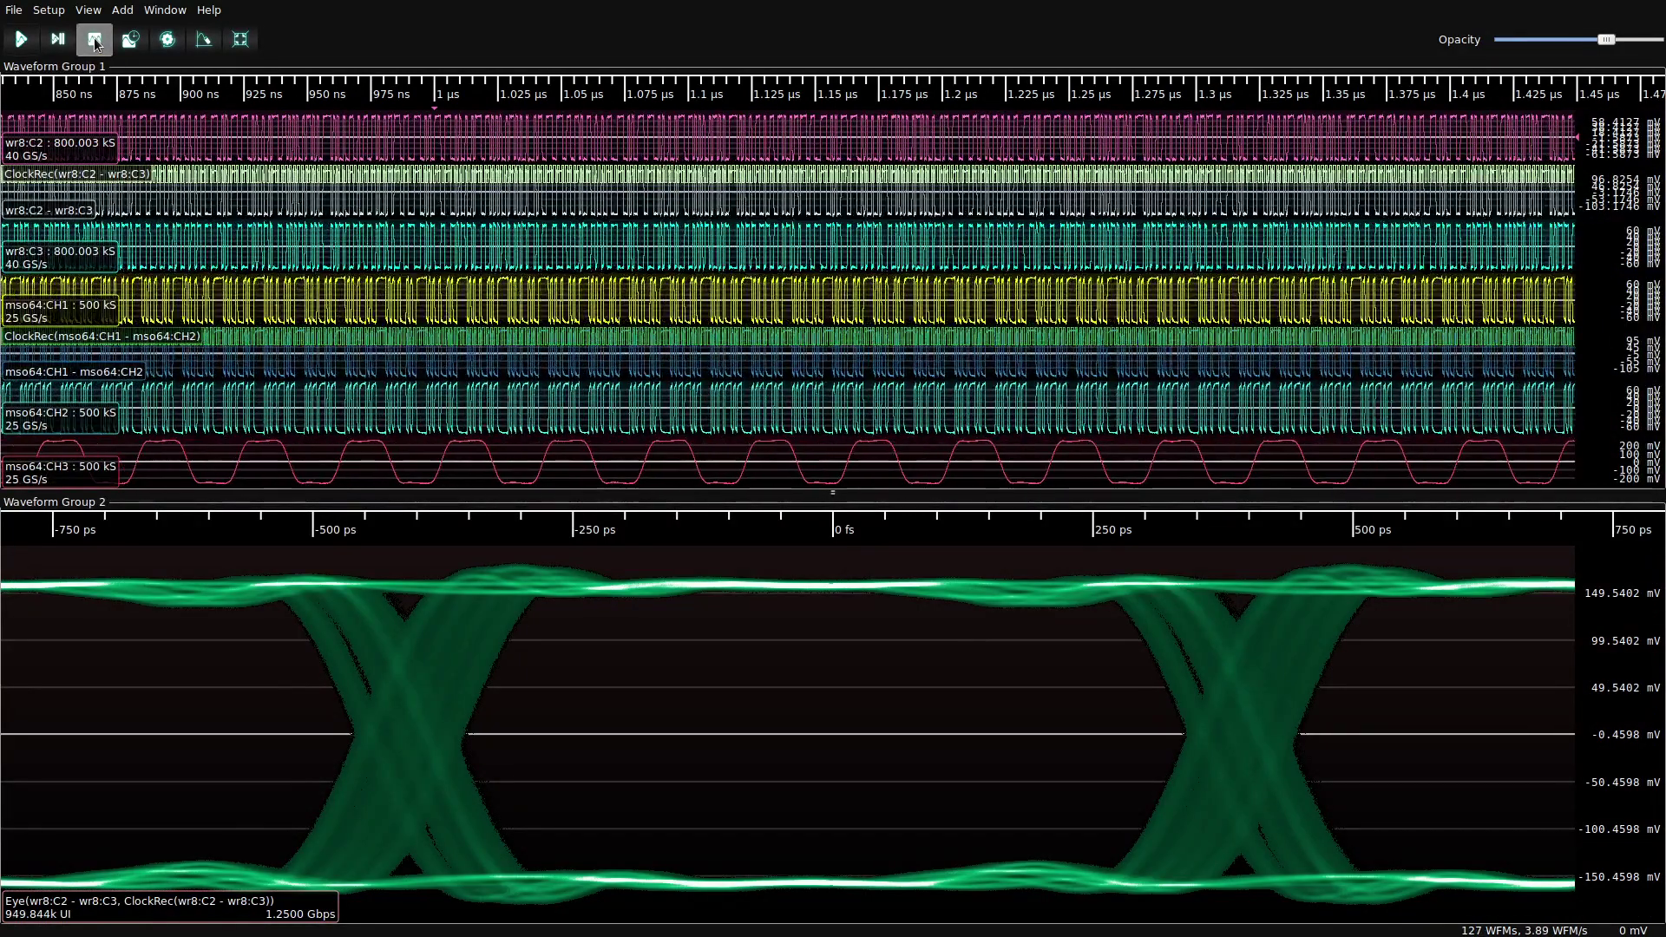
right_click(502, 363)
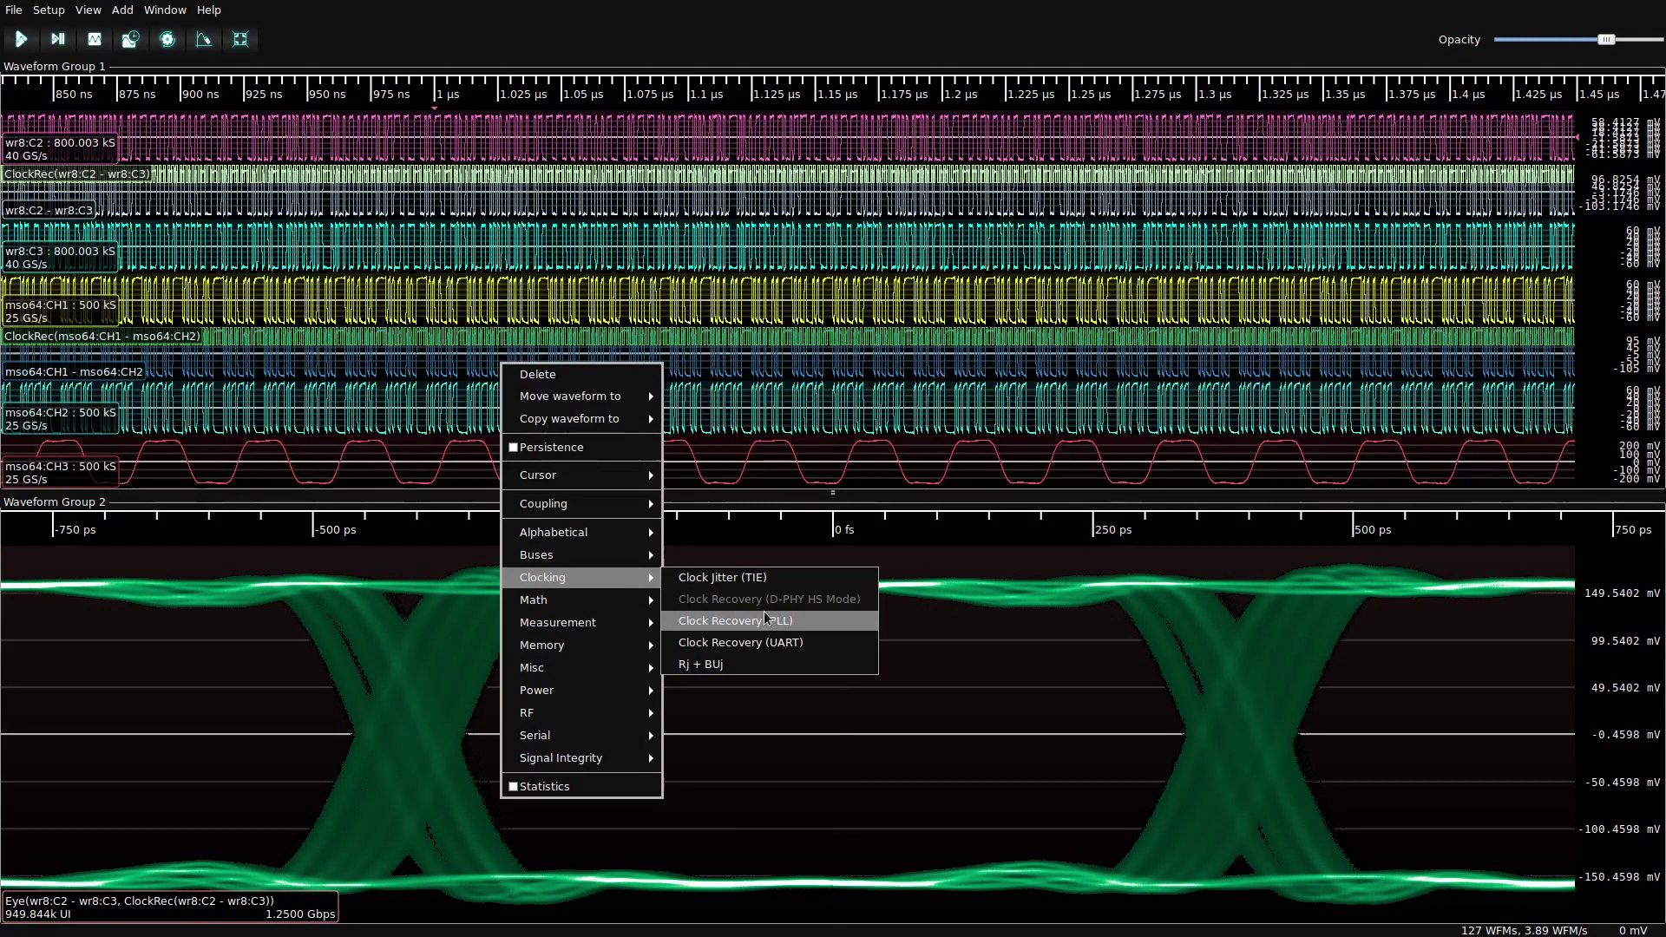
mouse_move(608, 759)
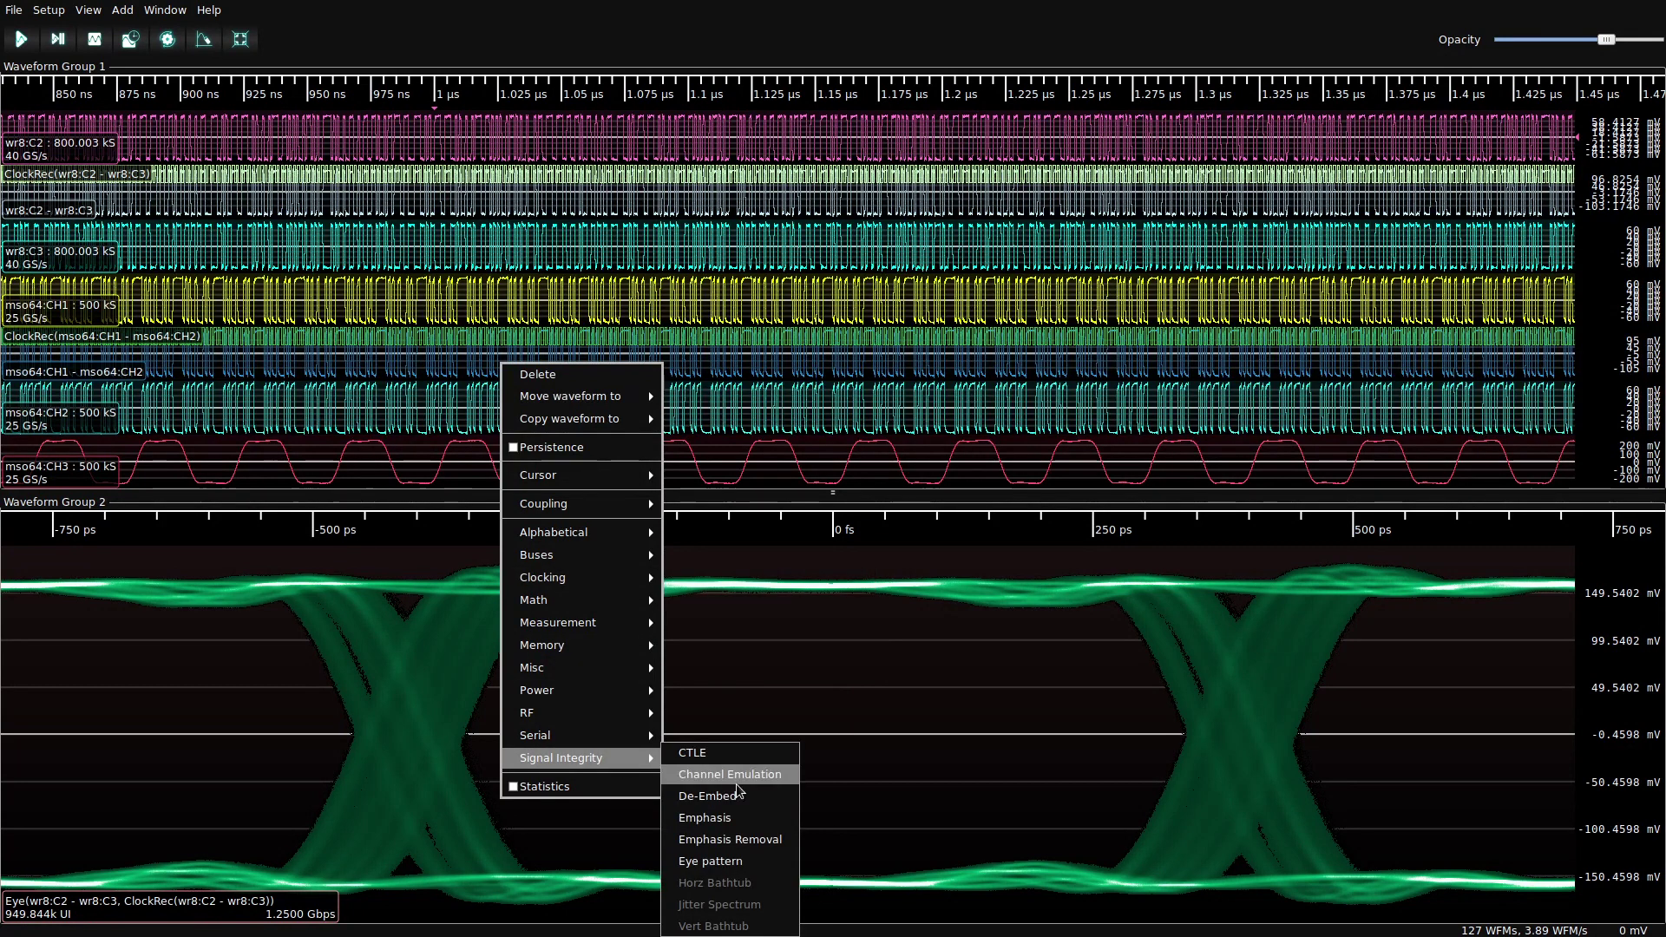
click(720, 861)
click(721, 400)
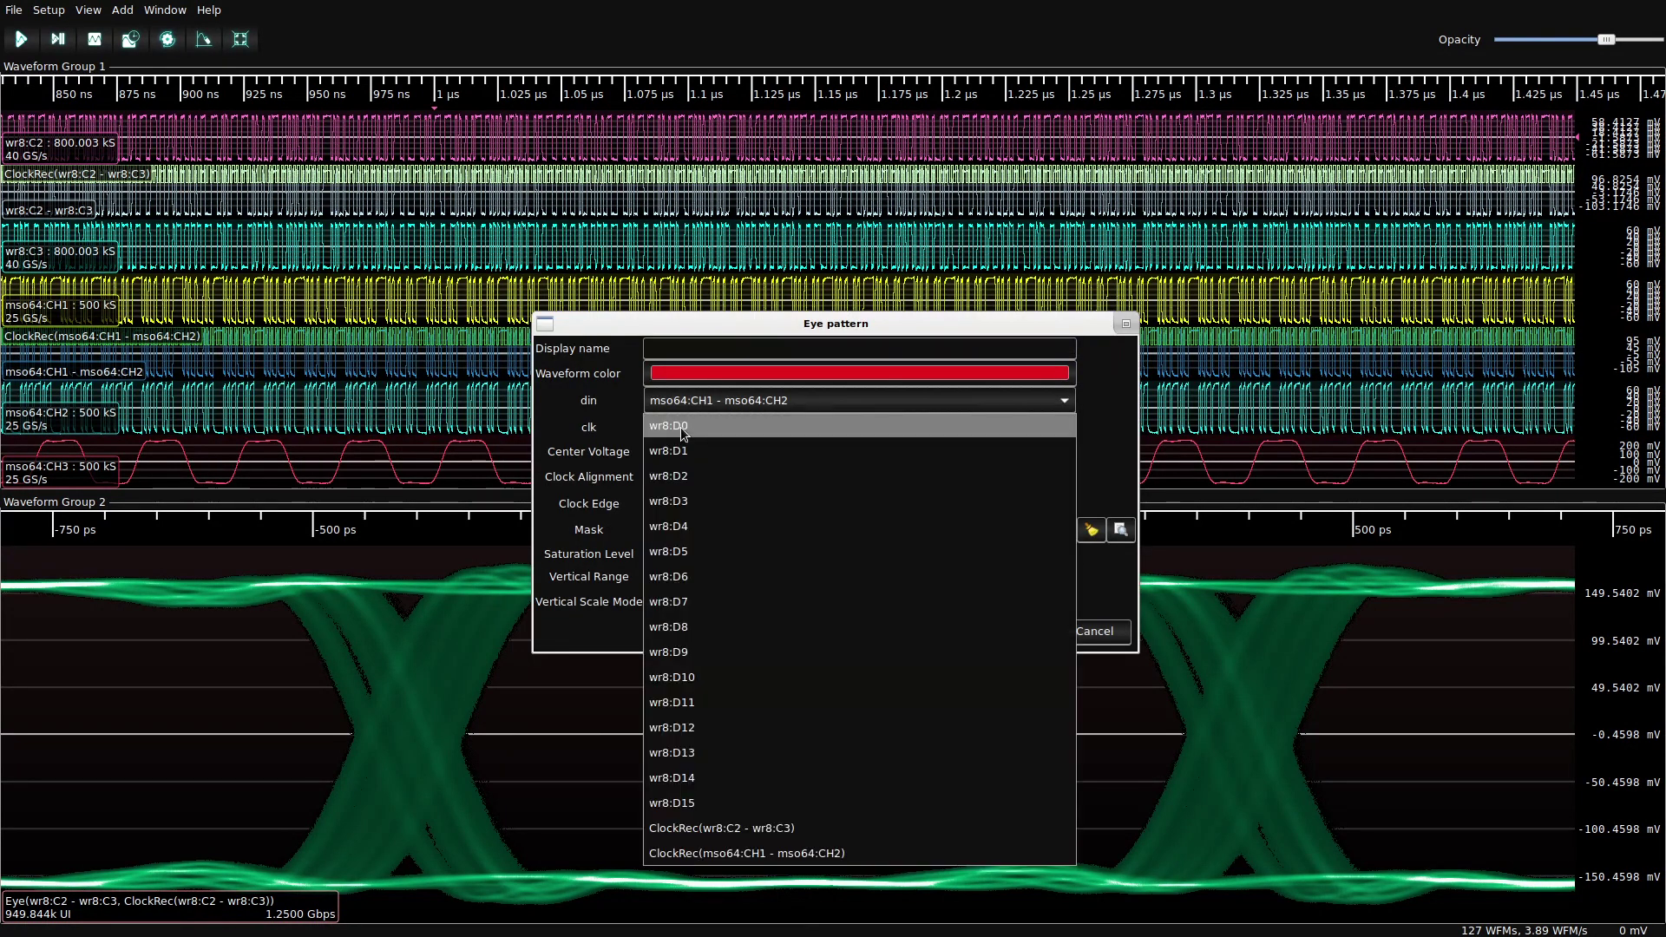
click(785, 853)
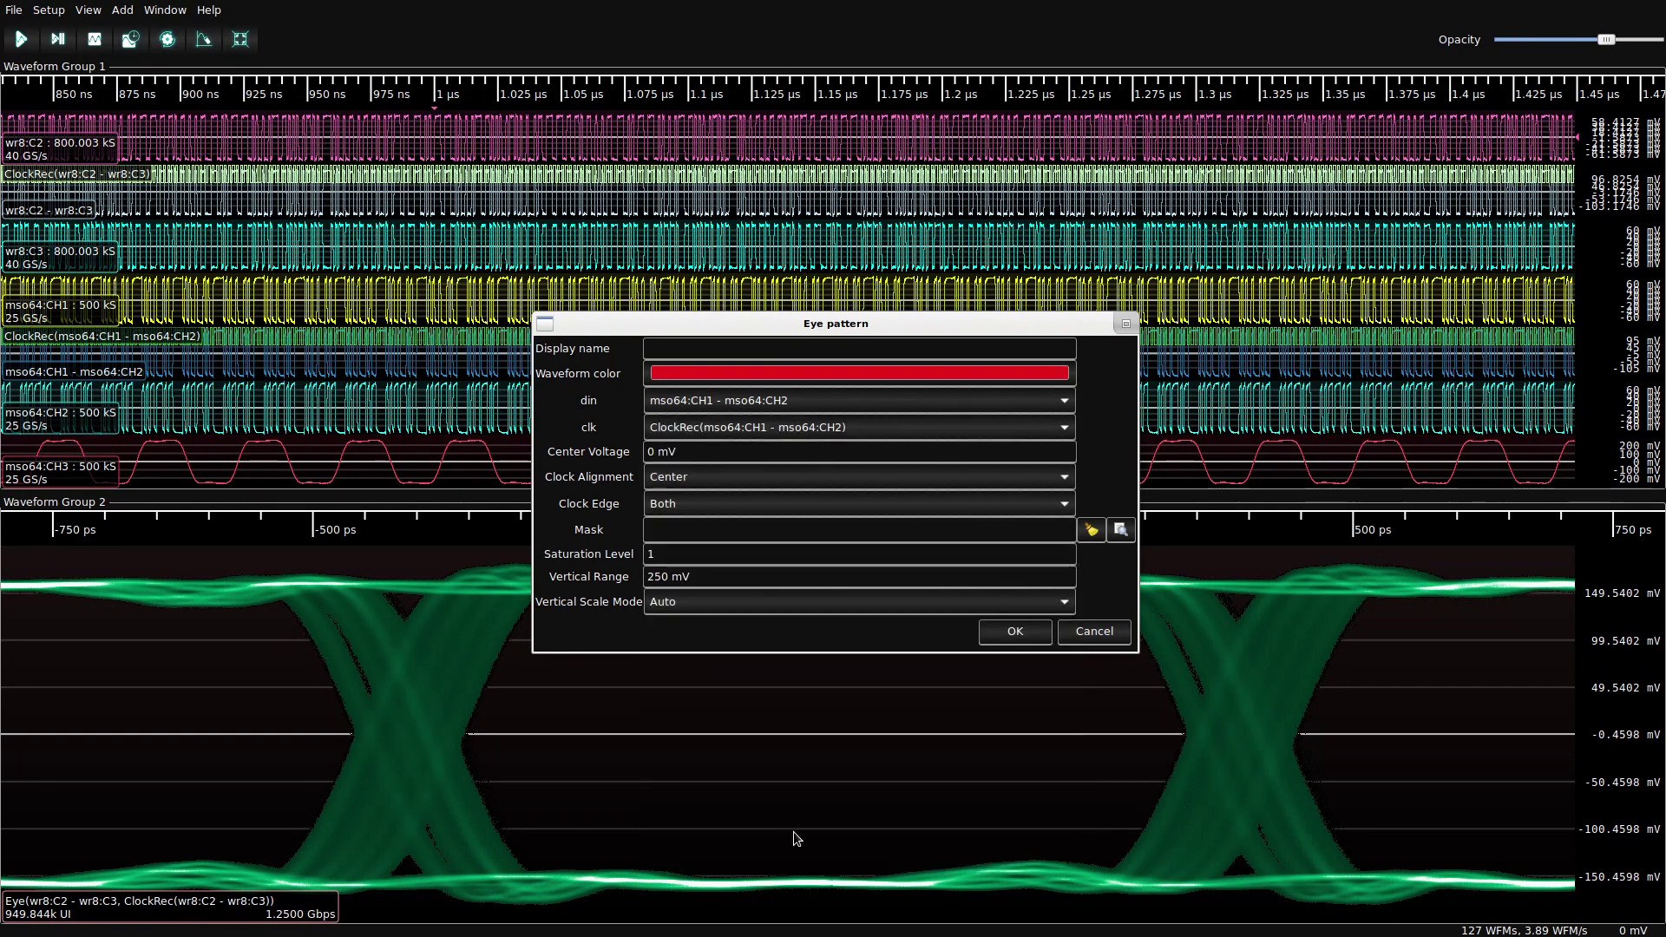
click(1015, 631)
drag(213, 621, 1348, 794)
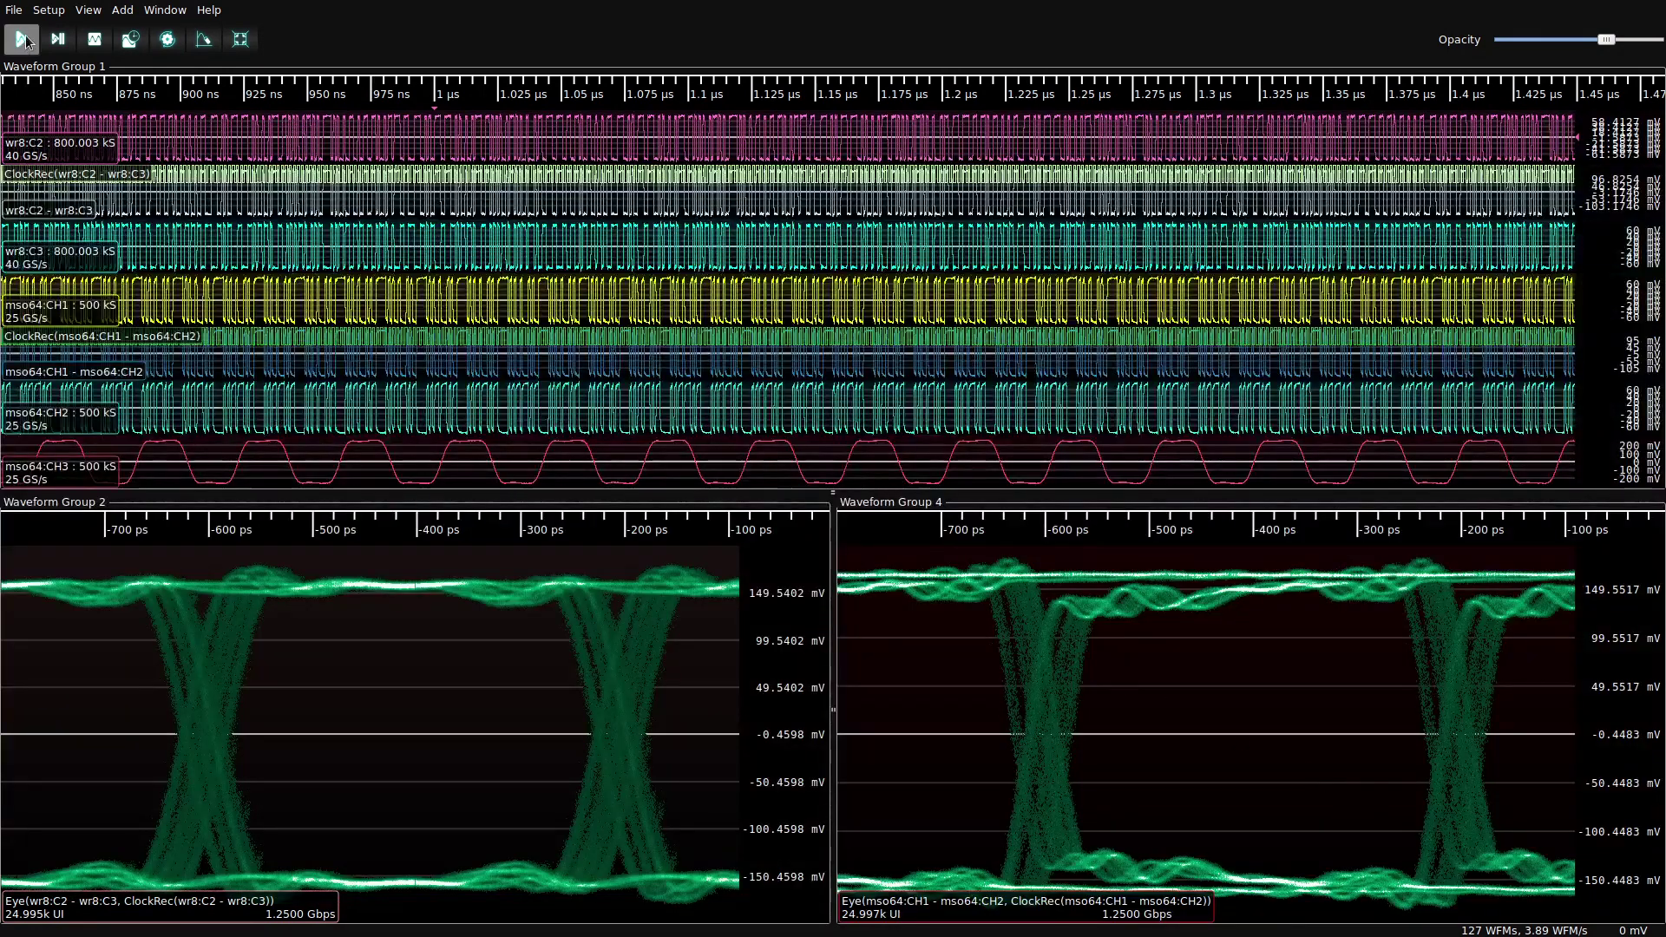
- Switch the eye patterns to the KRain colour ramp and restart acquisition
click(122, 10)
mouse_move(147, 31)
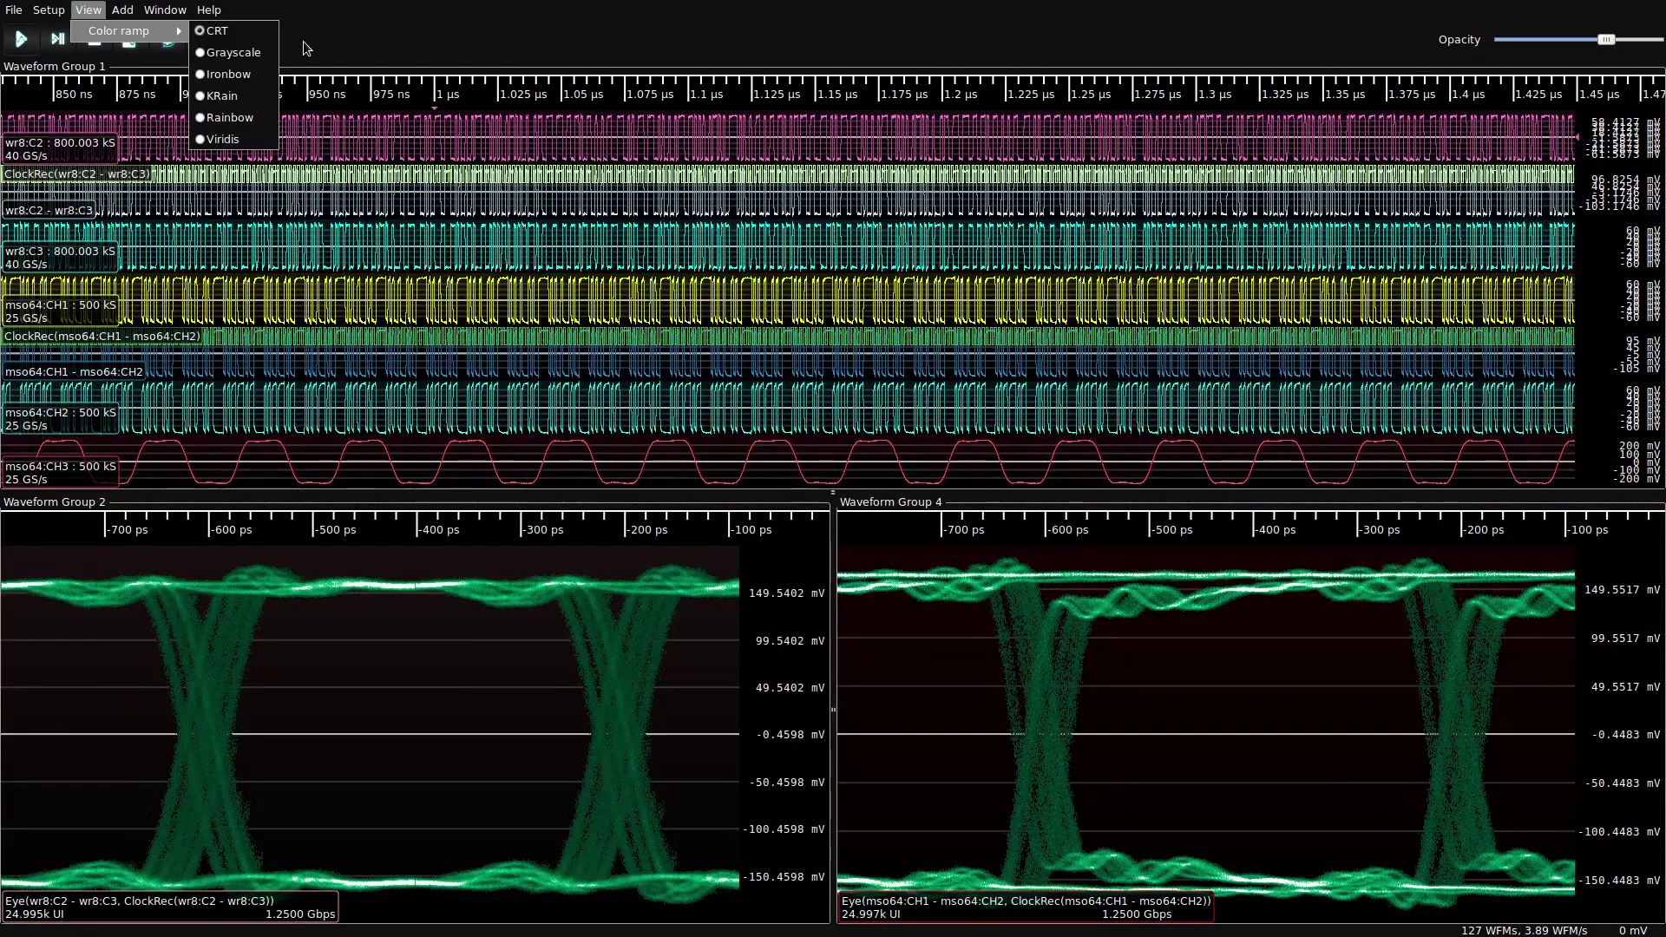
click(244, 102)
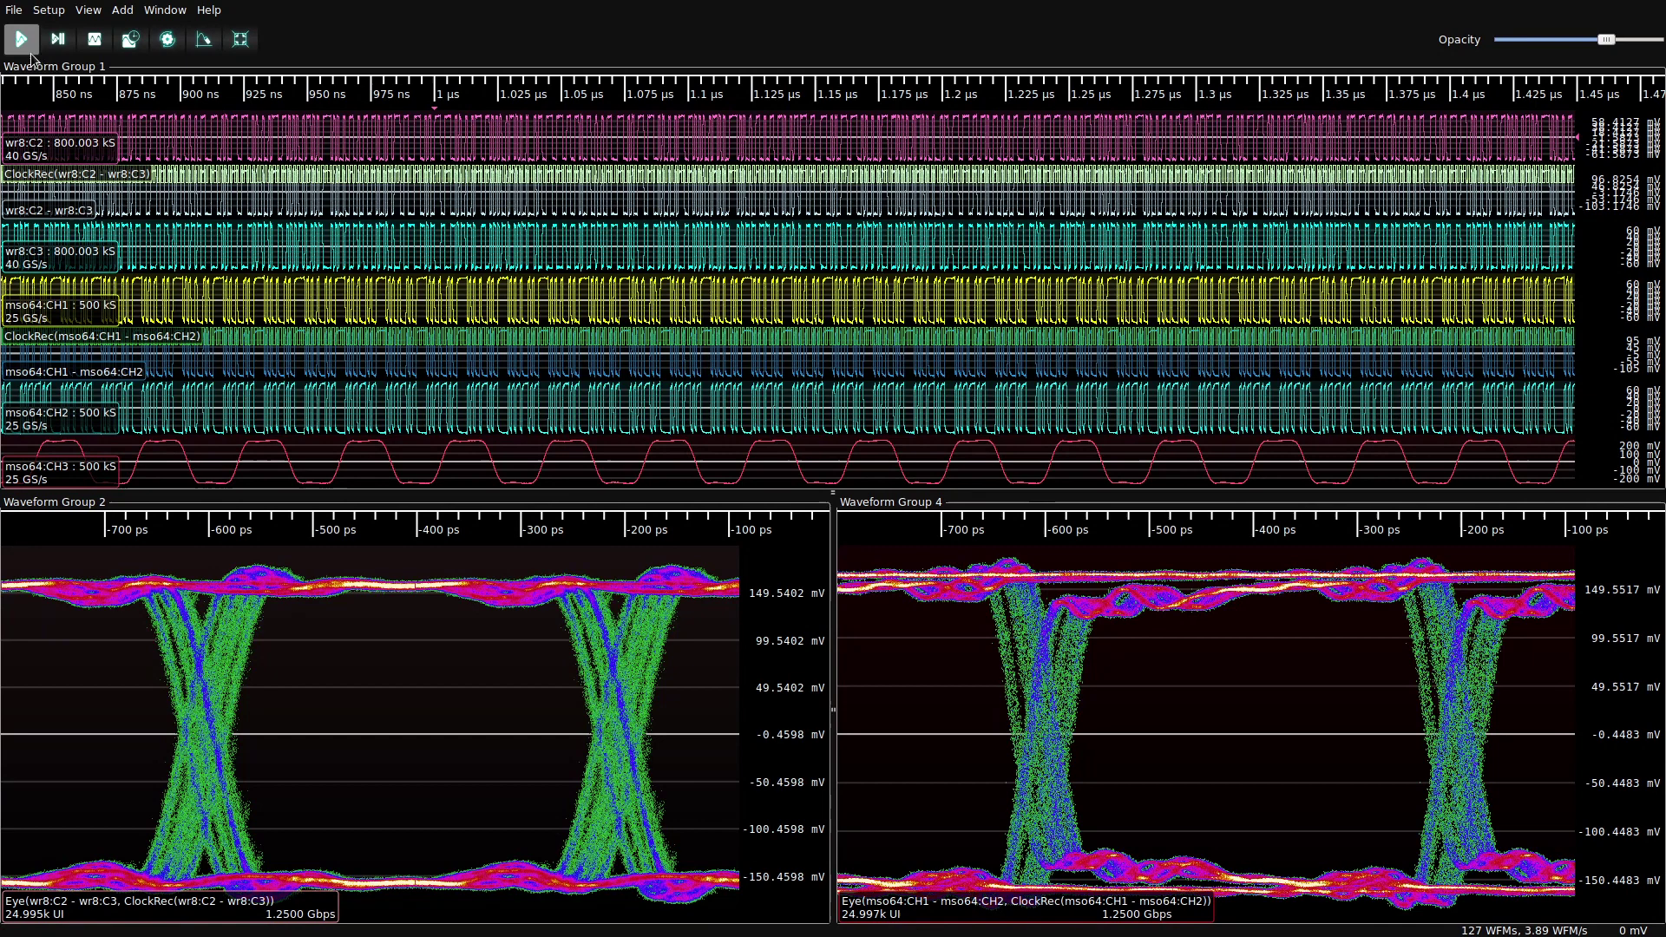
click(23, 50)
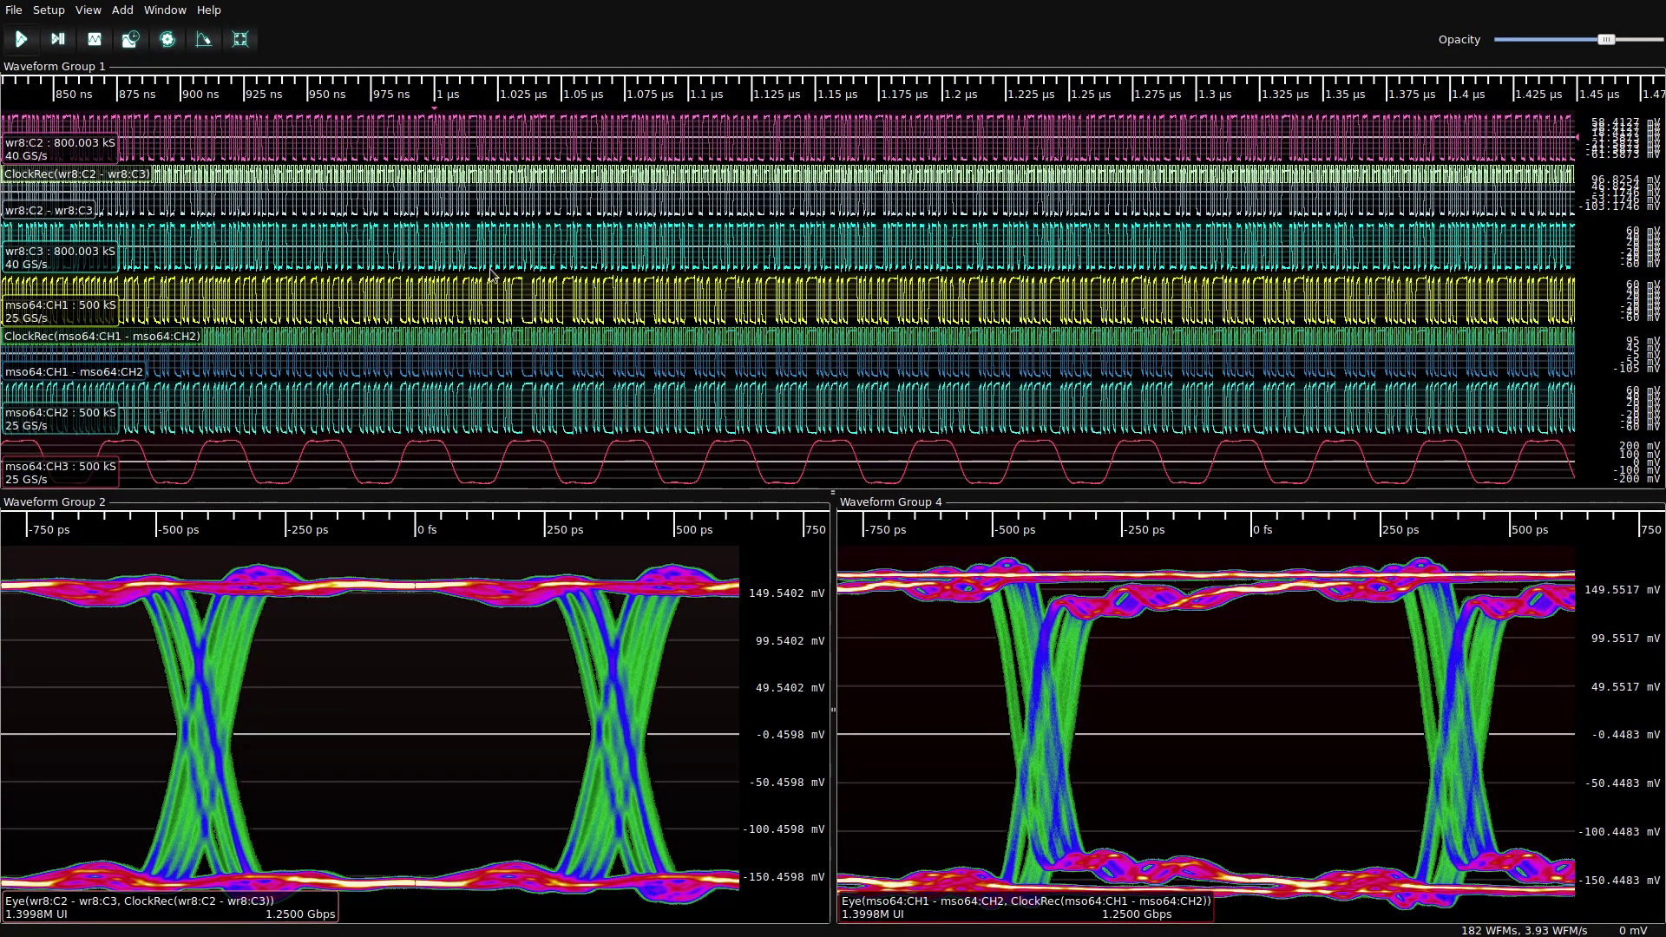
- Add a Threshold to the wr8:C2 − wr8:C3 trace and enlarge the time-domain area
right_click(486, 200)
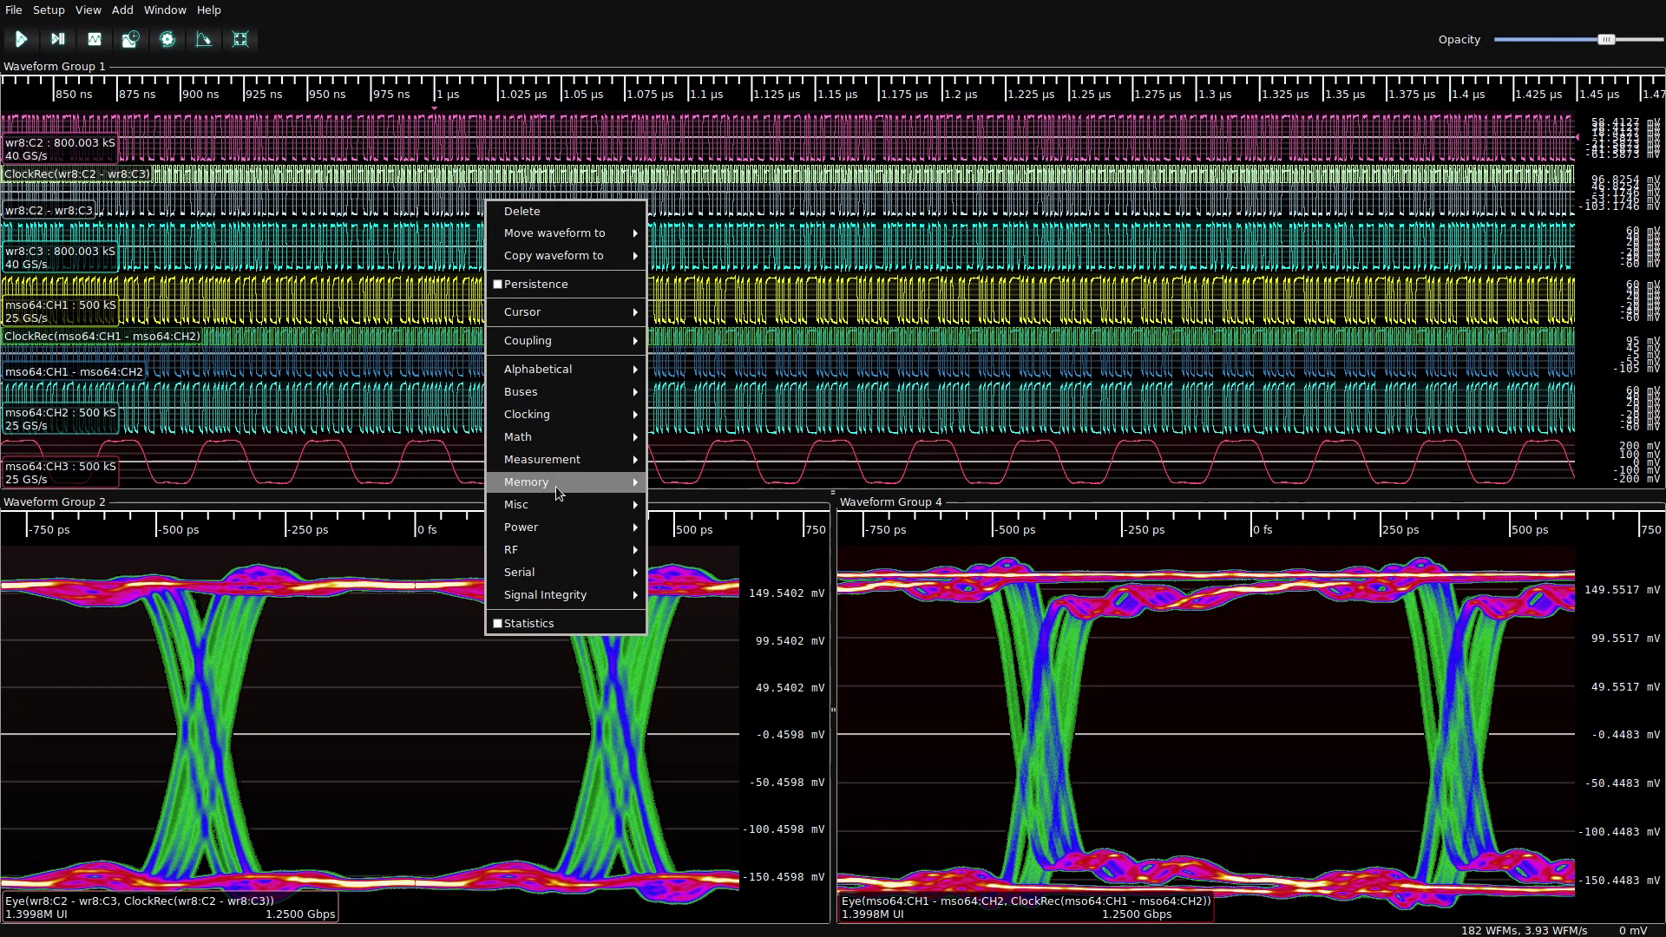
mouse_move(599, 436)
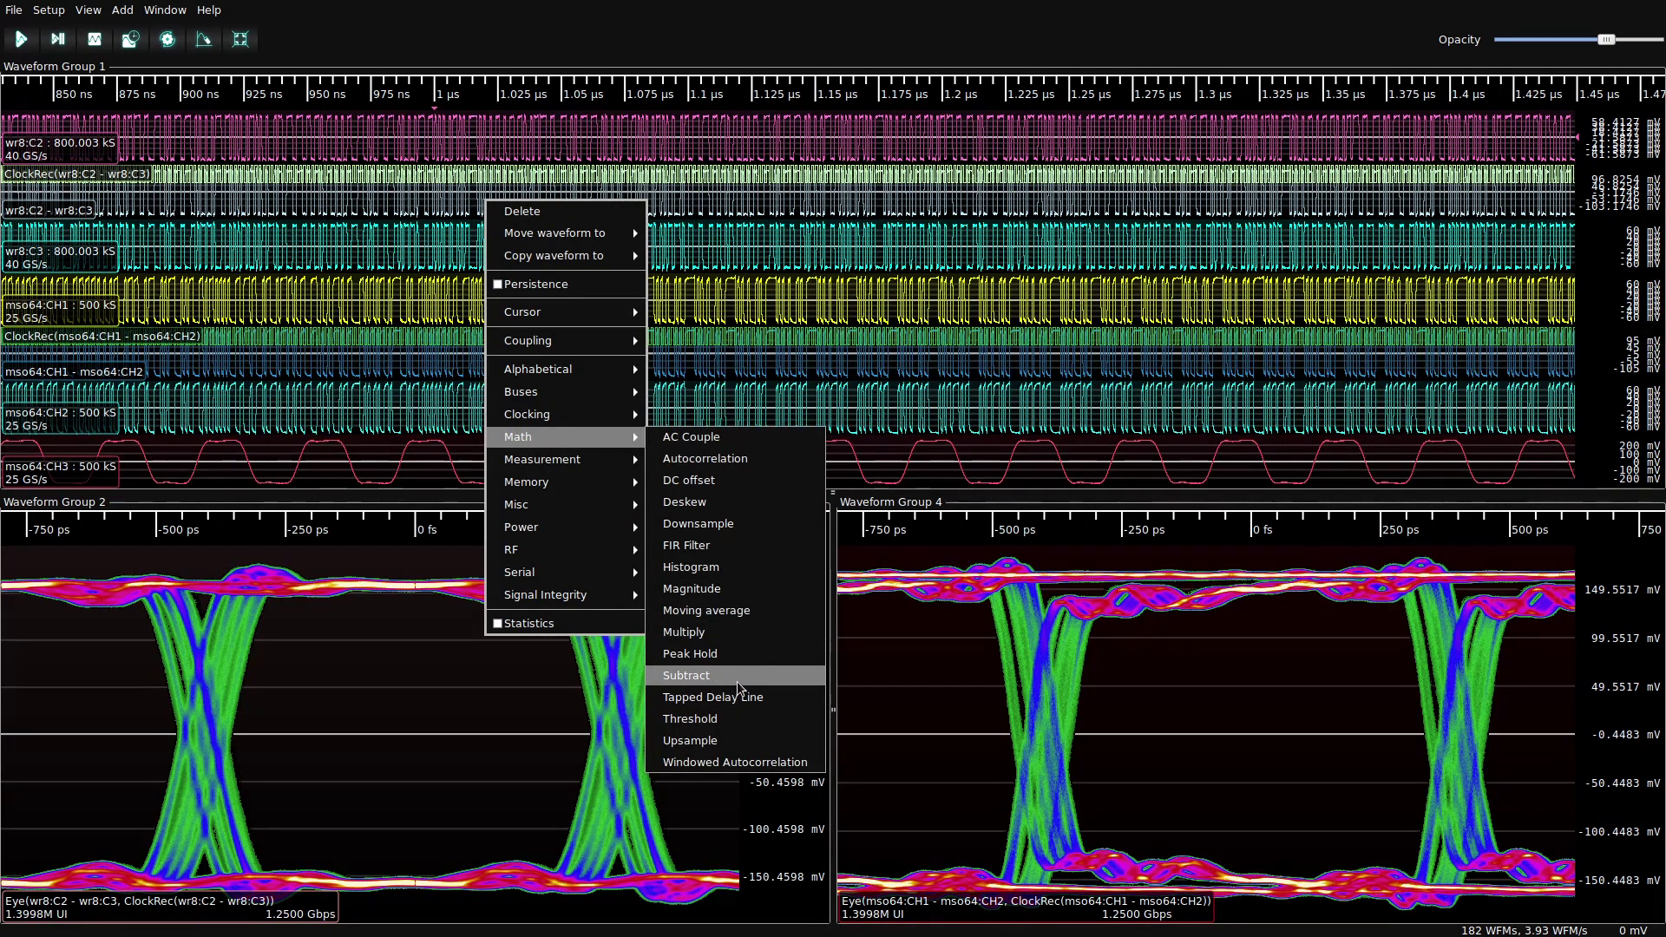
click(721, 719)
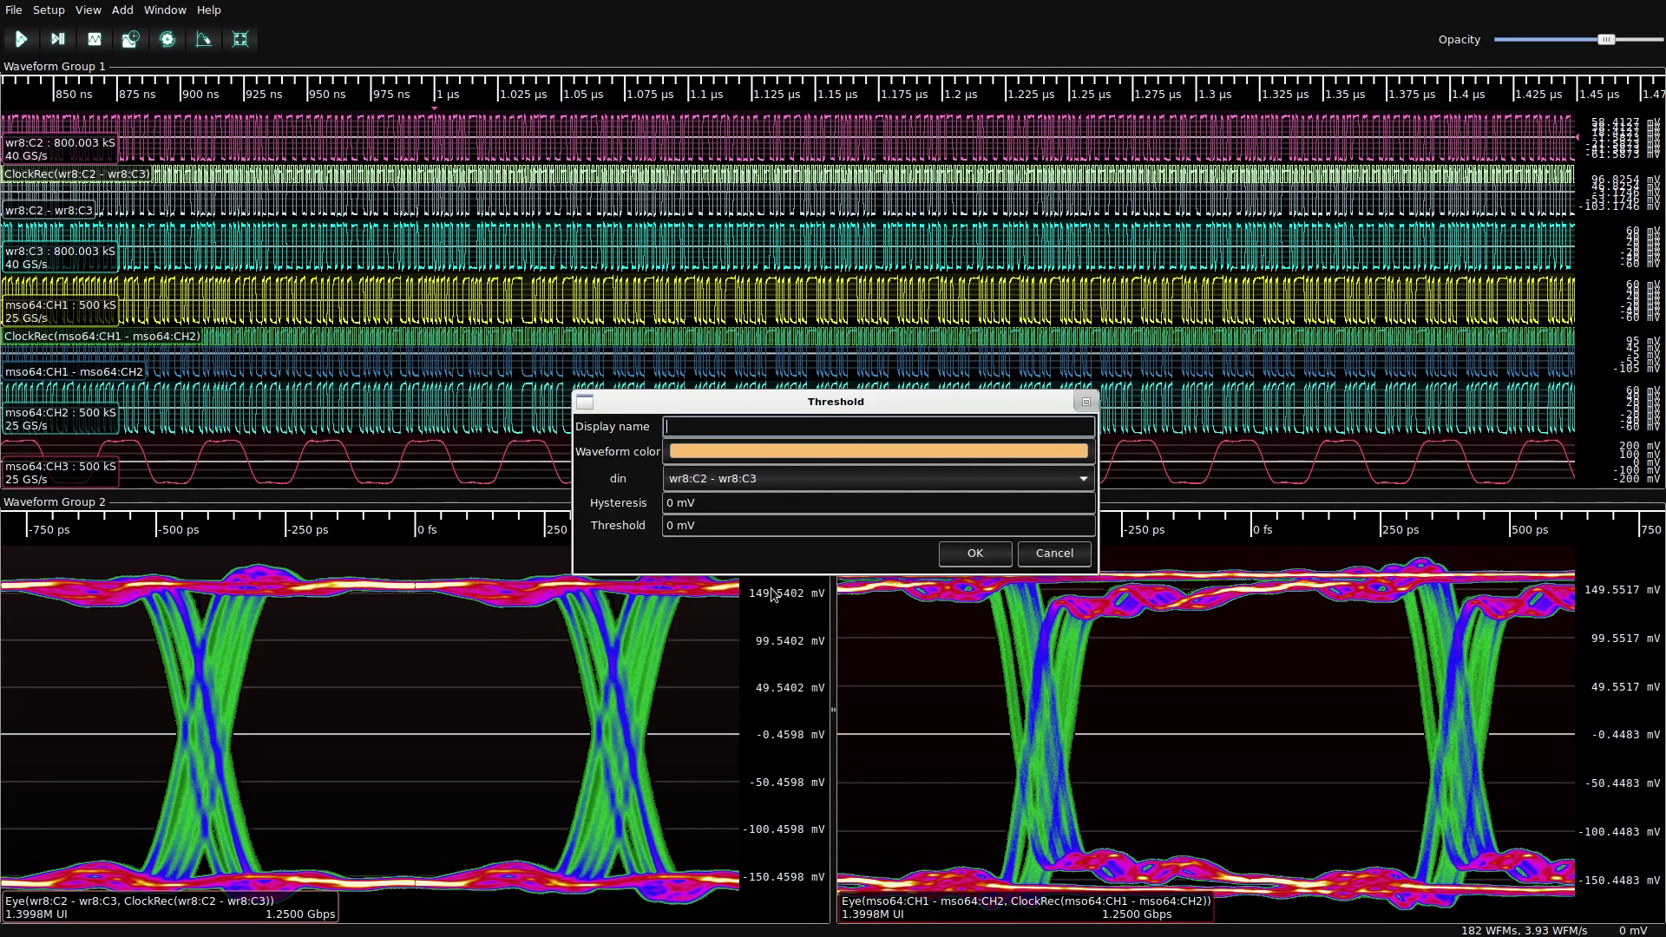
click(962, 553)
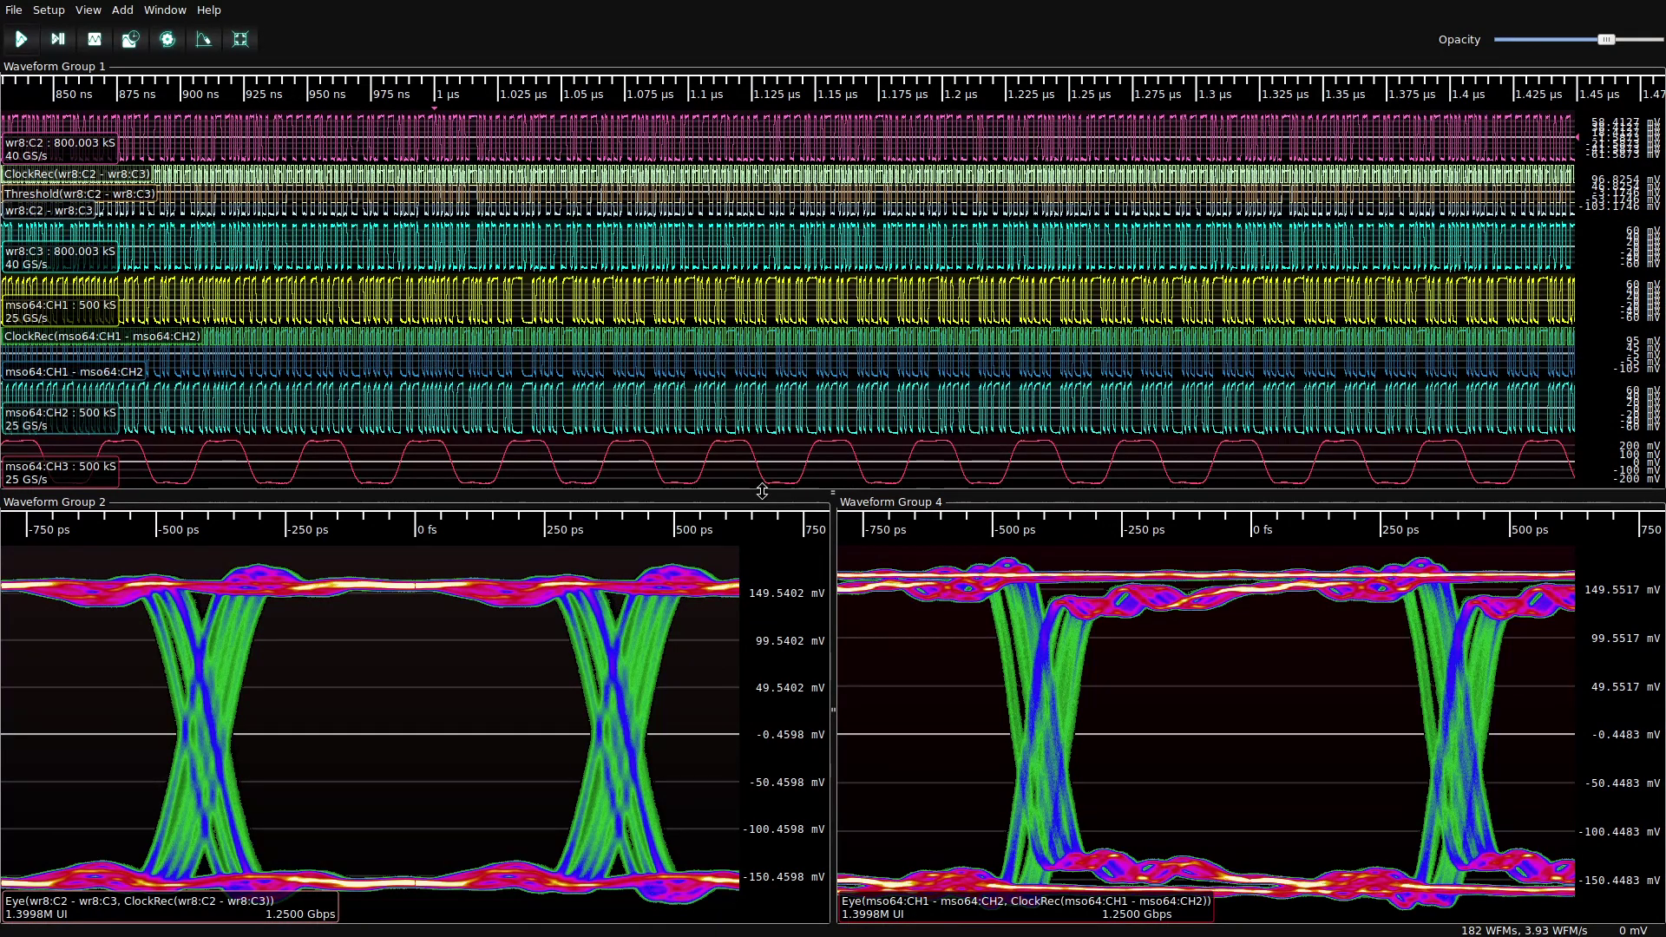
drag(755, 492, 786, 634)
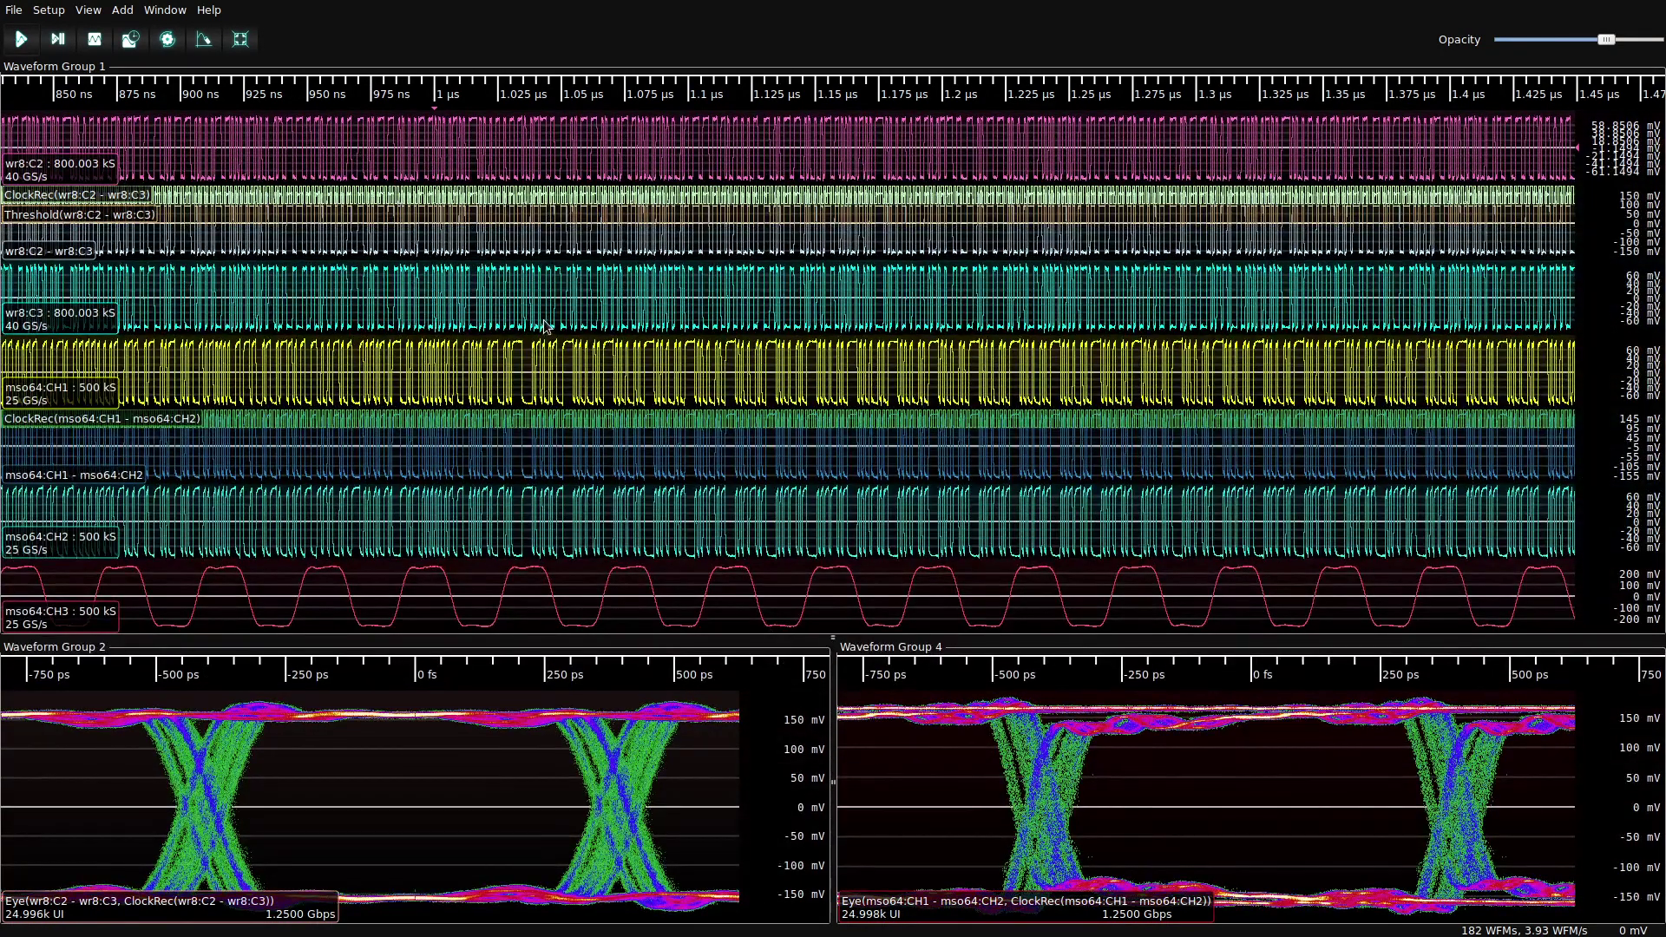
- Decode the Threshold trace as 8b/10b (IBM) and give Waveform Group 1 more height
right_click(537, 220)
mouse_move(608, 583)
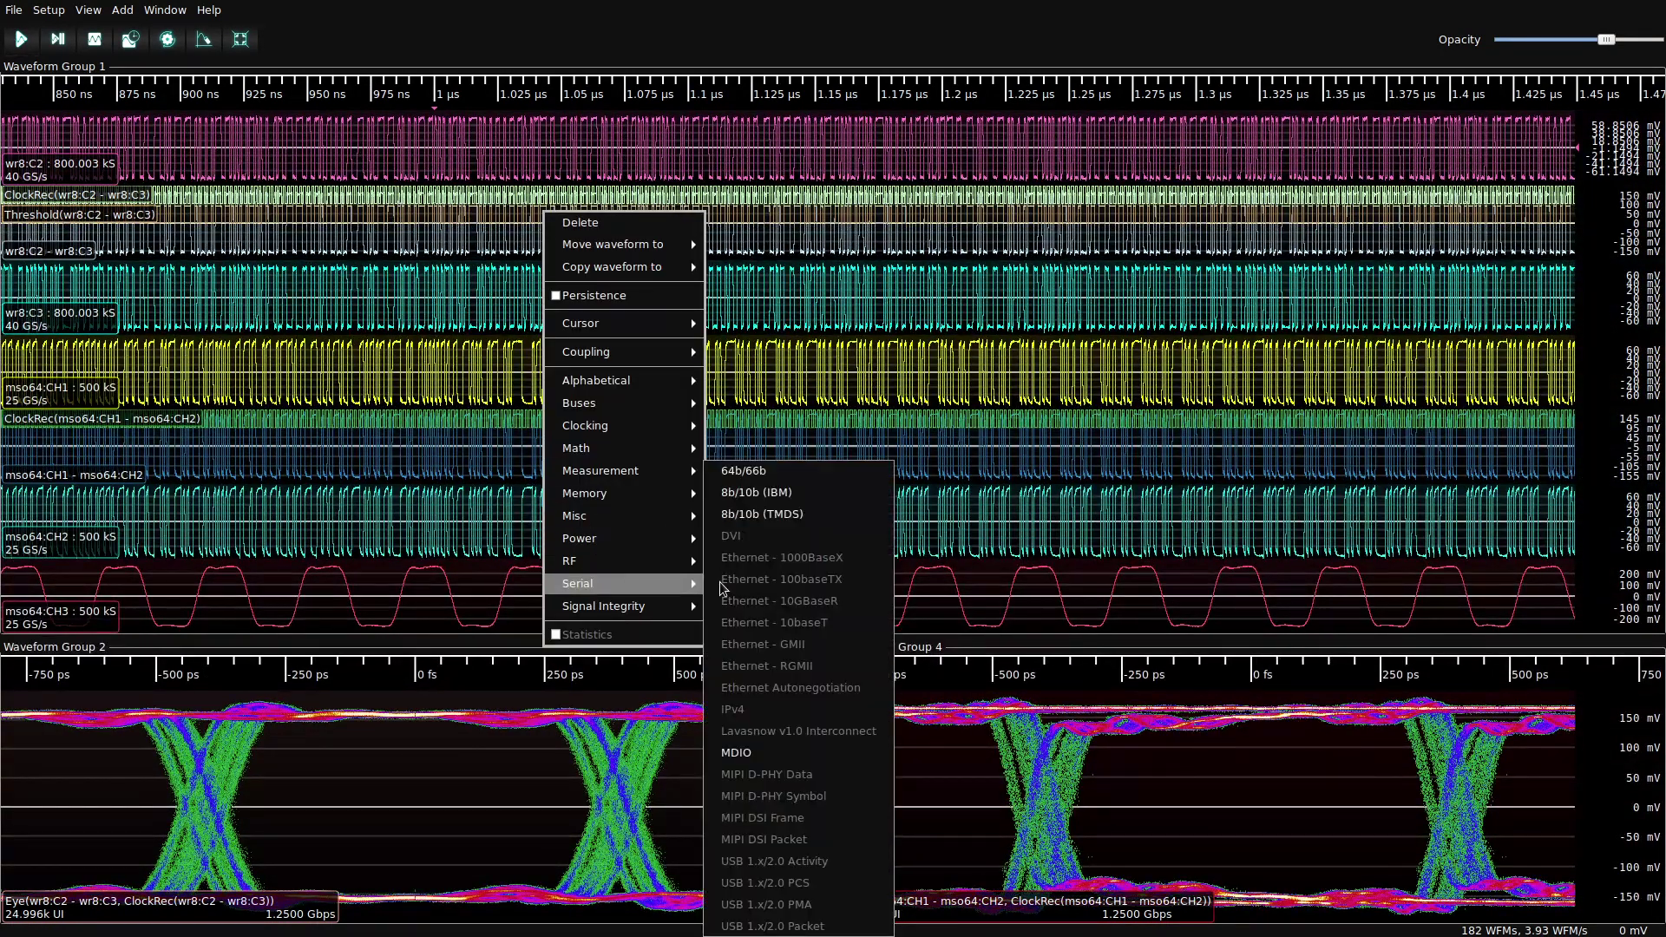
click(768, 492)
click(773, 502)
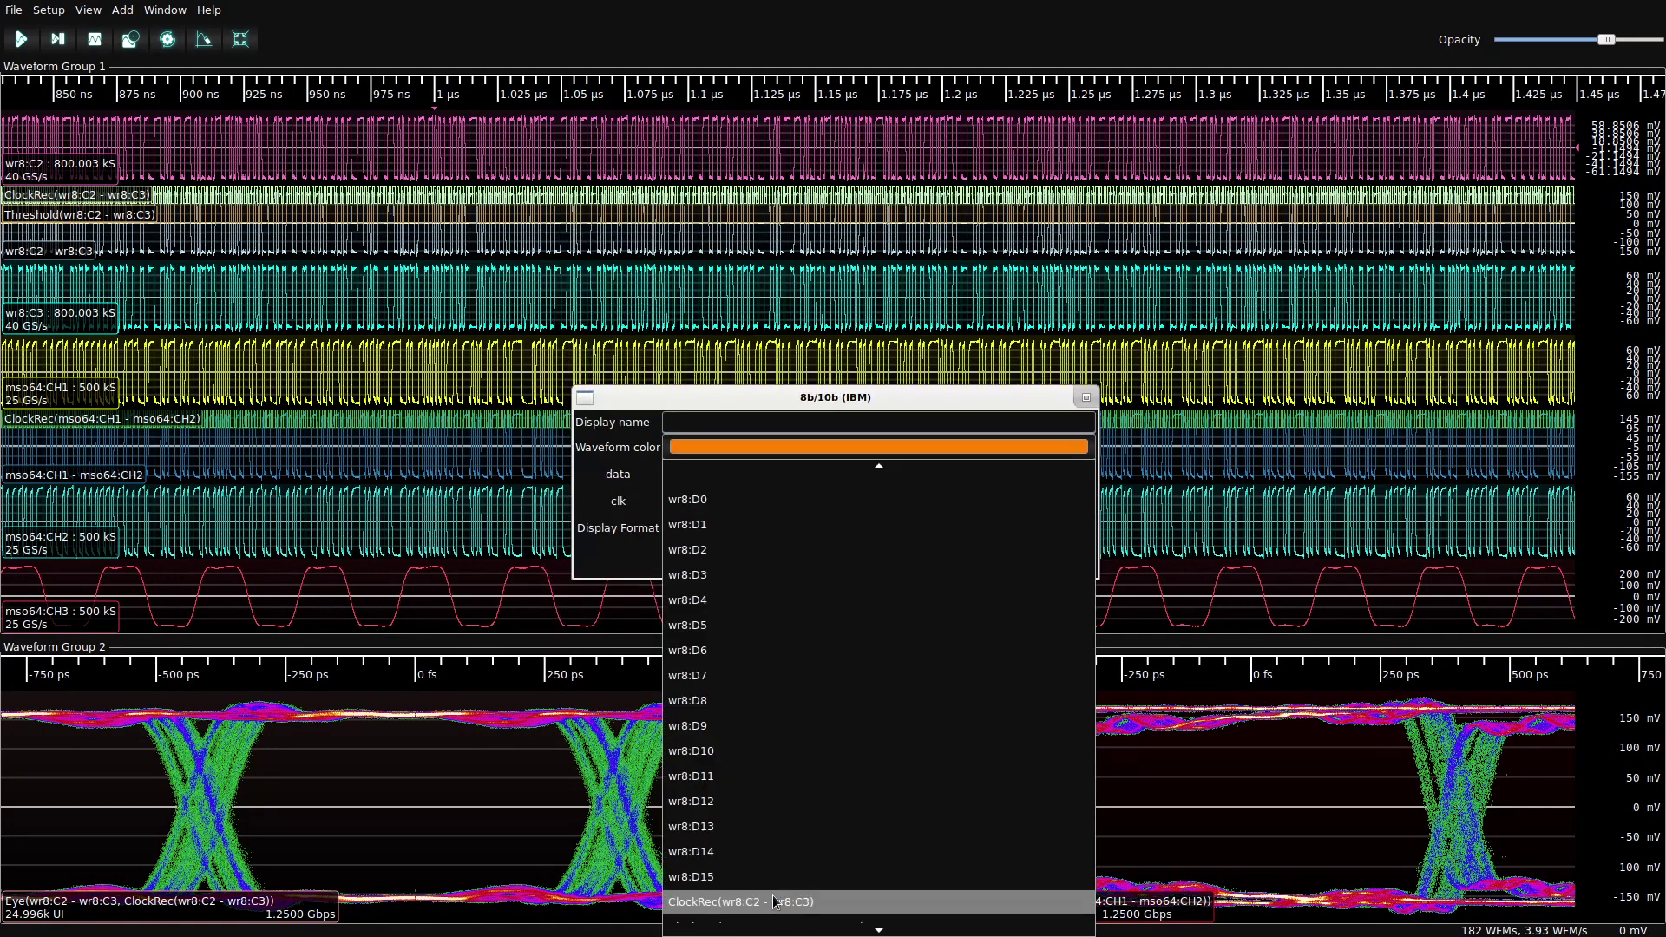
click(772, 905)
click(978, 556)
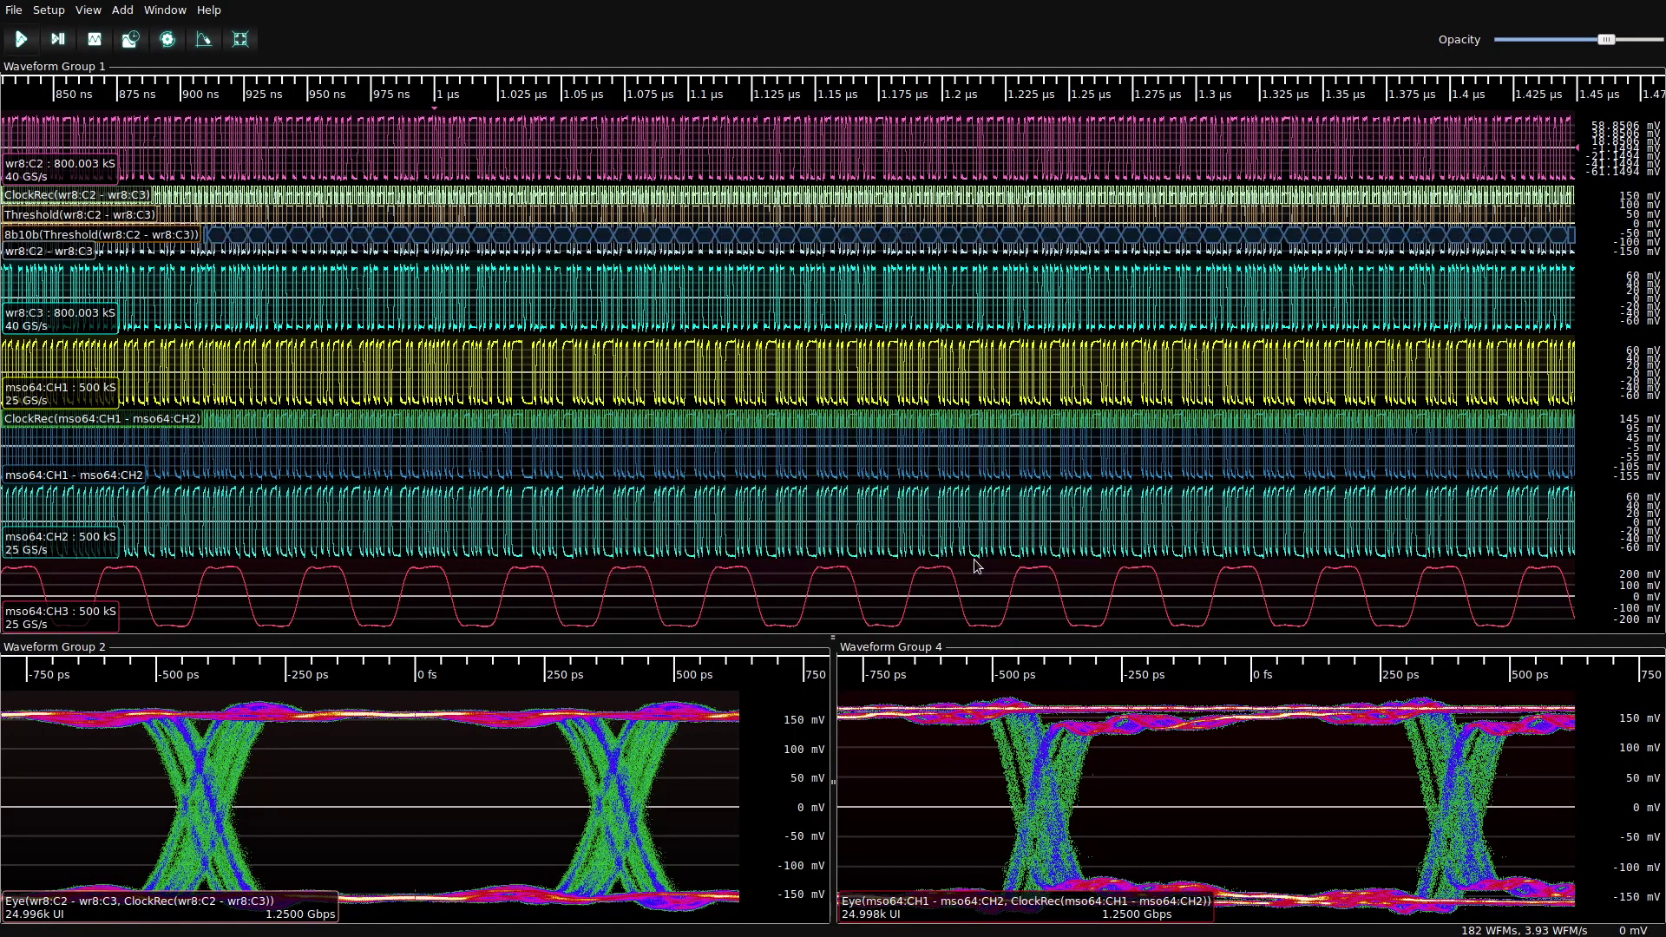
scroll(588, 296, up, 3)
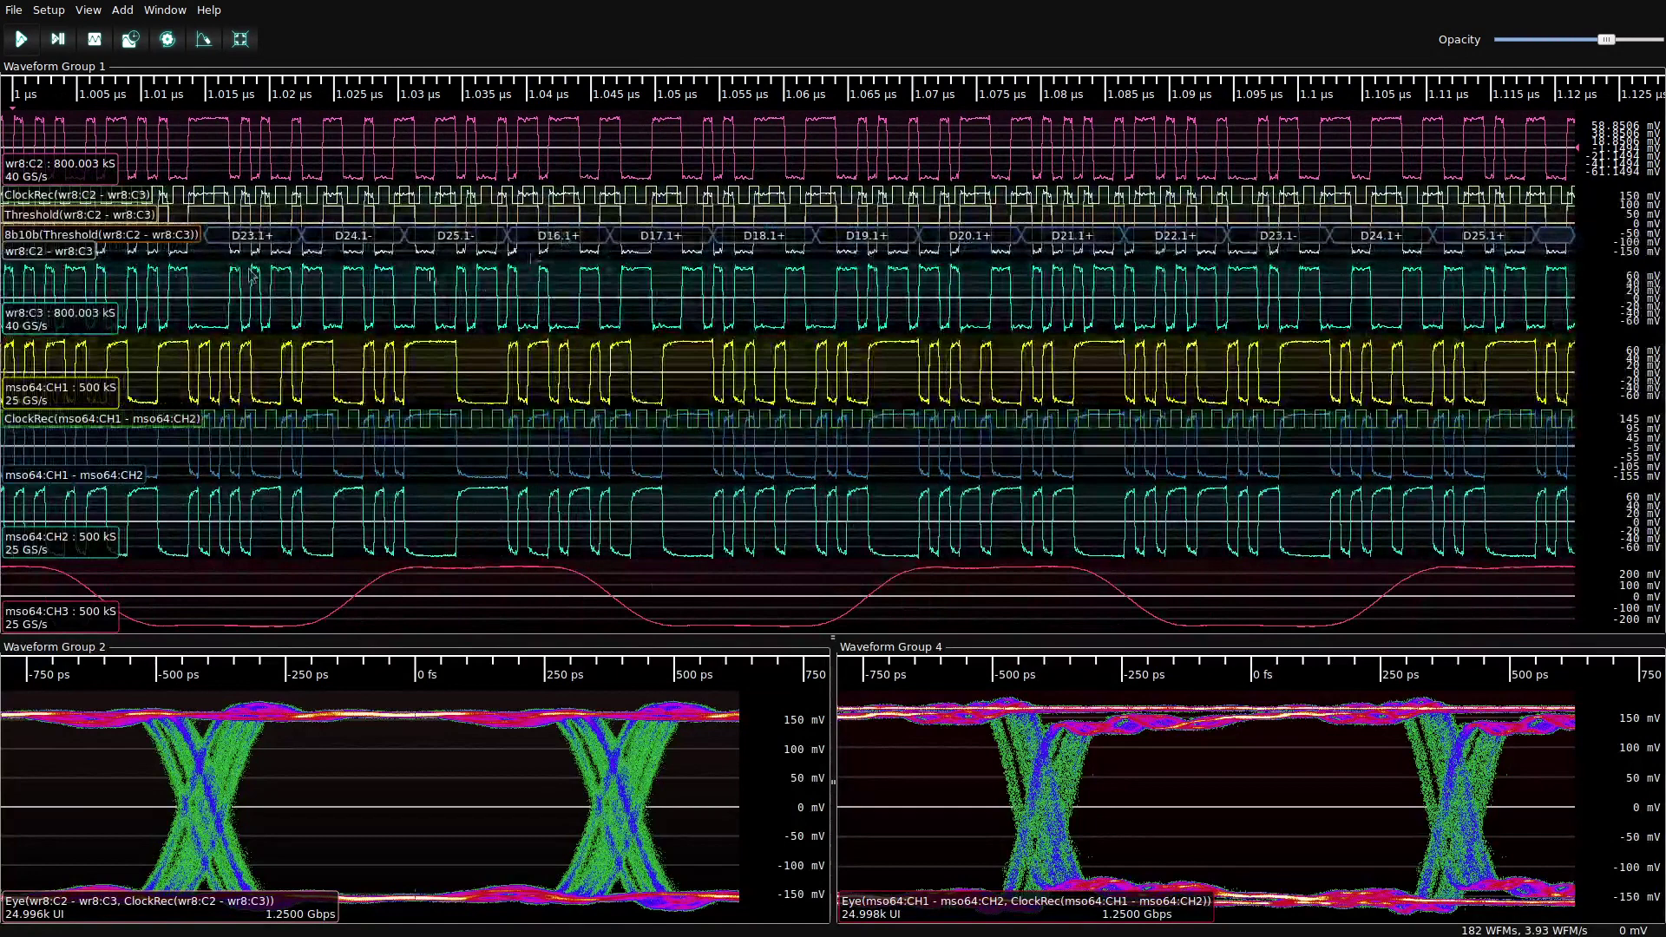
drag(576, 638, 564, 714)
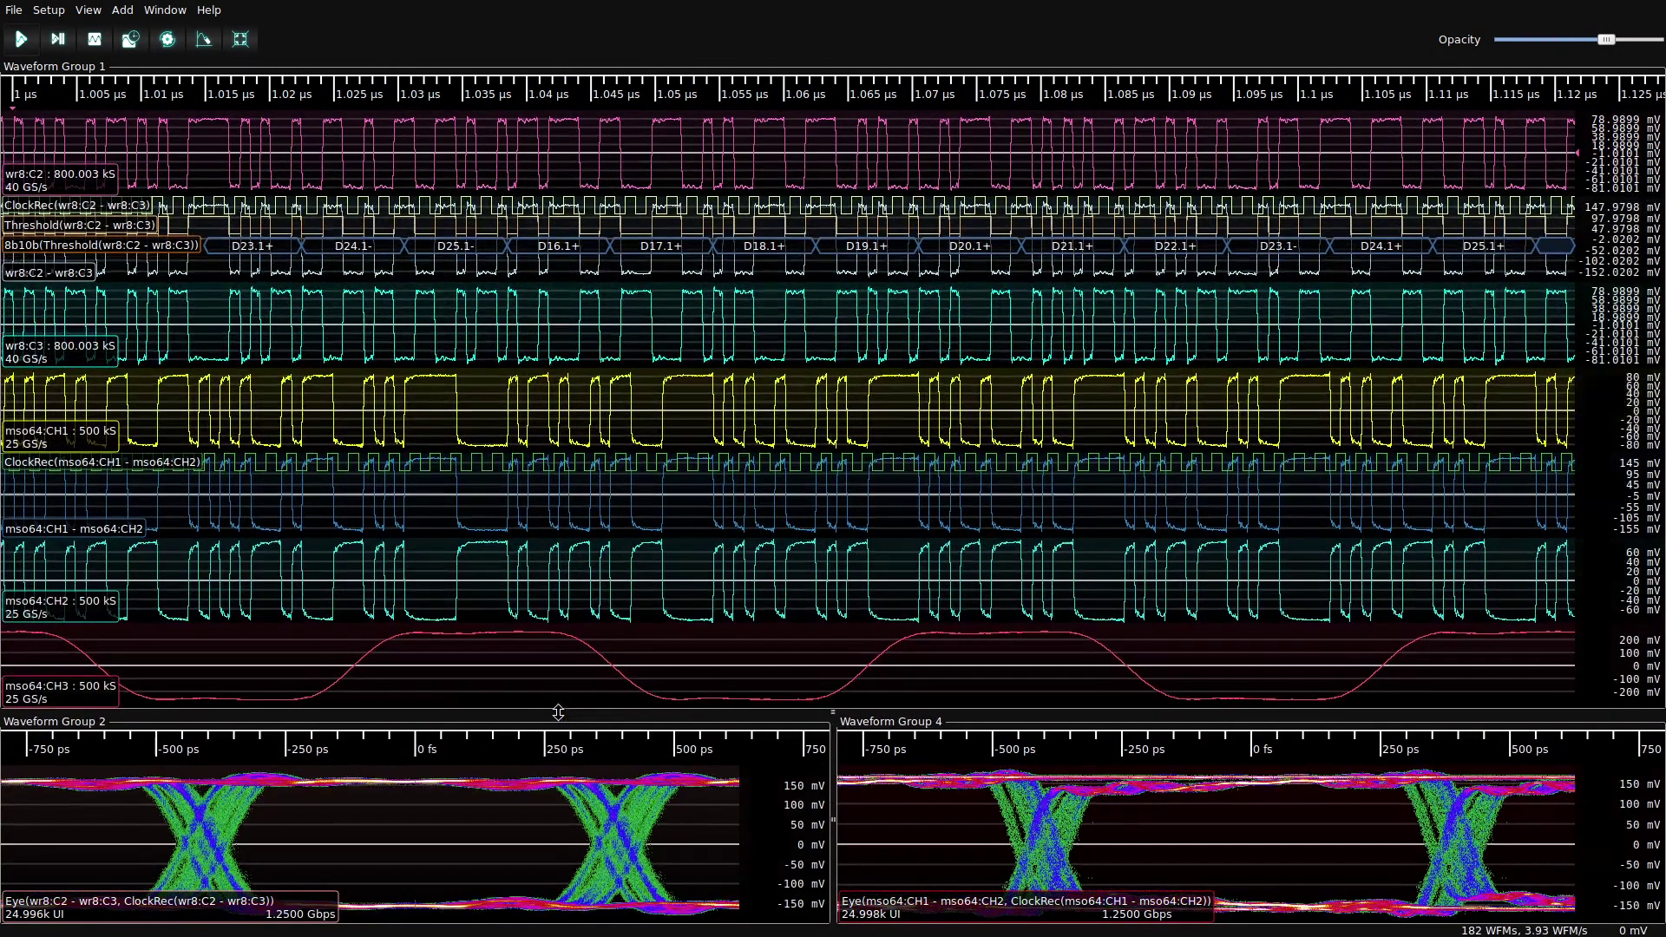
- Decode the 8b10b trace as Ethernet 1000BaseX, close the Protocol Analyzer, and inspect the frame
right_click(649, 252)
mouse_move(738, 617)
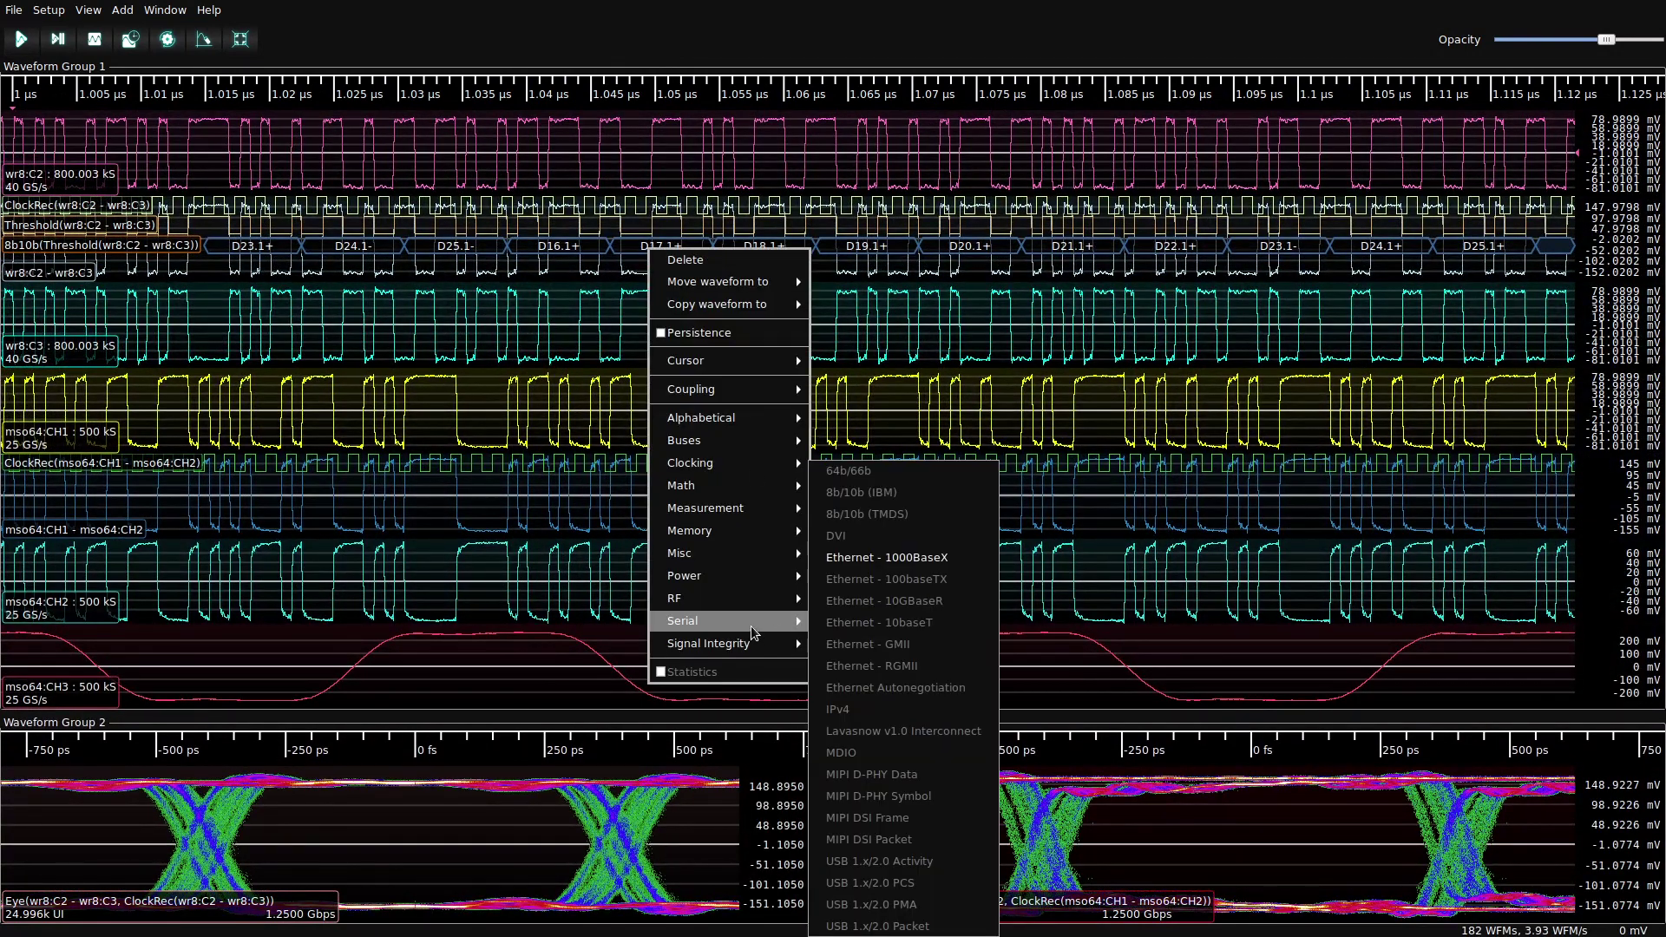
click(899, 556)
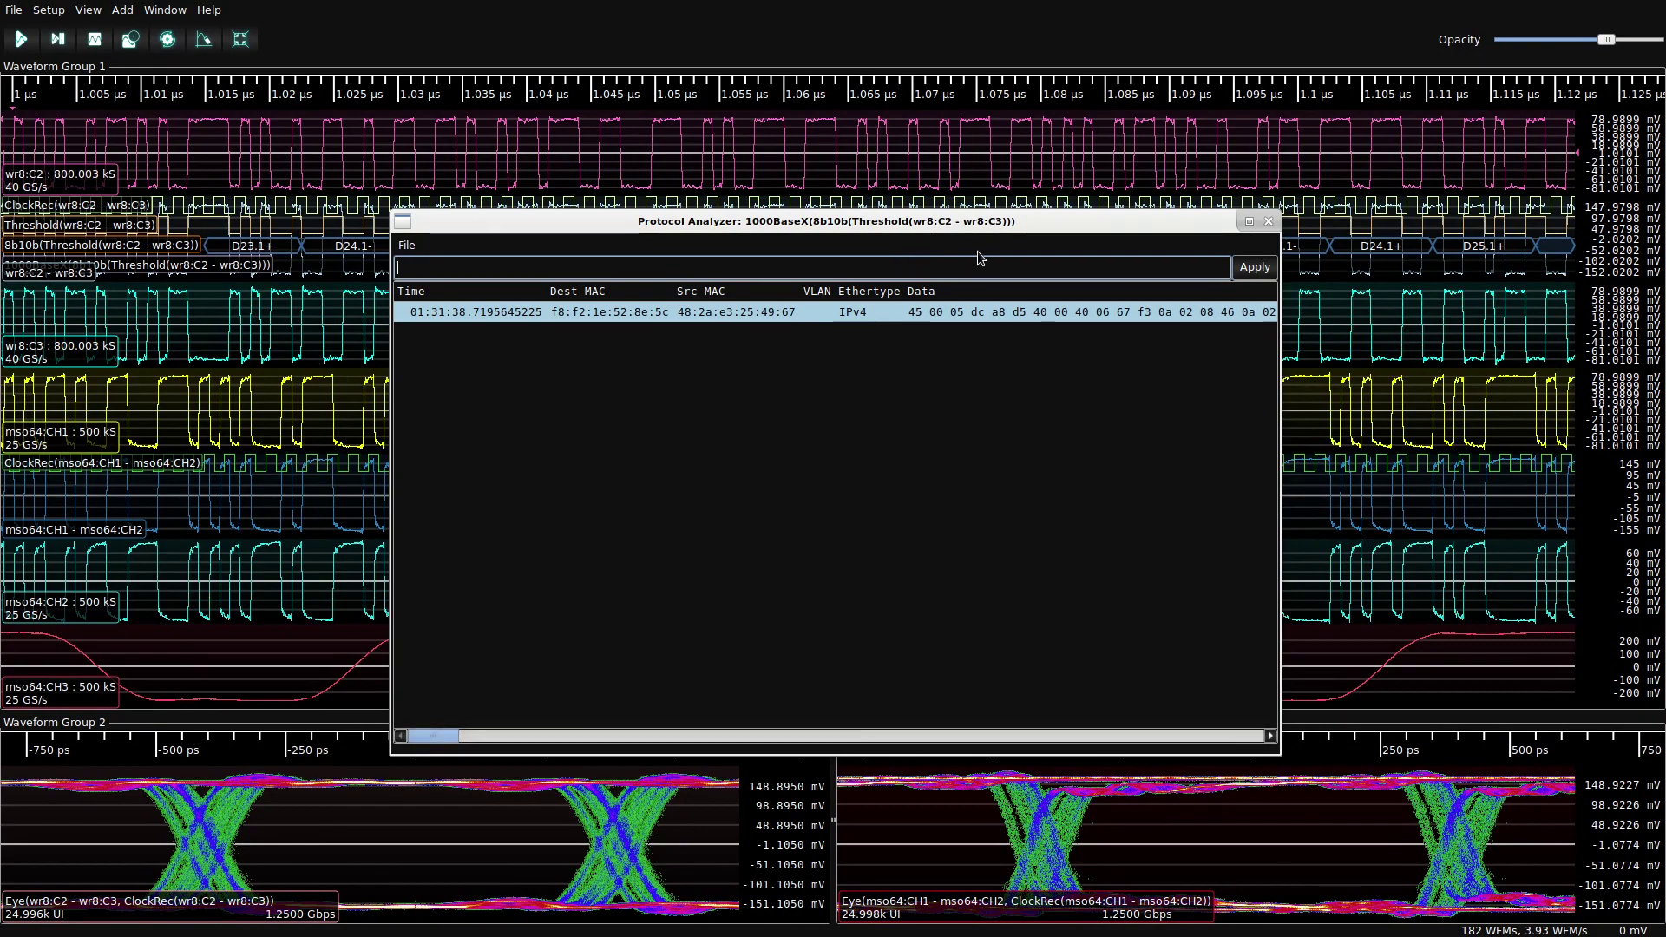
click(1268, 222)
scroll(314, 225, down, 10)
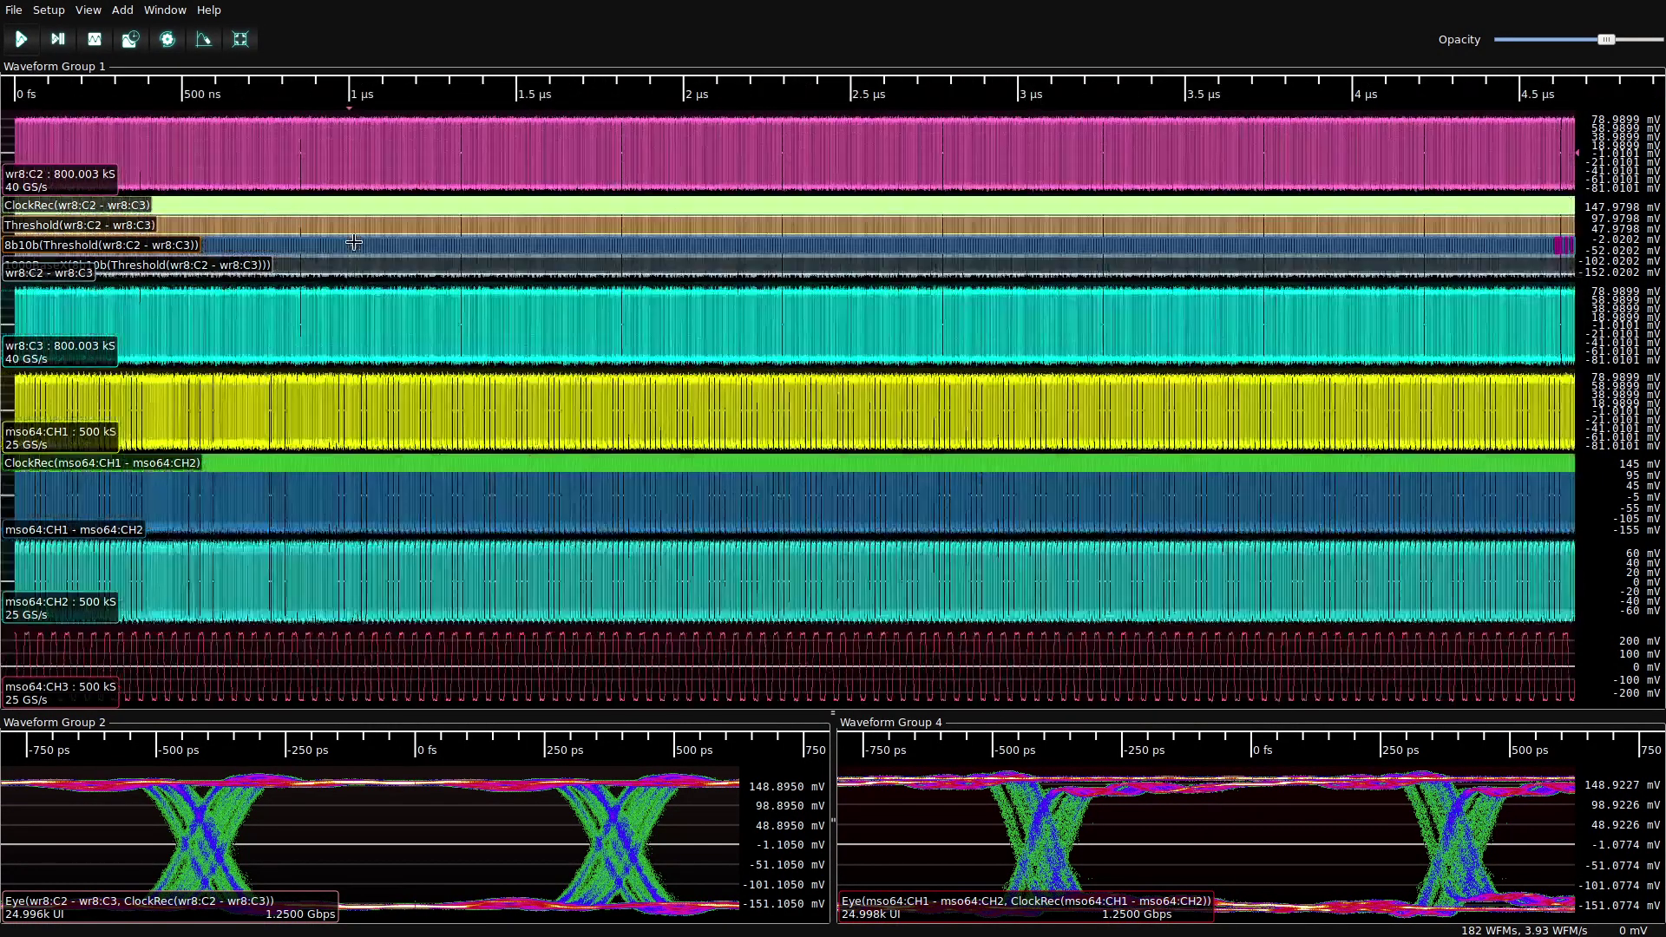
scroll(820, 264, up, 6)
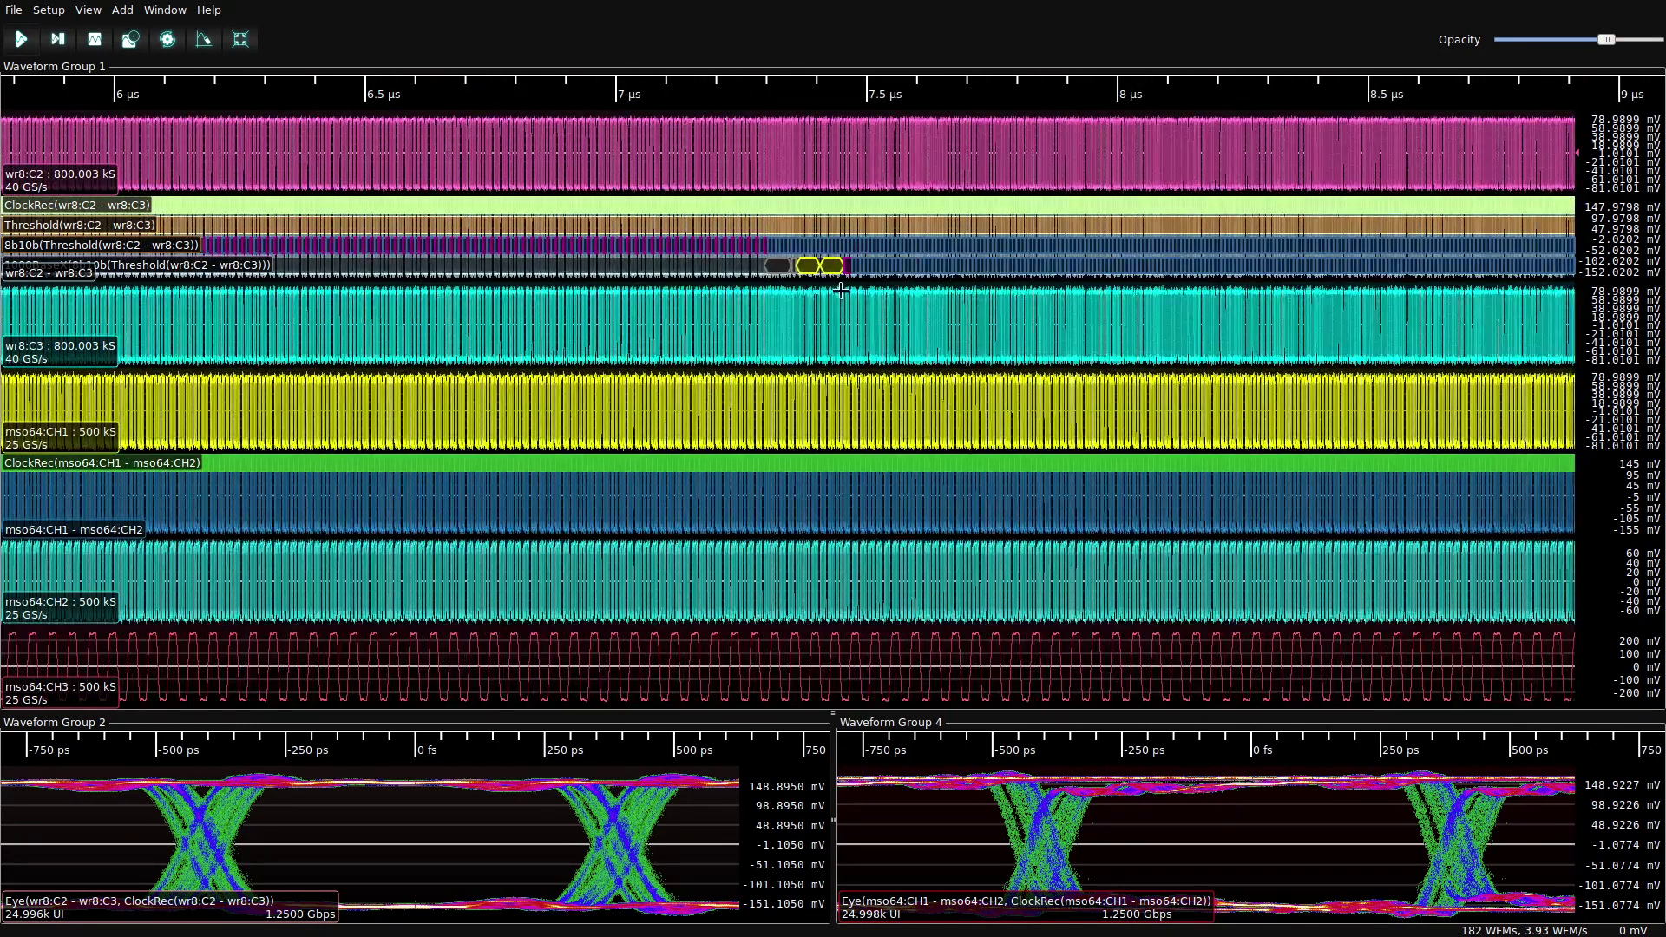
scroll(820, 271, up, 2)
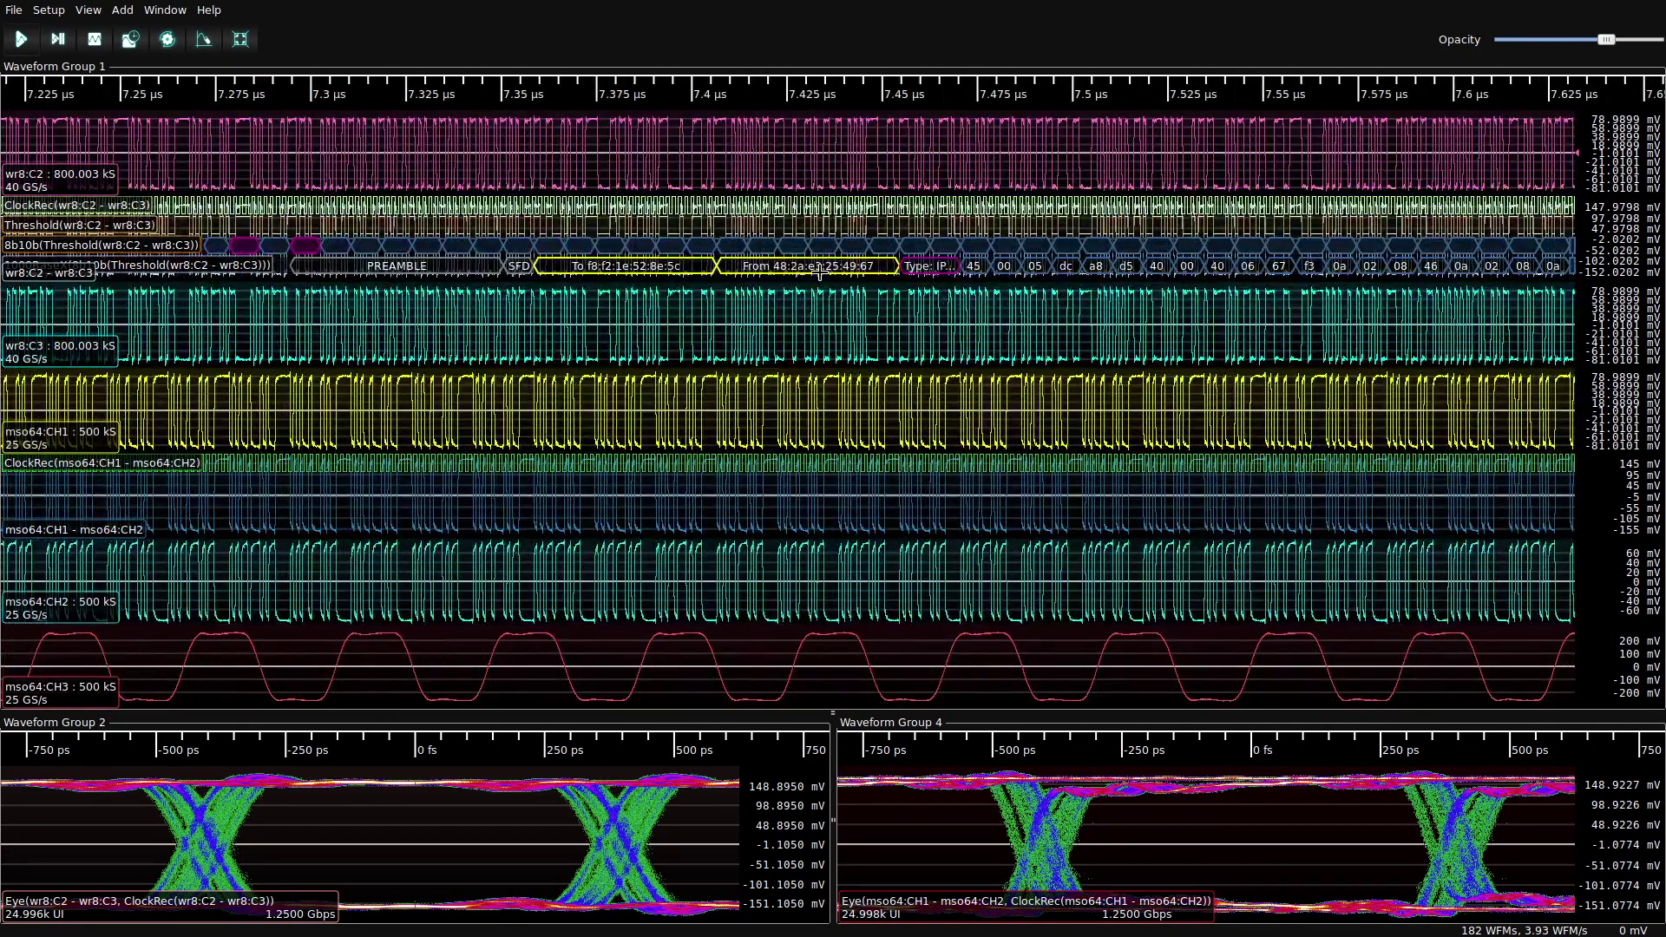
scroll(820, 271, down, 5)
drag(833, 712, 833, 473)
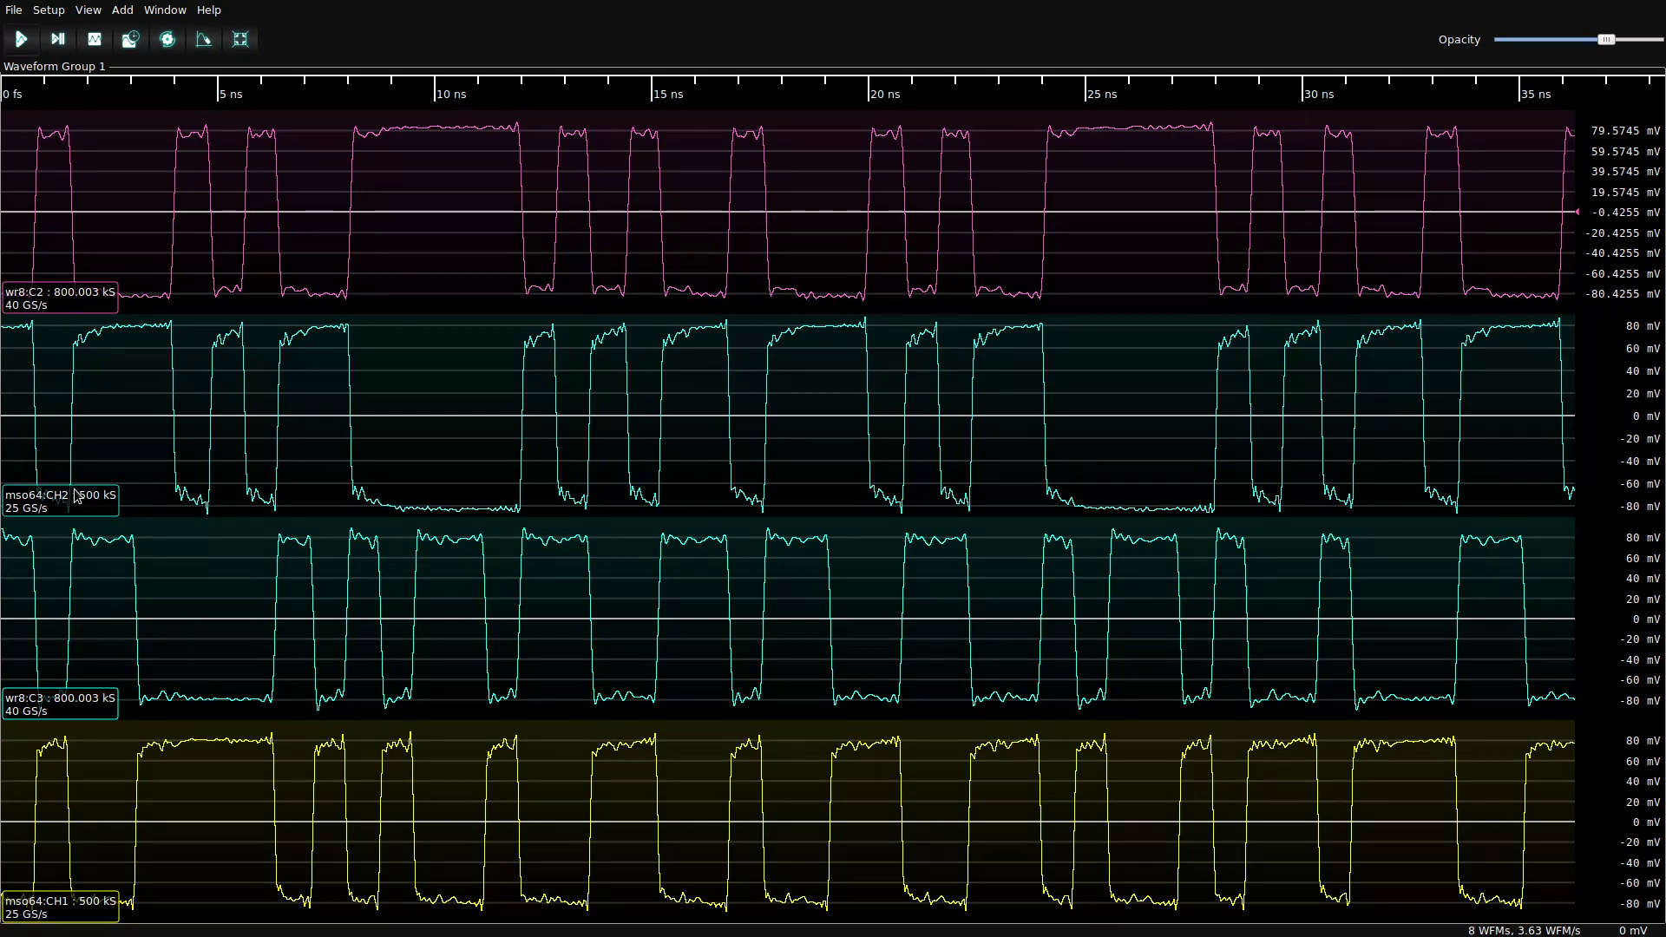
- Upsample wr8:C2 with an upsample factor of 5
right_click(309, 205)
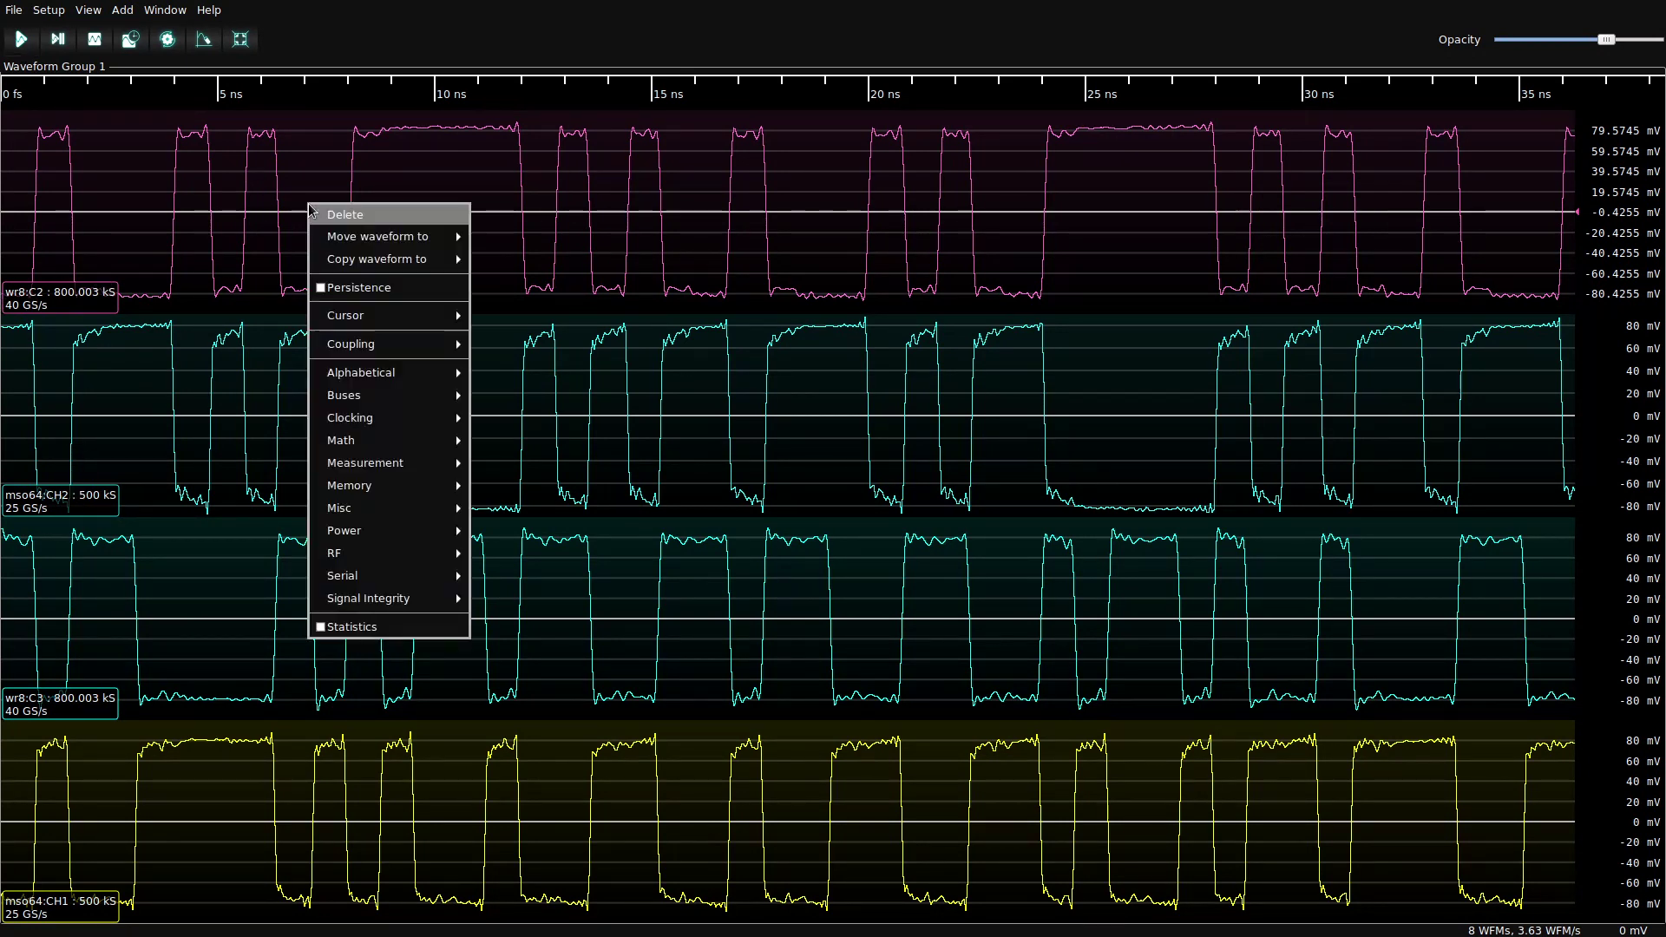
mouse_move(415, 440)
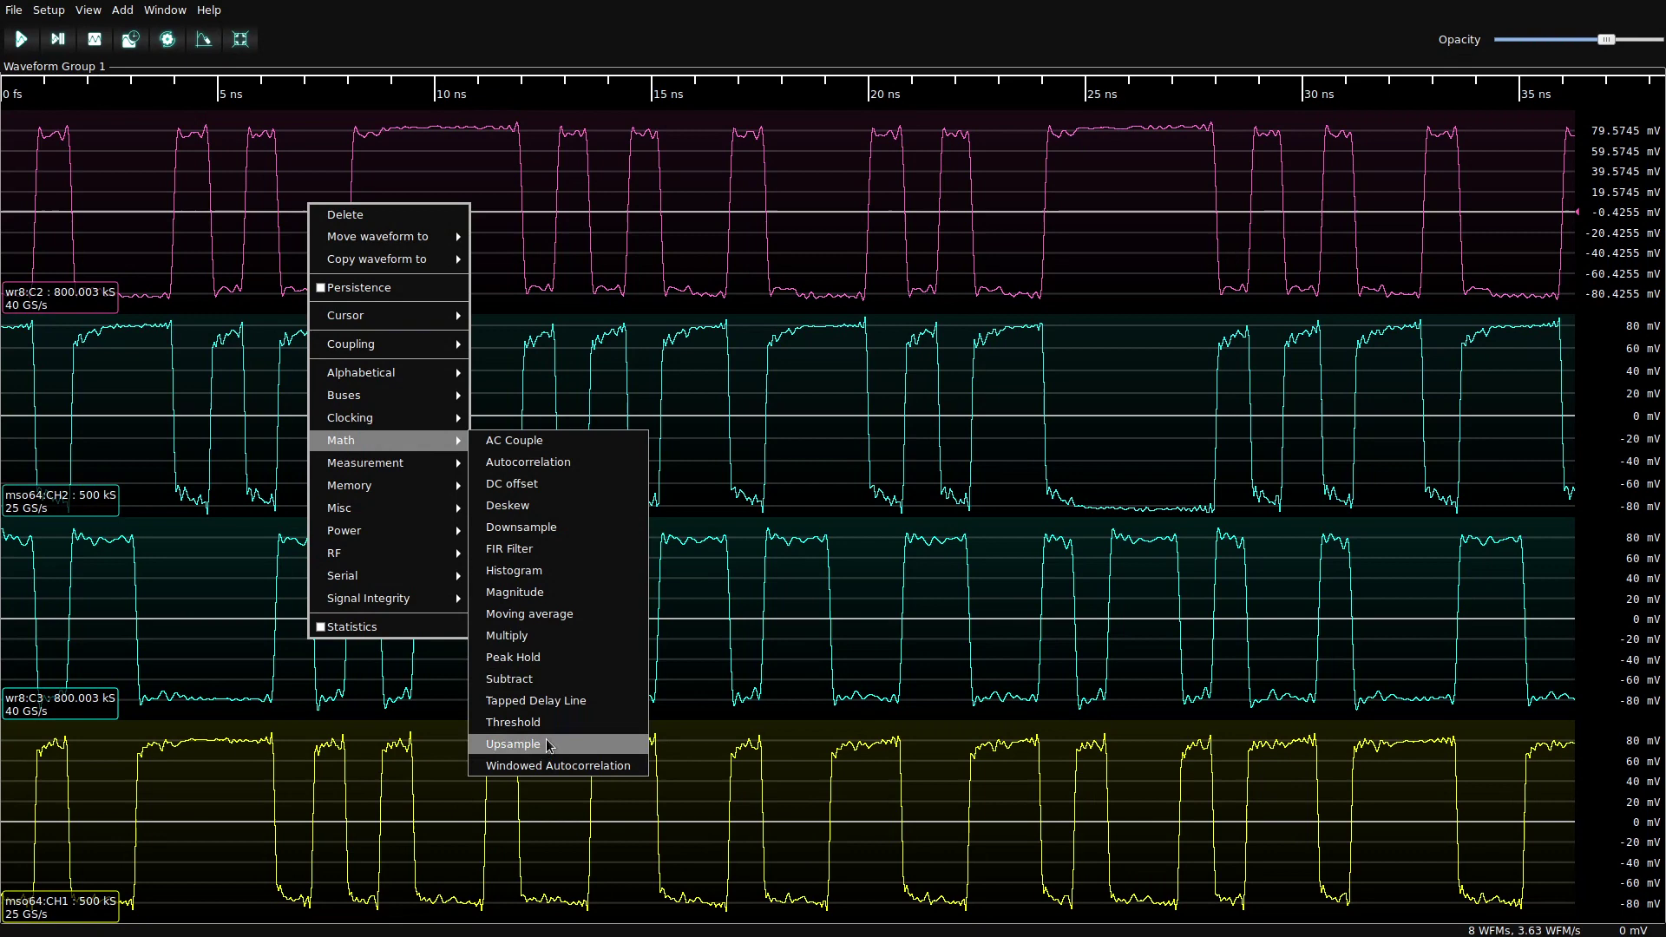
click(521, 744)
double_click(674, 518)
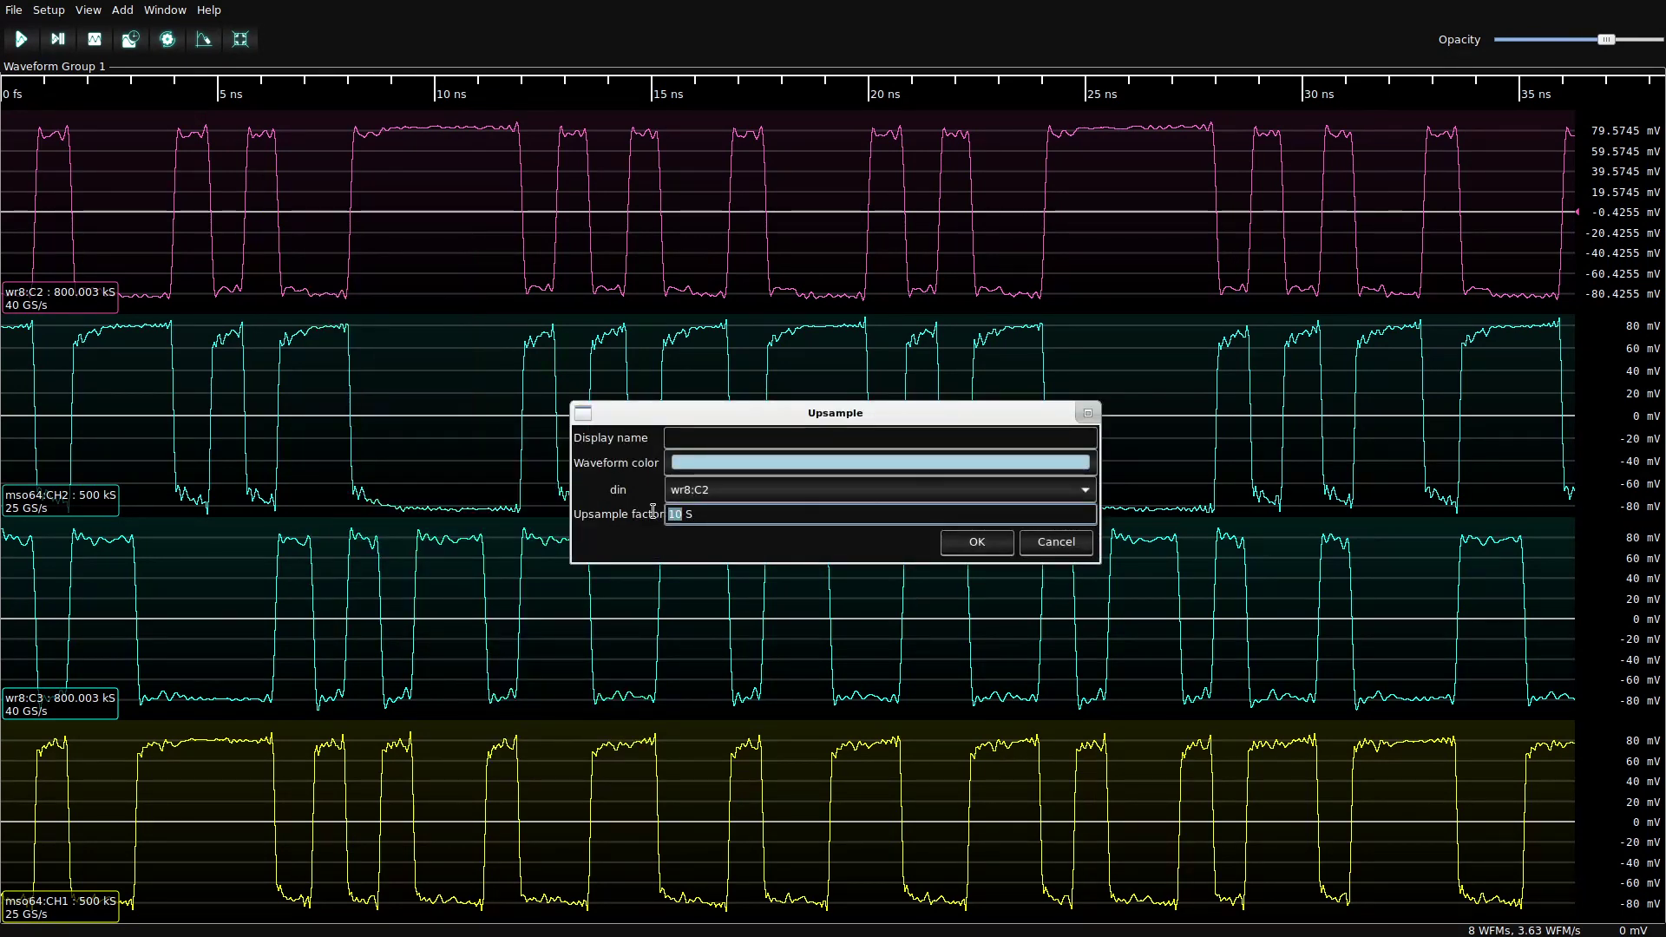
text(5)
click(972, 541)
- Upsample mso64:CH2 and move the Upsample(mso64:CH2) trace above mso64:CH2
right_click(331, 507)
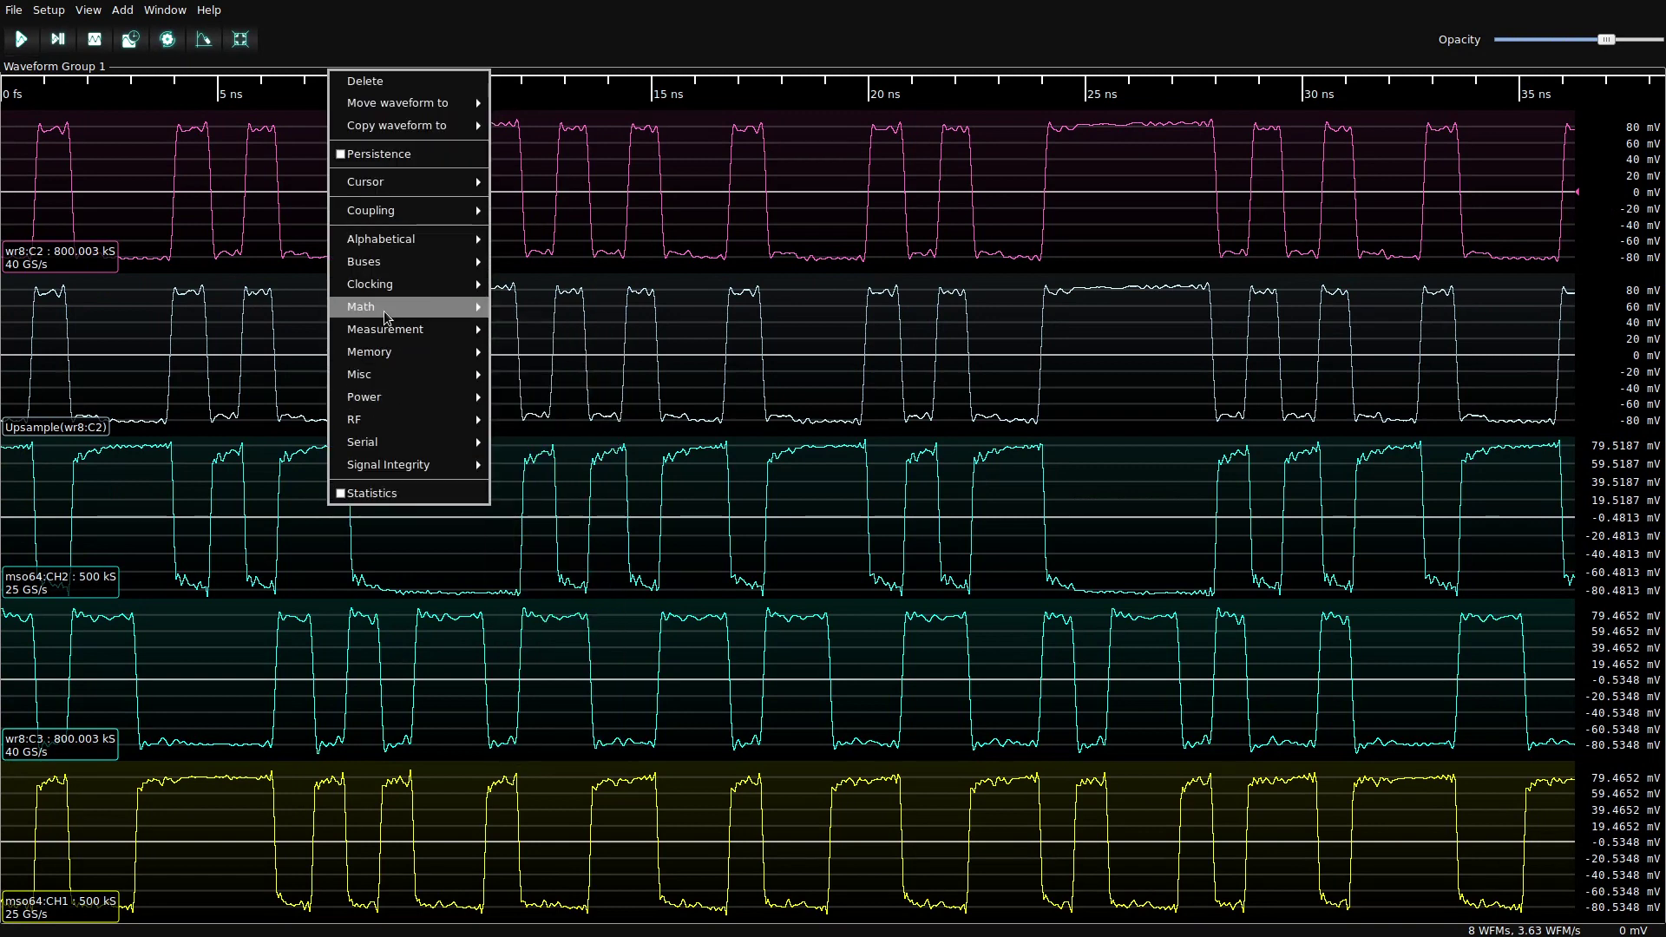
mouse_move(386, 311)
click(607, 600)
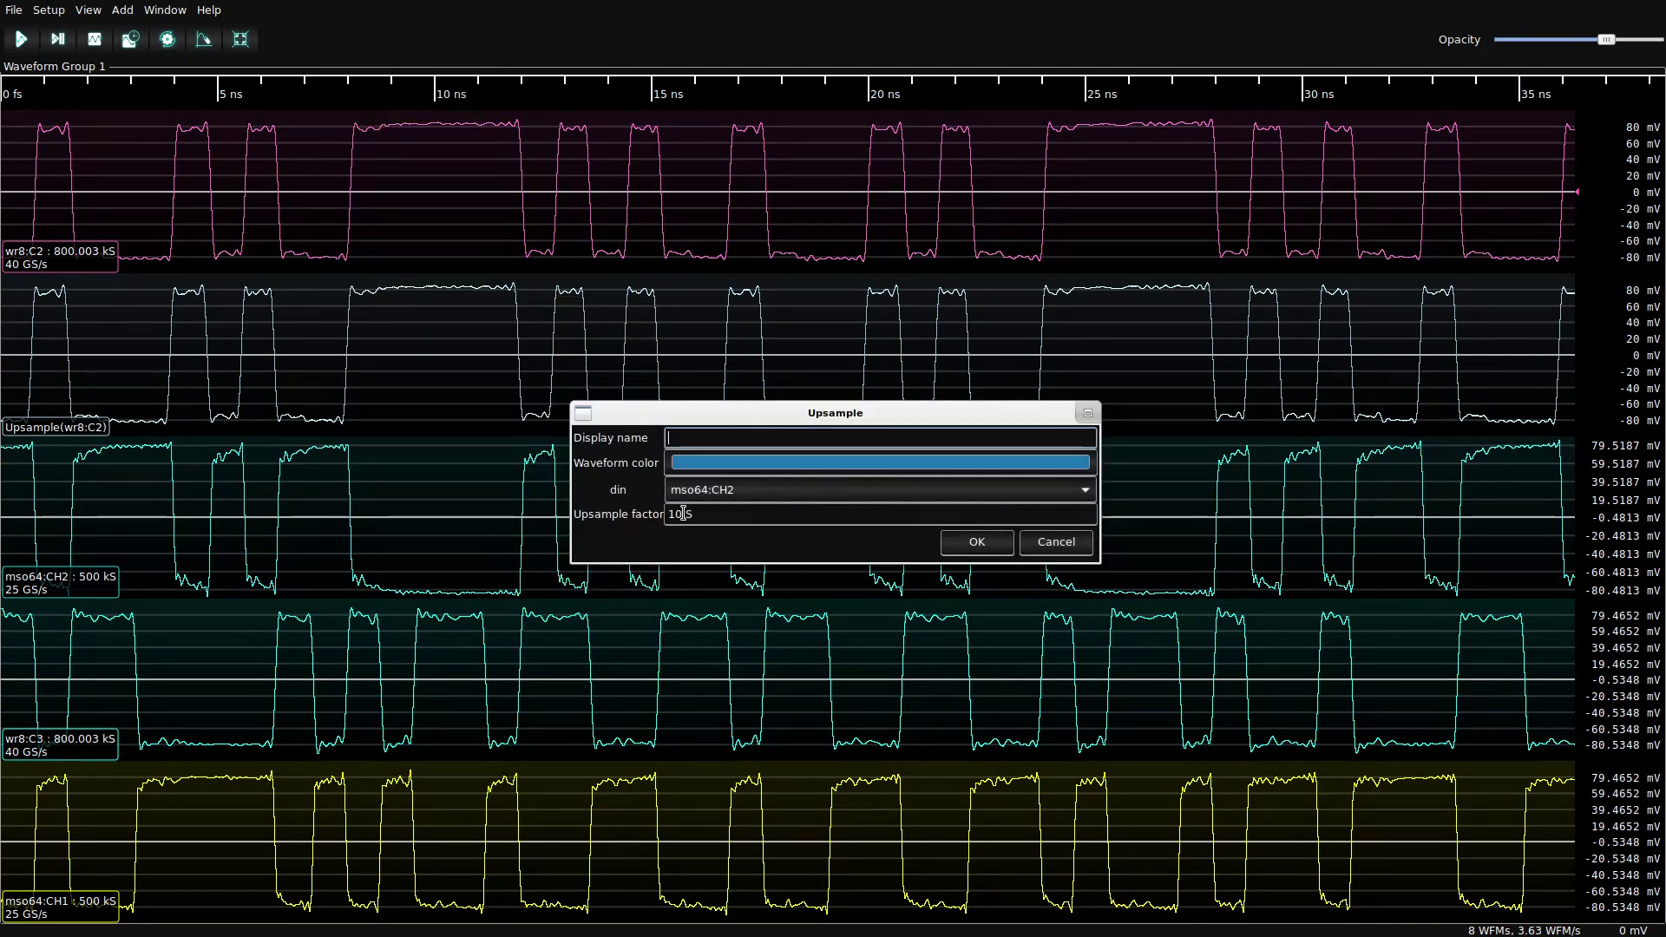
click(684, 514)
click(955, 540)
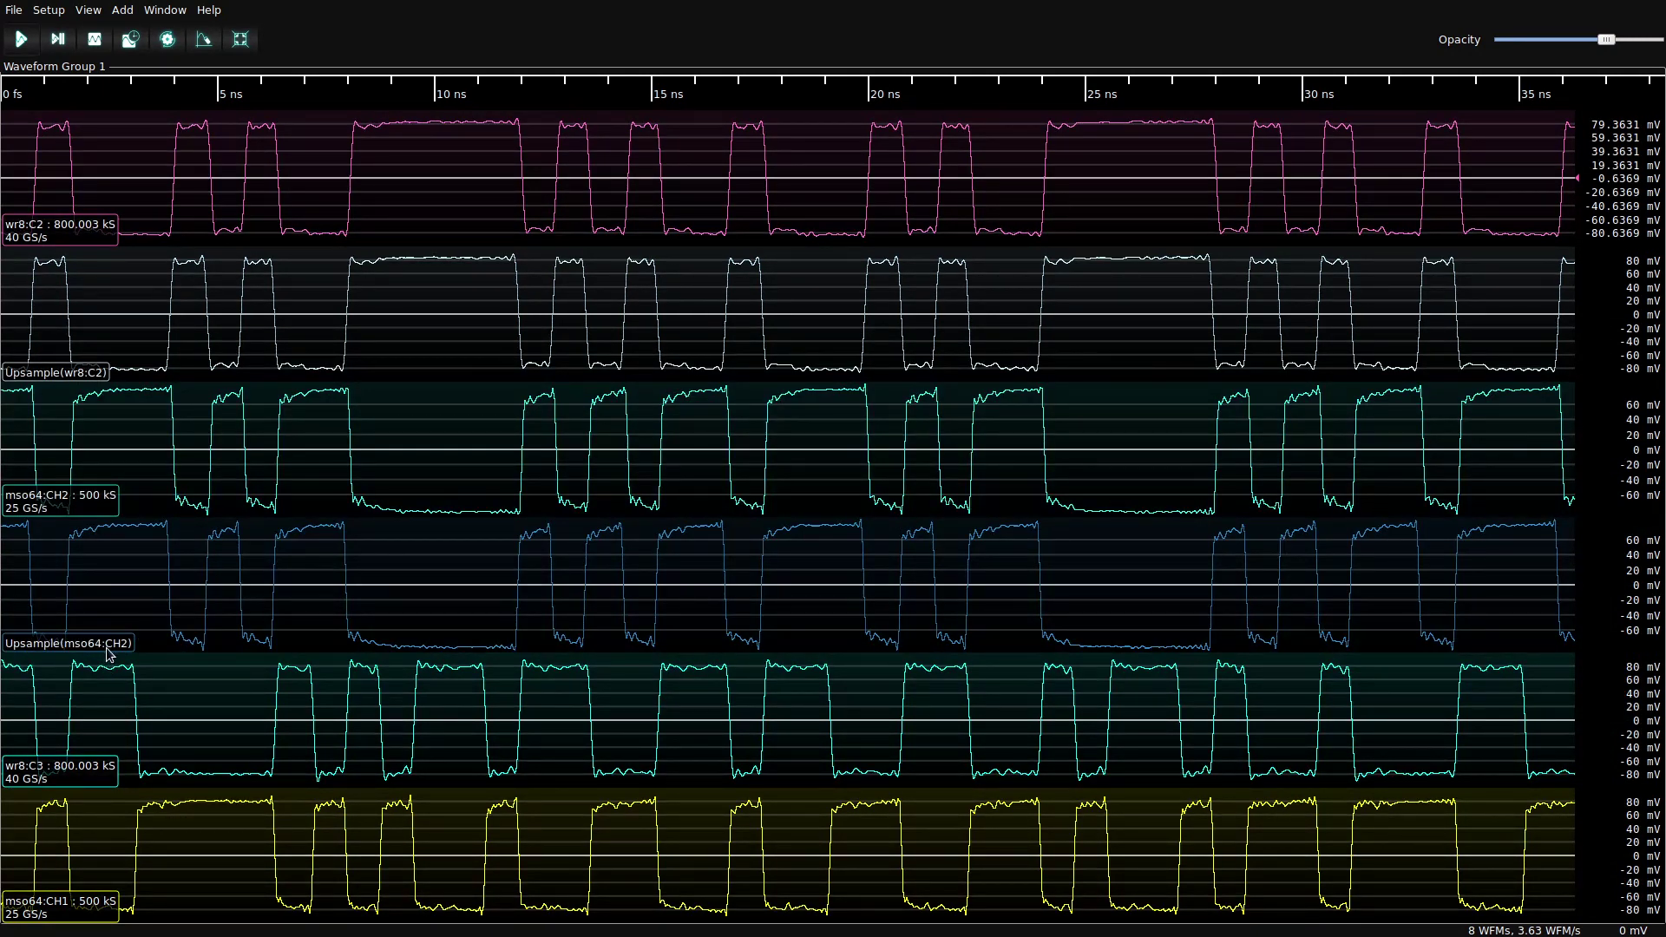
drag(107, 653, 133, 425)
- Subtract Upsample(mso64:CH2) from Upsample(wr8:C2) as a waveform named Pair1
right_click(178, 441)
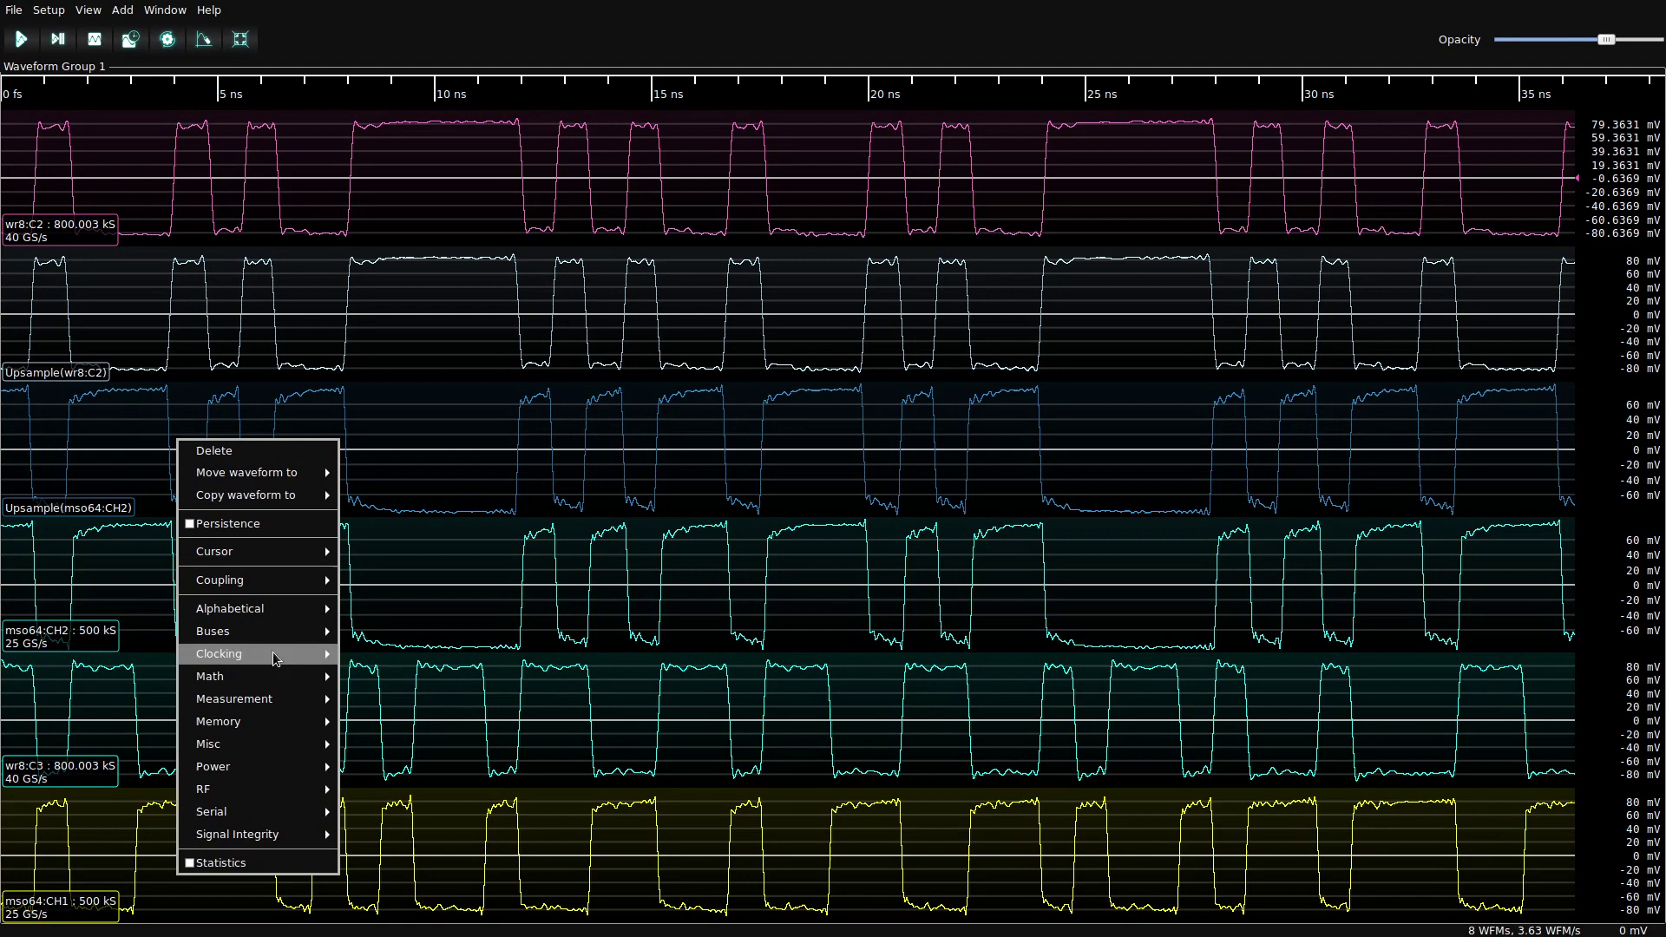
mouse_move(260, 677)
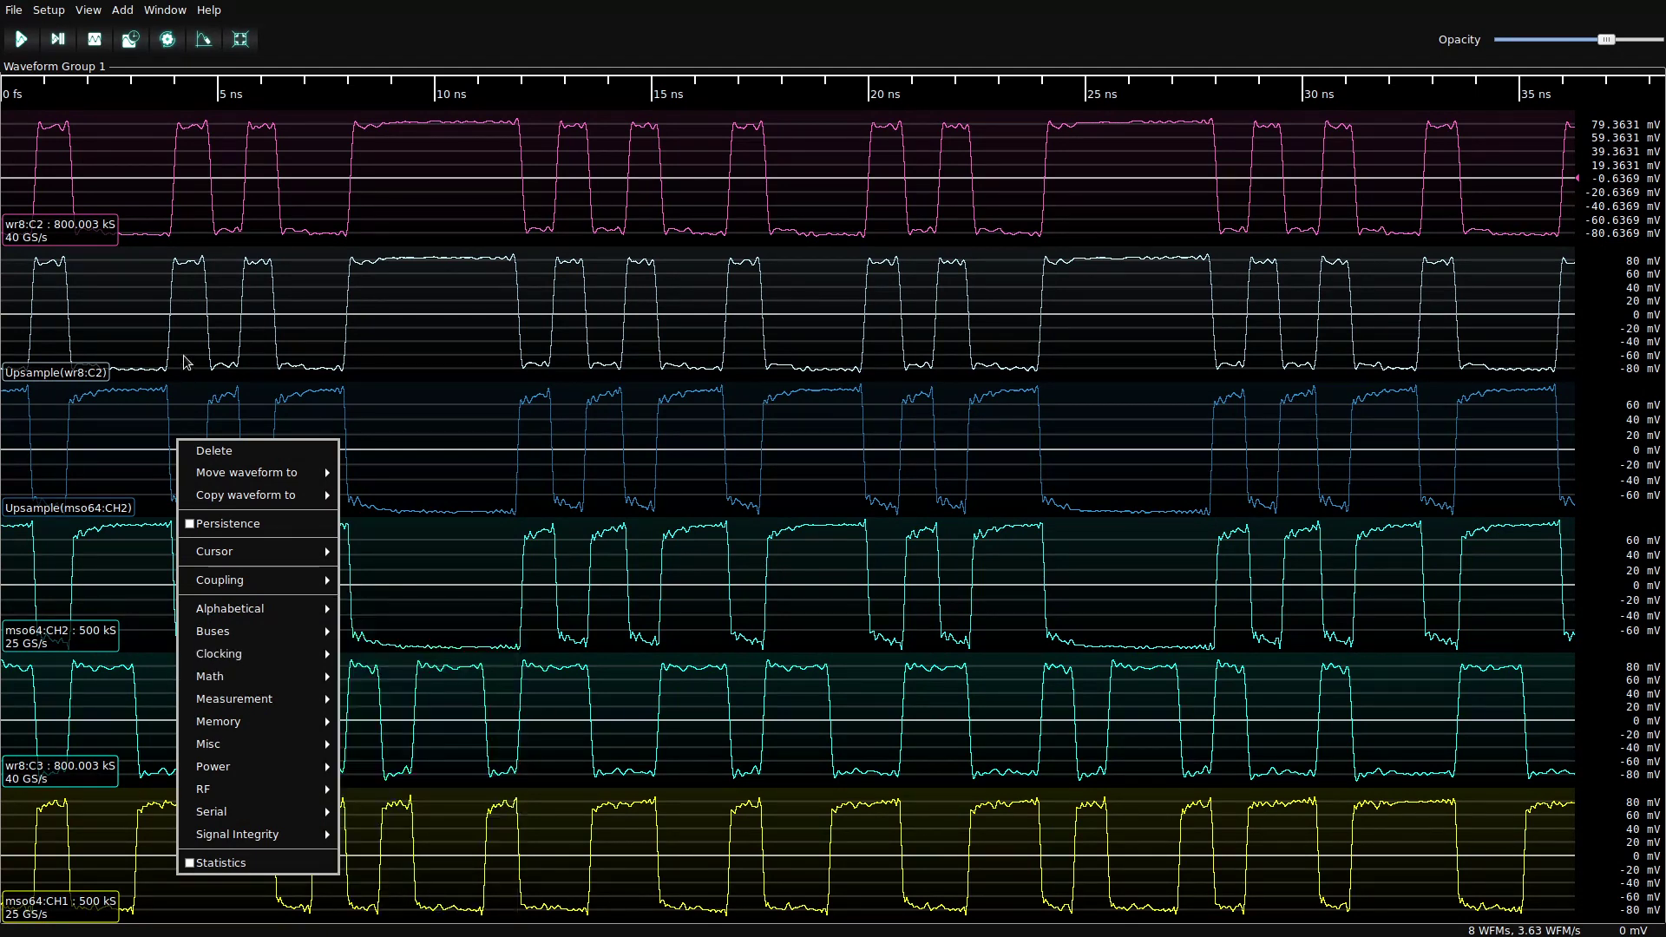
right_click(130, 294)
mouse_move(261, 529)
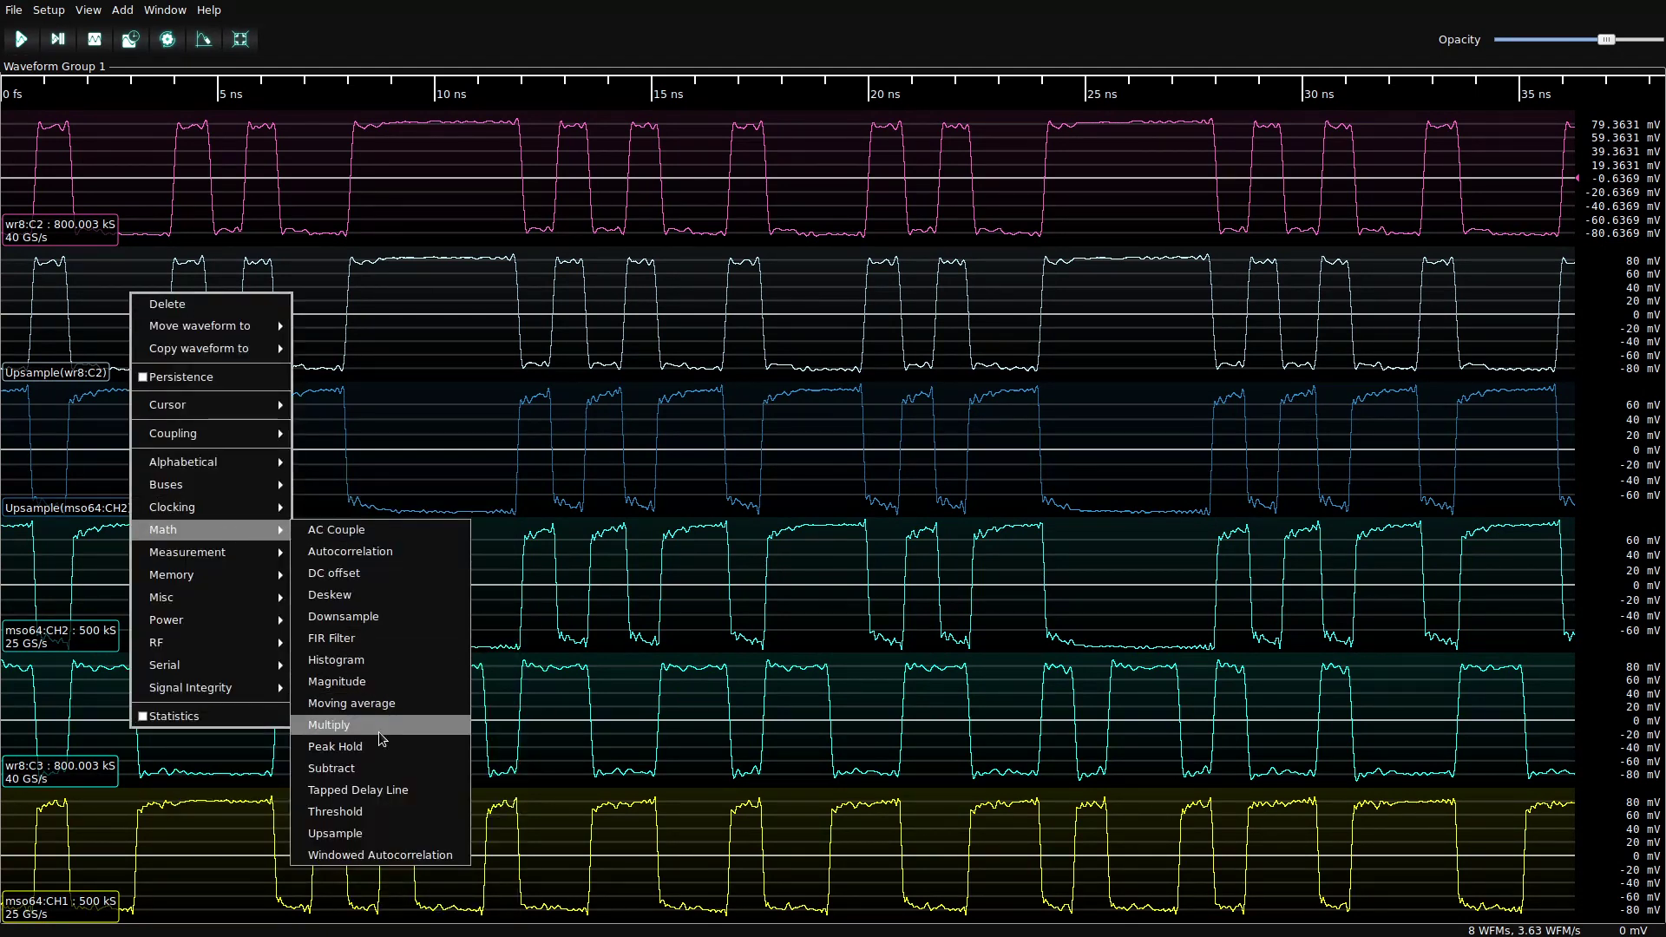
click(366, 768)
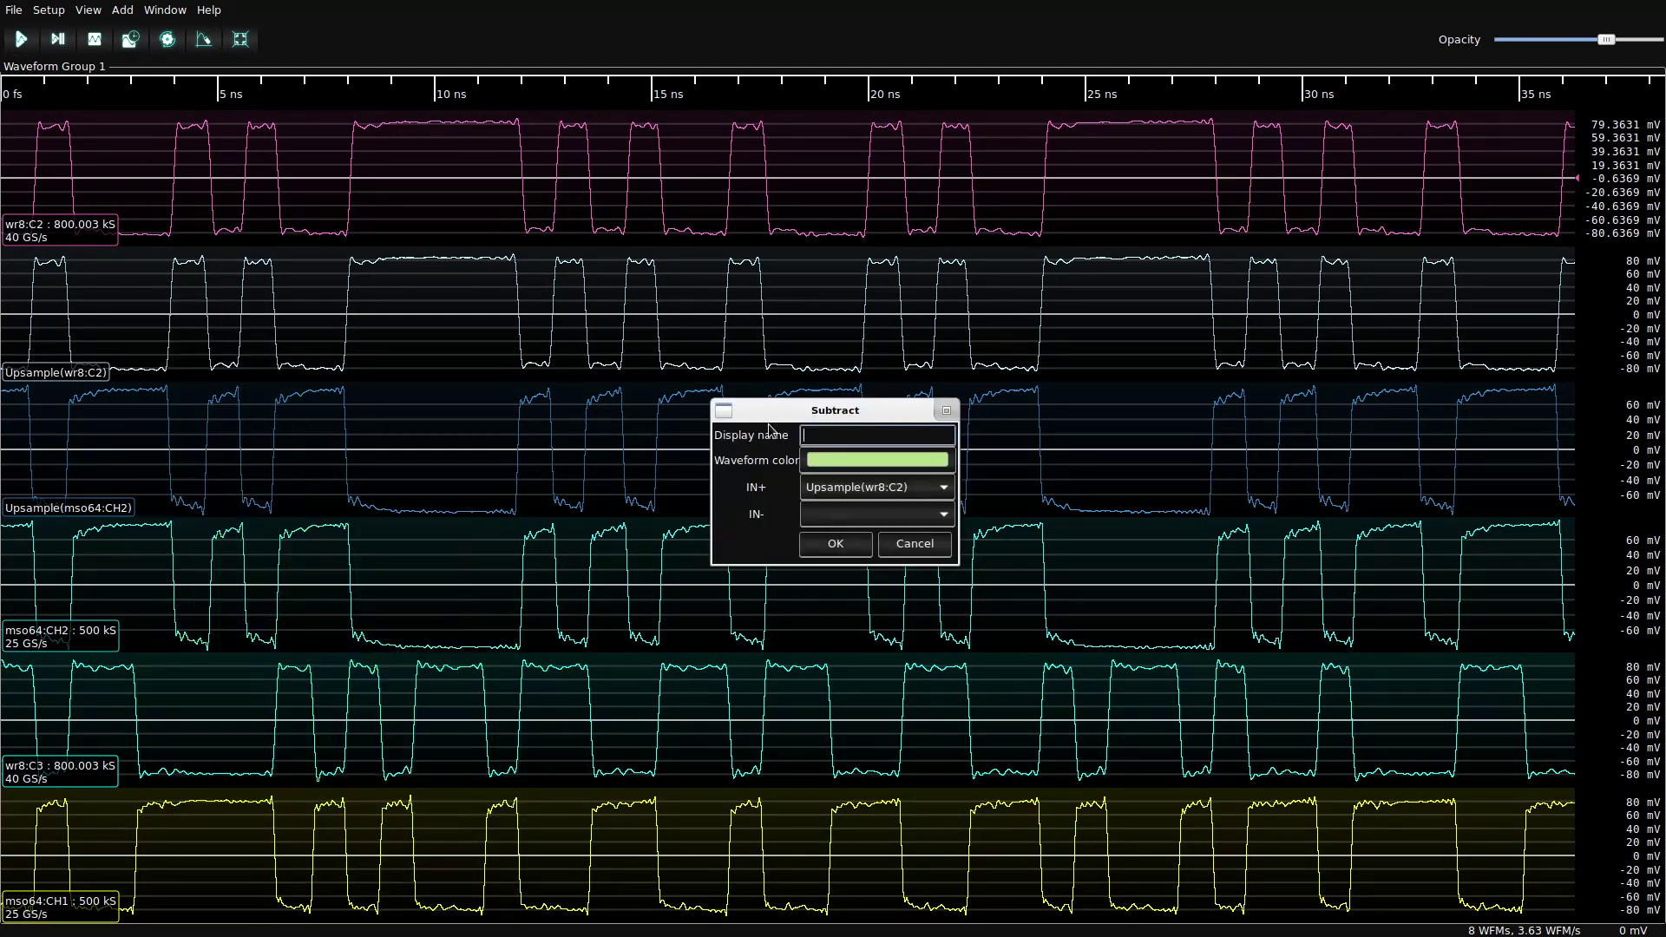
click(866, 514)
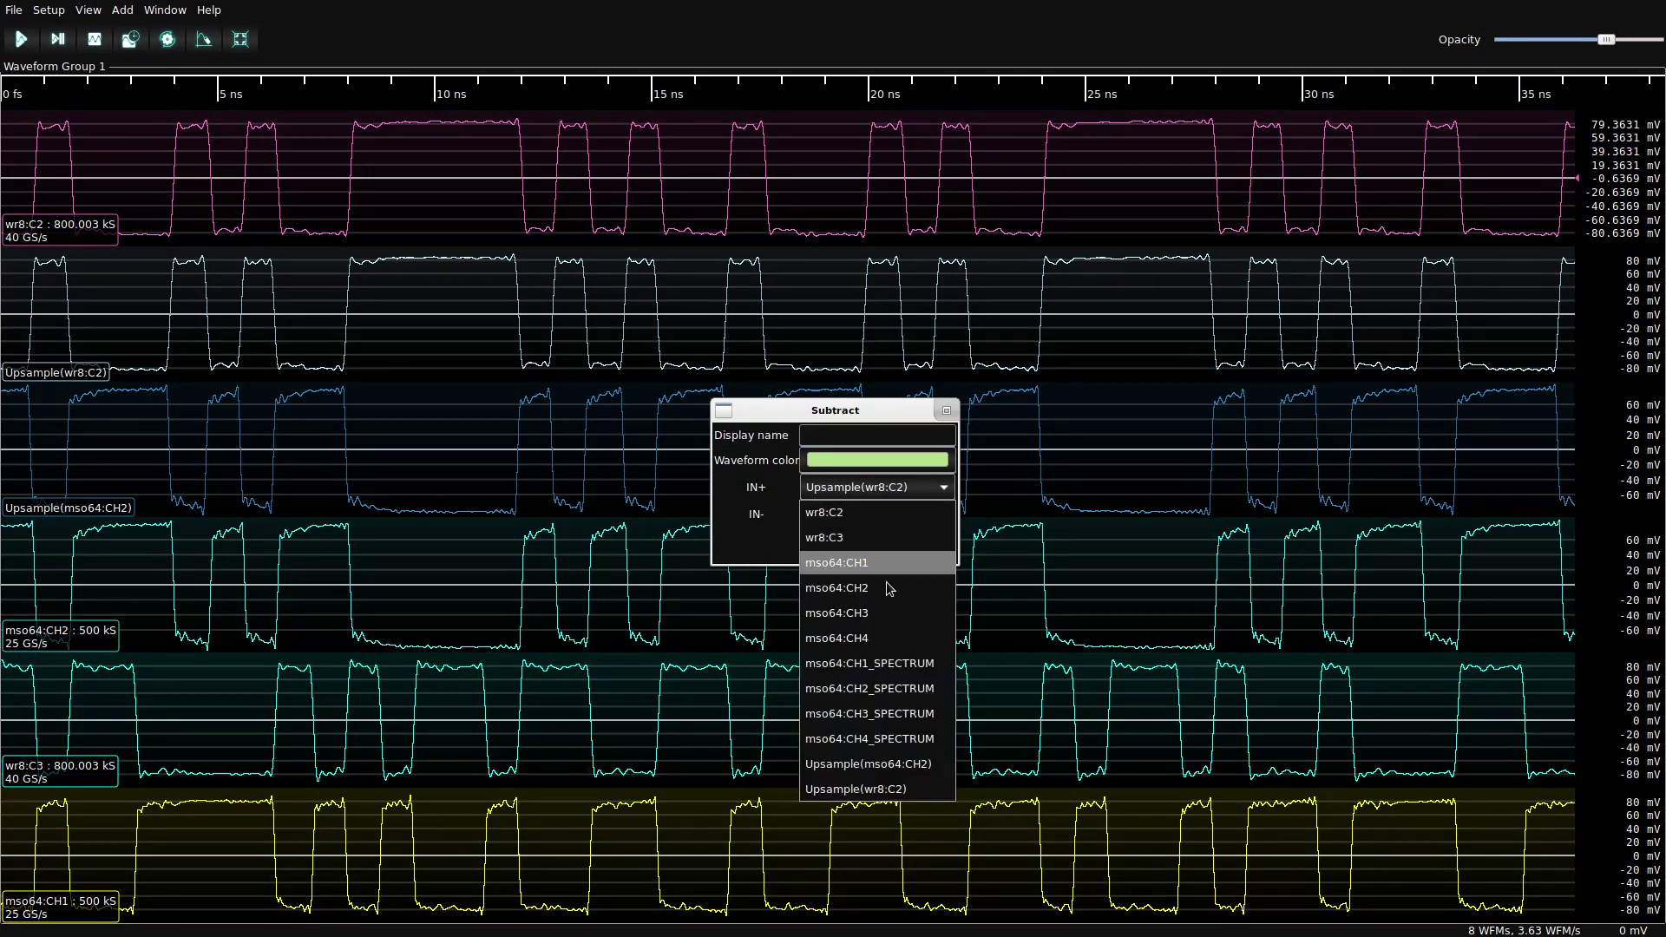
click(898, 767)
click(826, 432)
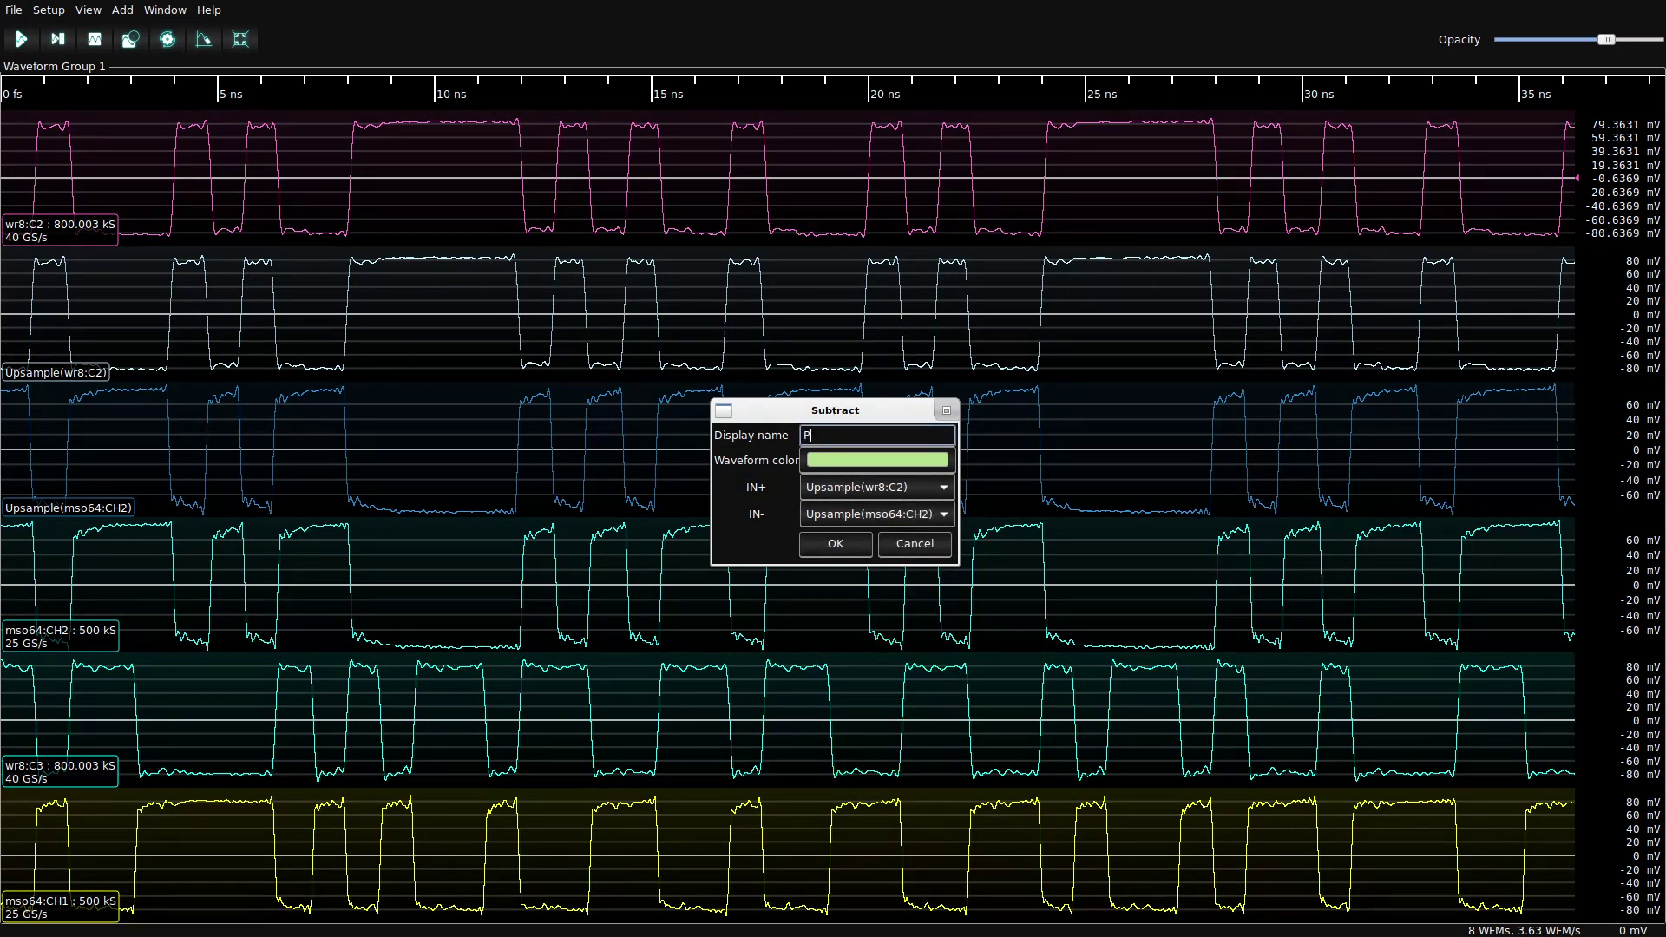
click(827, 543)
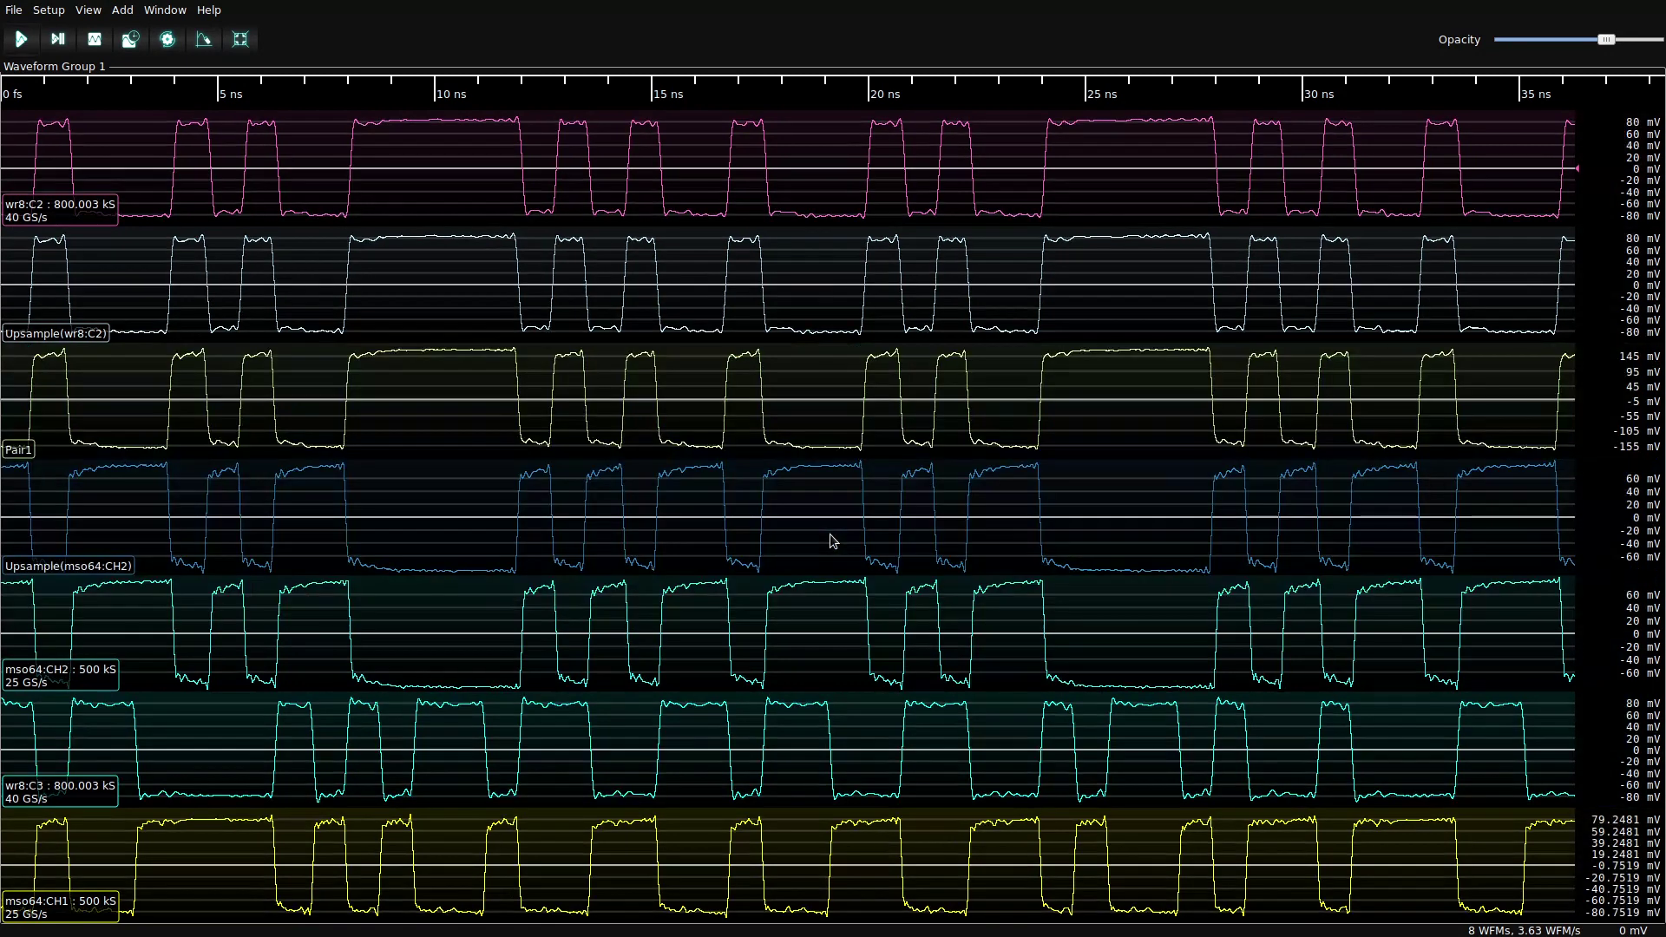
- Delete the wr8:C2, Upsample(wr8:C2), Upsample(mso64:CH2) and mso64:CH2 traces
right_click(405, 191)
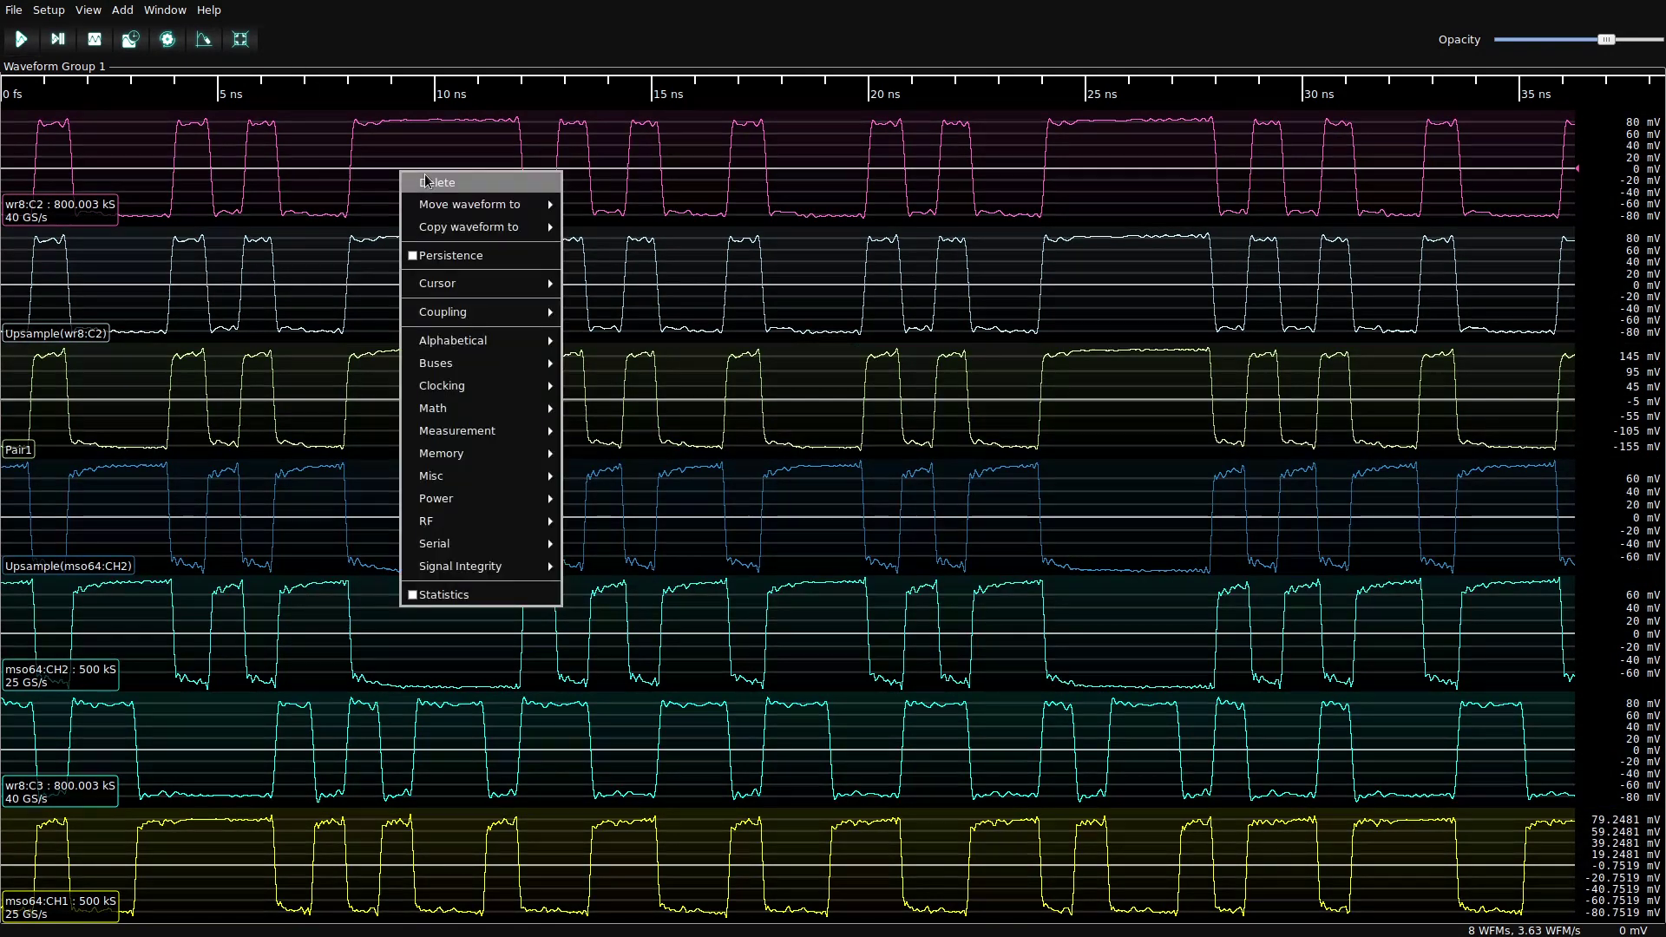
click(424, 177)
right_click(392, 168)
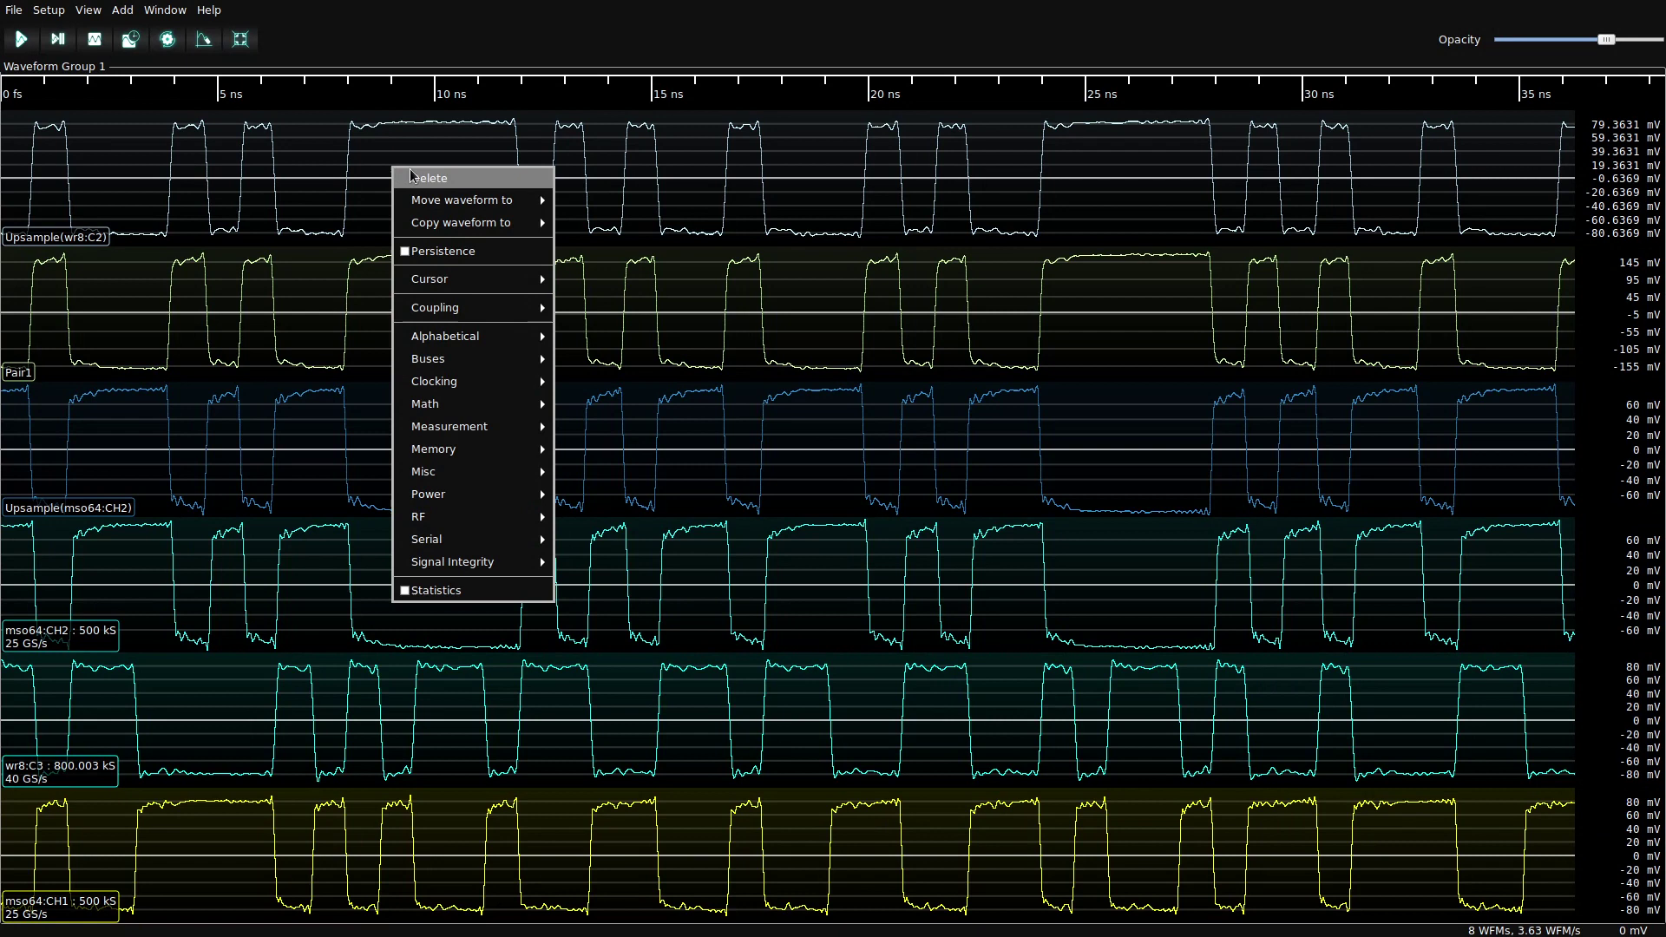
click(405, 176)
right_click(365, 351)
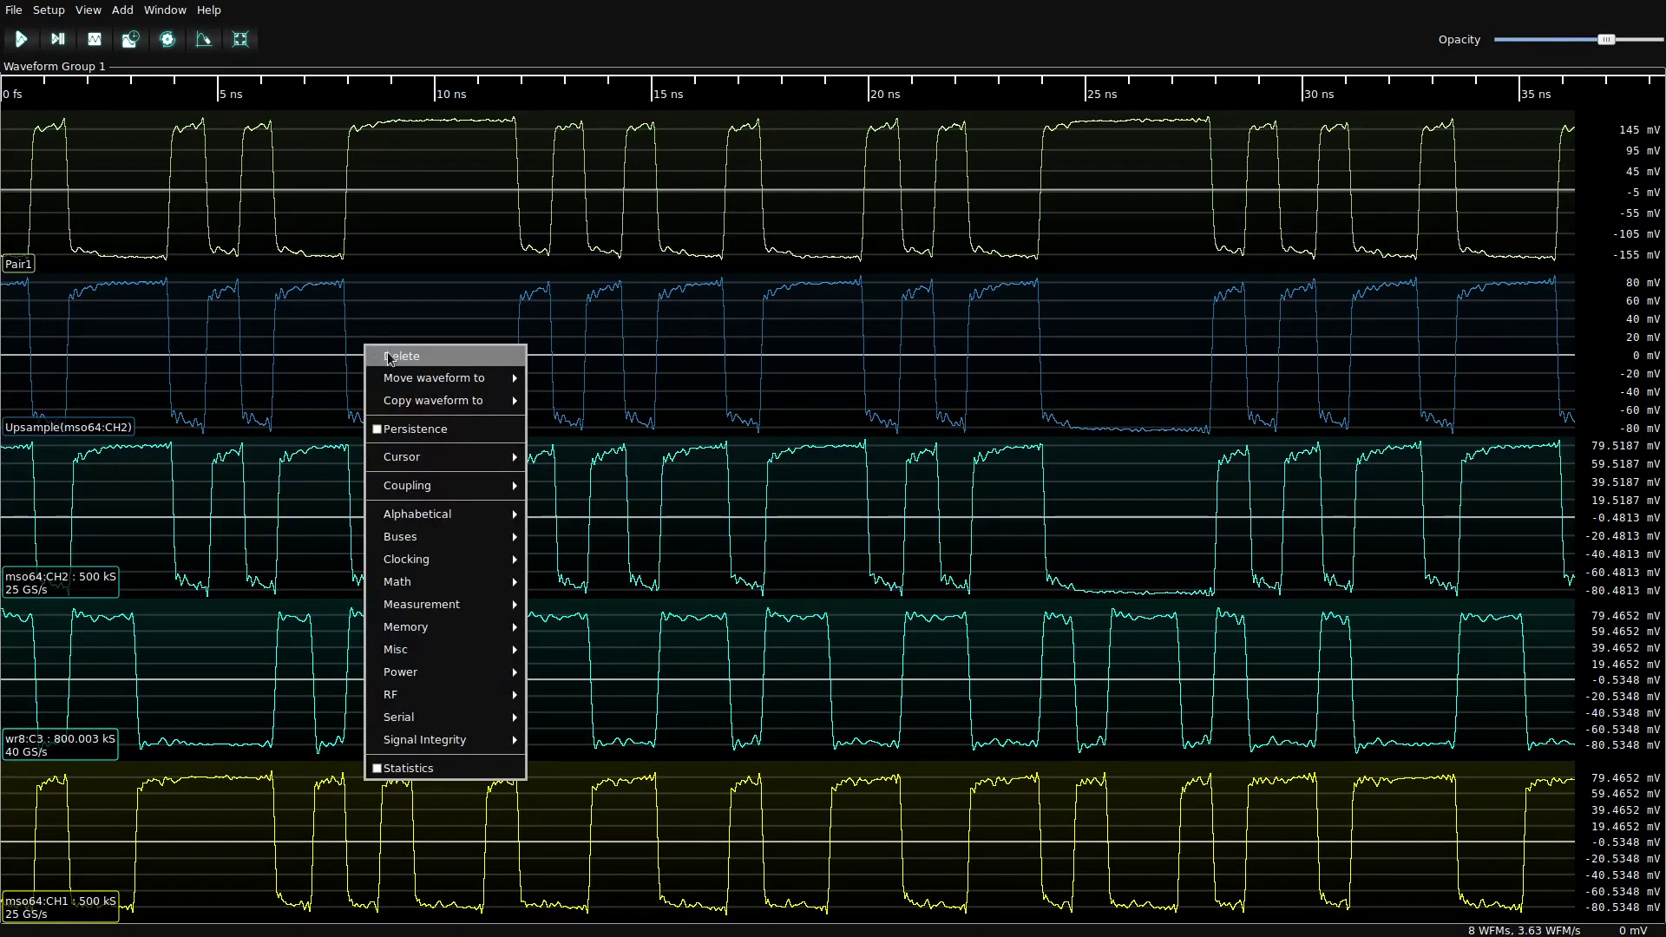
click(390, 356)
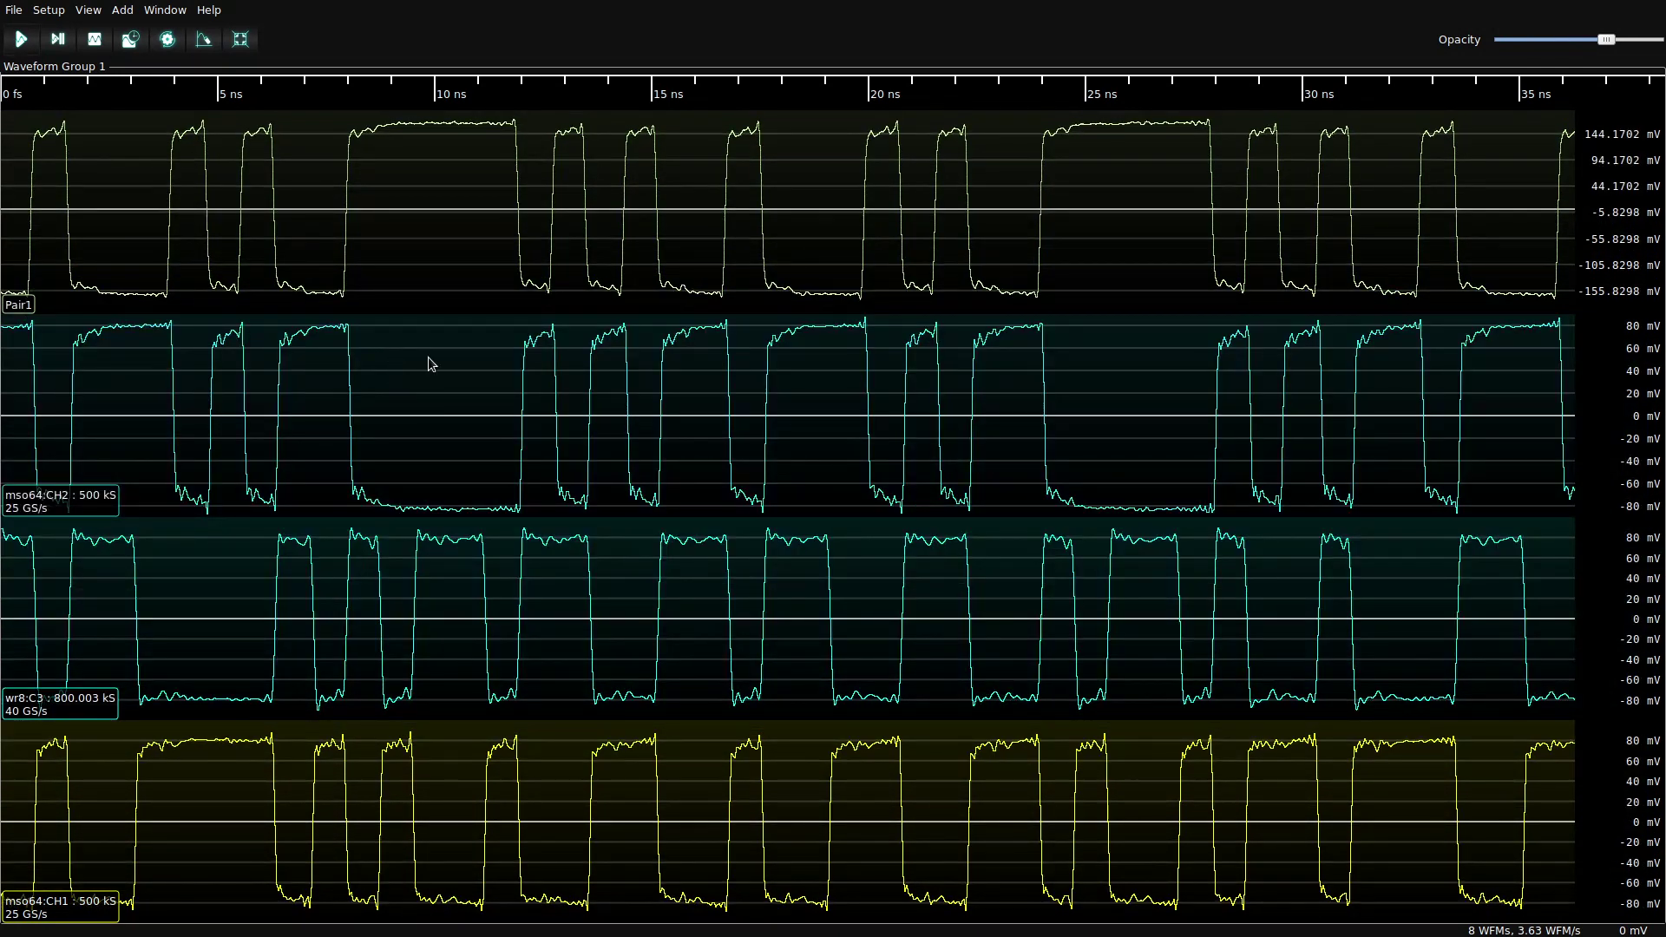
right_click(414, 354)
click(445, 371)
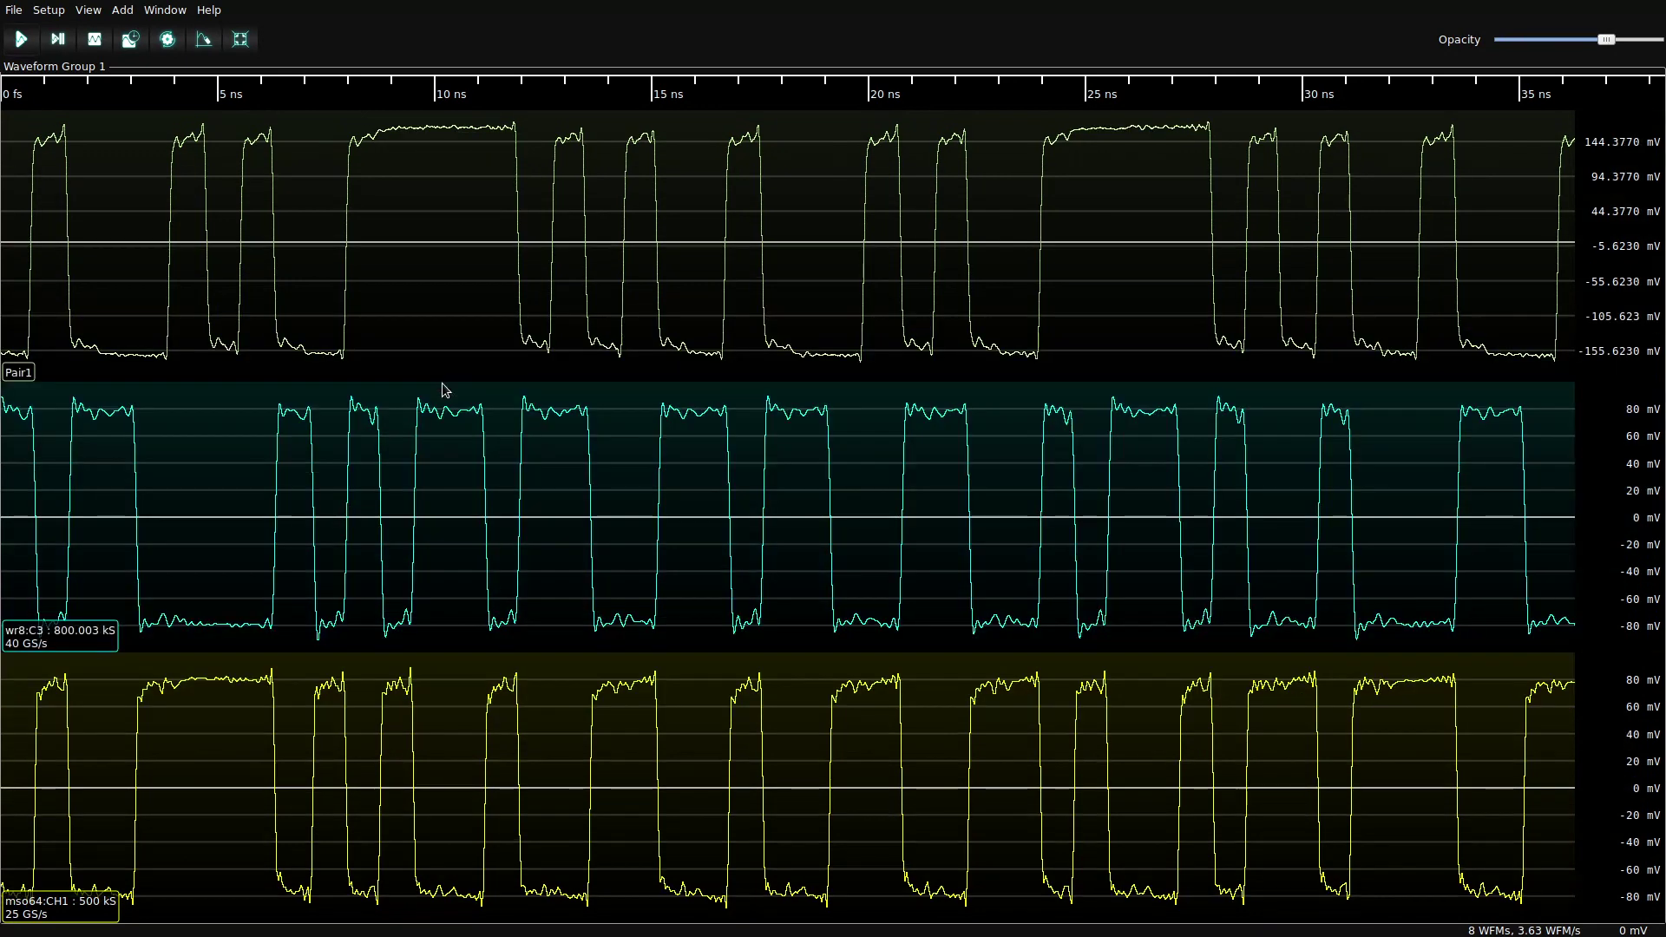
- Add Upsample filters to wr8:C3 with factor 10 and mso64:CH1 with factor 8
right_click(444, 453)
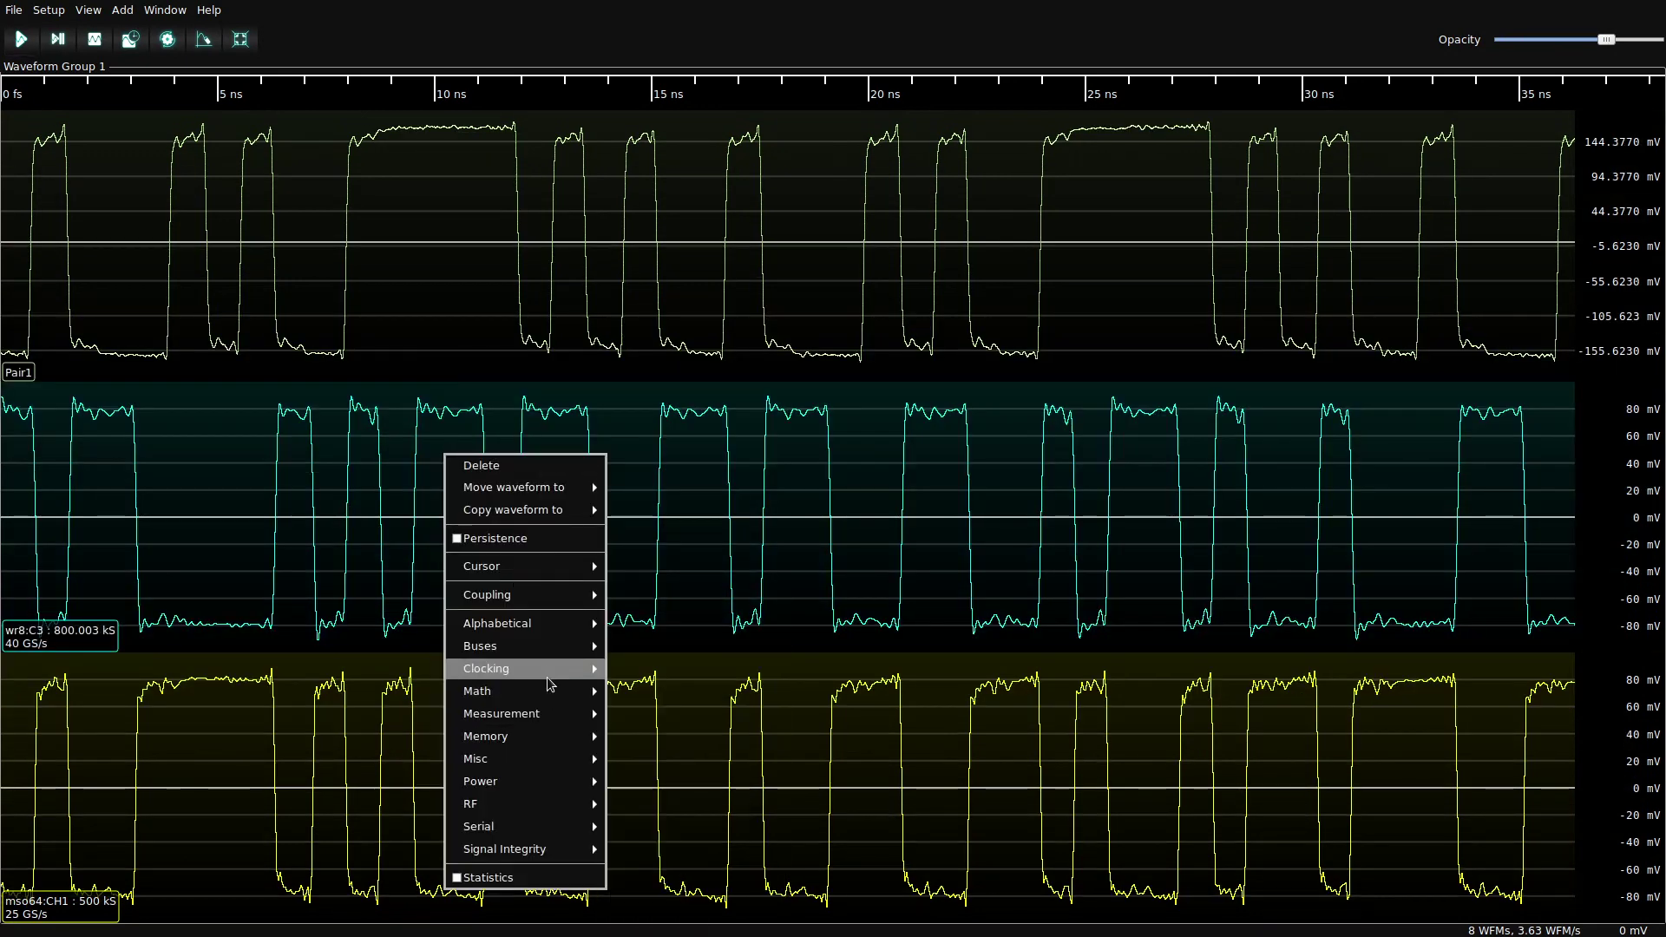
mouse_move(540, 701)
click(660, 904)
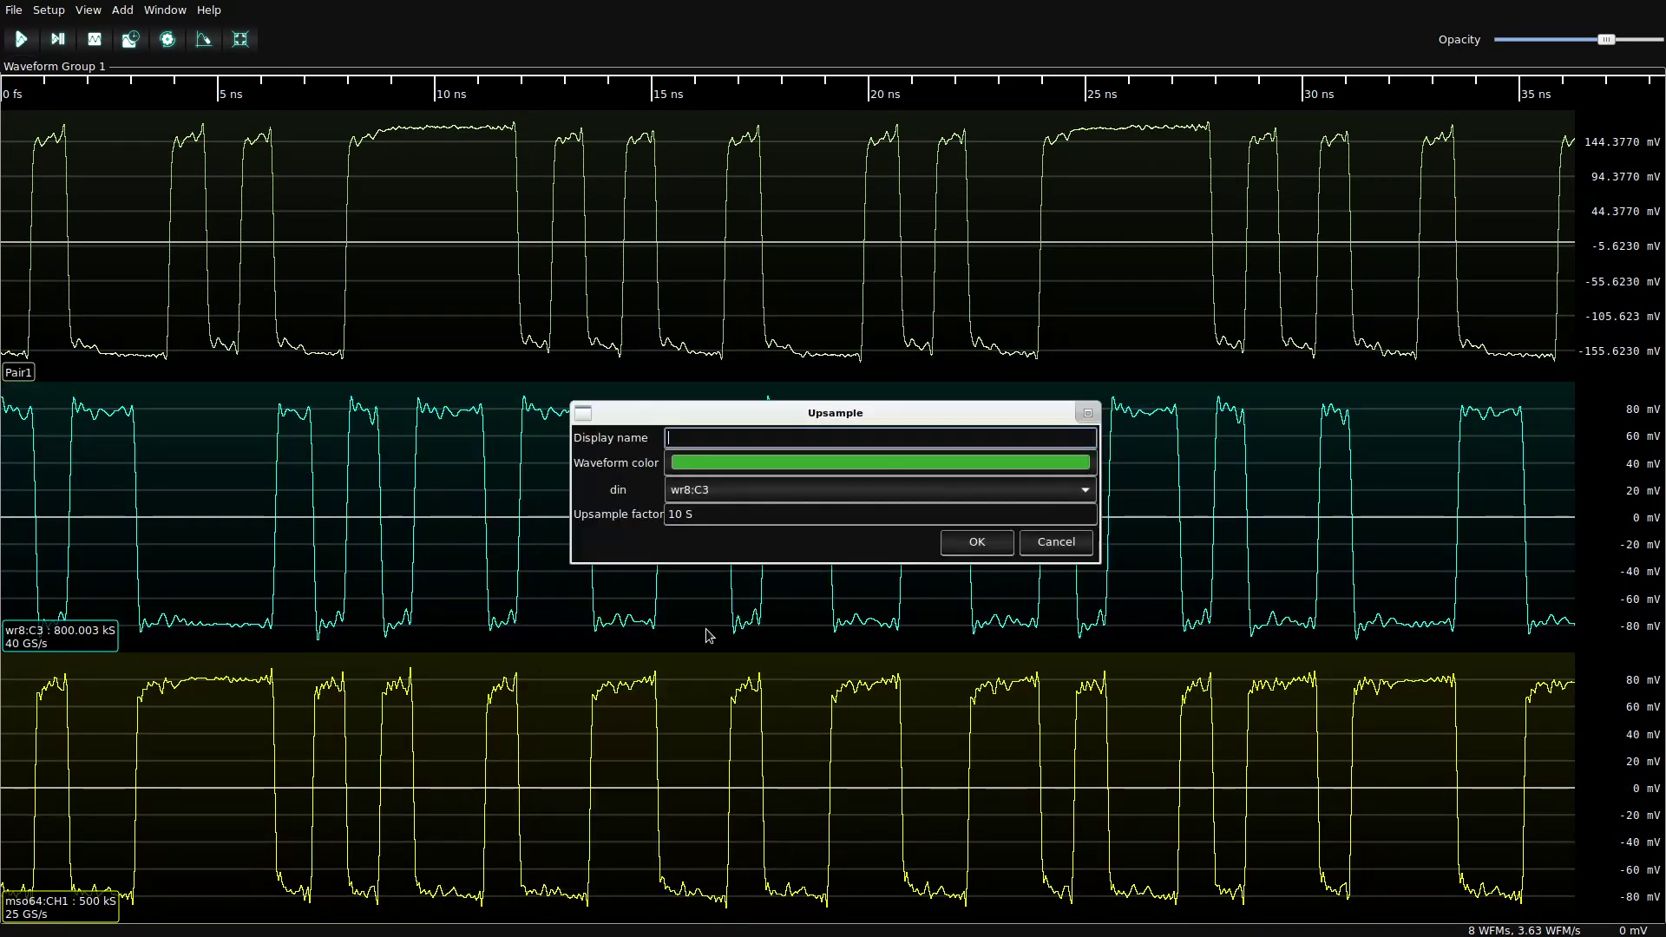
double_click(688, 514)
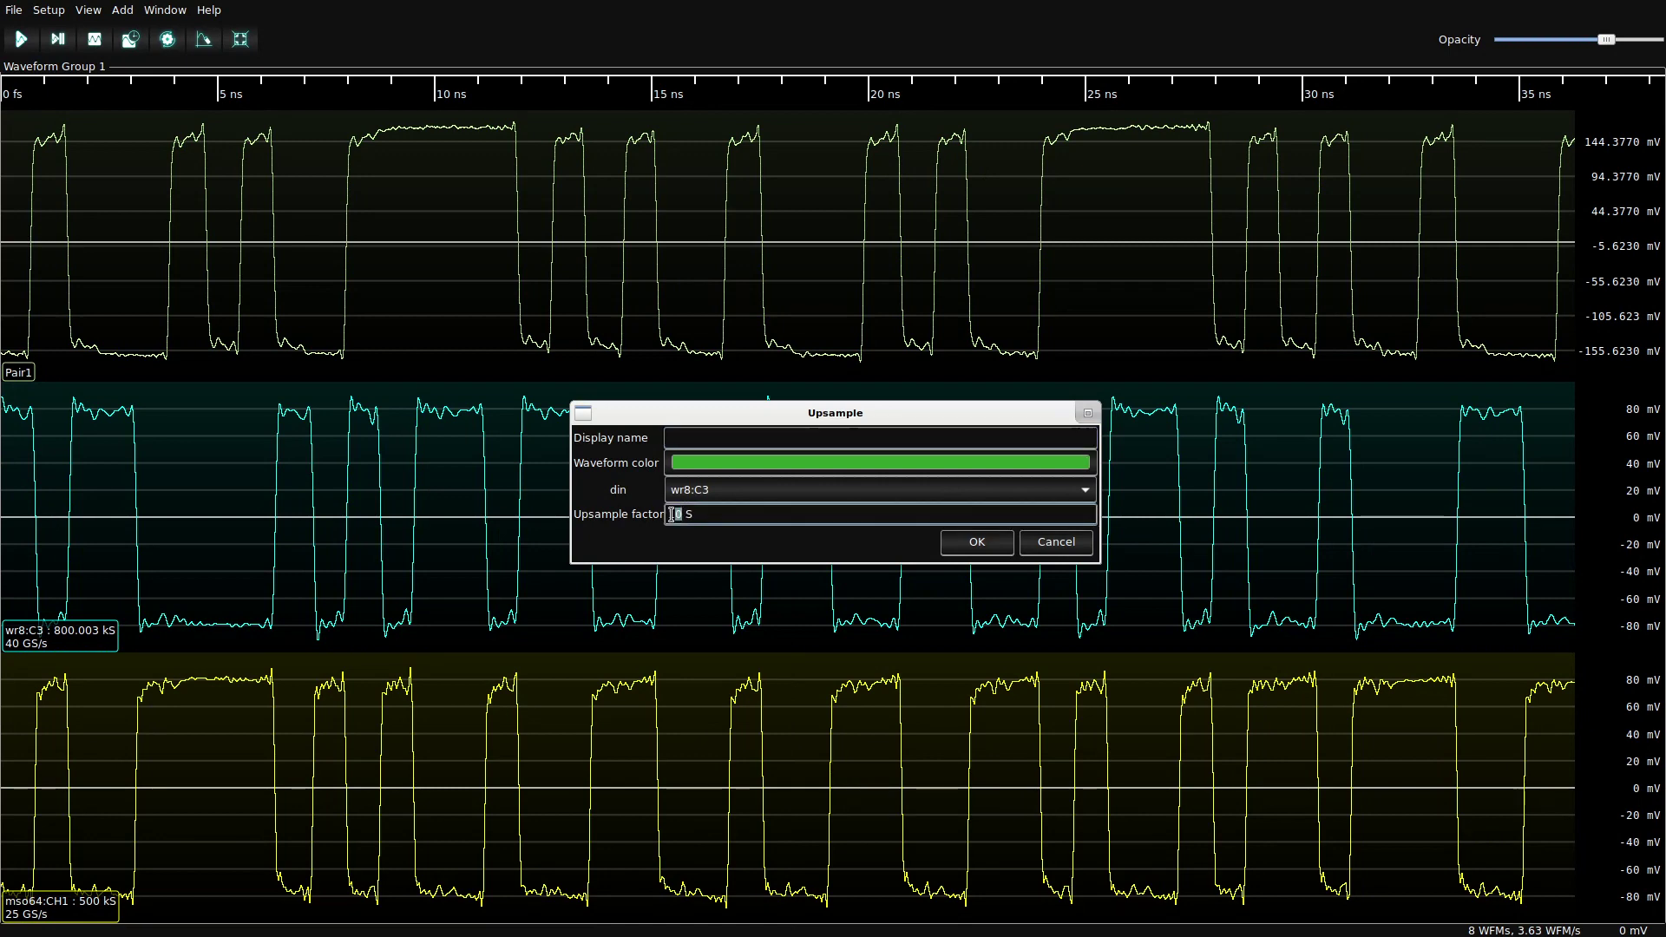
click(972, 545)
right_click(475, 765)
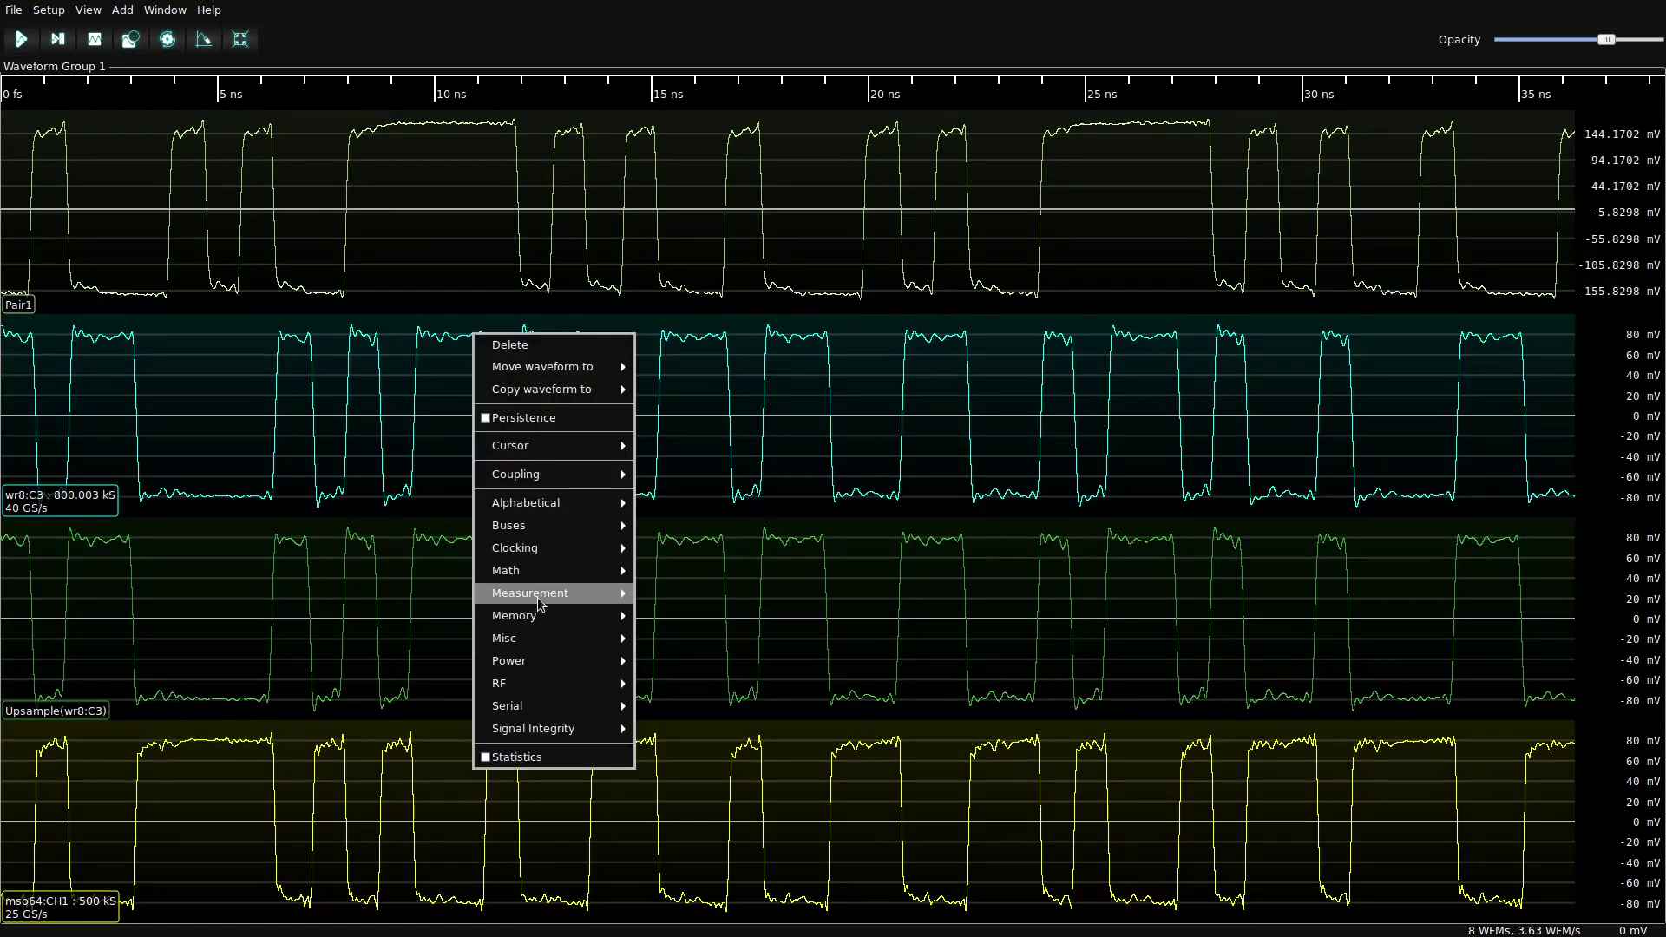
mouse_move(538, 571)
click(707, 855)
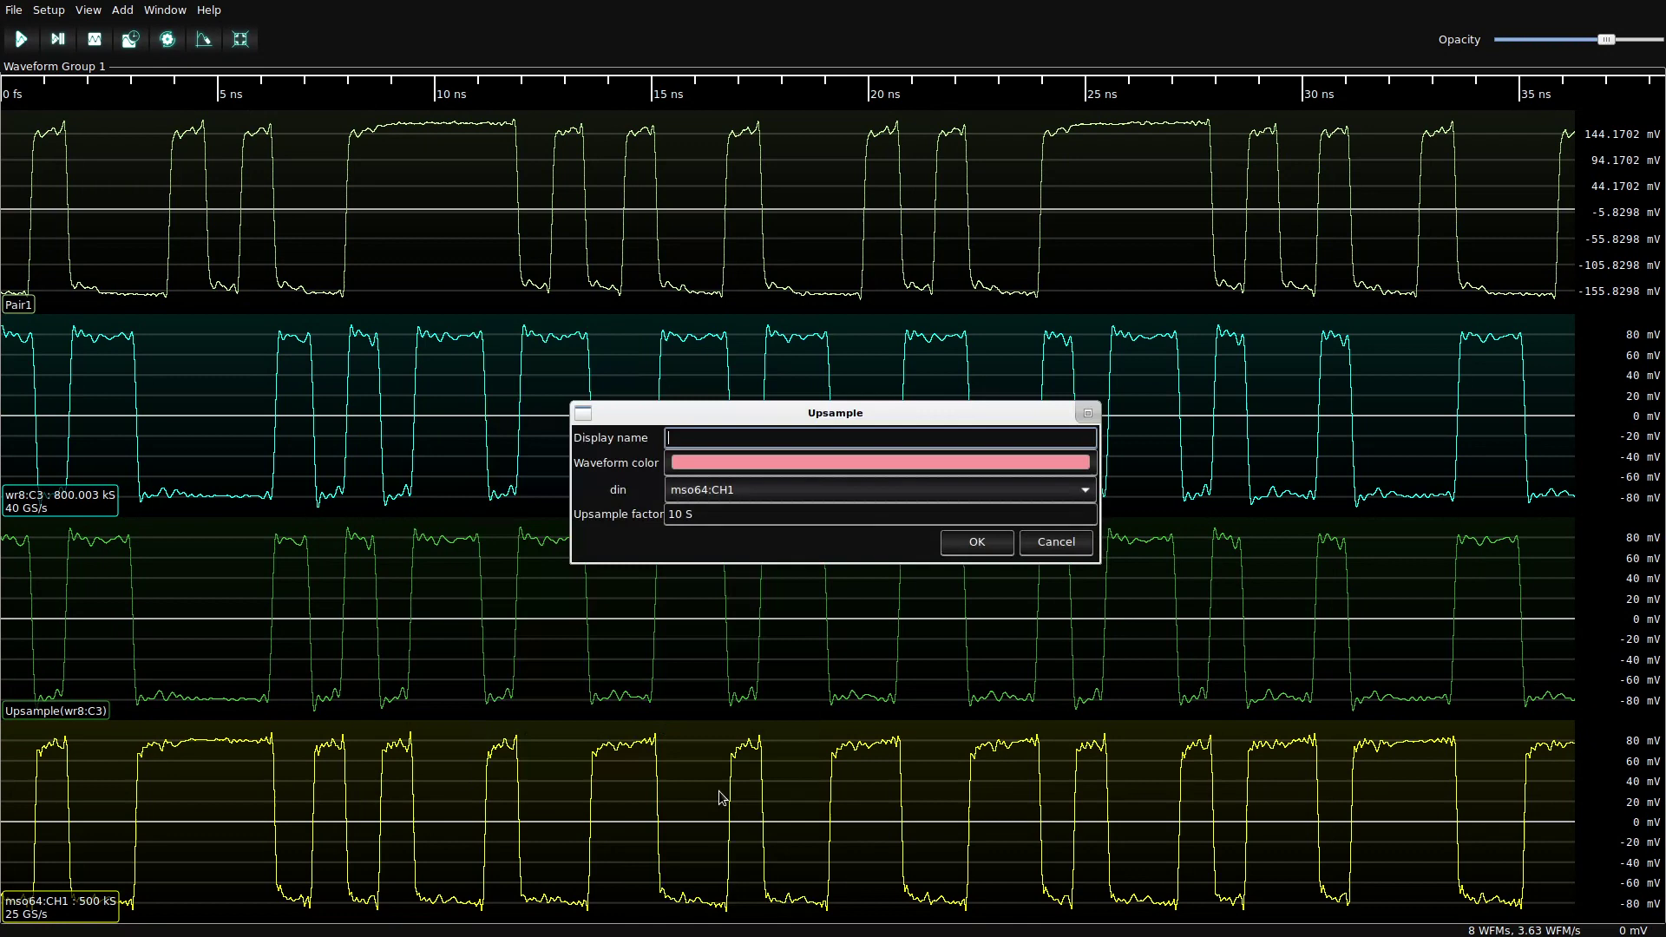
double_click(677, 514)
text(8)
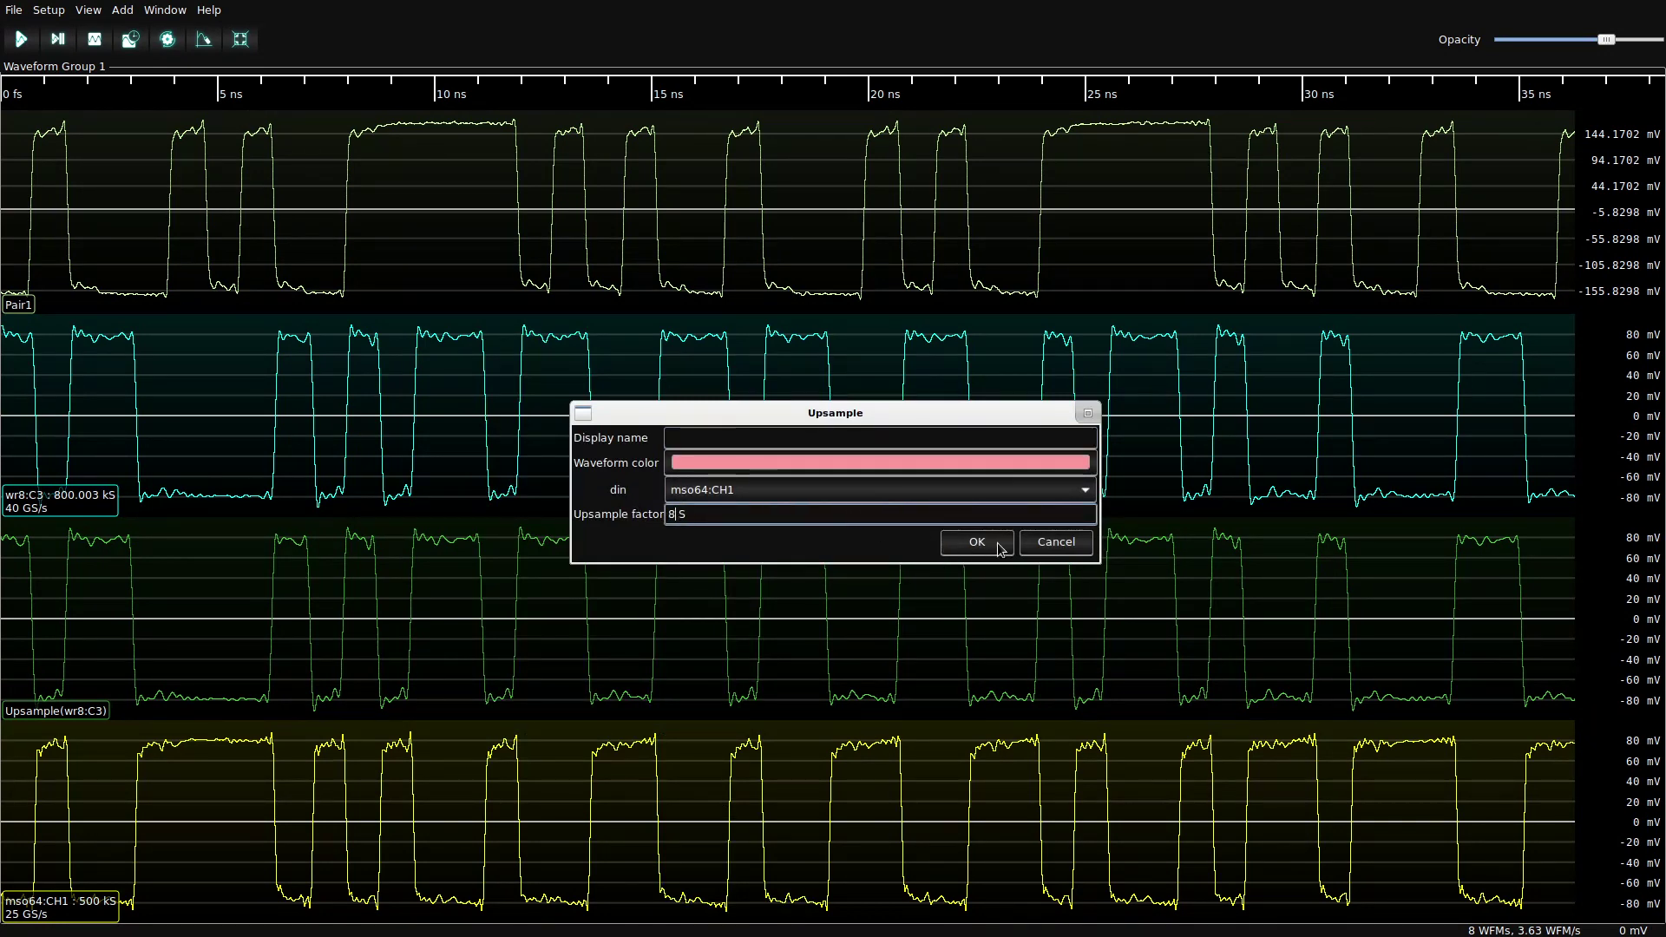
click(976, 546)
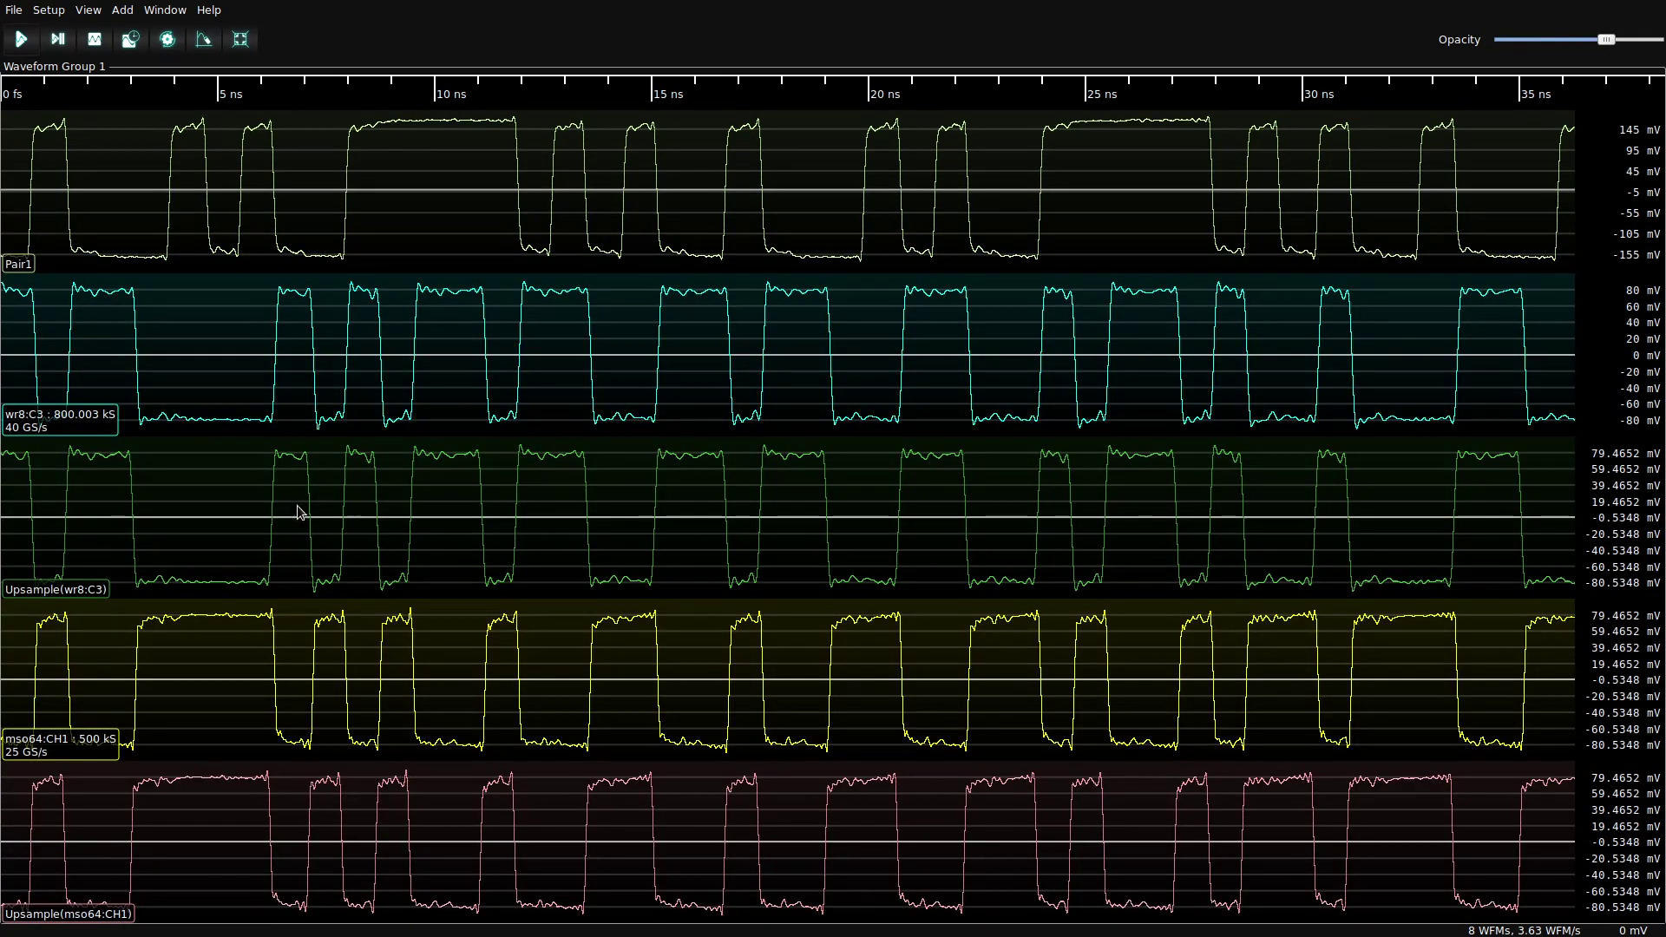
- Remove the raw mso64:CH1 and wr8:C3 traces and move Upsample(mso64:CH1) above Upsample(wr8:C3)
right_click(198, 682)
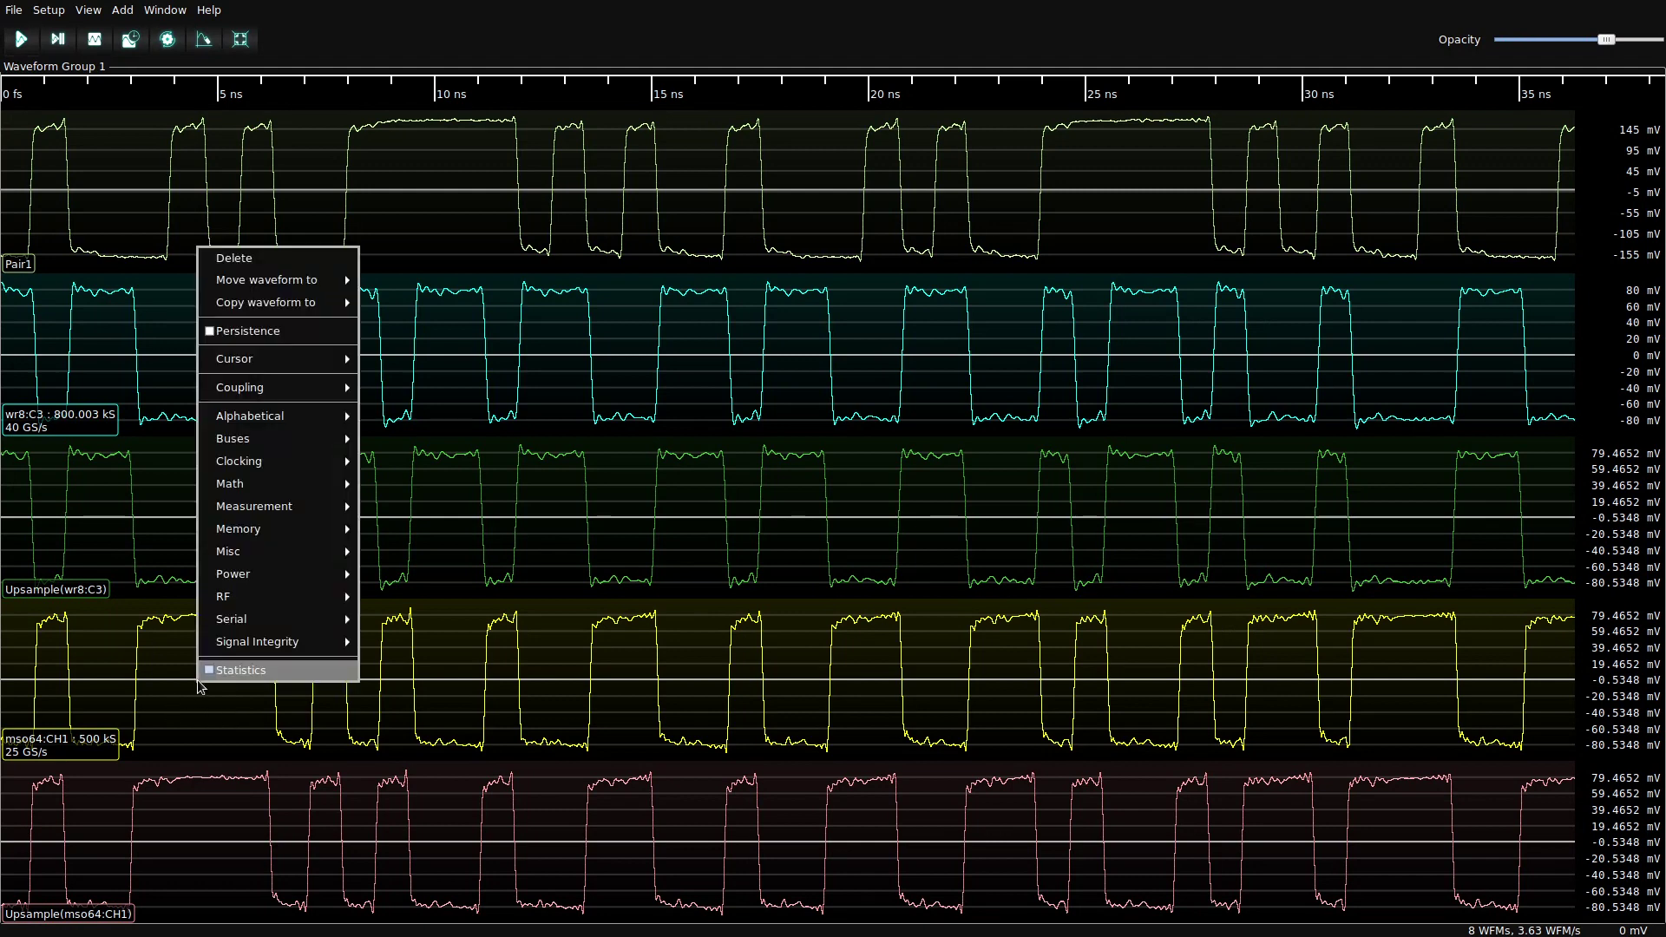
click(234, 260)
right_click(392, 375)
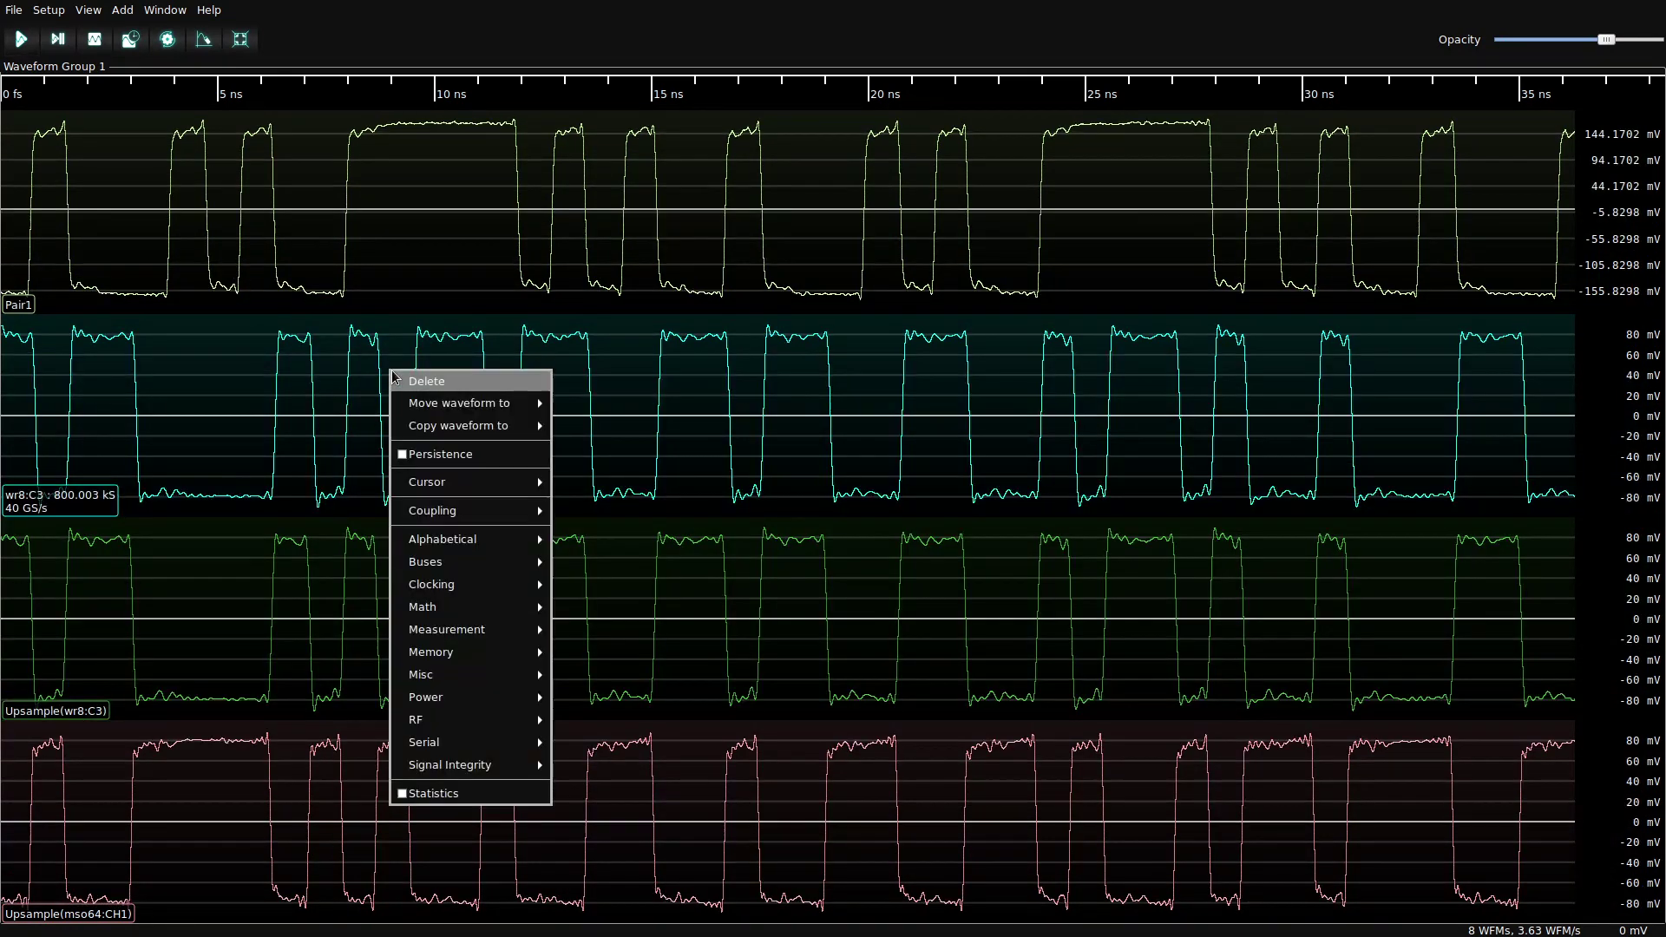
click(407, 380)
right_click(461, 519)
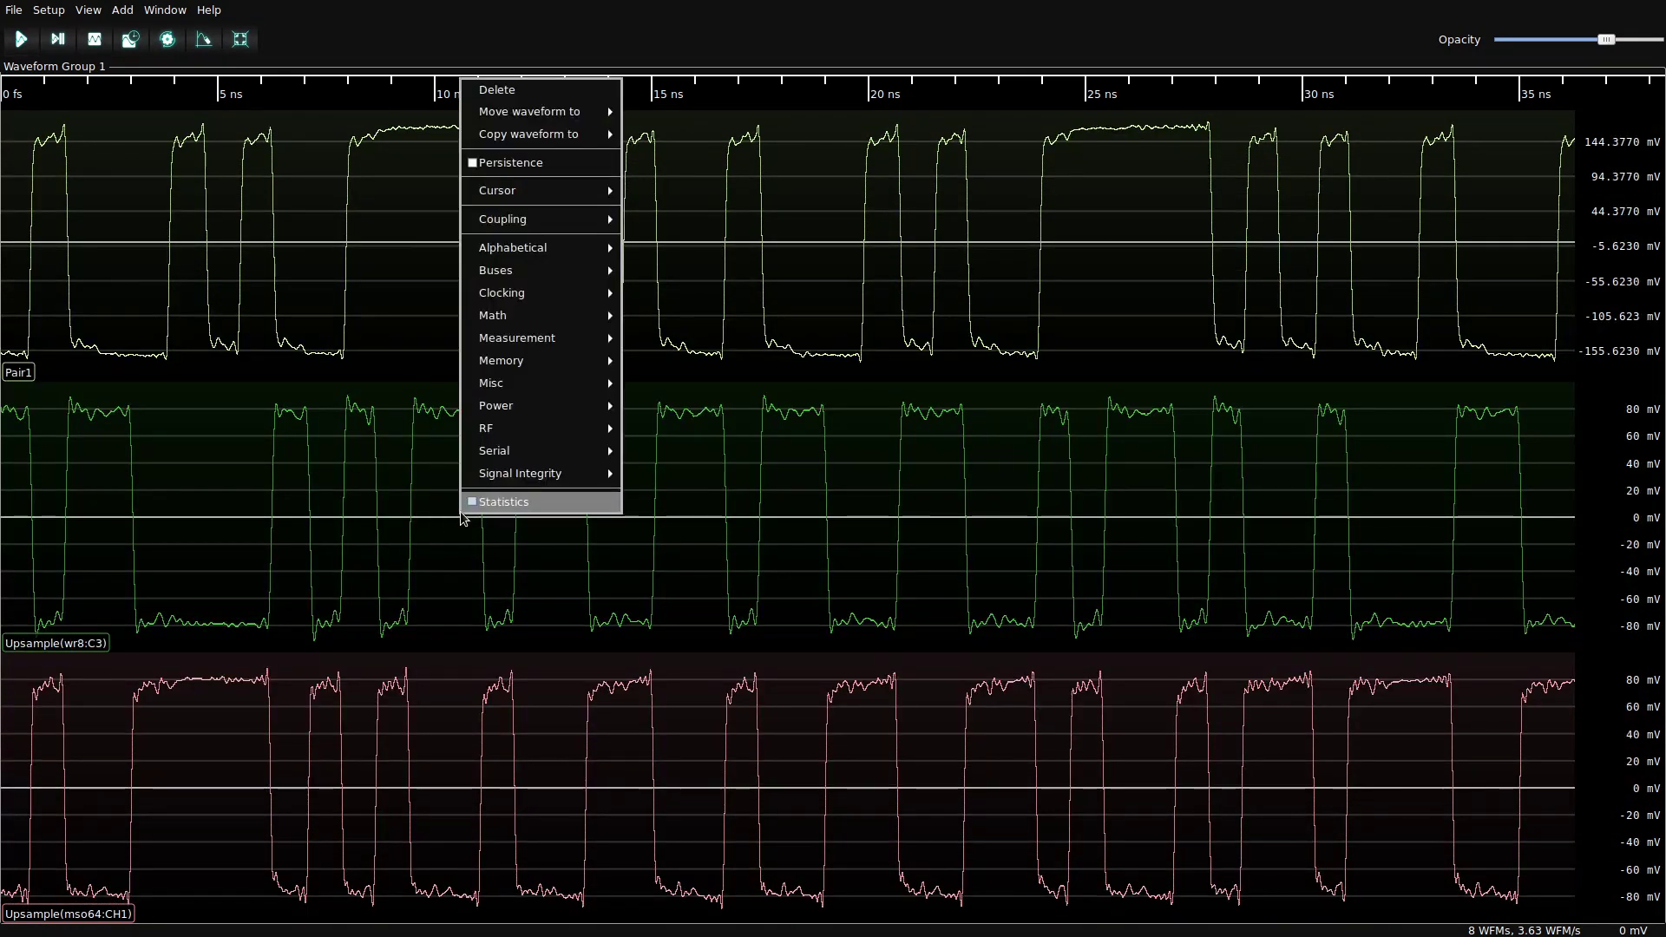
click(249, 443)
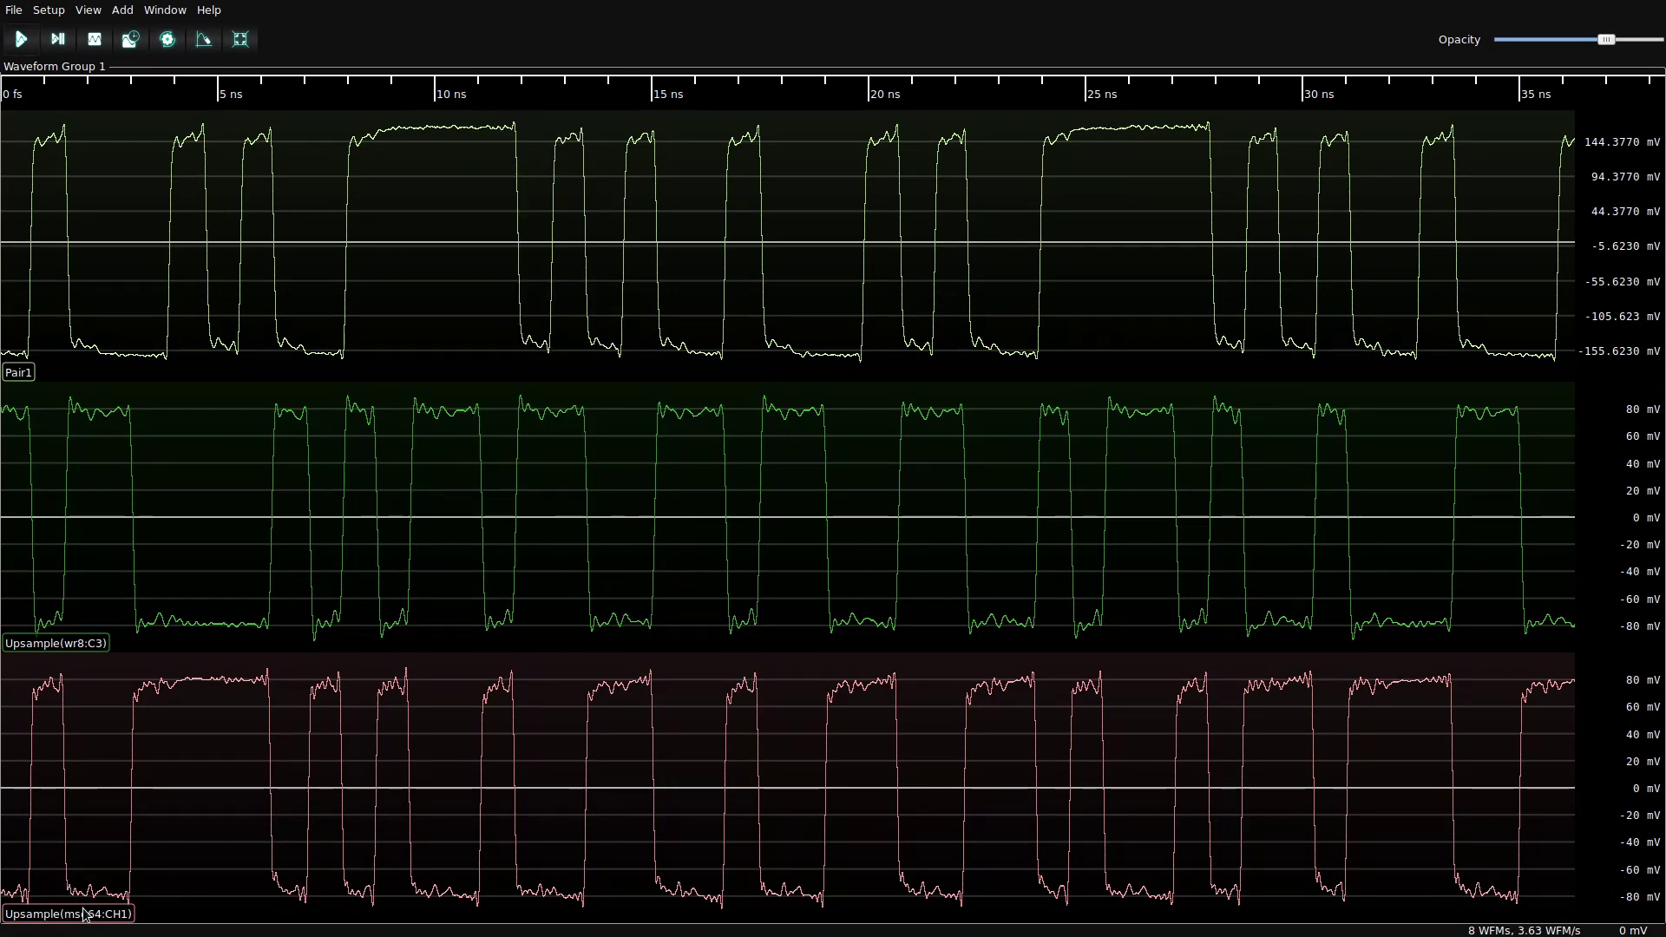
drag(83, 913, 212, 460)
- Subtract Upsample(wr8:C3) from Upsample(mso64:CH1) and name the result Pair2
right_click(467, 476)
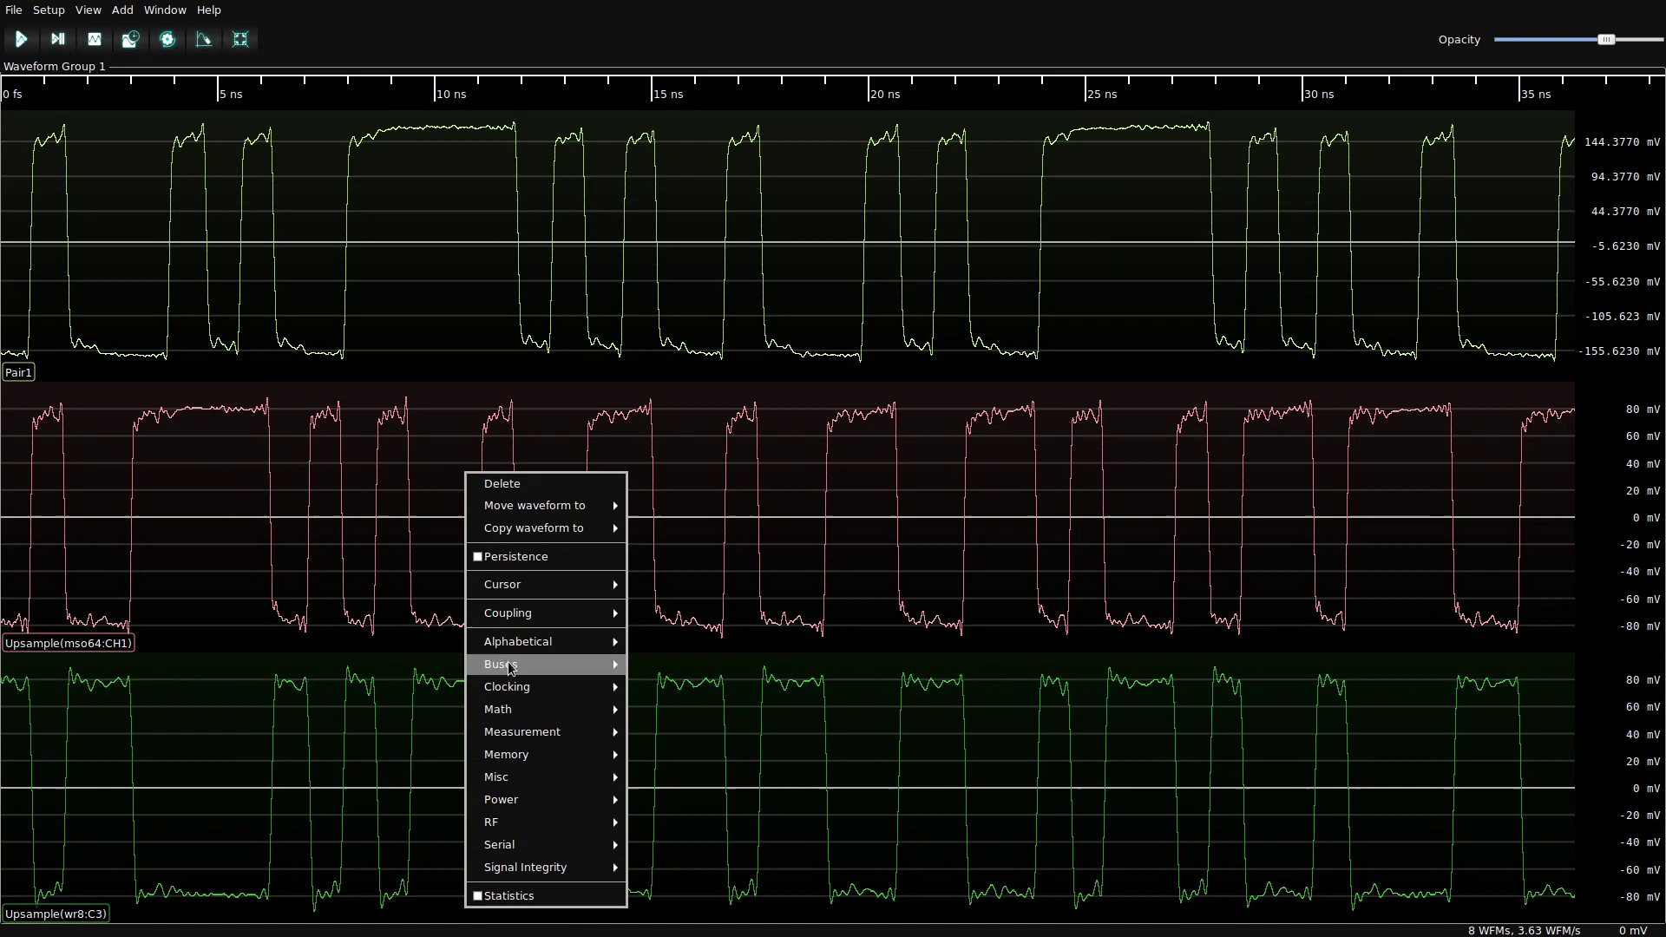
mouse_move(522, 719)
click(702, 840)
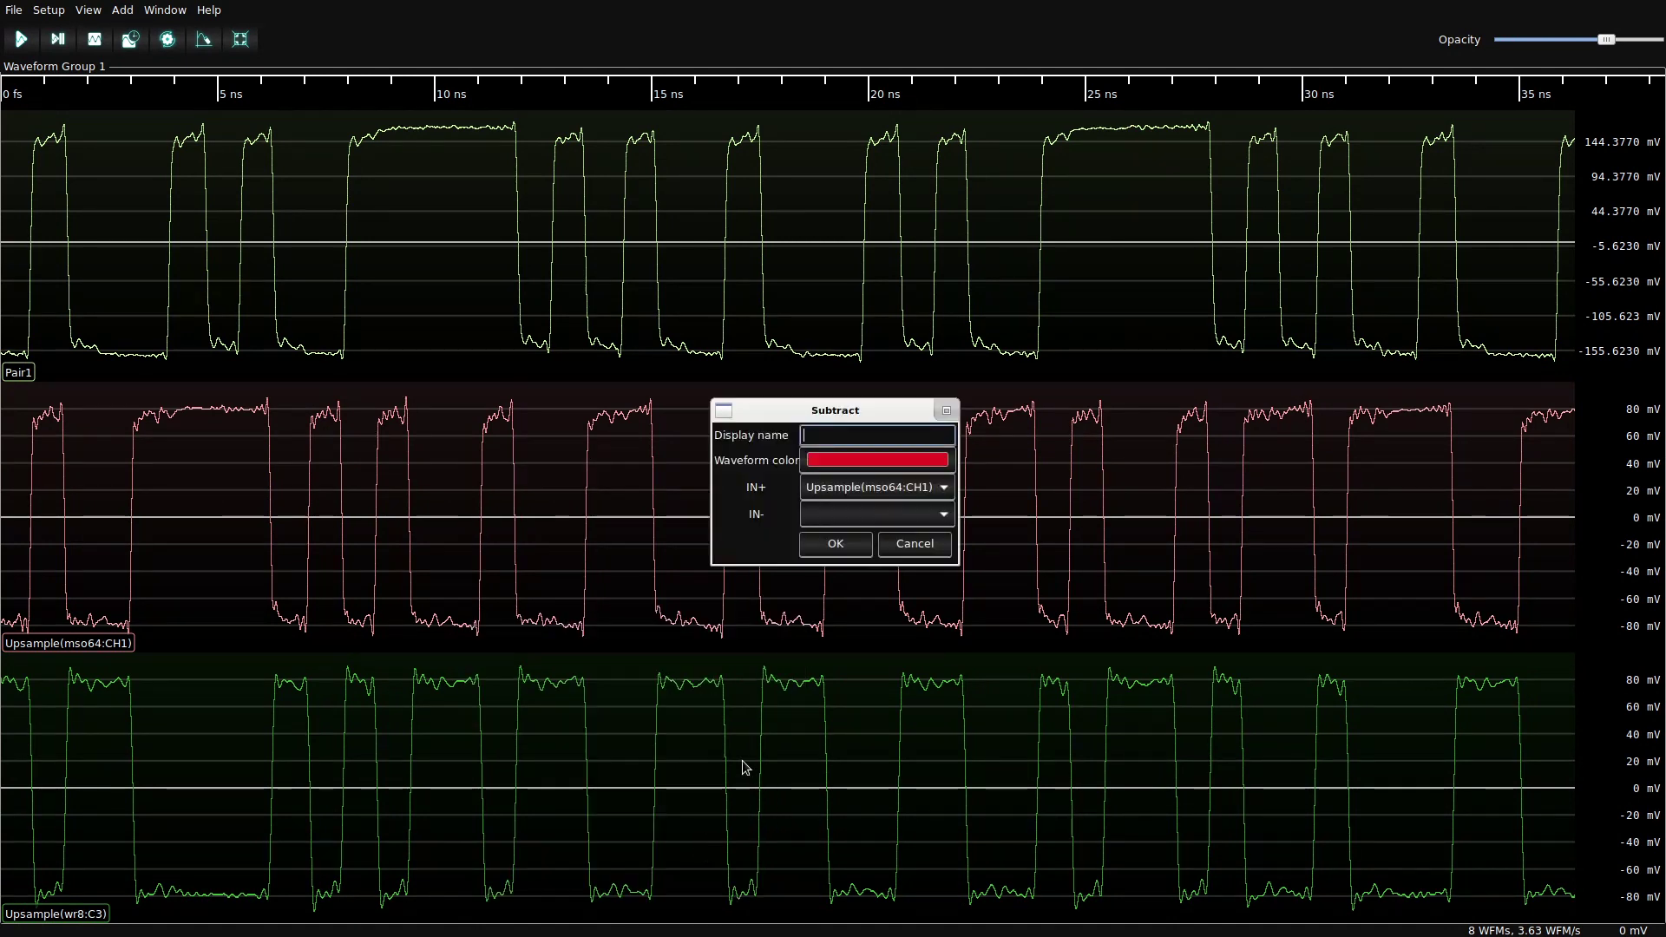
click(865, 525)
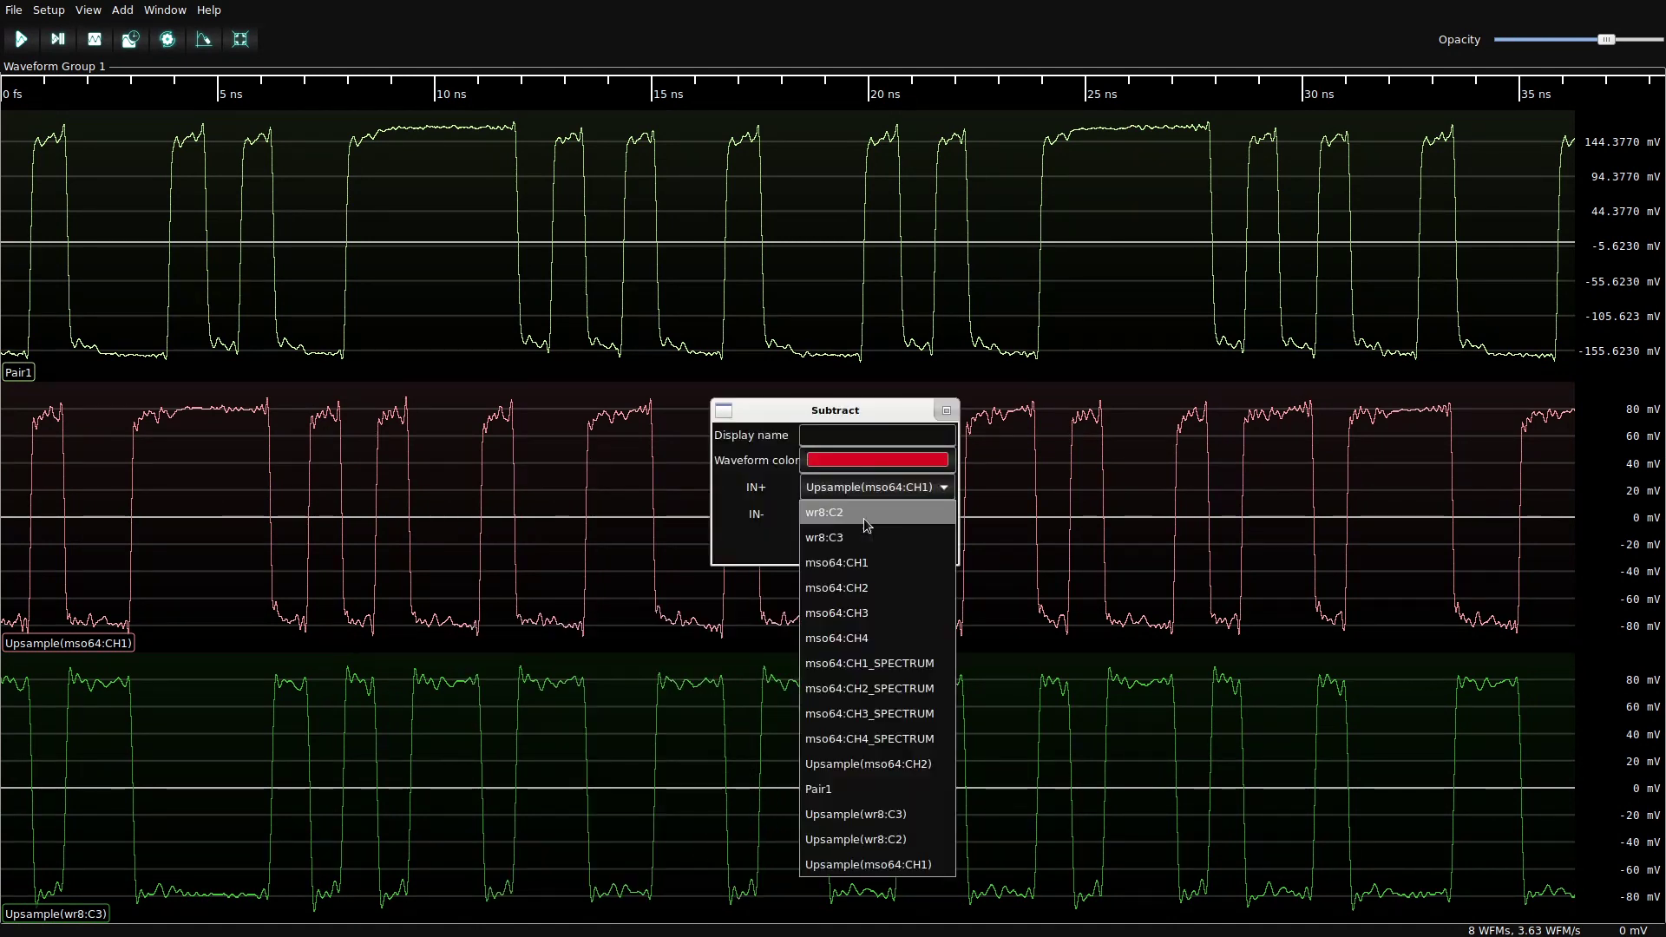
click(859, 813)
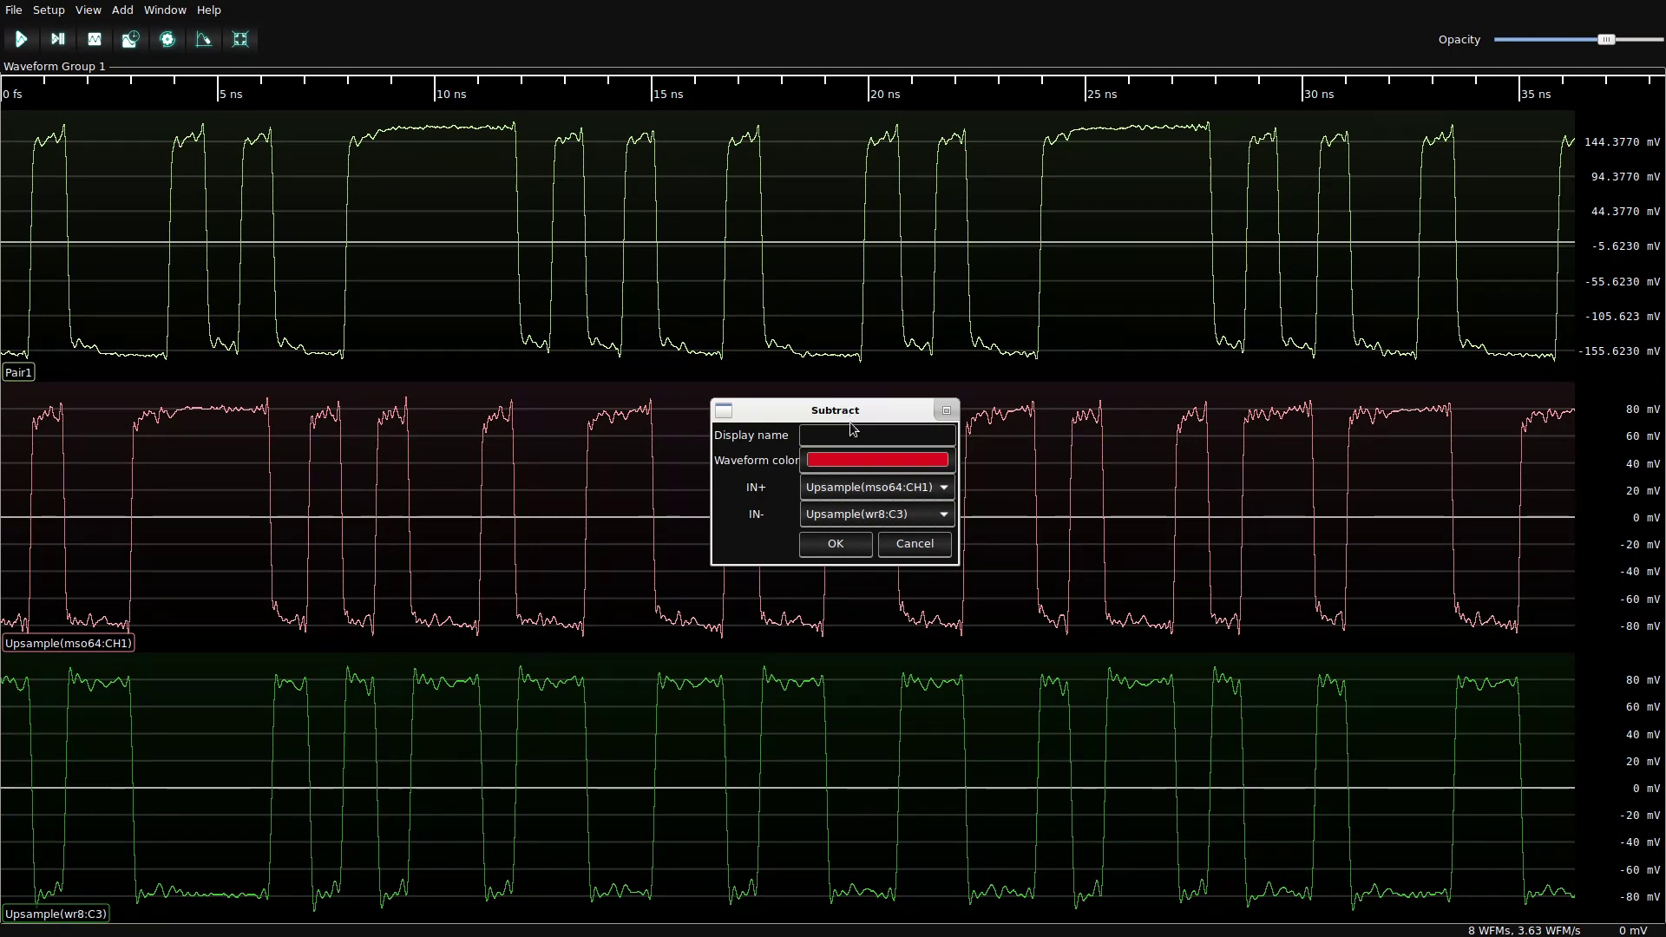
click(858, 438)
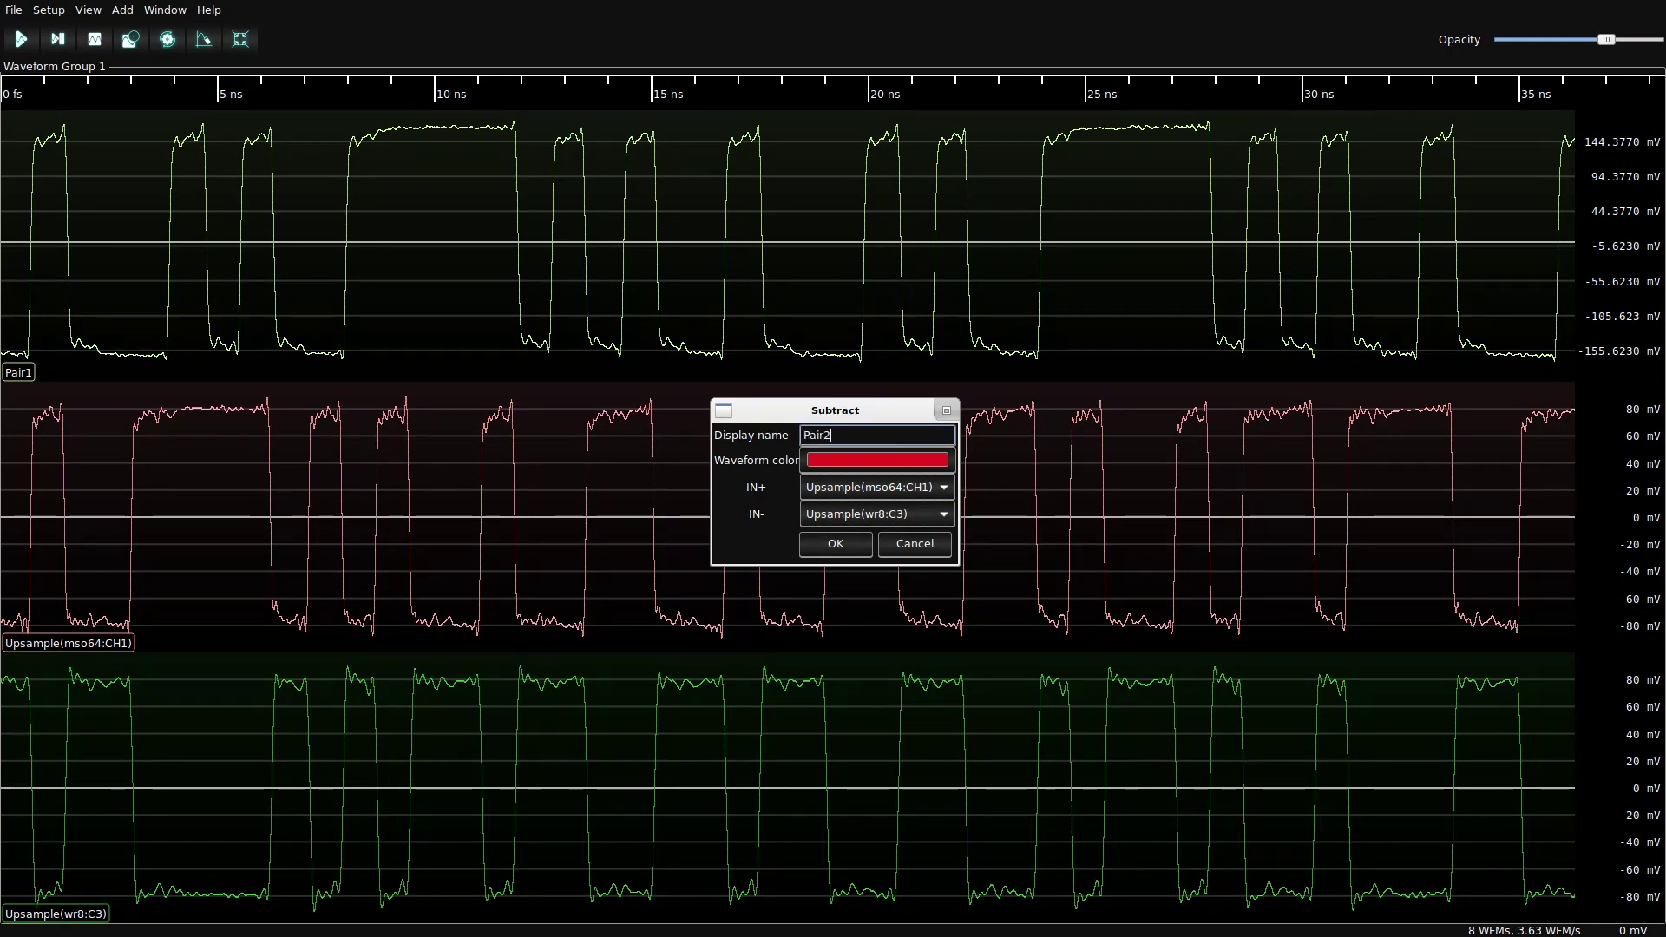
click(843, 545)
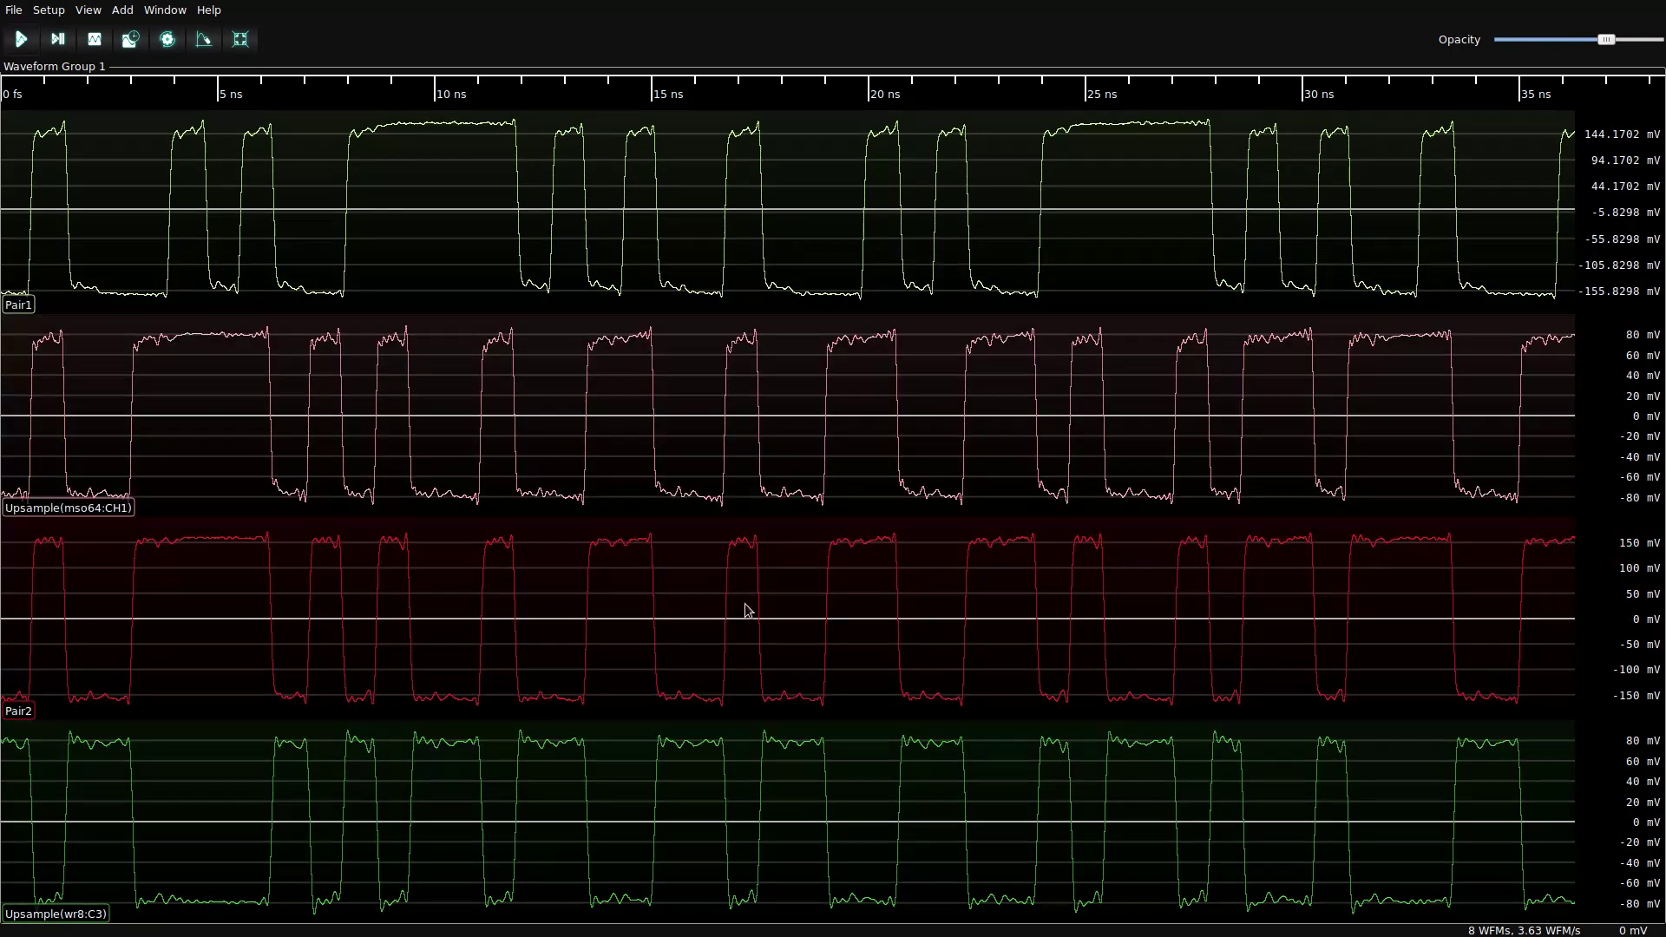
- Delete the Upsample(wr8:C3) and Upsample(mso64:CH1) traces, leaving Pair1 and Pair2
right_click(682, 773)
click(729, 373)
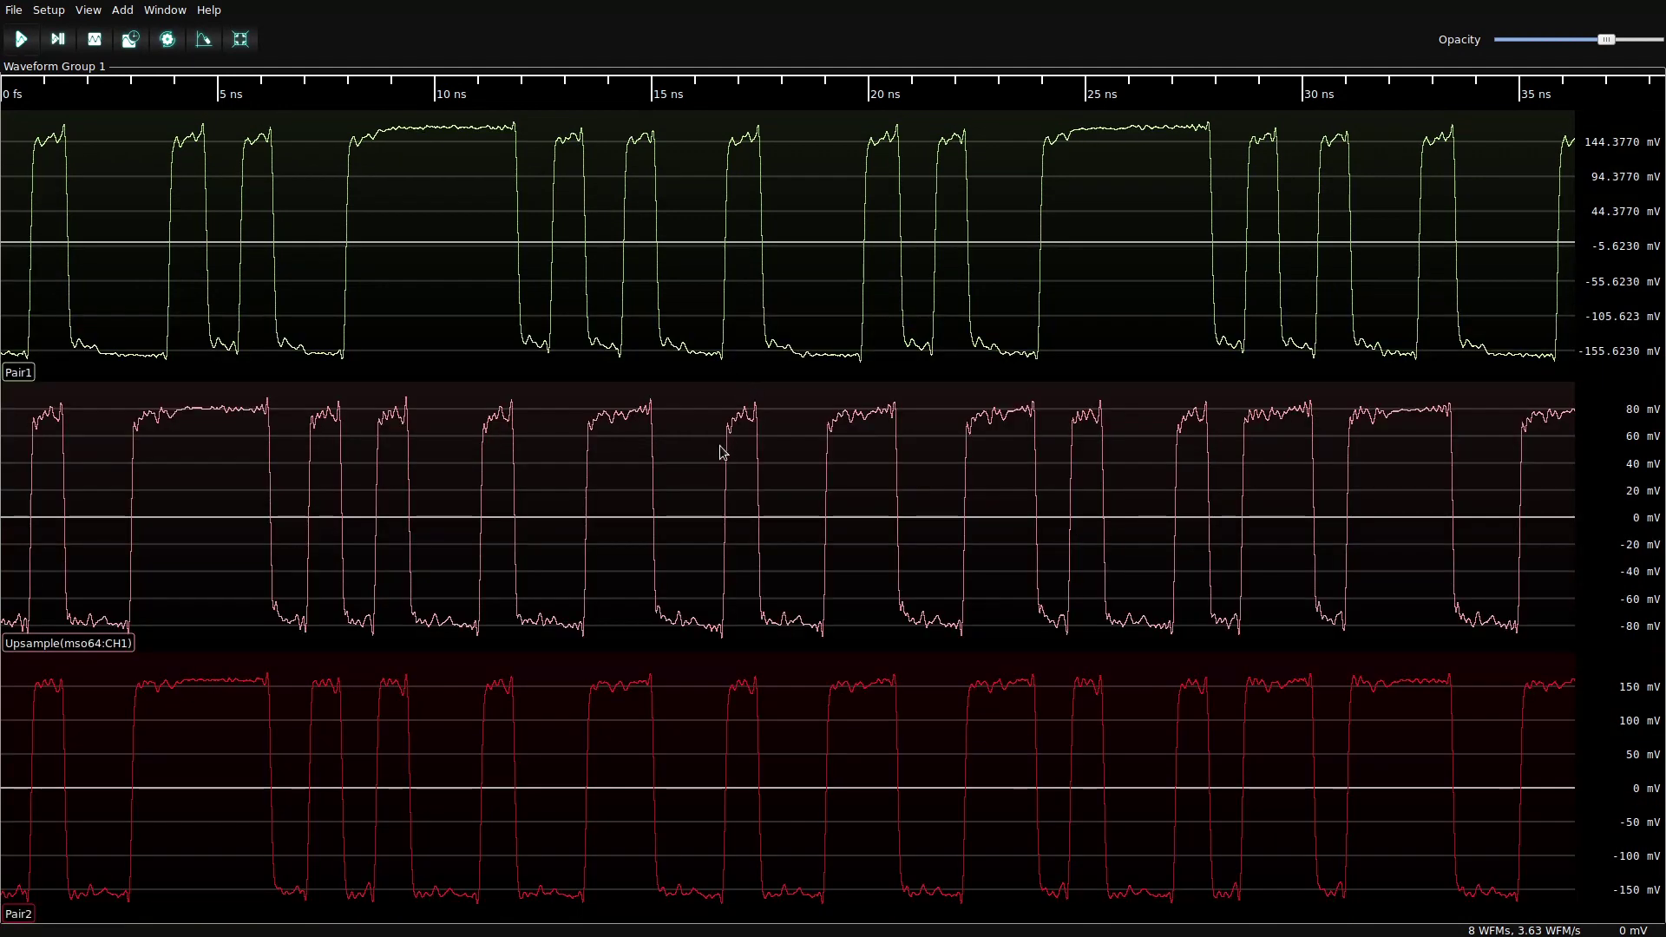
right_click(721, 445)
click(724, 449)
scroll(588, 262, down, 3)
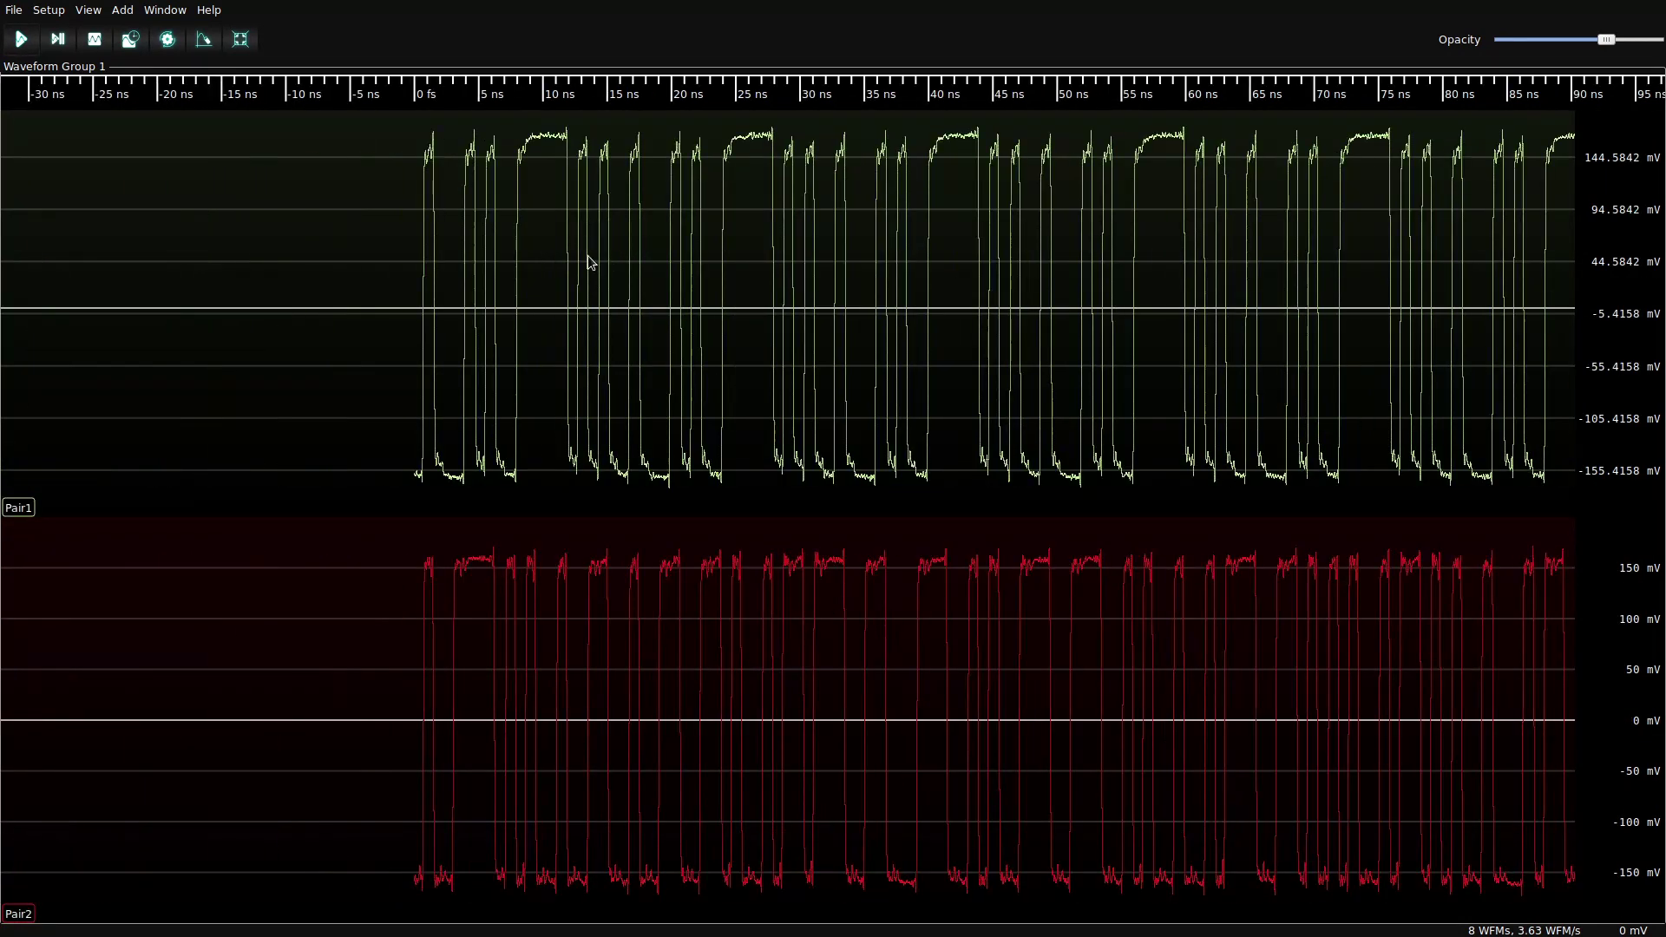
- Add PLL clock recovery and a Threshold filter to Pair1 with default settings
right_click(657, 227)
mouse_move(755, 440)
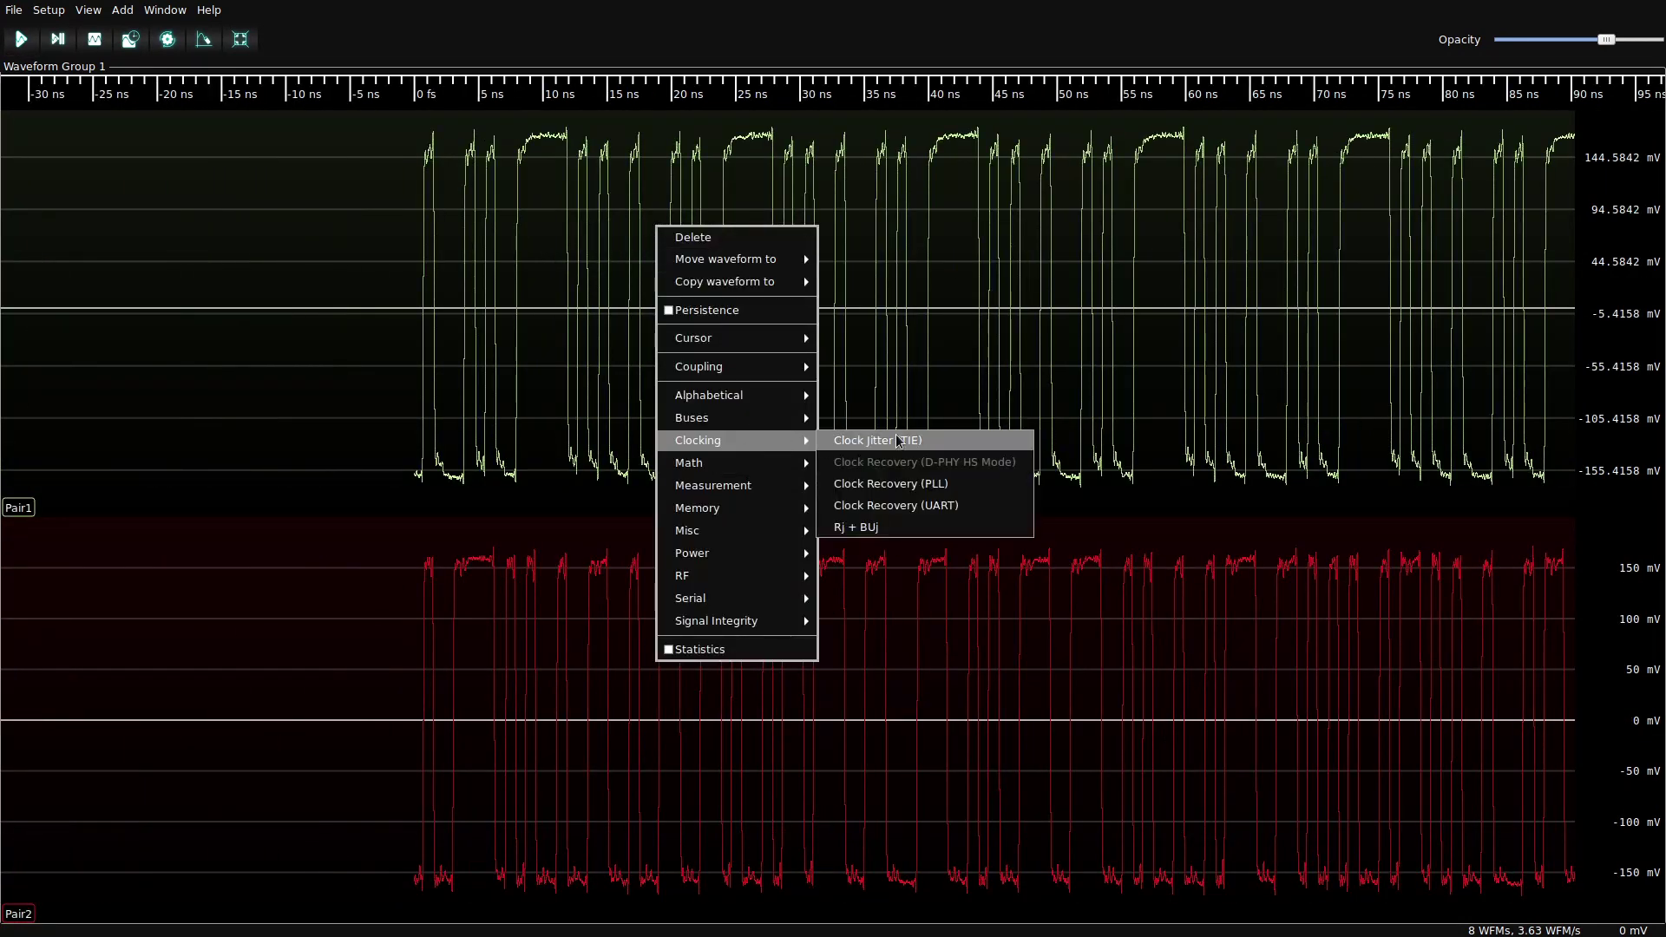
click(914, 484)
click(985, 576)
right_click(894, 217)
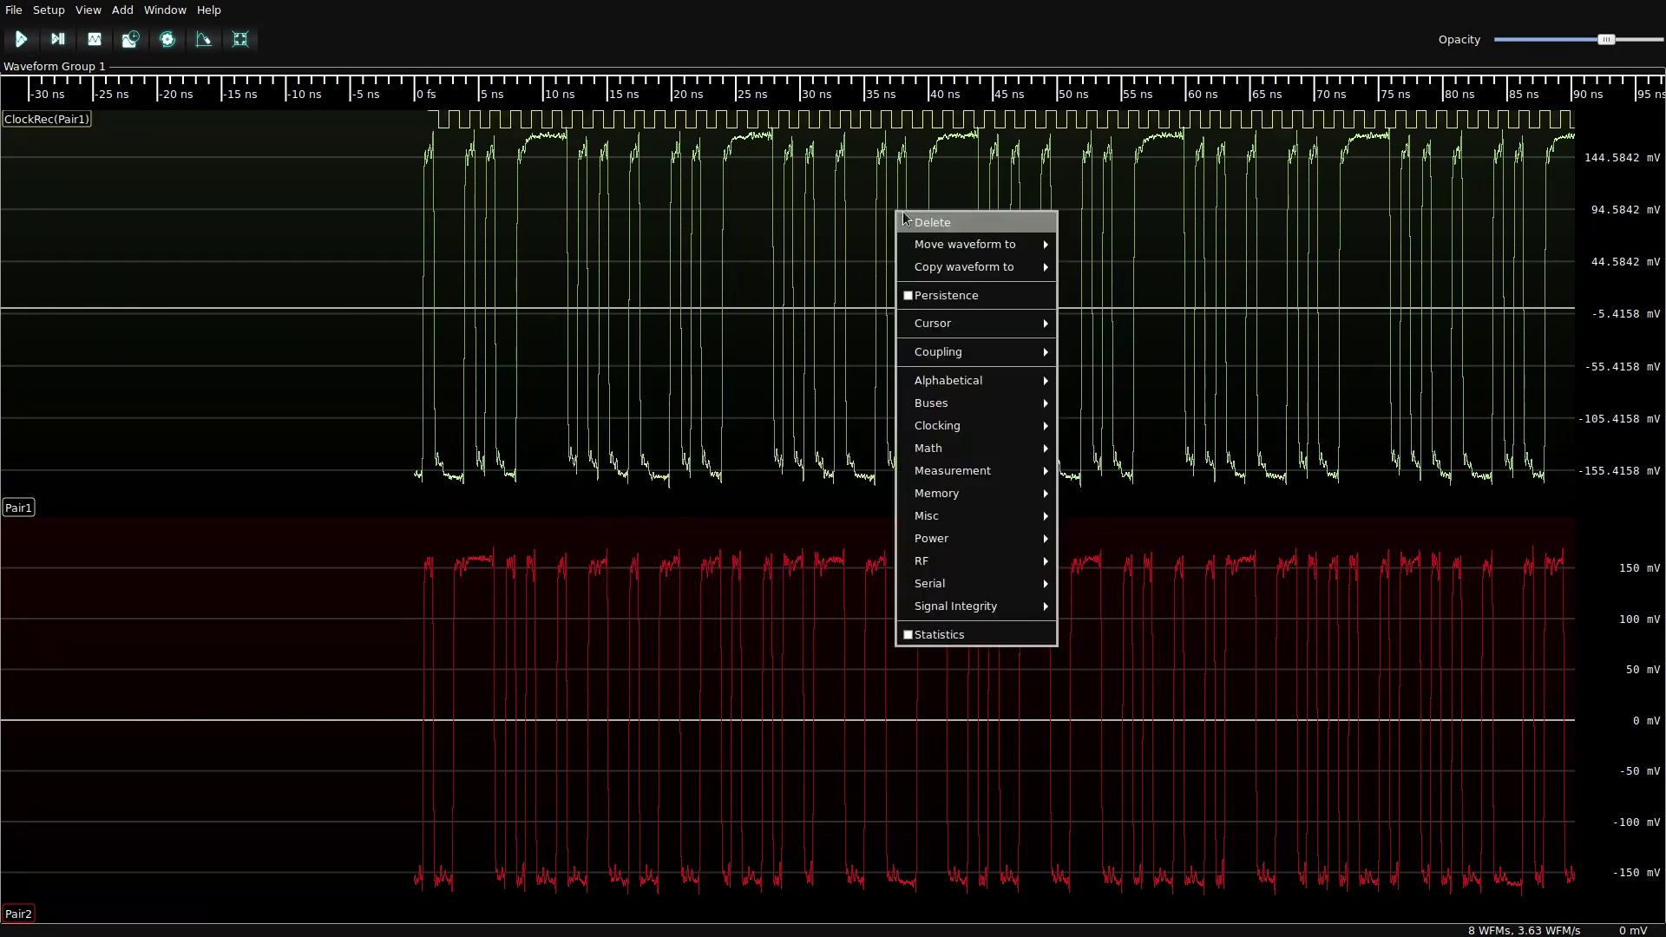
mouse_move(1011, 460)
click(1191, 726)
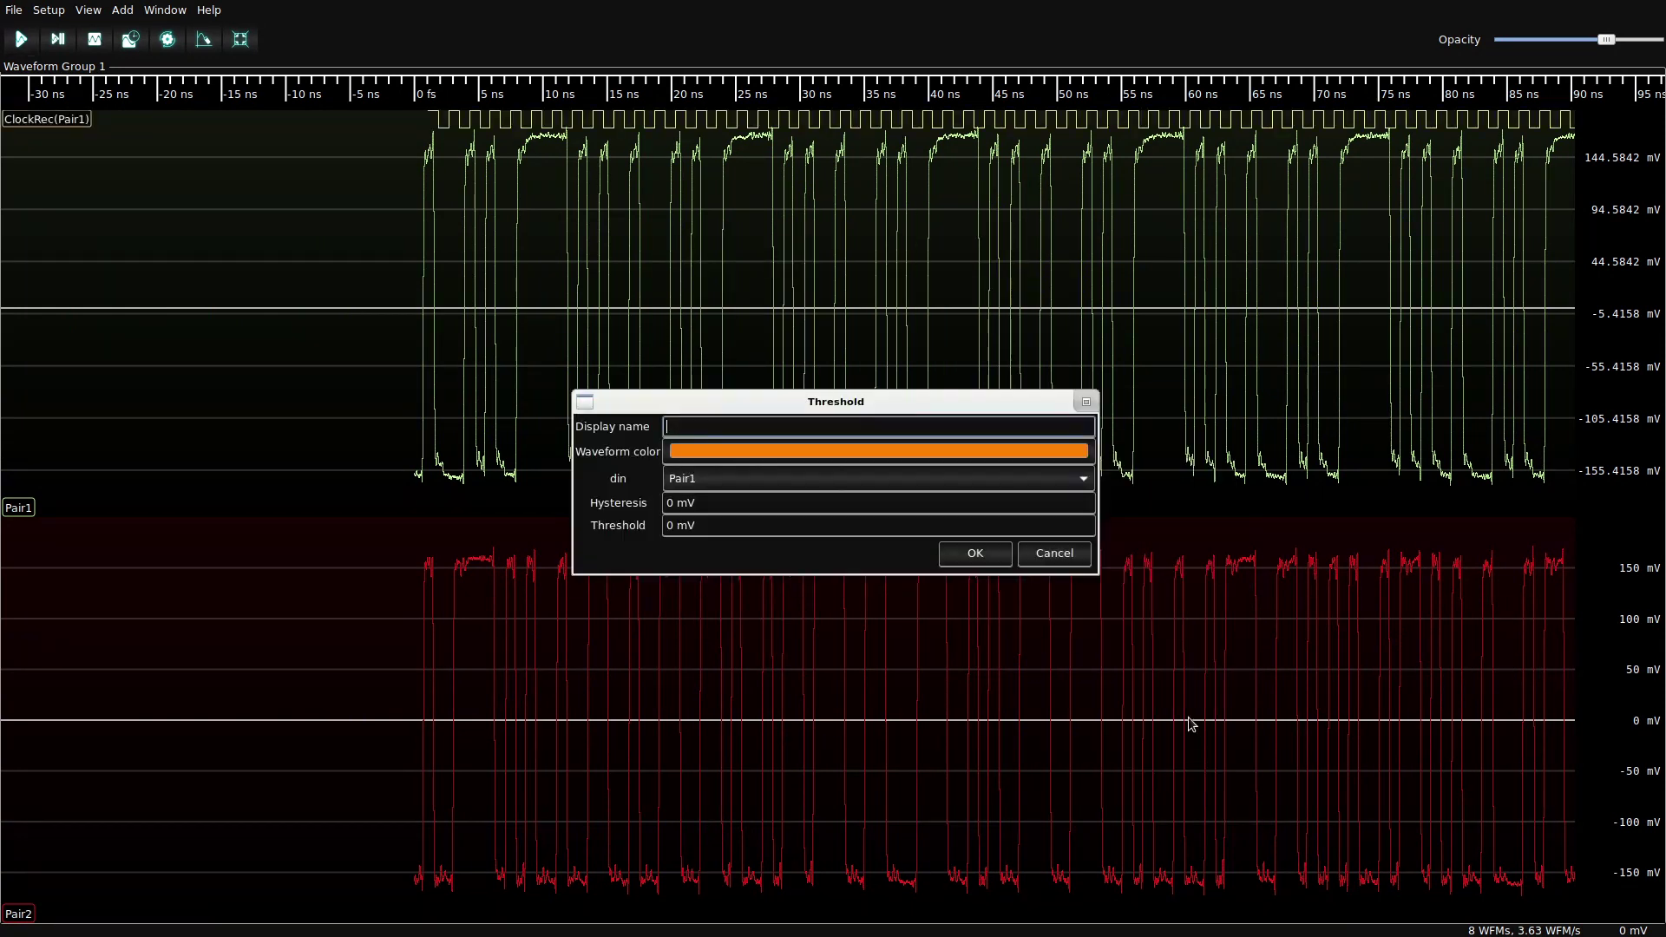
click(1002, 560)
- Decode Pair1 as 8b/10b (IBM) using Threshold(Pair1) data and ClockRec(Pair1) clock
right_click(925, 138)
mouse_move(1067, 510)
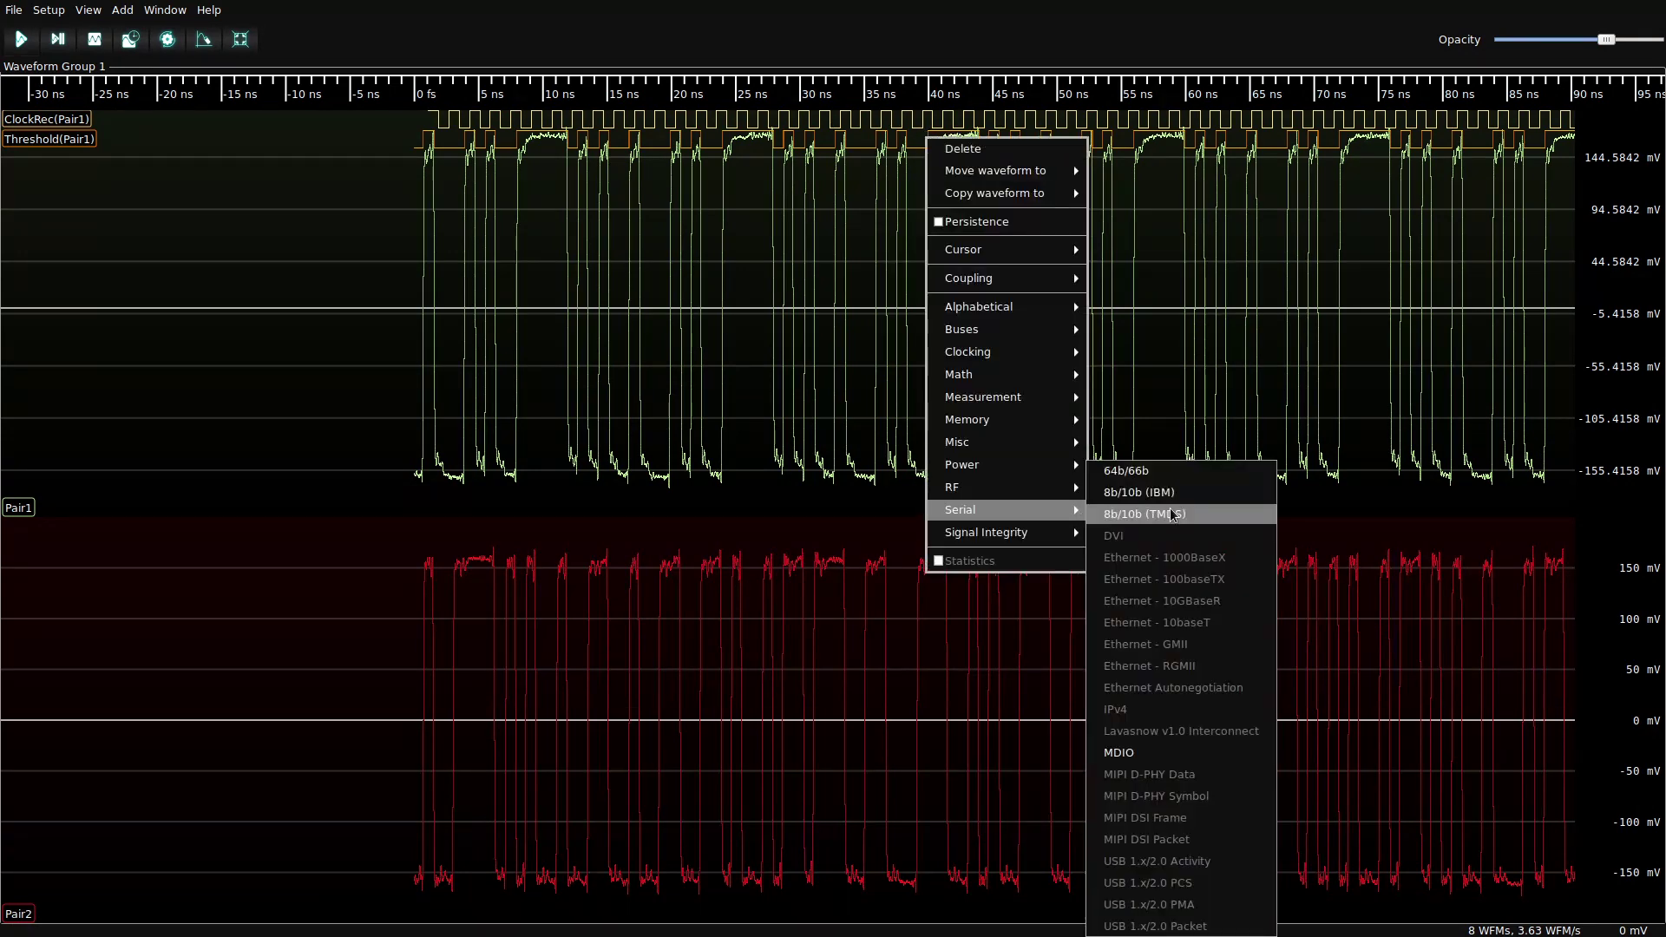
click(1166, 494)
click(732, 497)
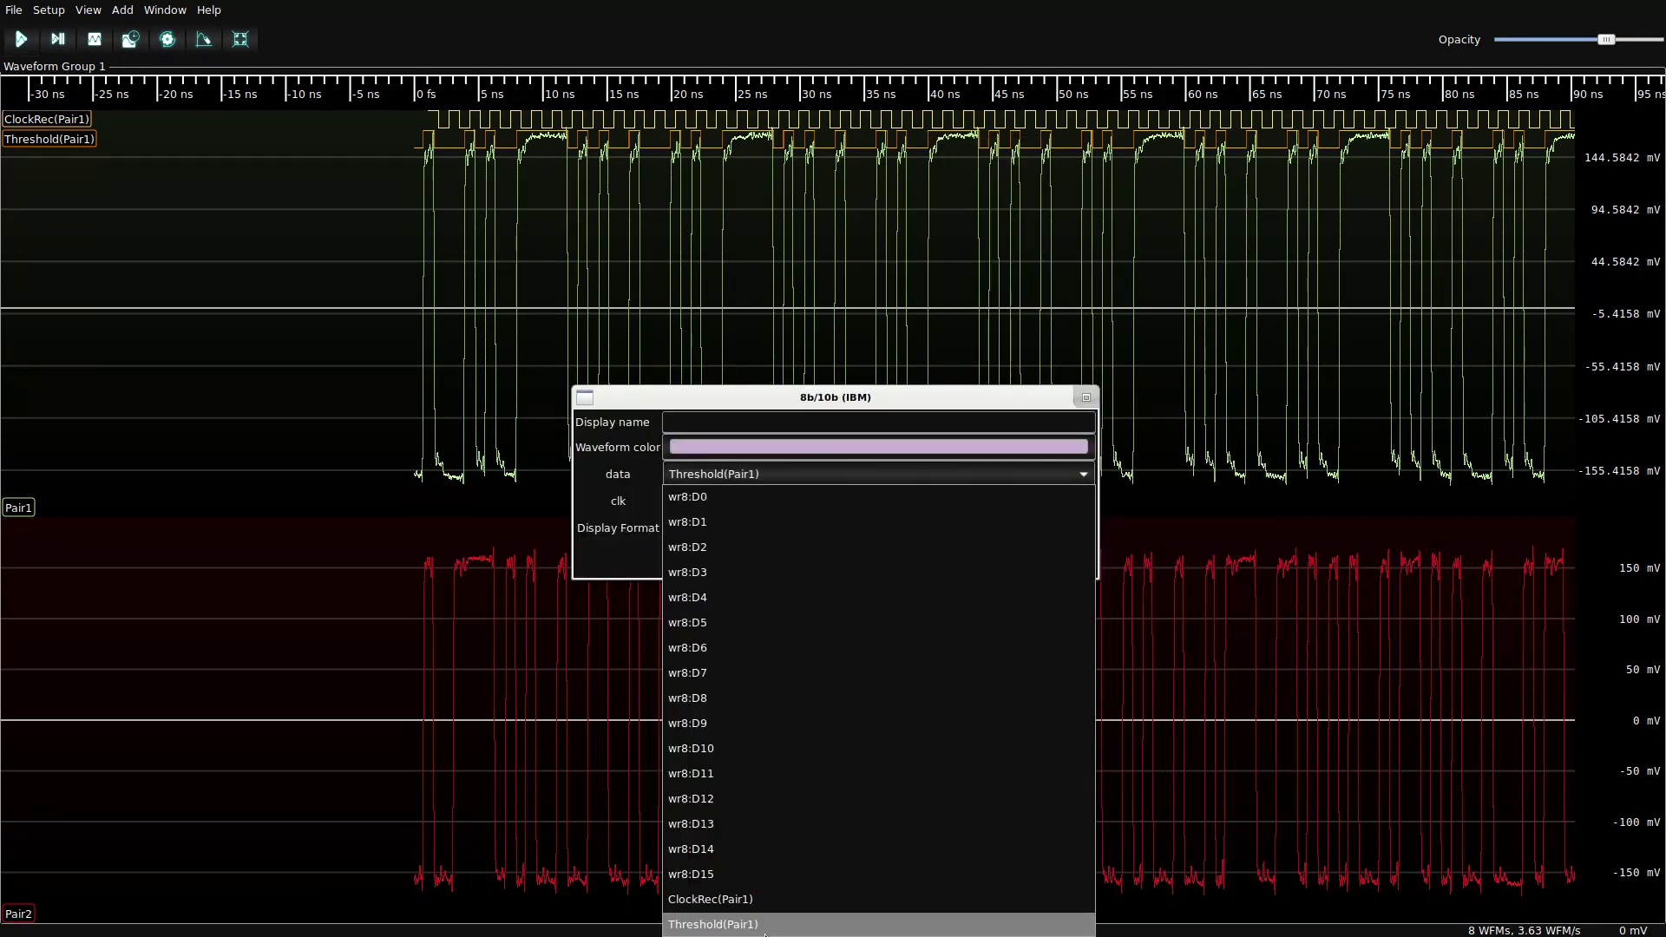
click(766, 928)
click(762, 499)
click(762, 493)
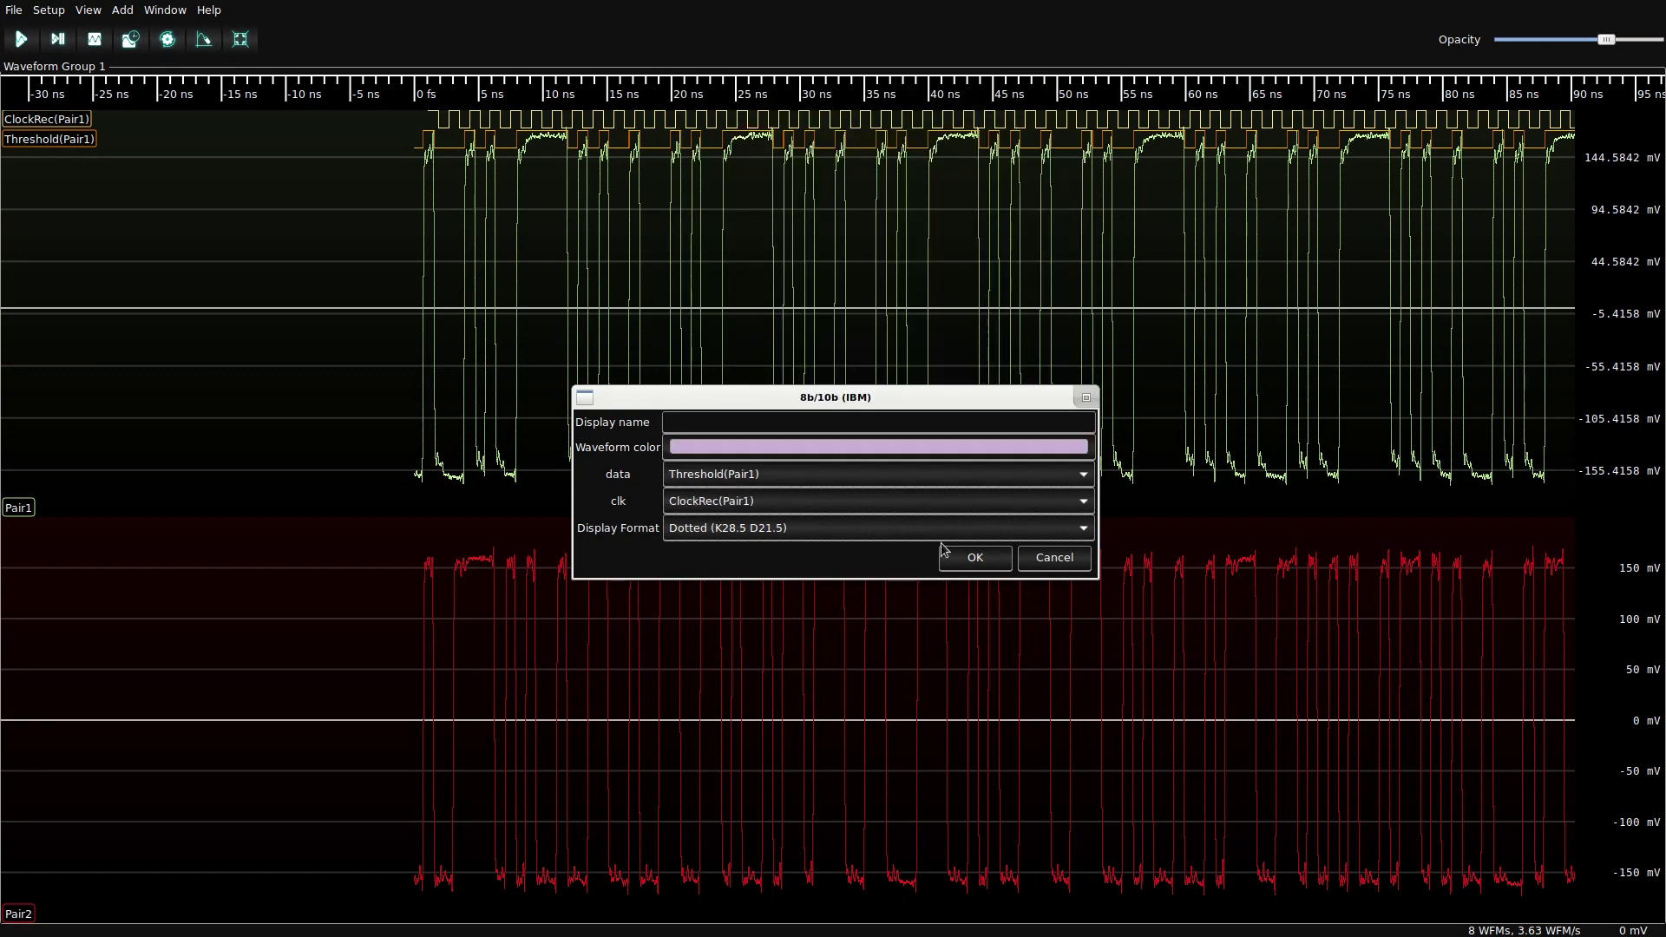
click(975, 558)
scroll(692, 245, right, 5)
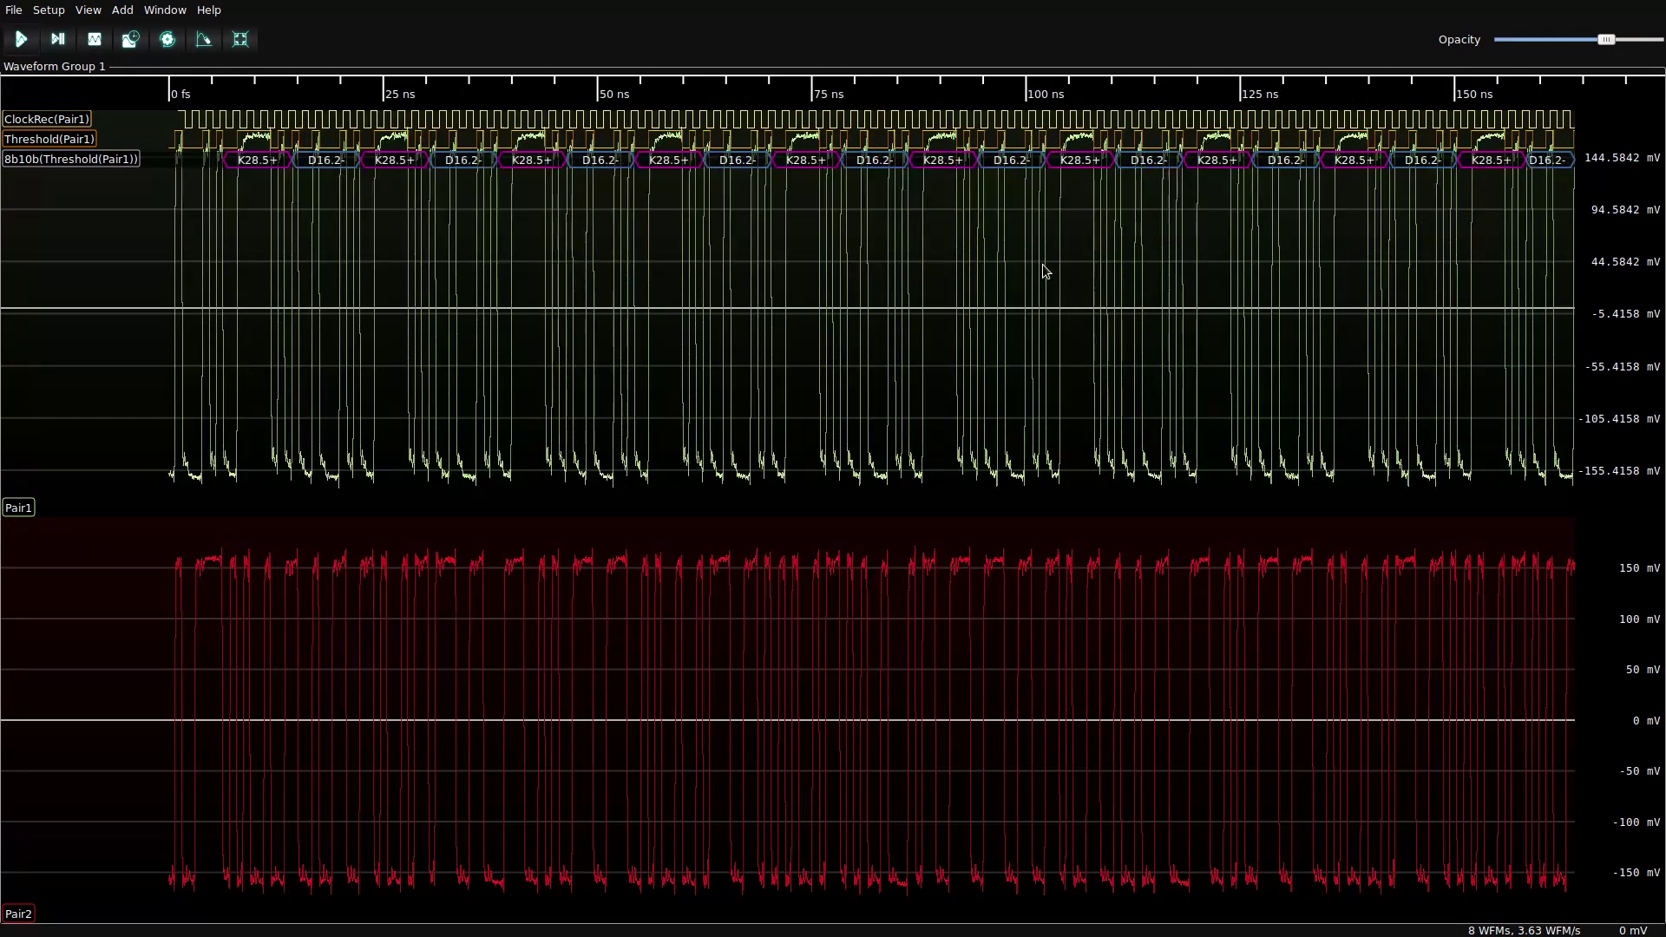
- Add PLL clock recovery to Pair2 with default settings
right_click(896, 668)
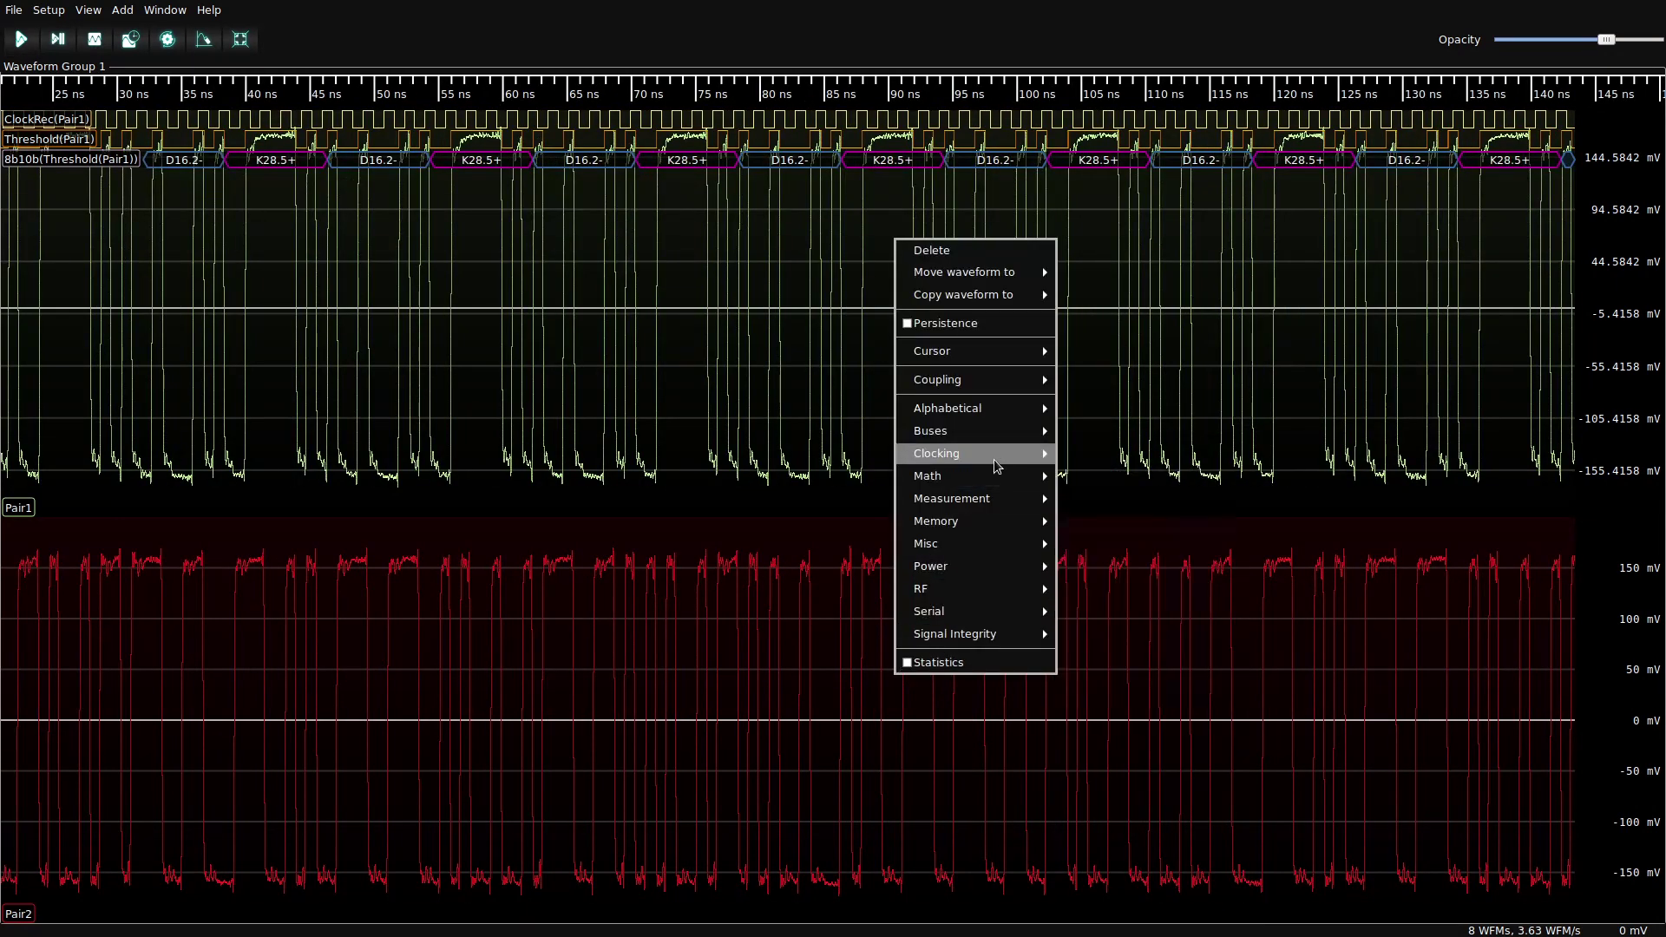
mouse_move(955, 453)
click(1154, 496)
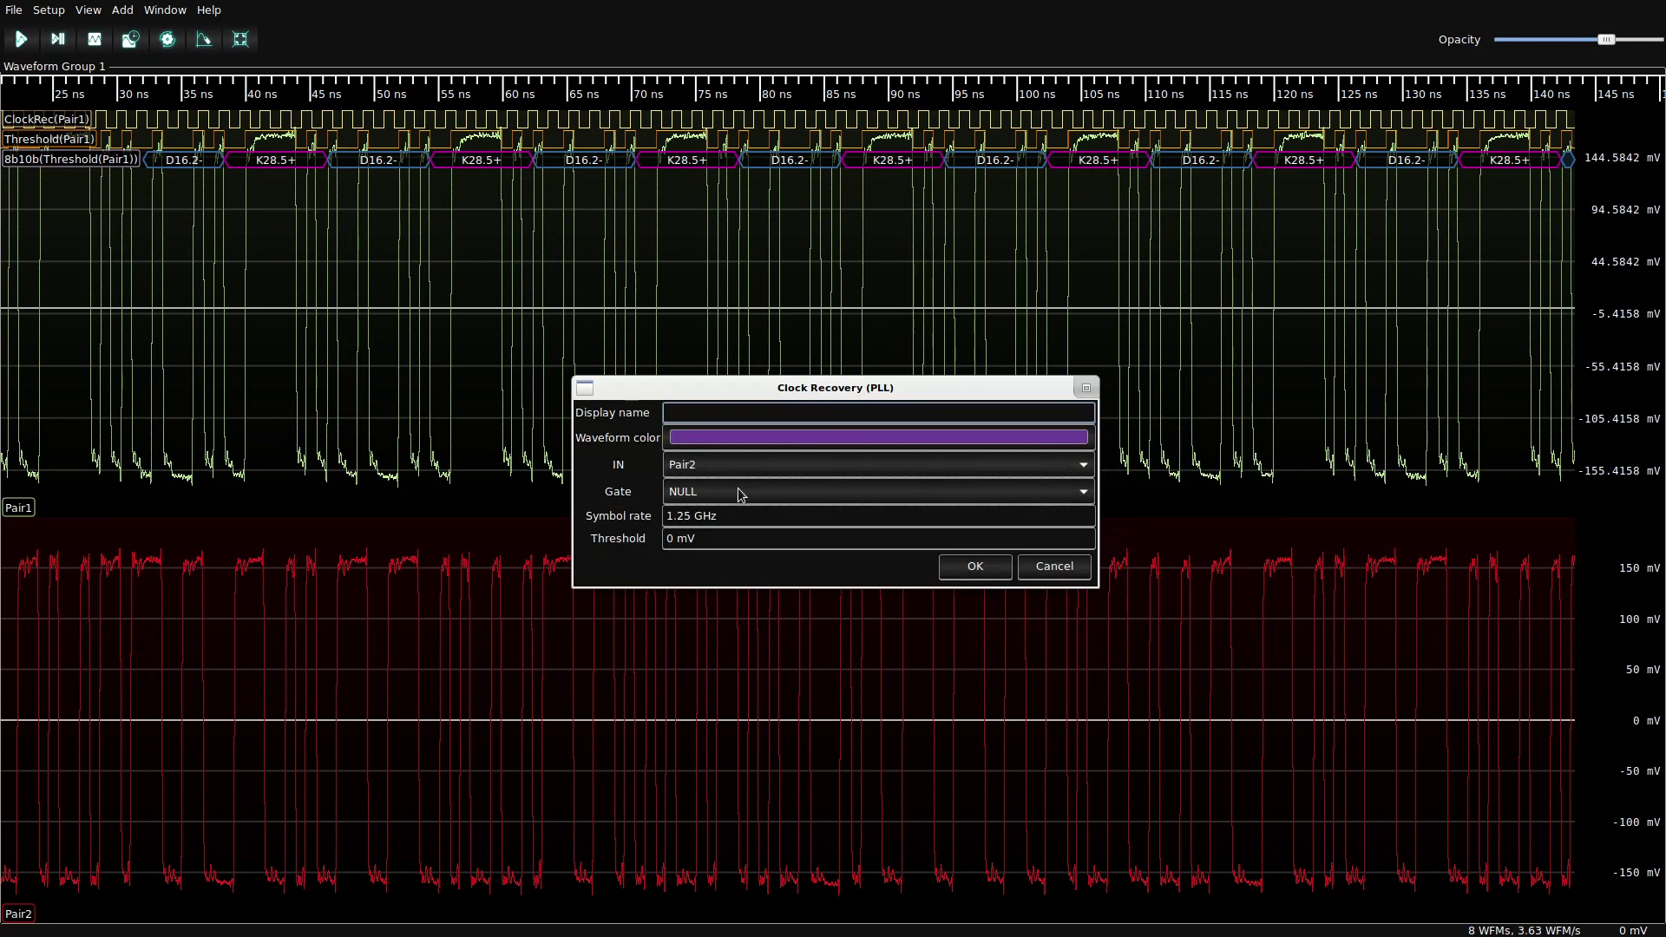
click(974, 566)
- Abandon a mistaken Subtract filter and add a Threshold filter to Pair2 instead
right_click(946, 668)
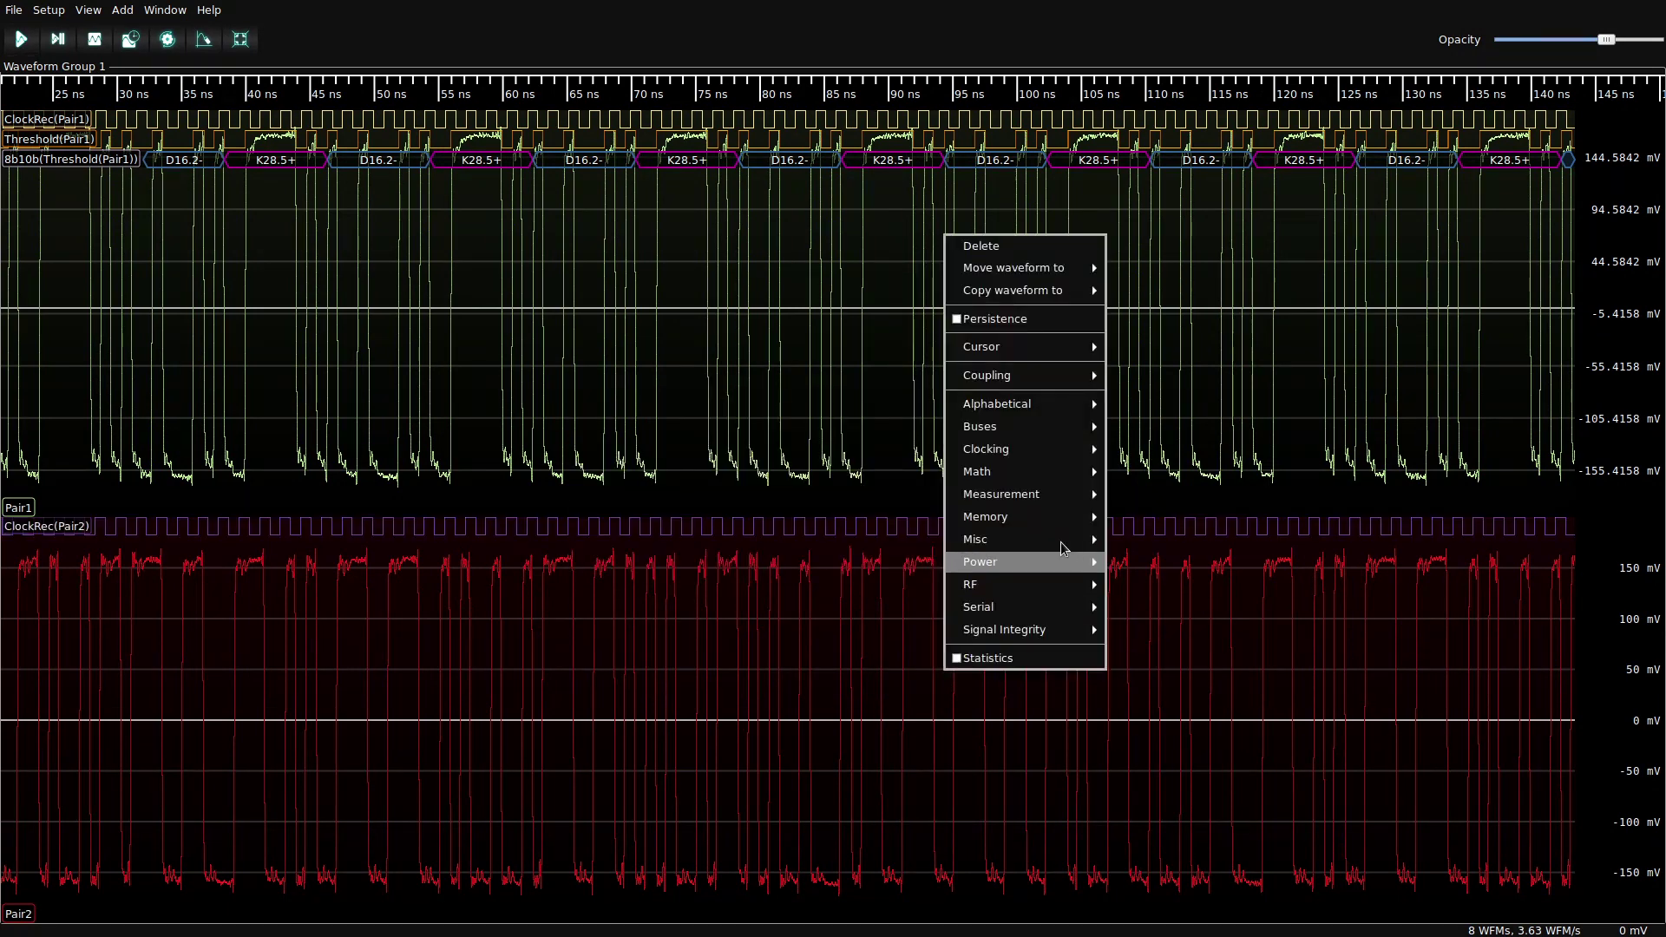
mouse_move(1066, 473)
click(1220, 691)
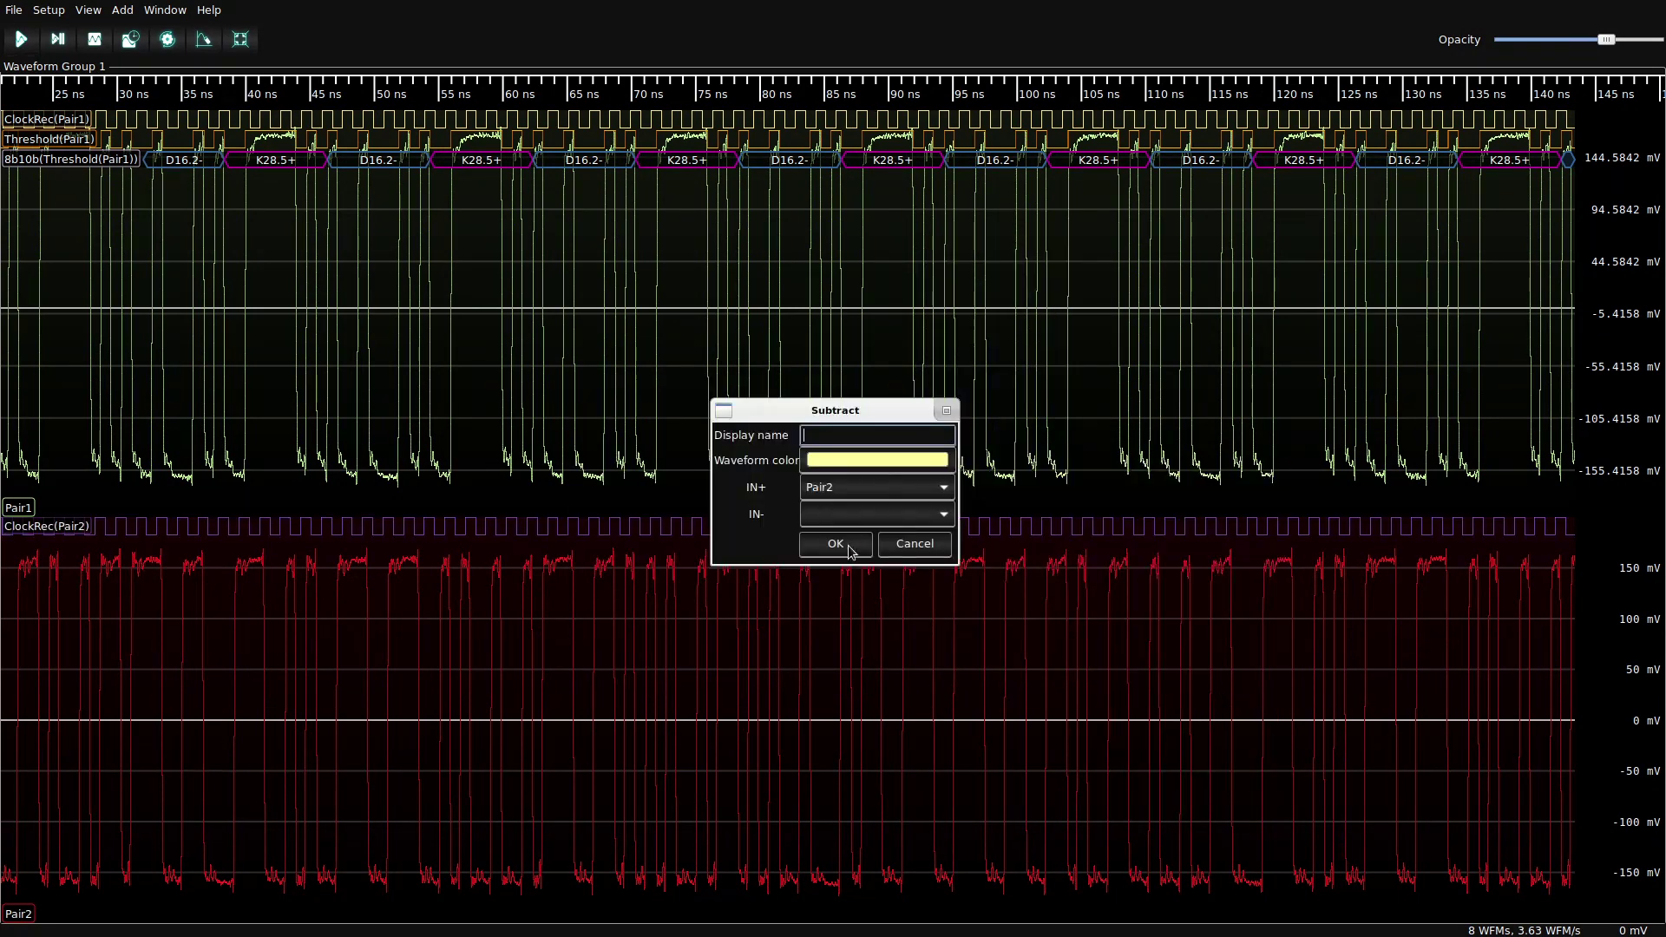
click(875, 523)
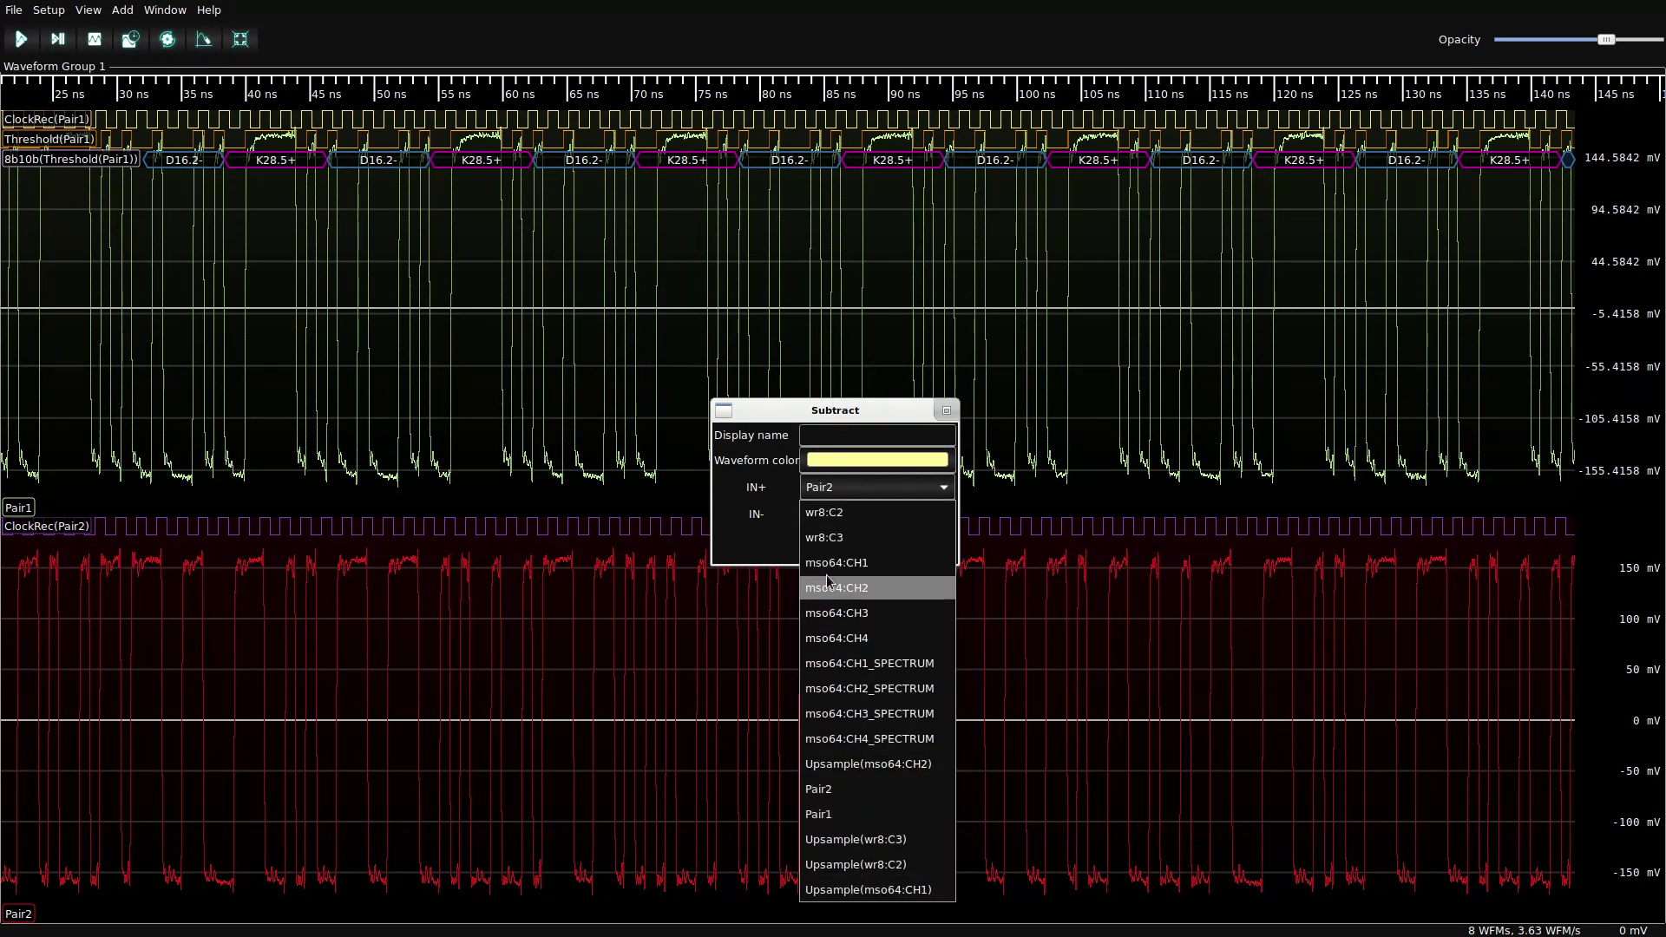
click(755, 500)
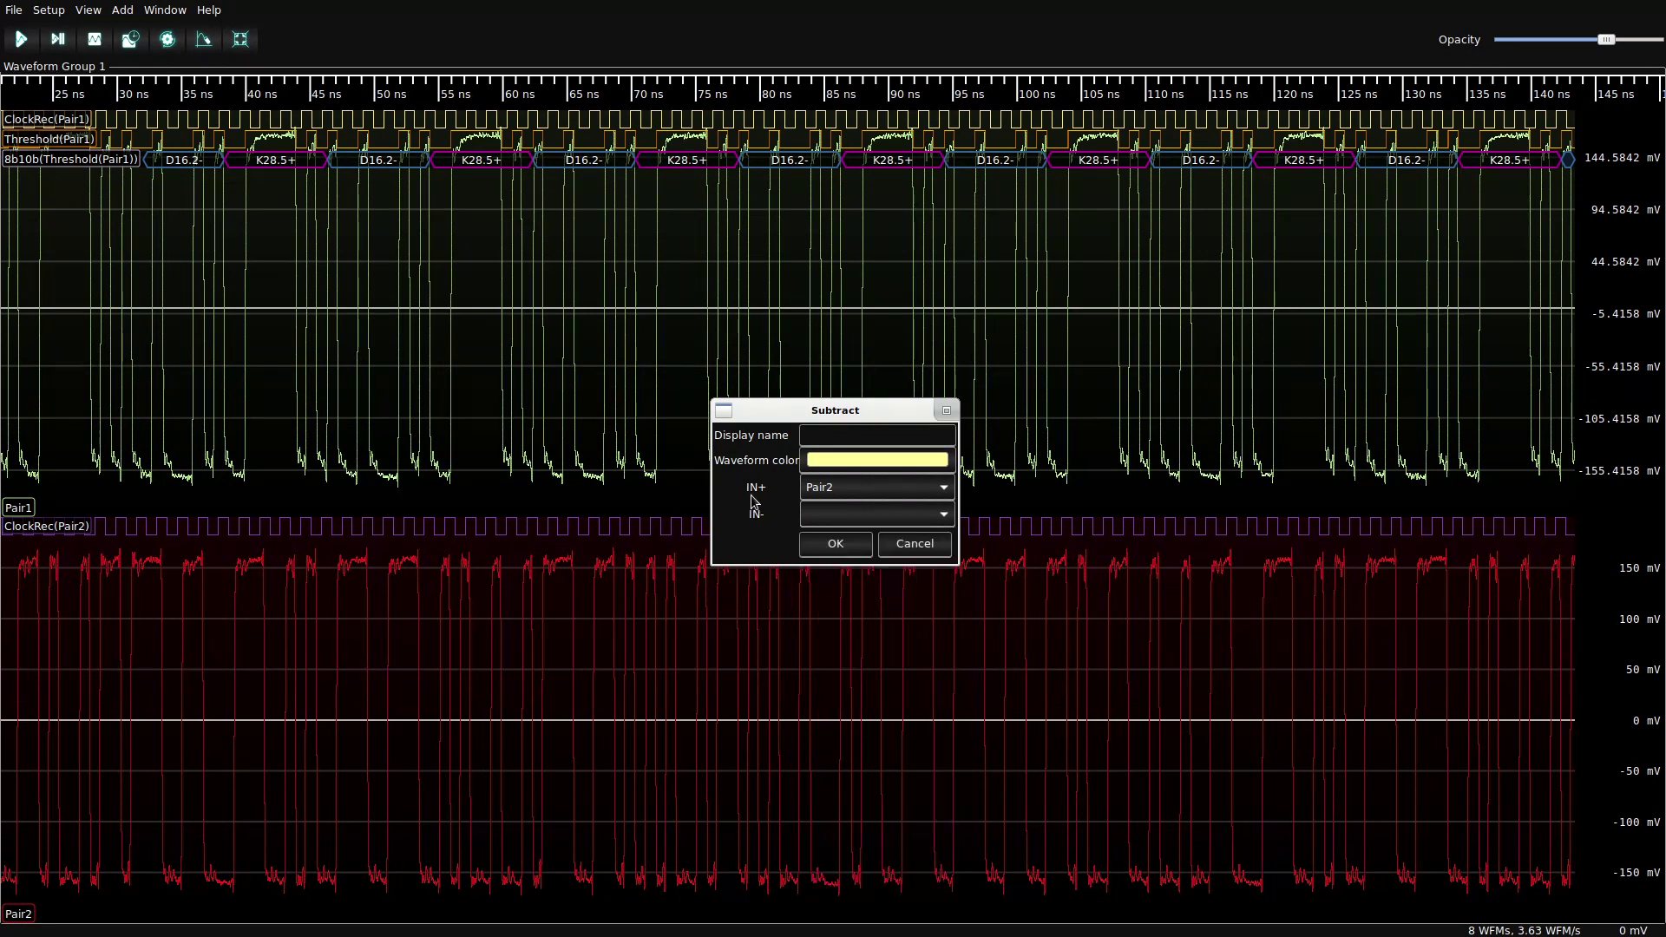
click(903, 541)
right_click(880, 641)
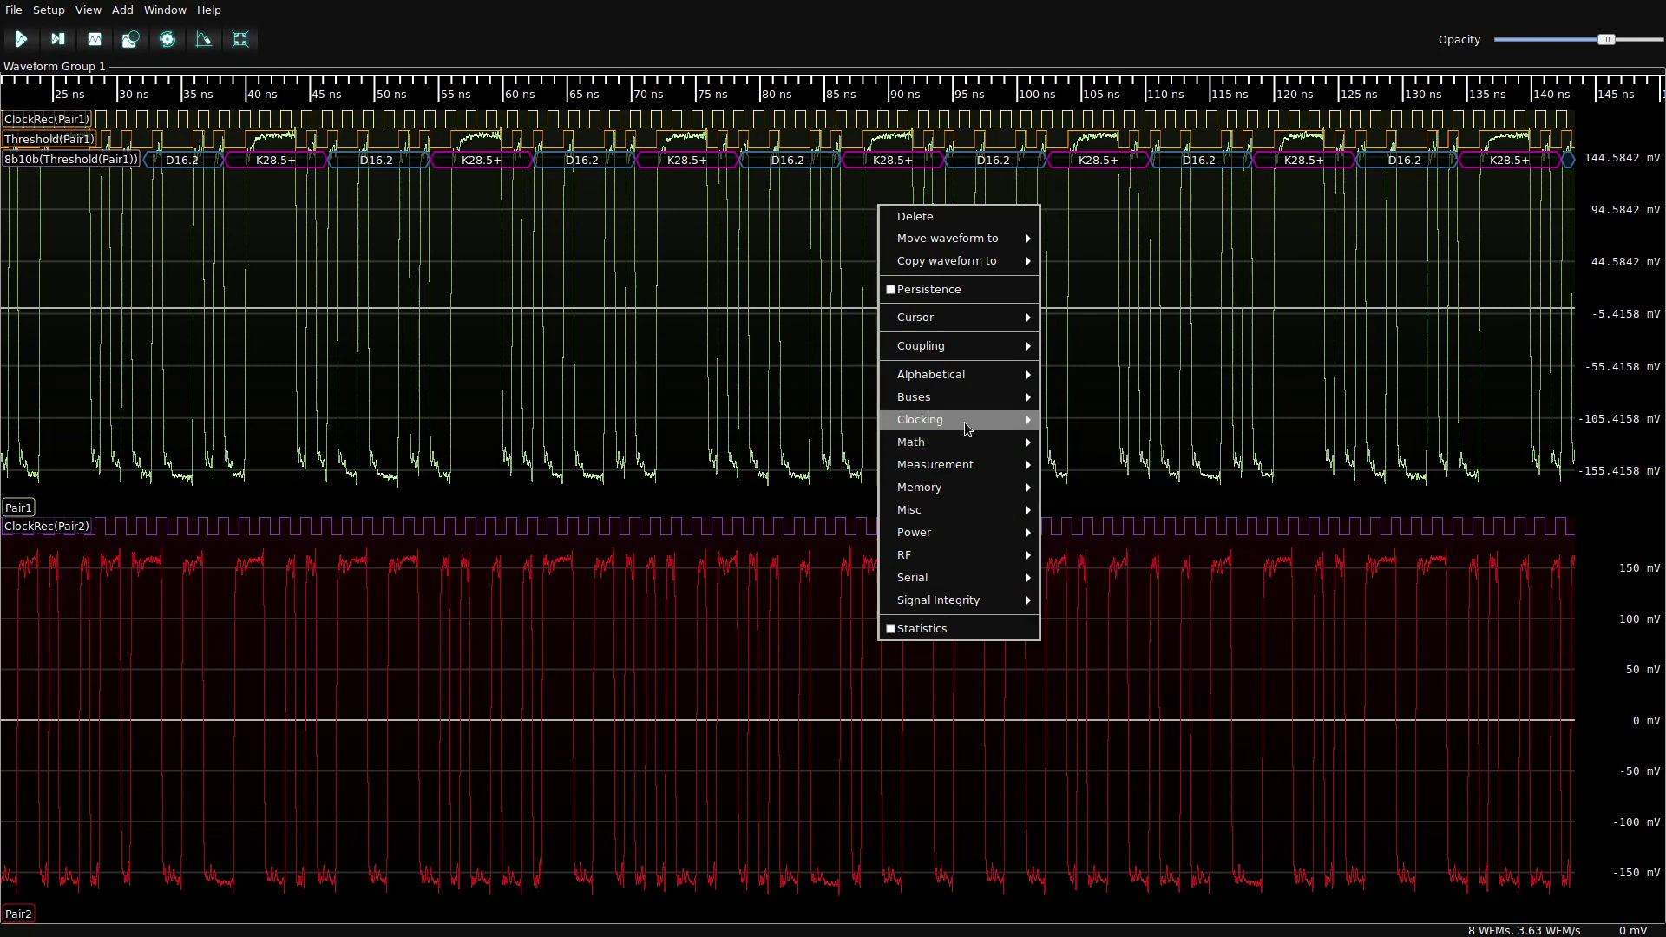
mouse_move(968, 427)
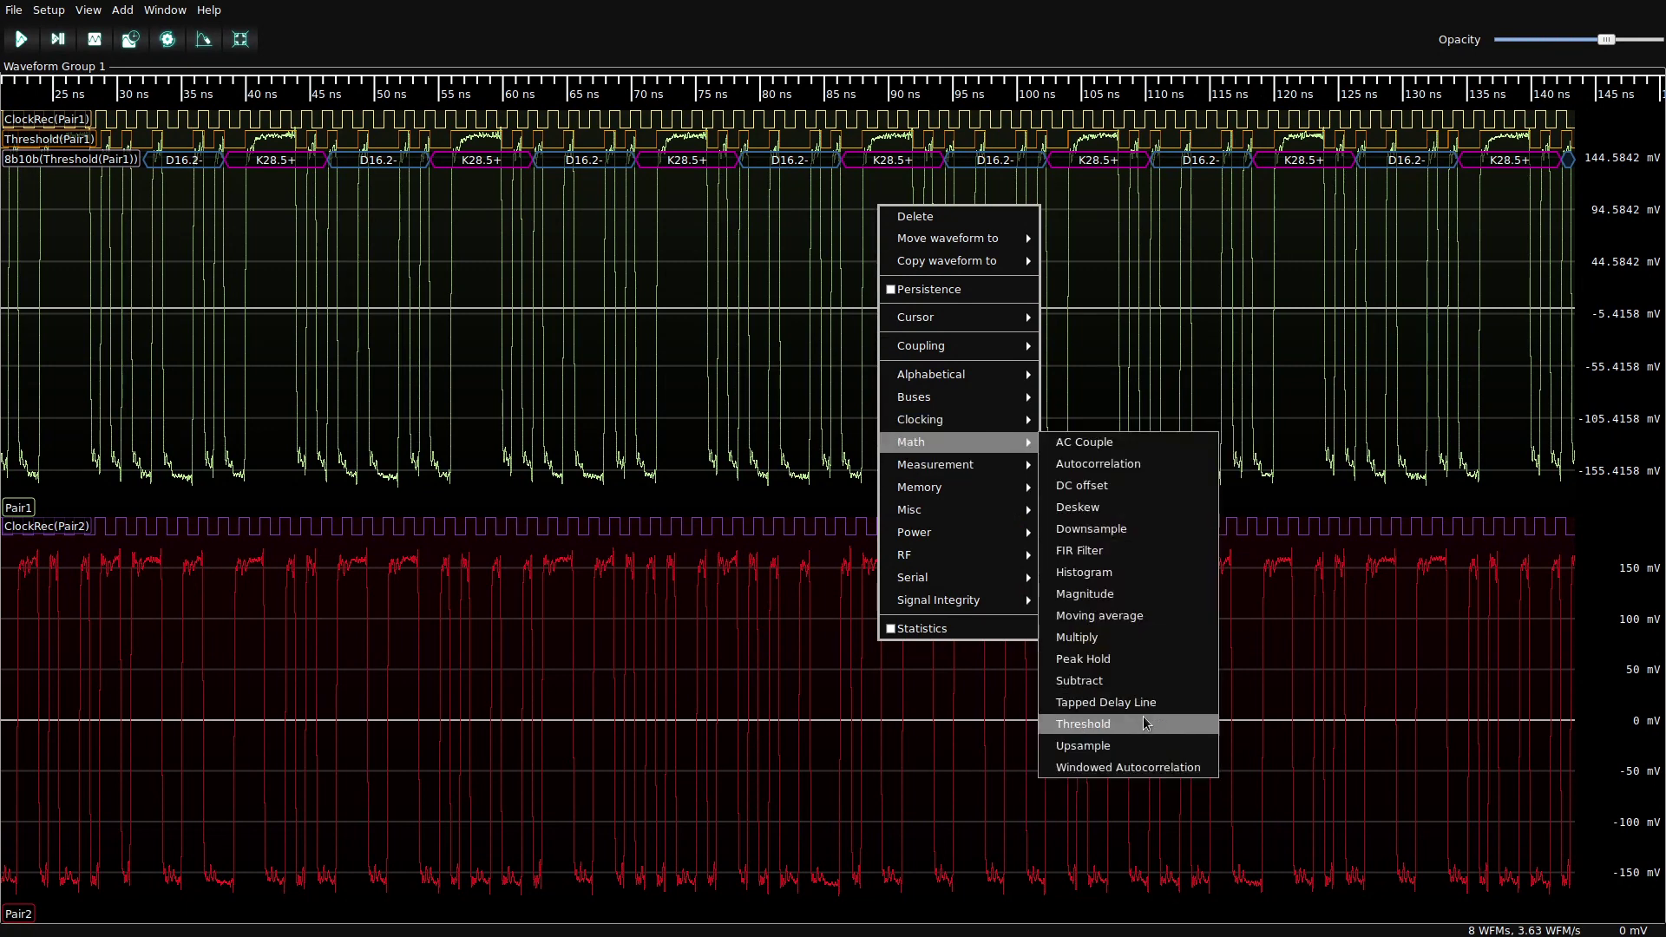
click(1085, 722)
click(955, 558)
- Decode Pair2 as 8b/10b (IBM) clocked by ClockRec(Pair2)
right_click(963, 556)
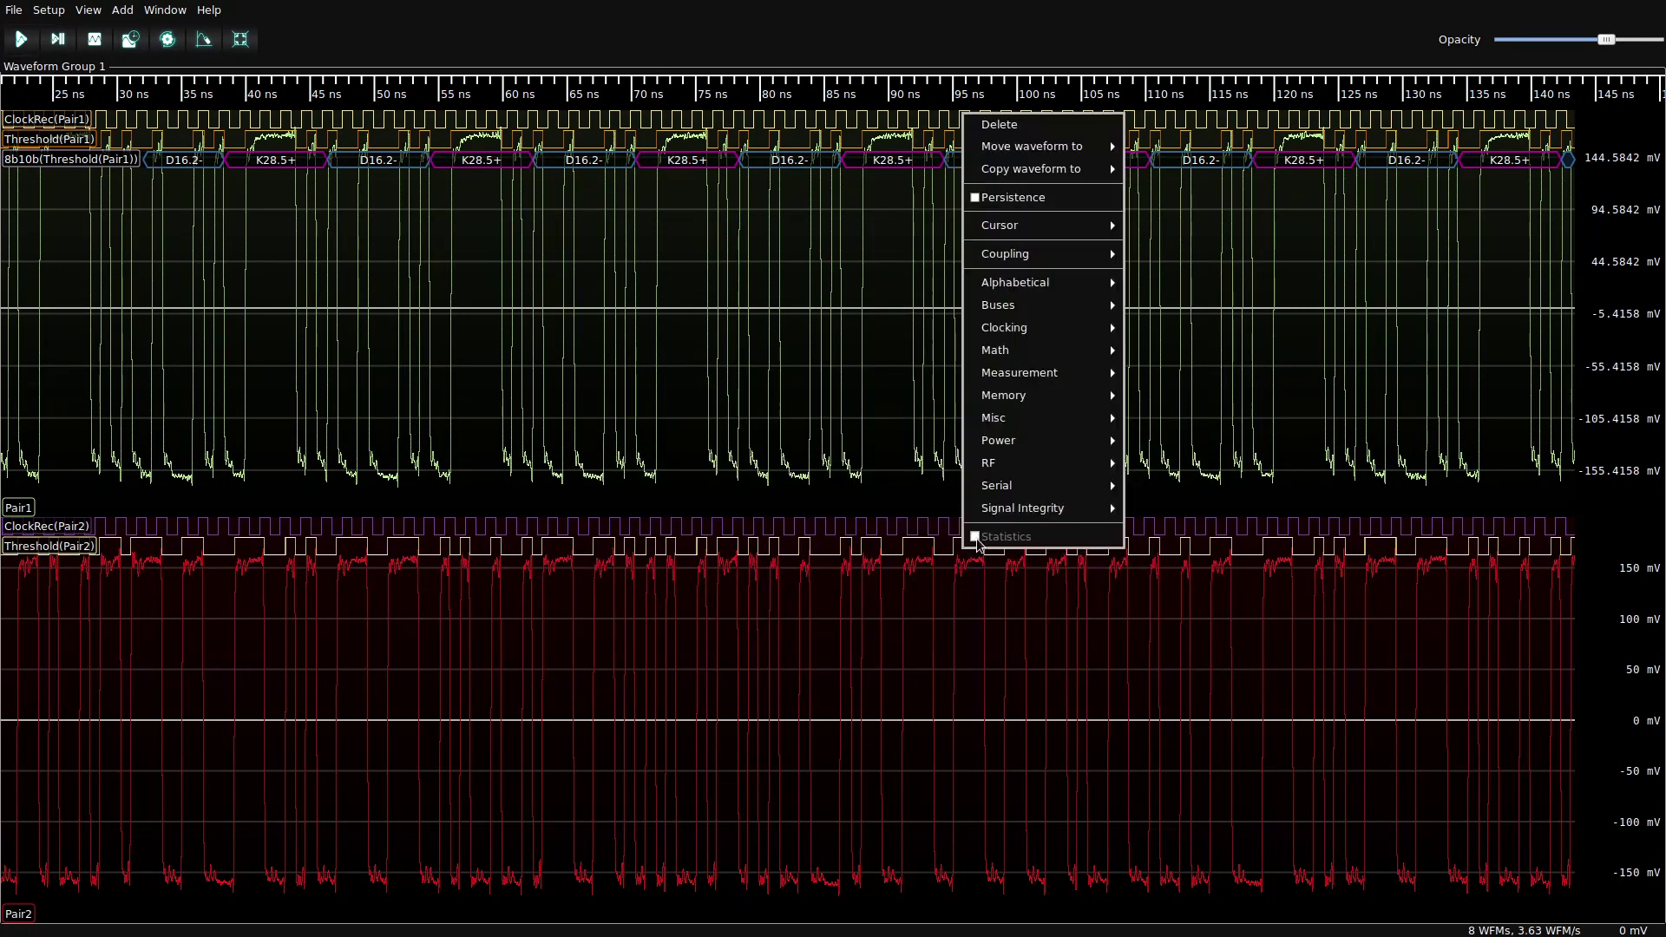
mouse_move(1042, 485)
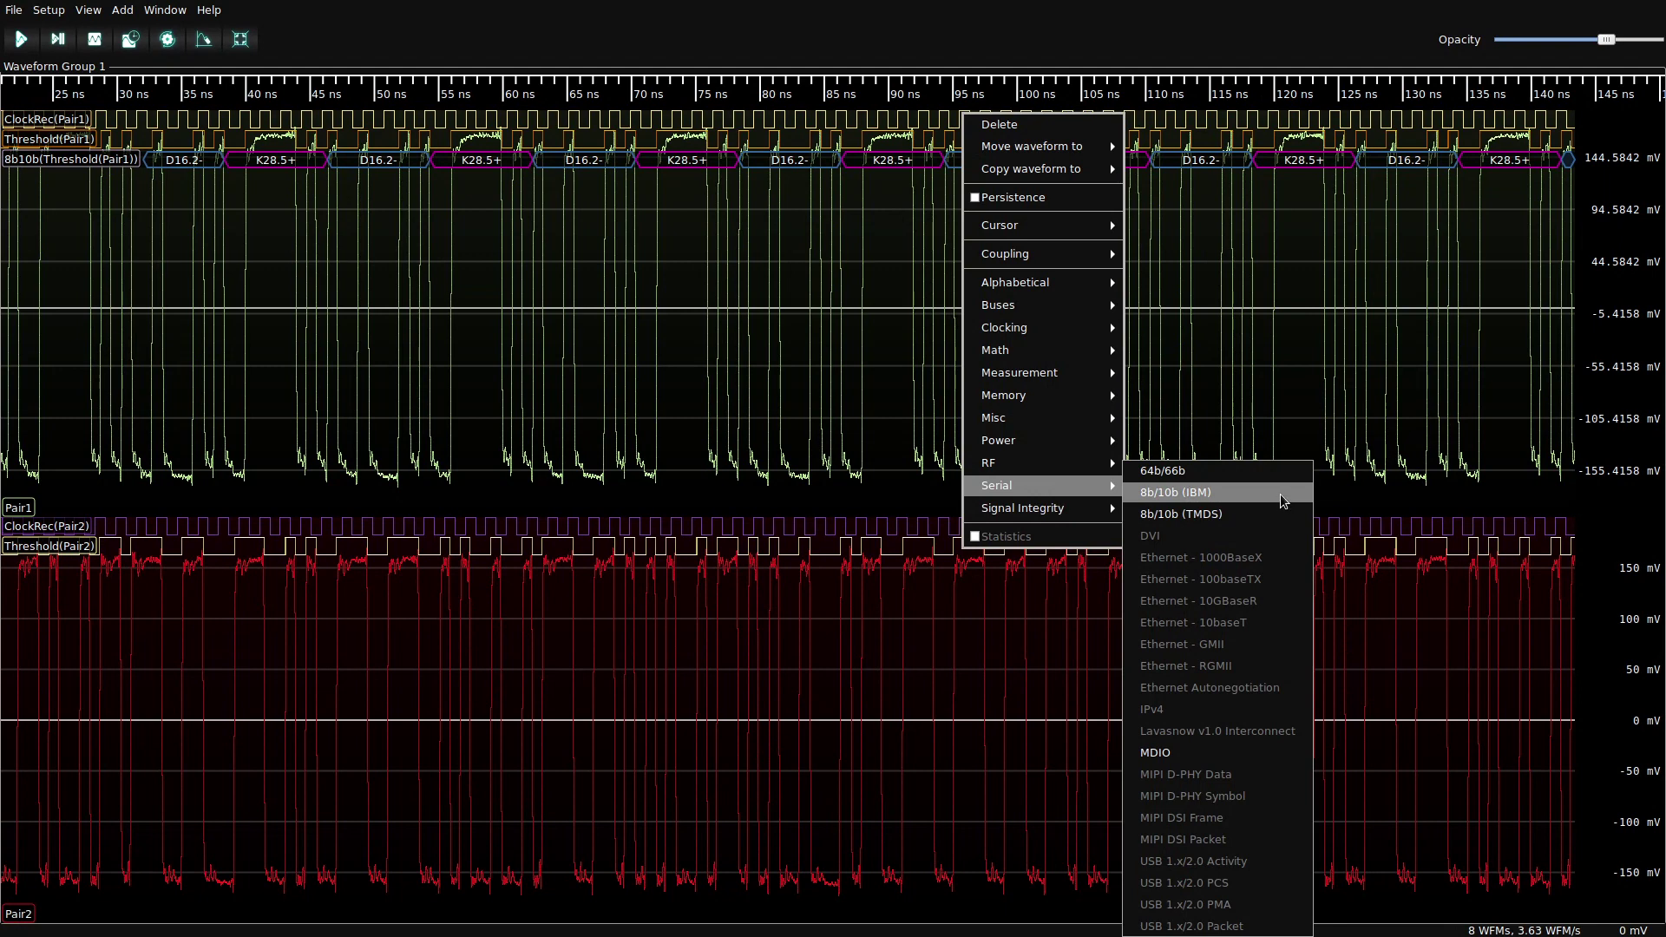
click(1284, 501)
click(692, 510)
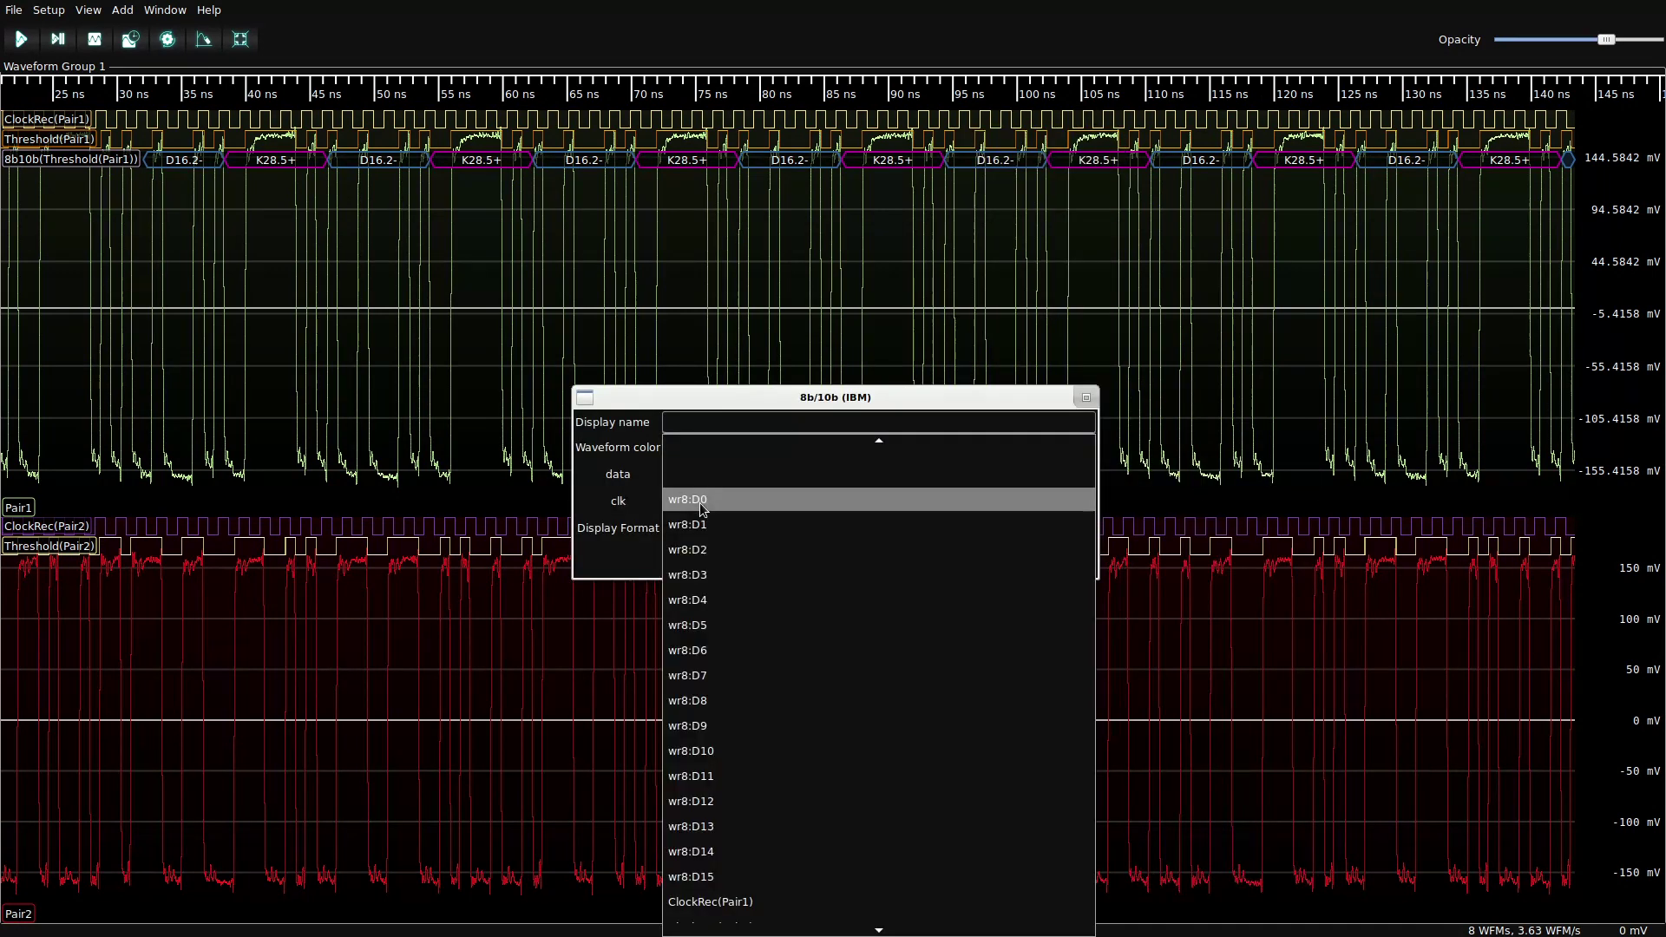
click(822, 905)
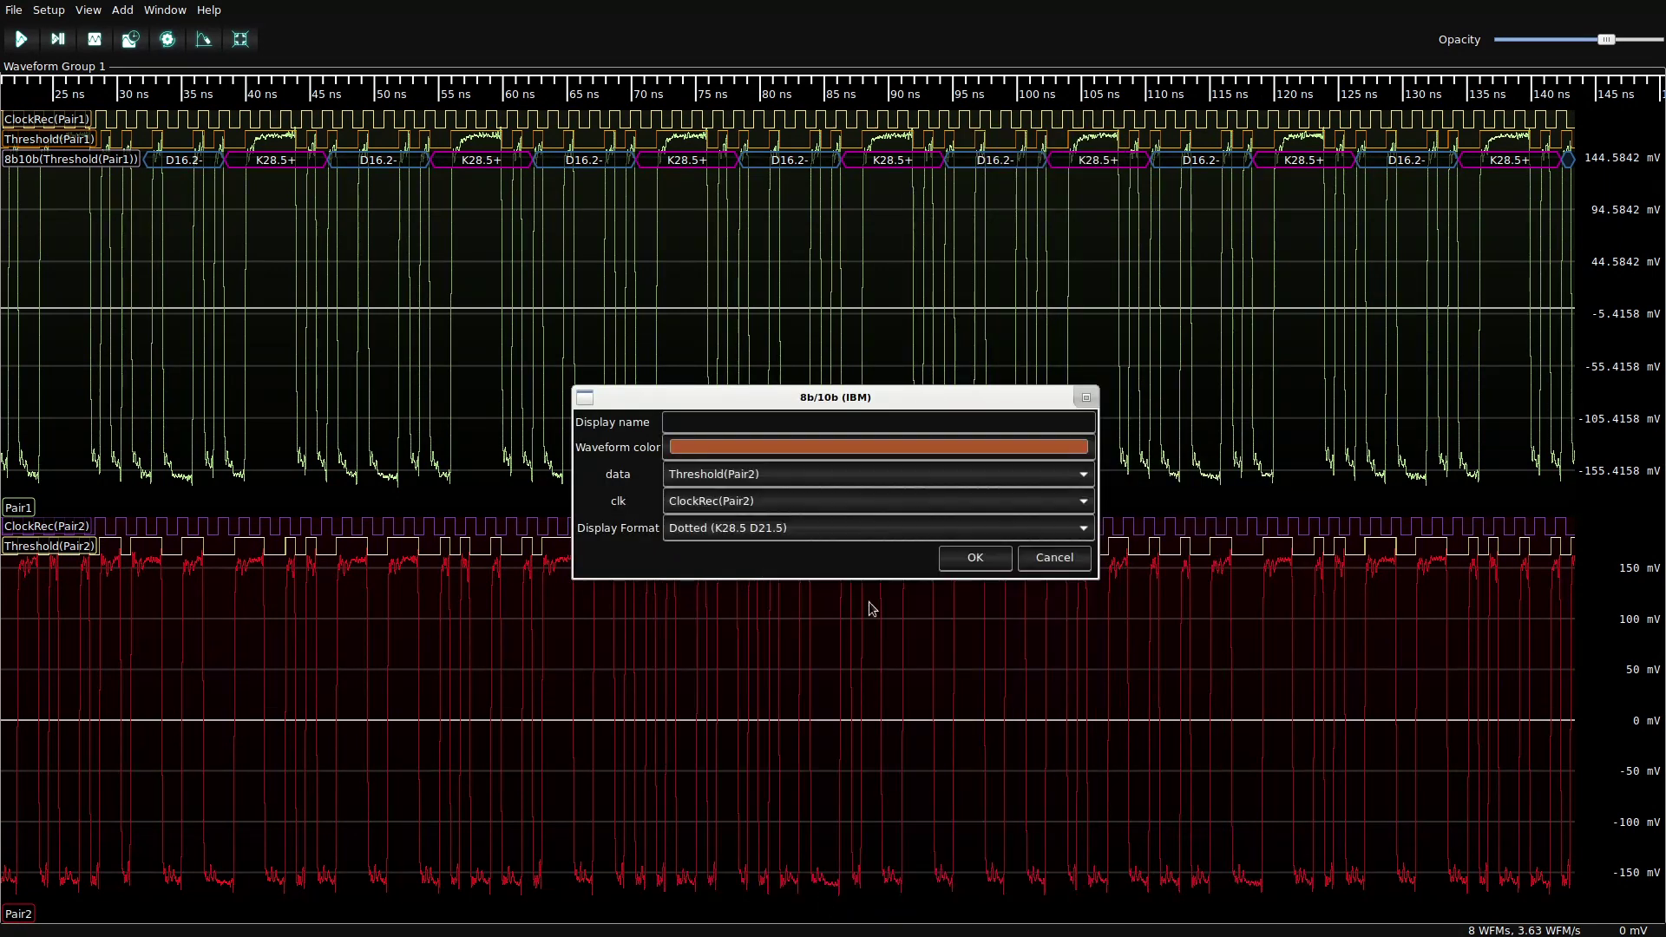
click(972, 557)
scroll(694, 564, down, 3)
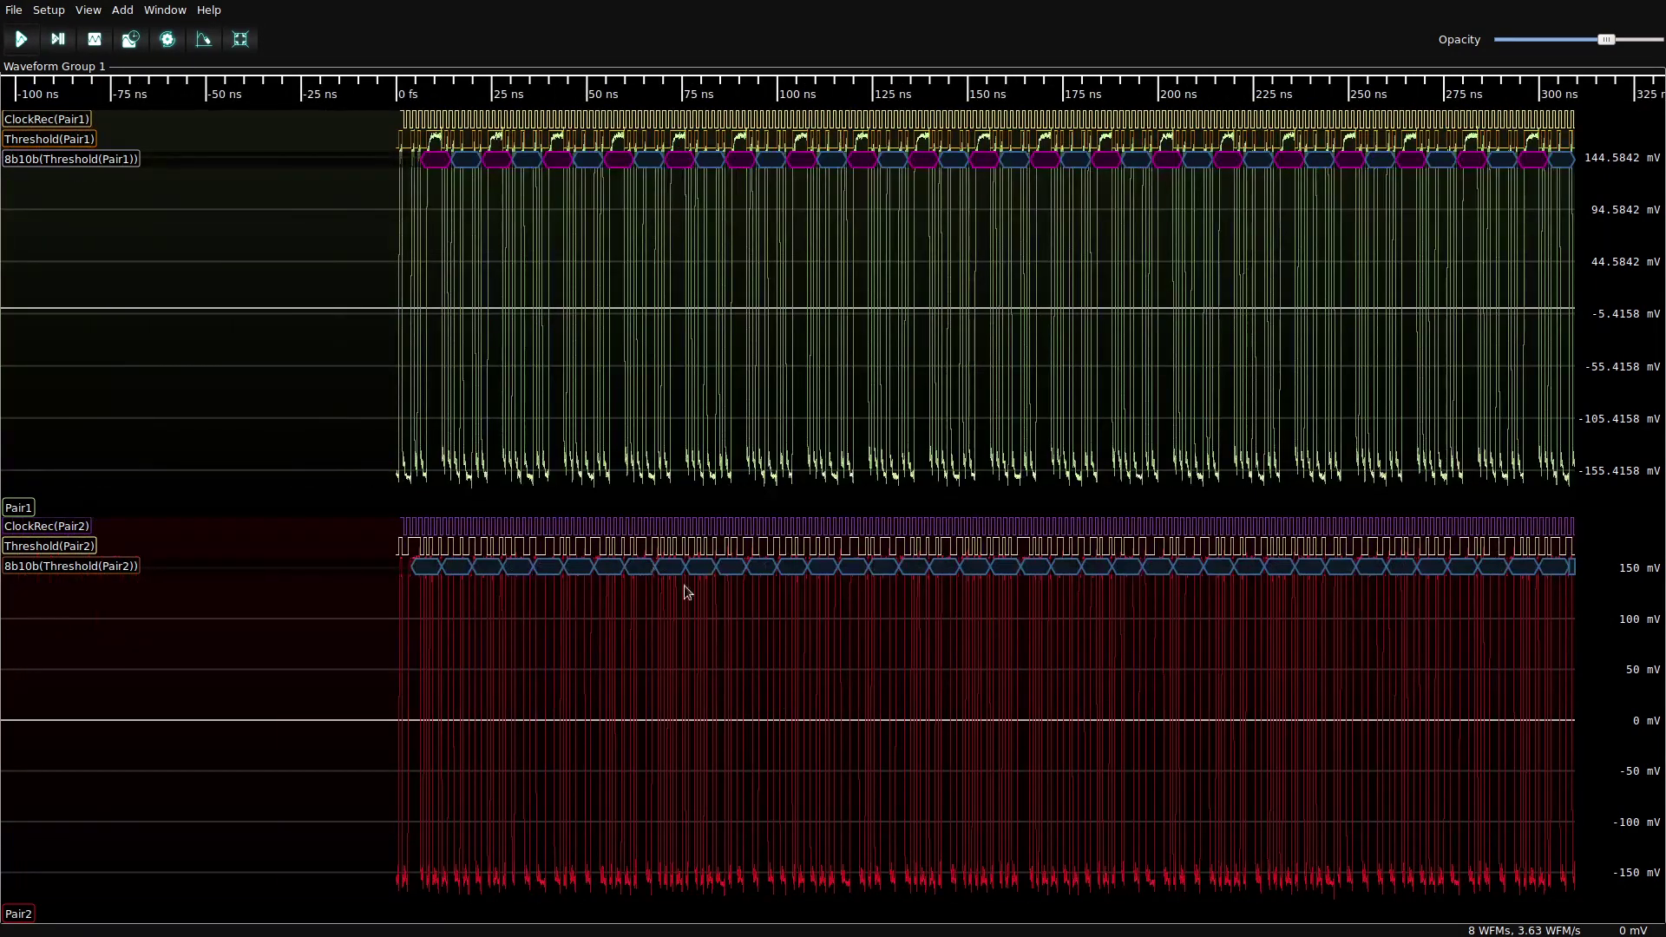
scroll(684, 592, down, 5)
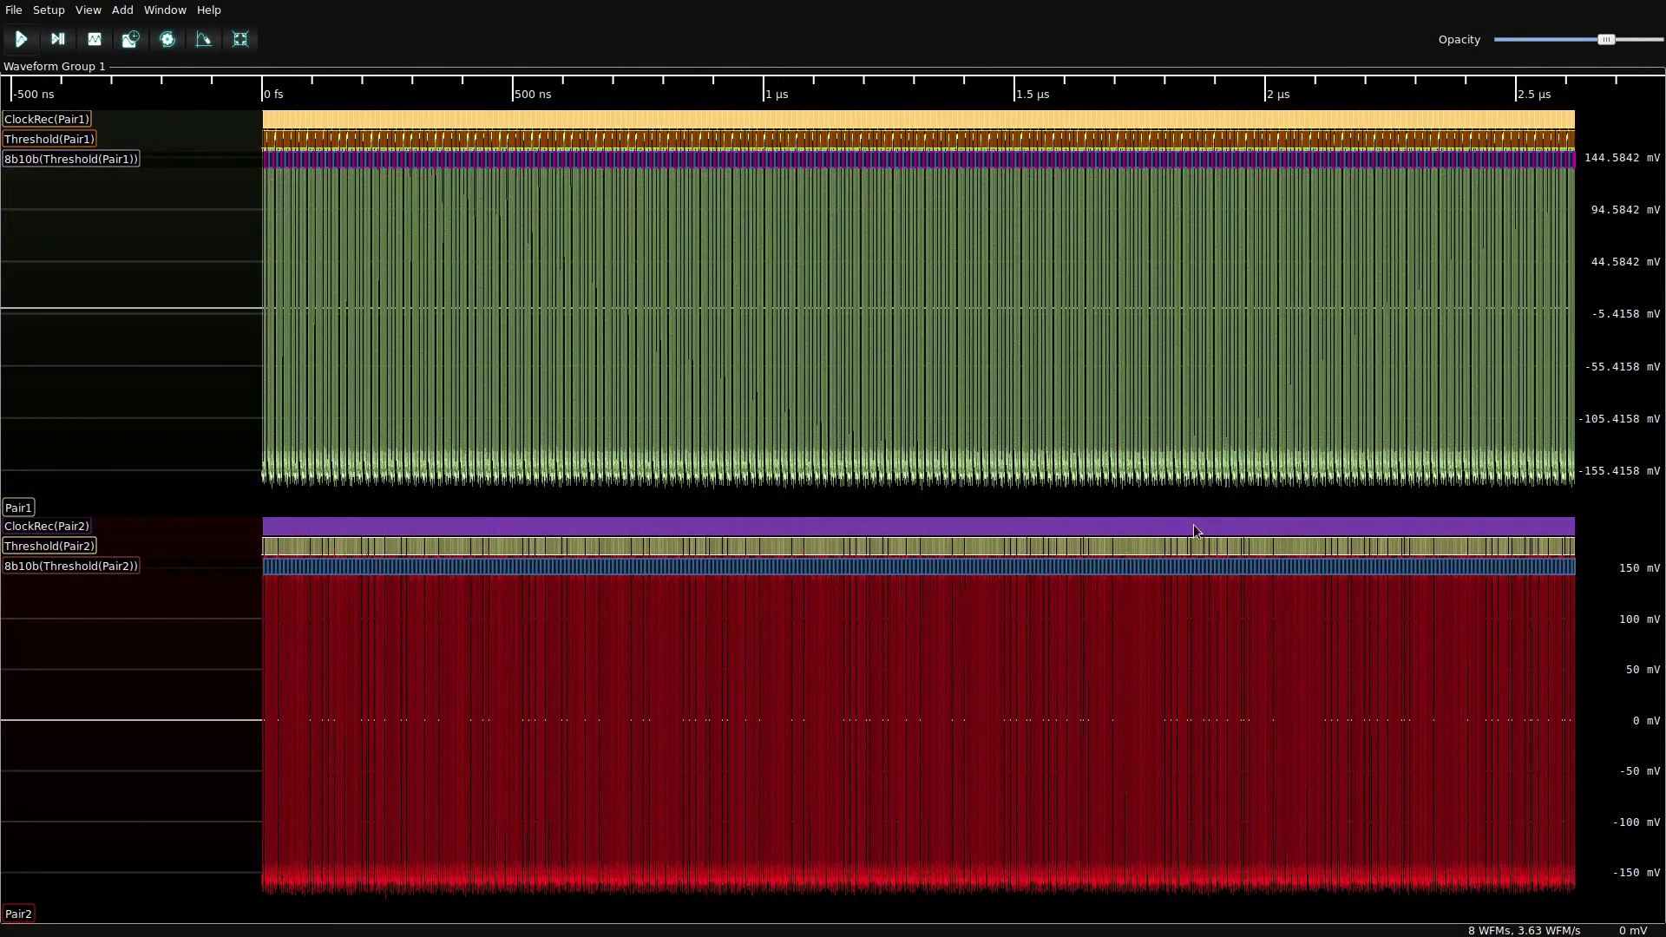
scroll(1195, 530, up, 1)
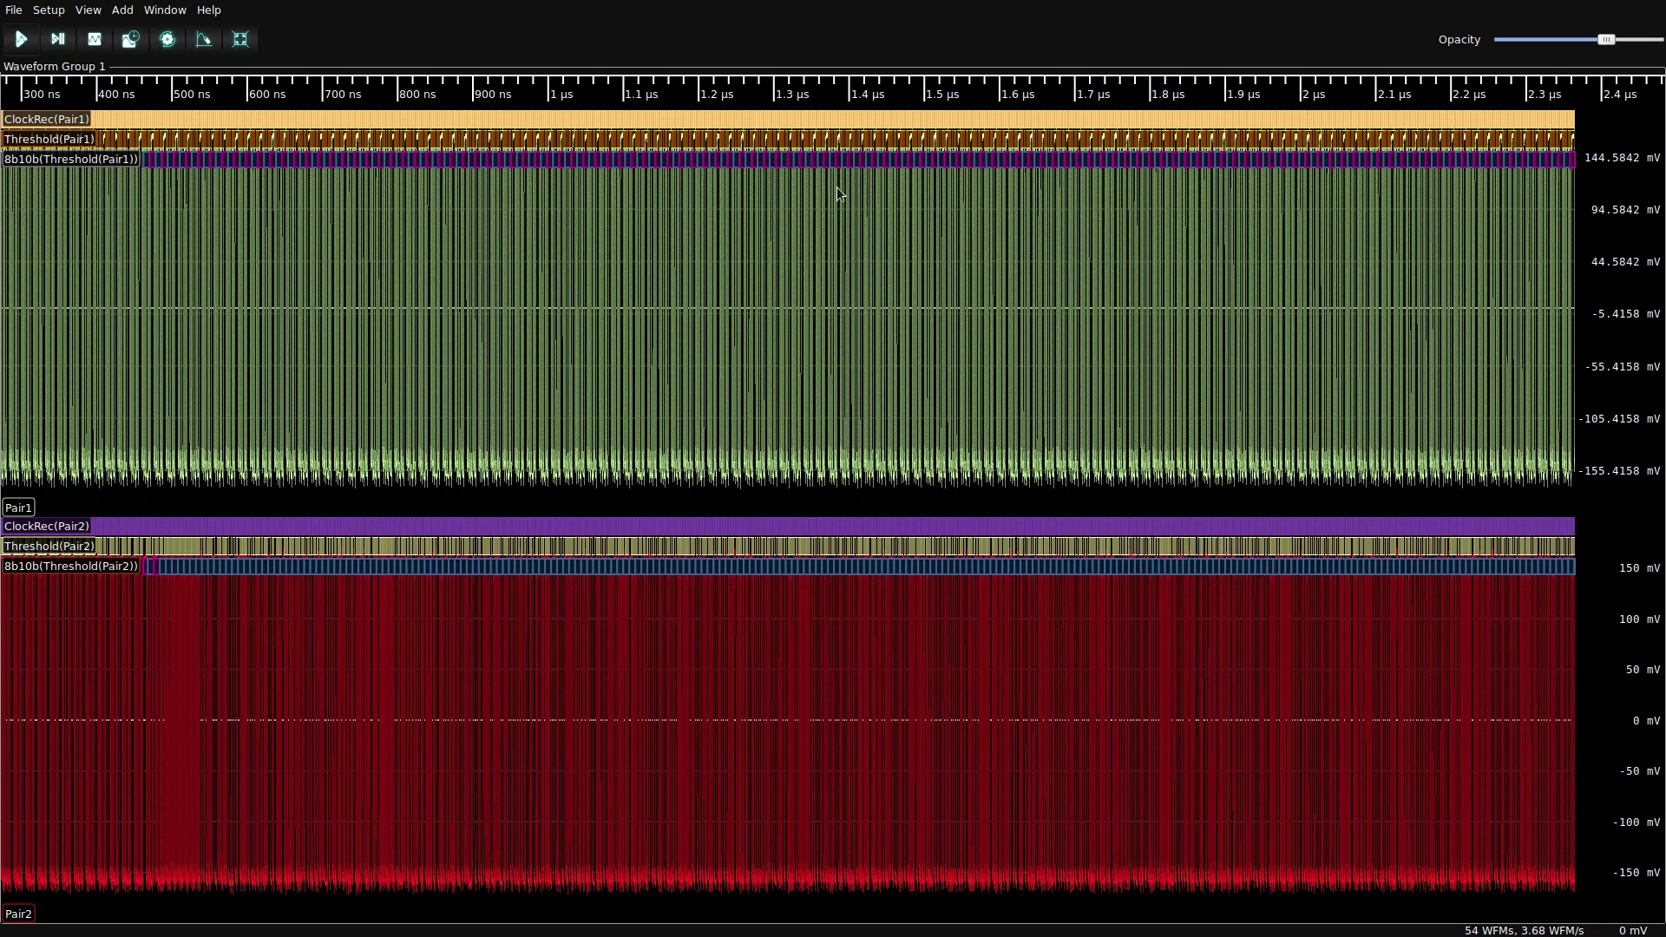
- Create an eye pattern for Pair1 clocked by ClockRec(Pair1)
right_click(822, 238)
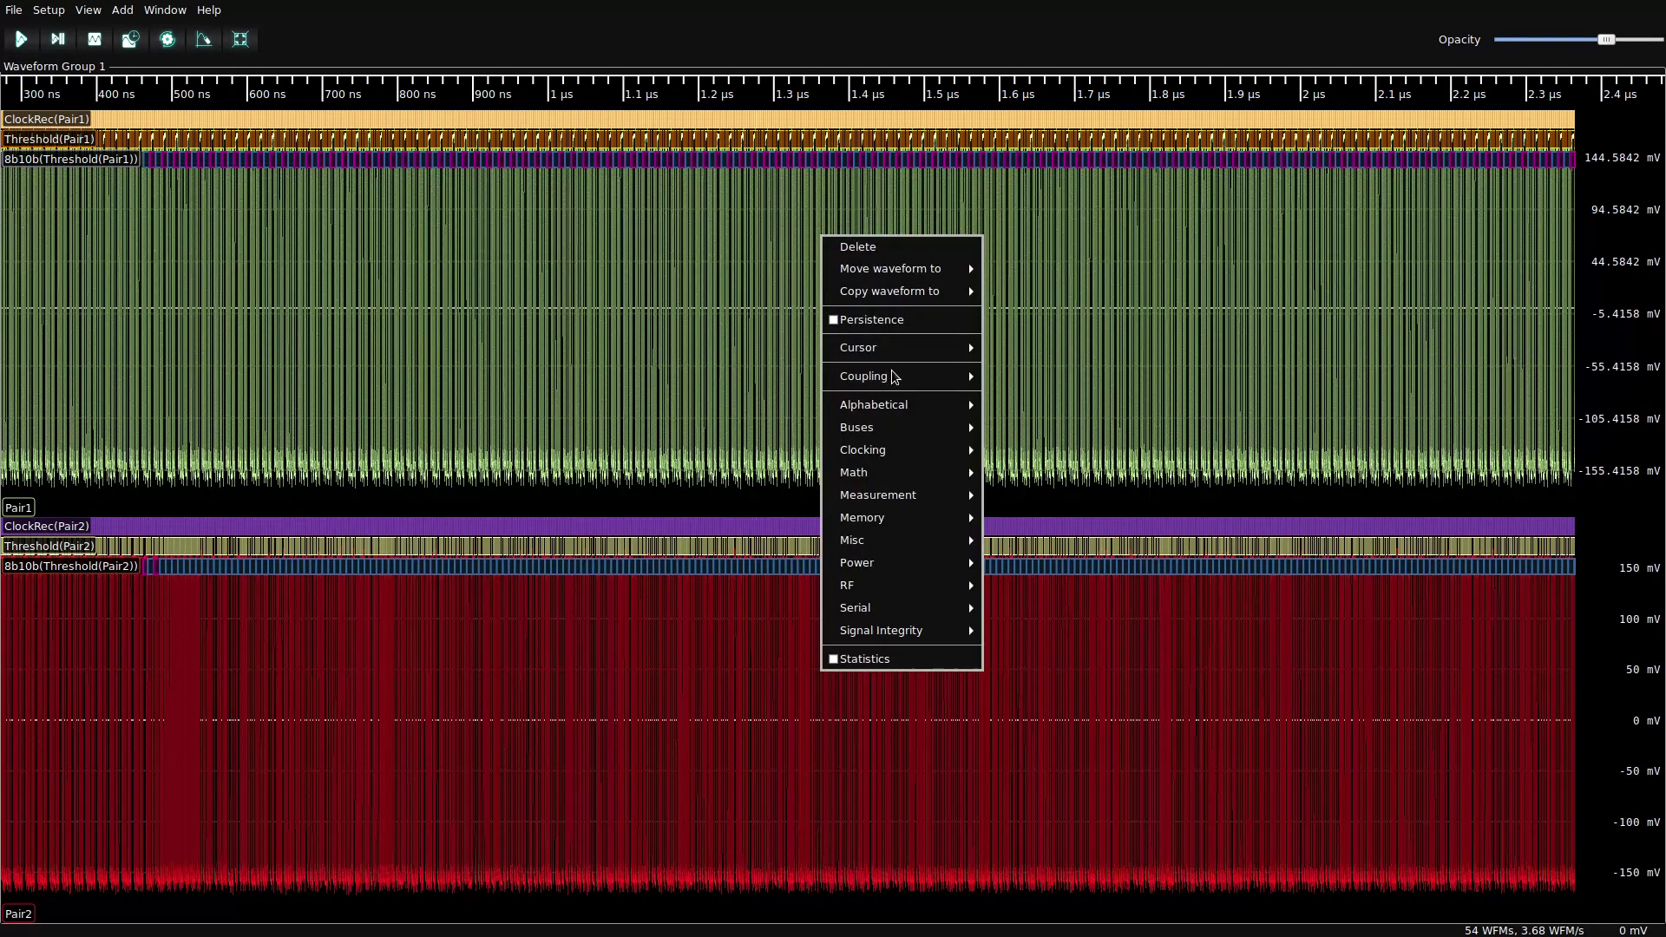
mouse_move(918, 630)
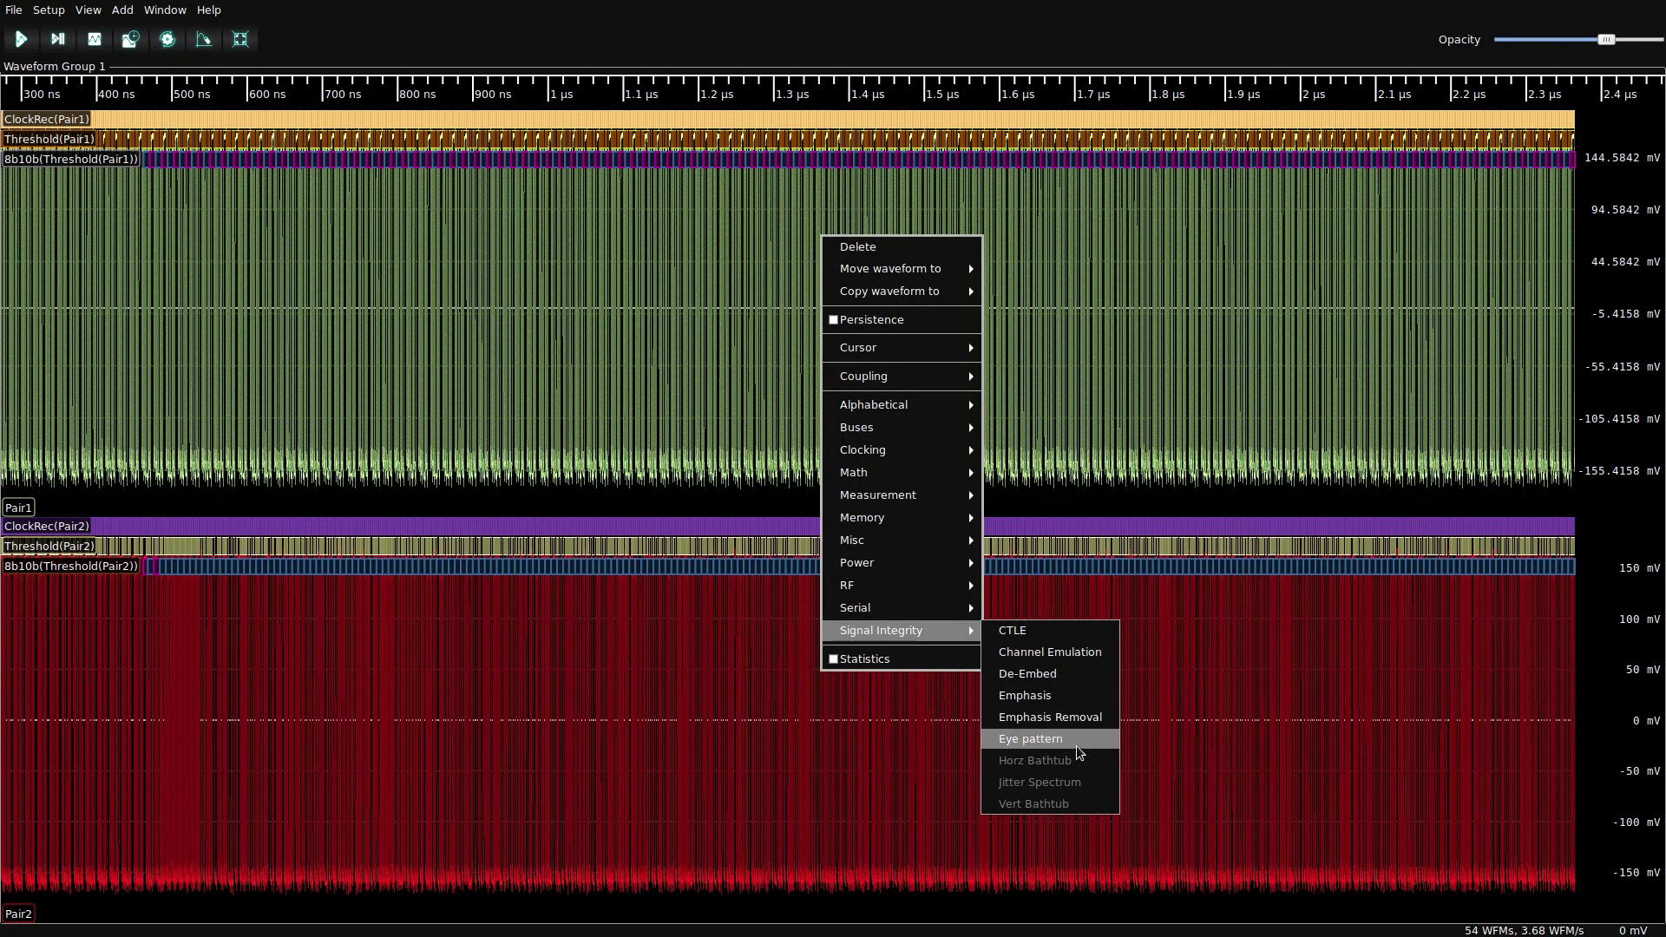
click(1031, 738)
click(684, 427)
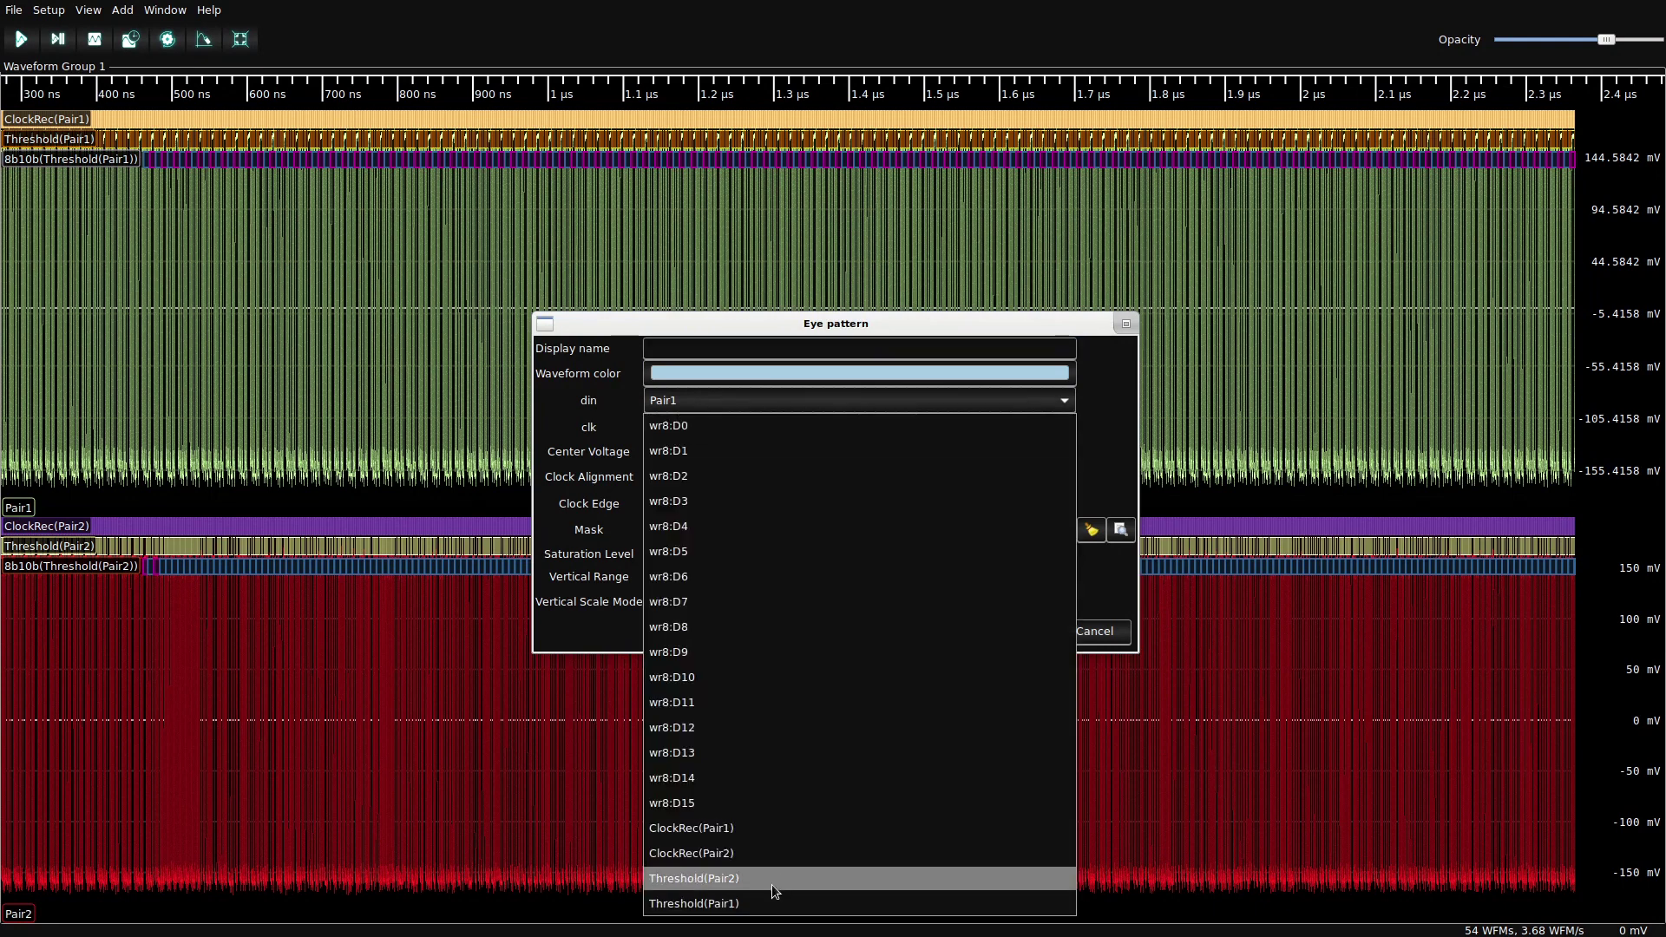
click(774, 836)
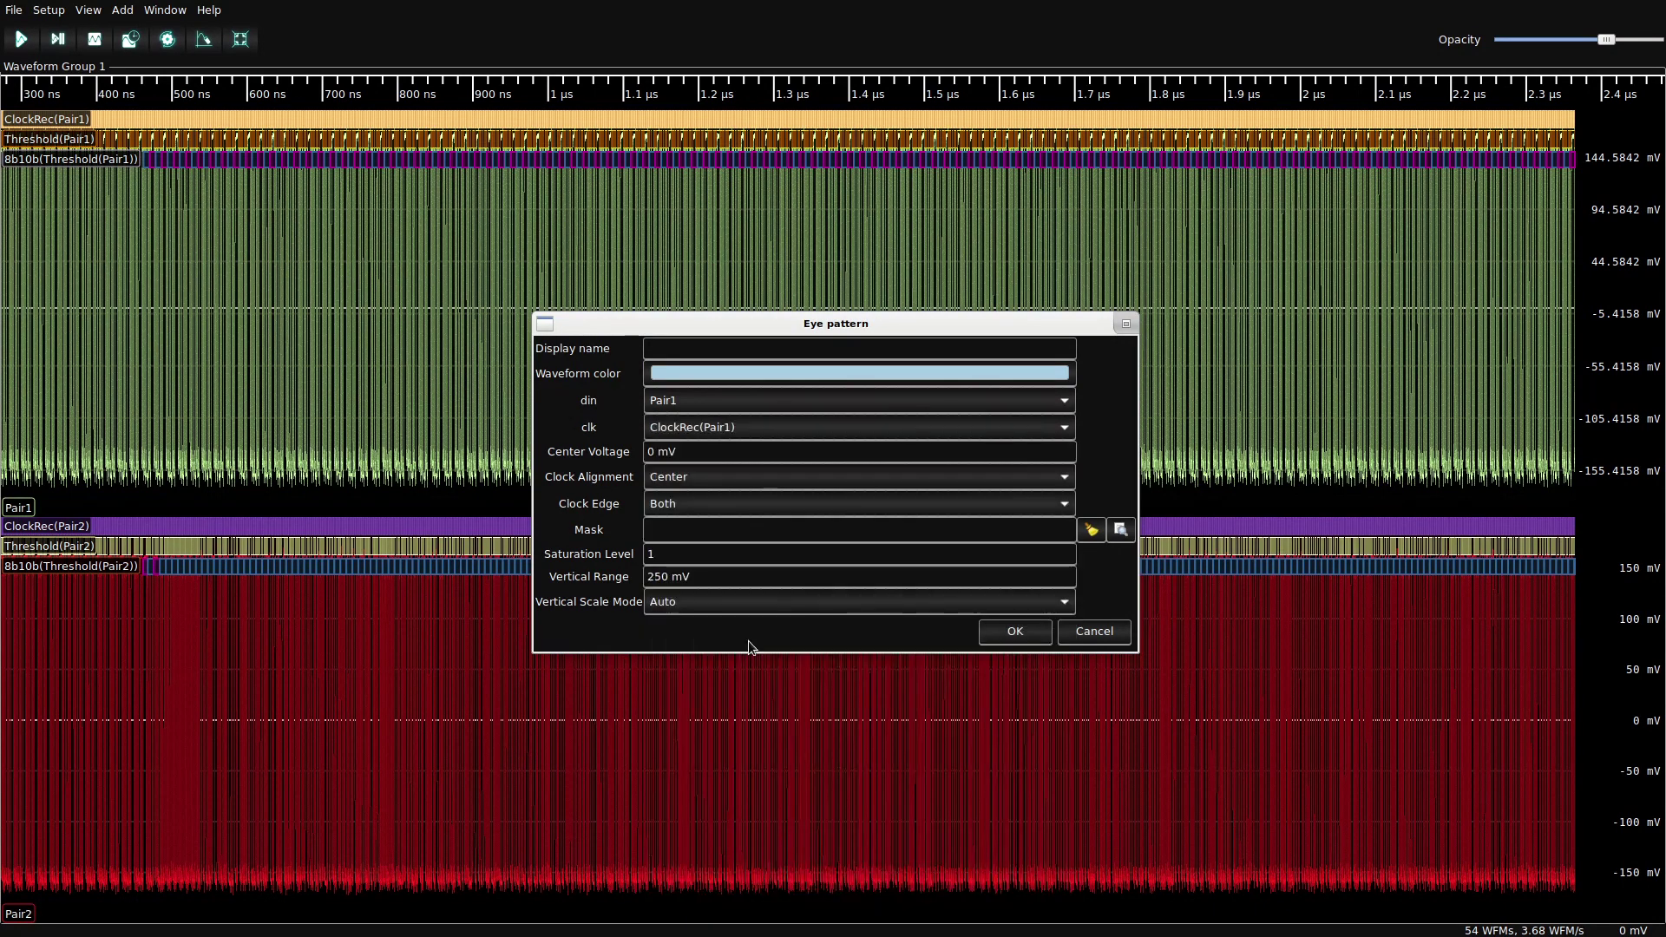
click(1014, 632)
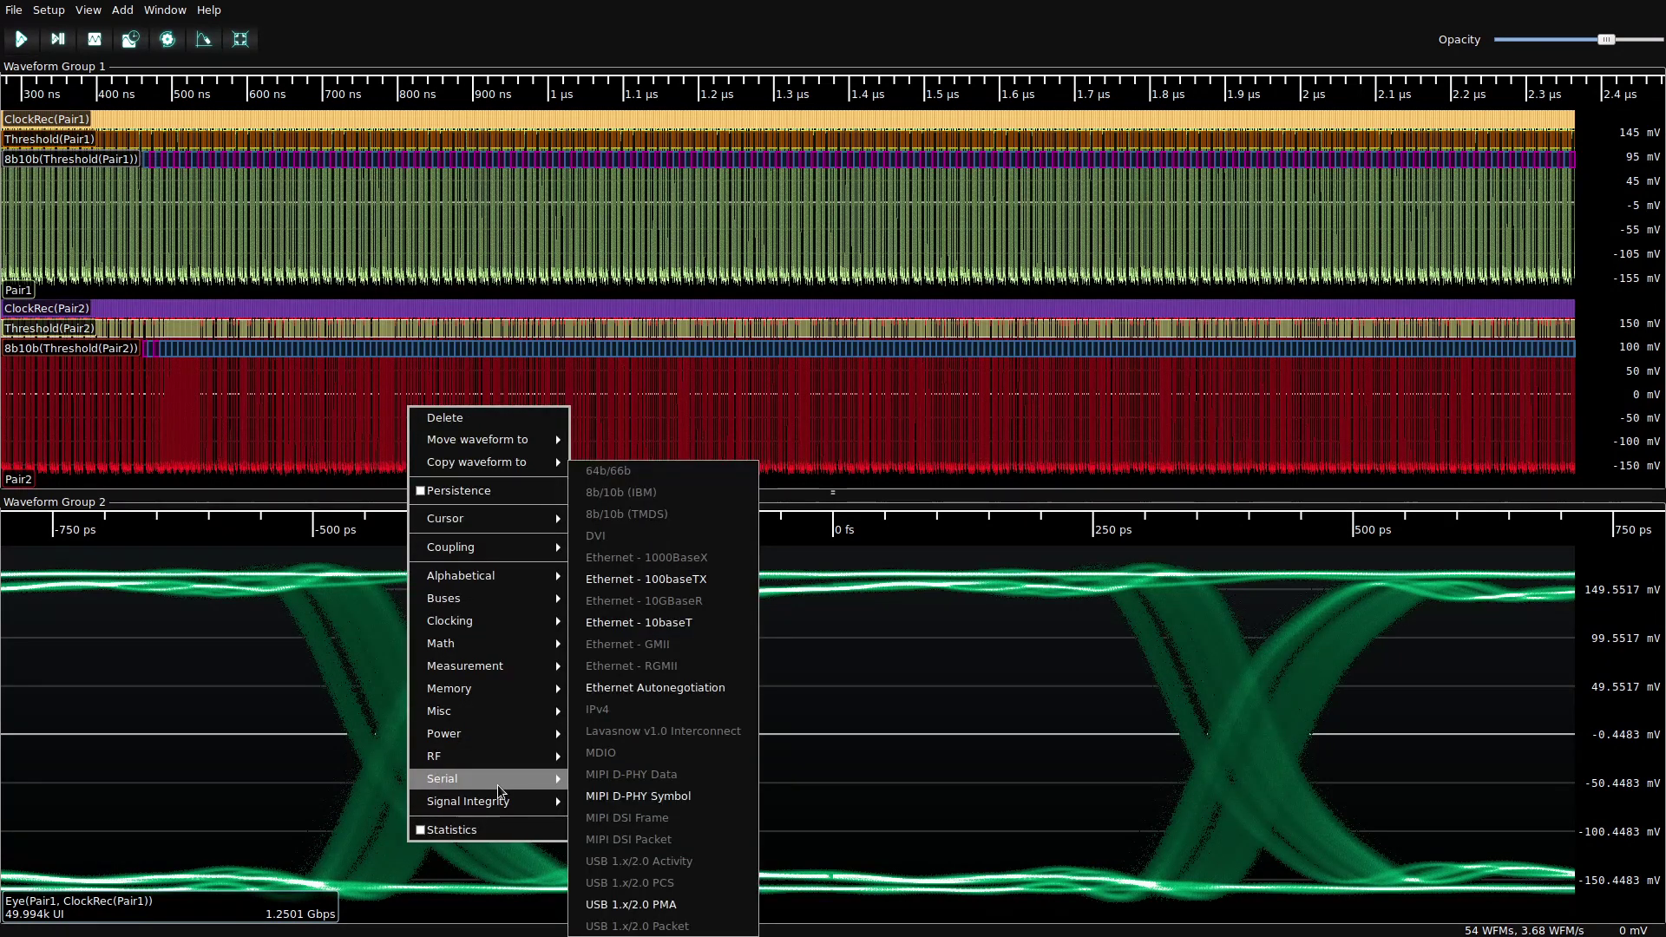
- Create an eye pattern for Pair2 clocked by ClockRec(Pair2)
mouse_move(506, 801)
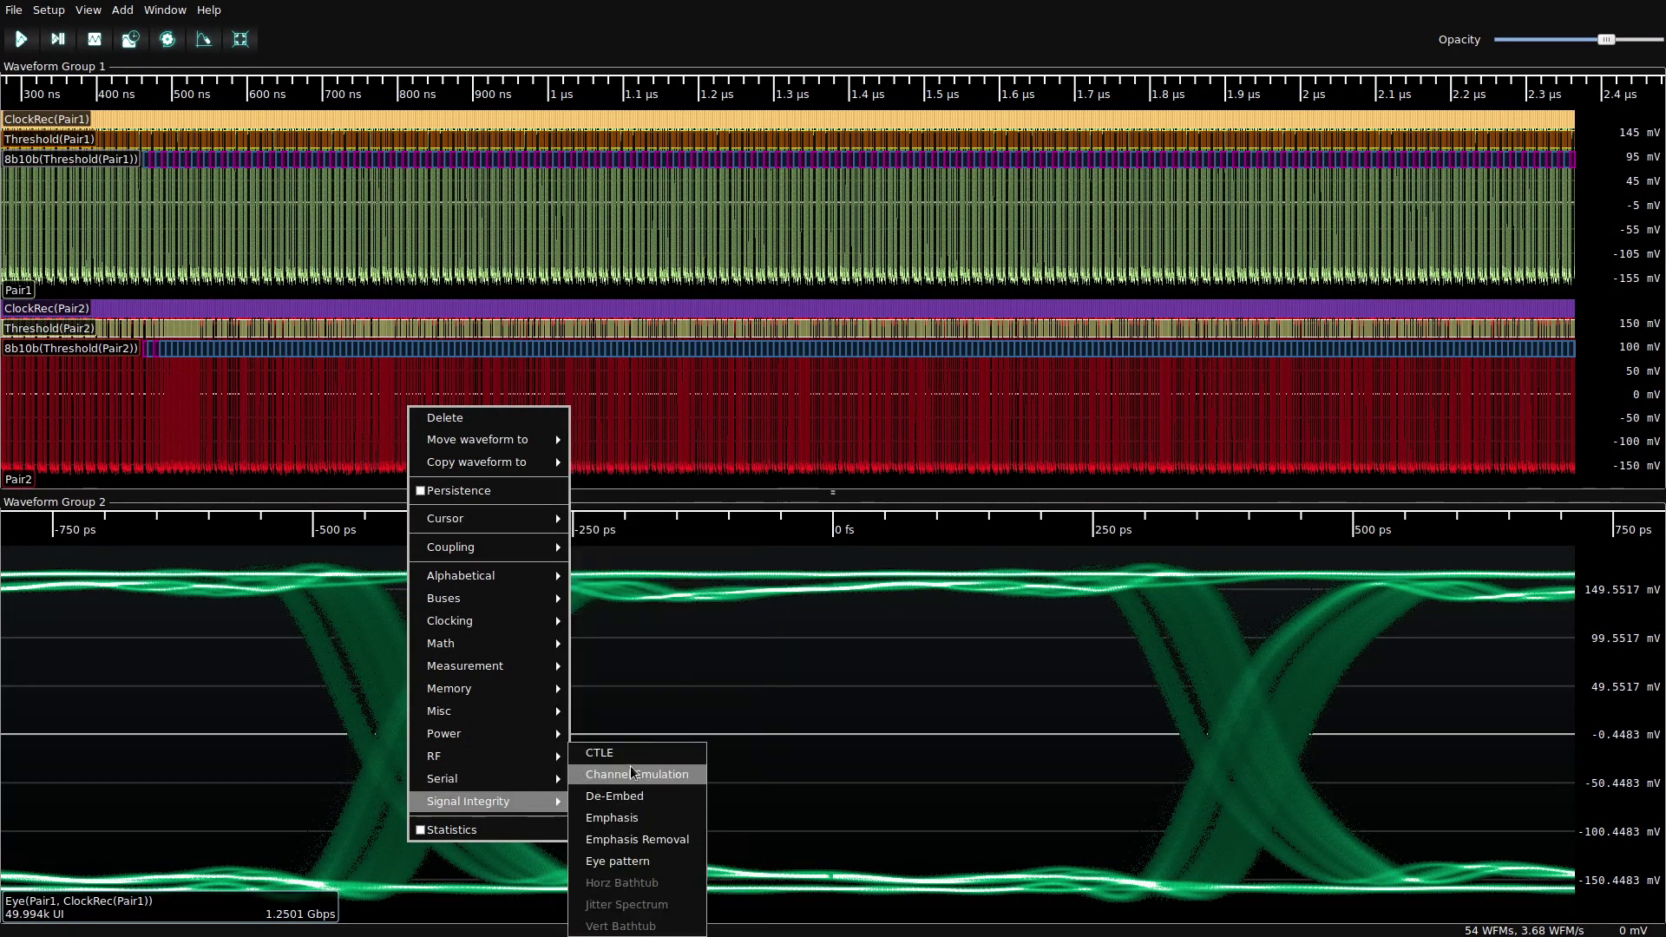
click(634, 861)
click(708, 400)
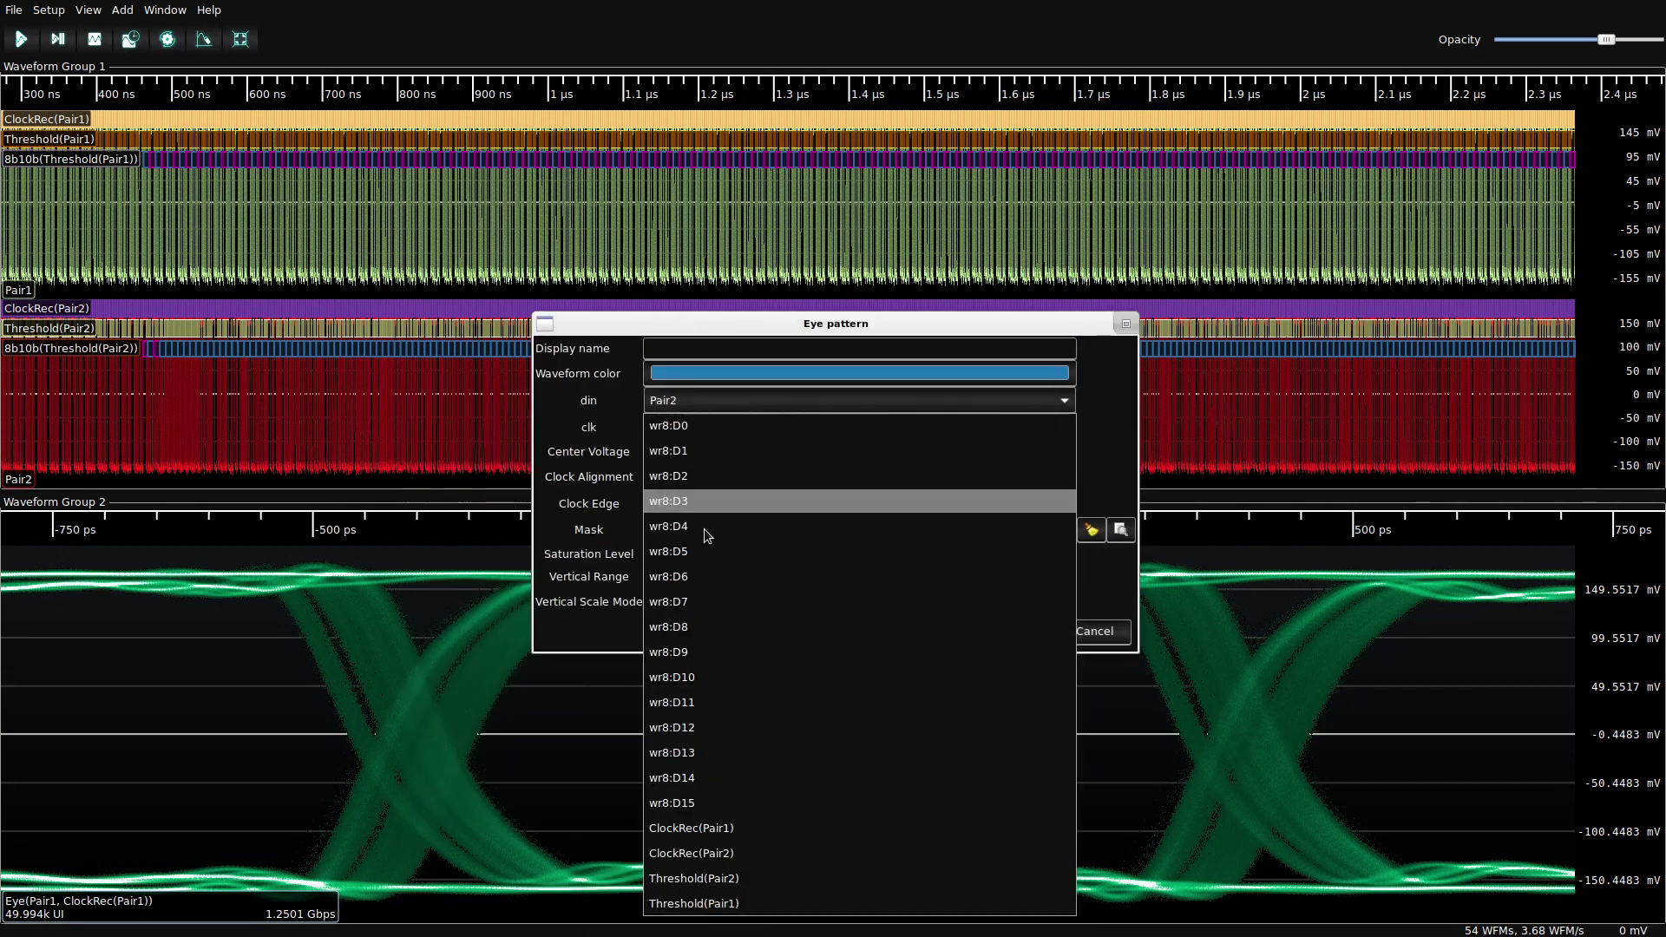
click(755, 853)
click(1011, 631)
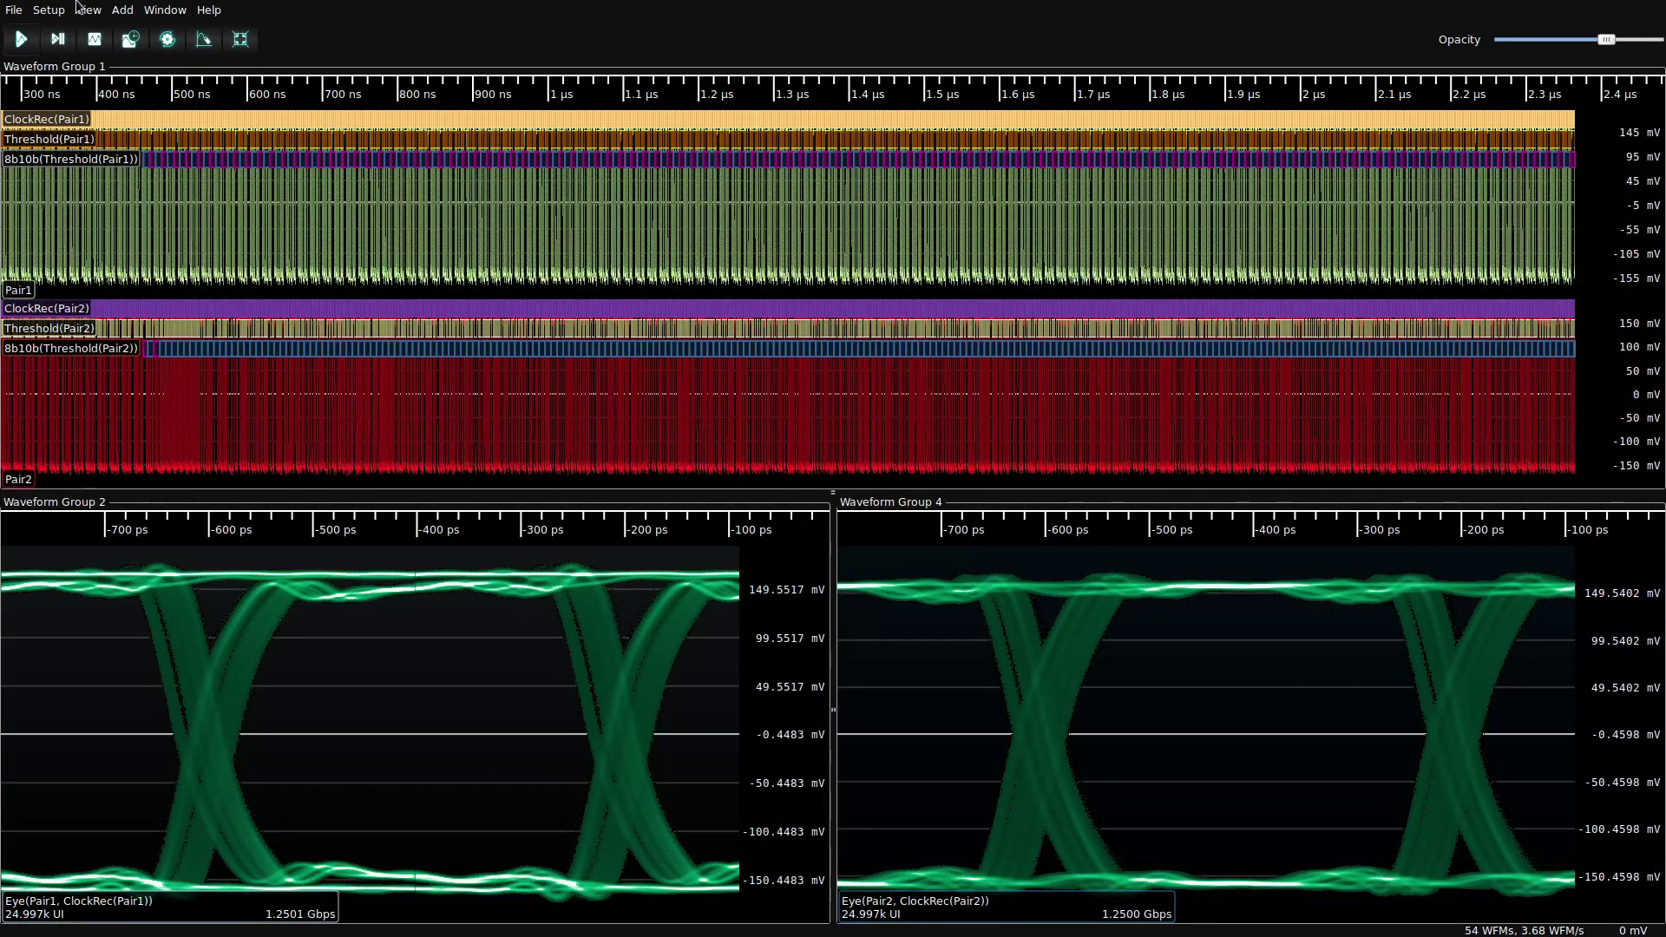
- Render the Pair1 and Pair2 eye patterns with a multicolour ramp from the View menu
click(82, 13)
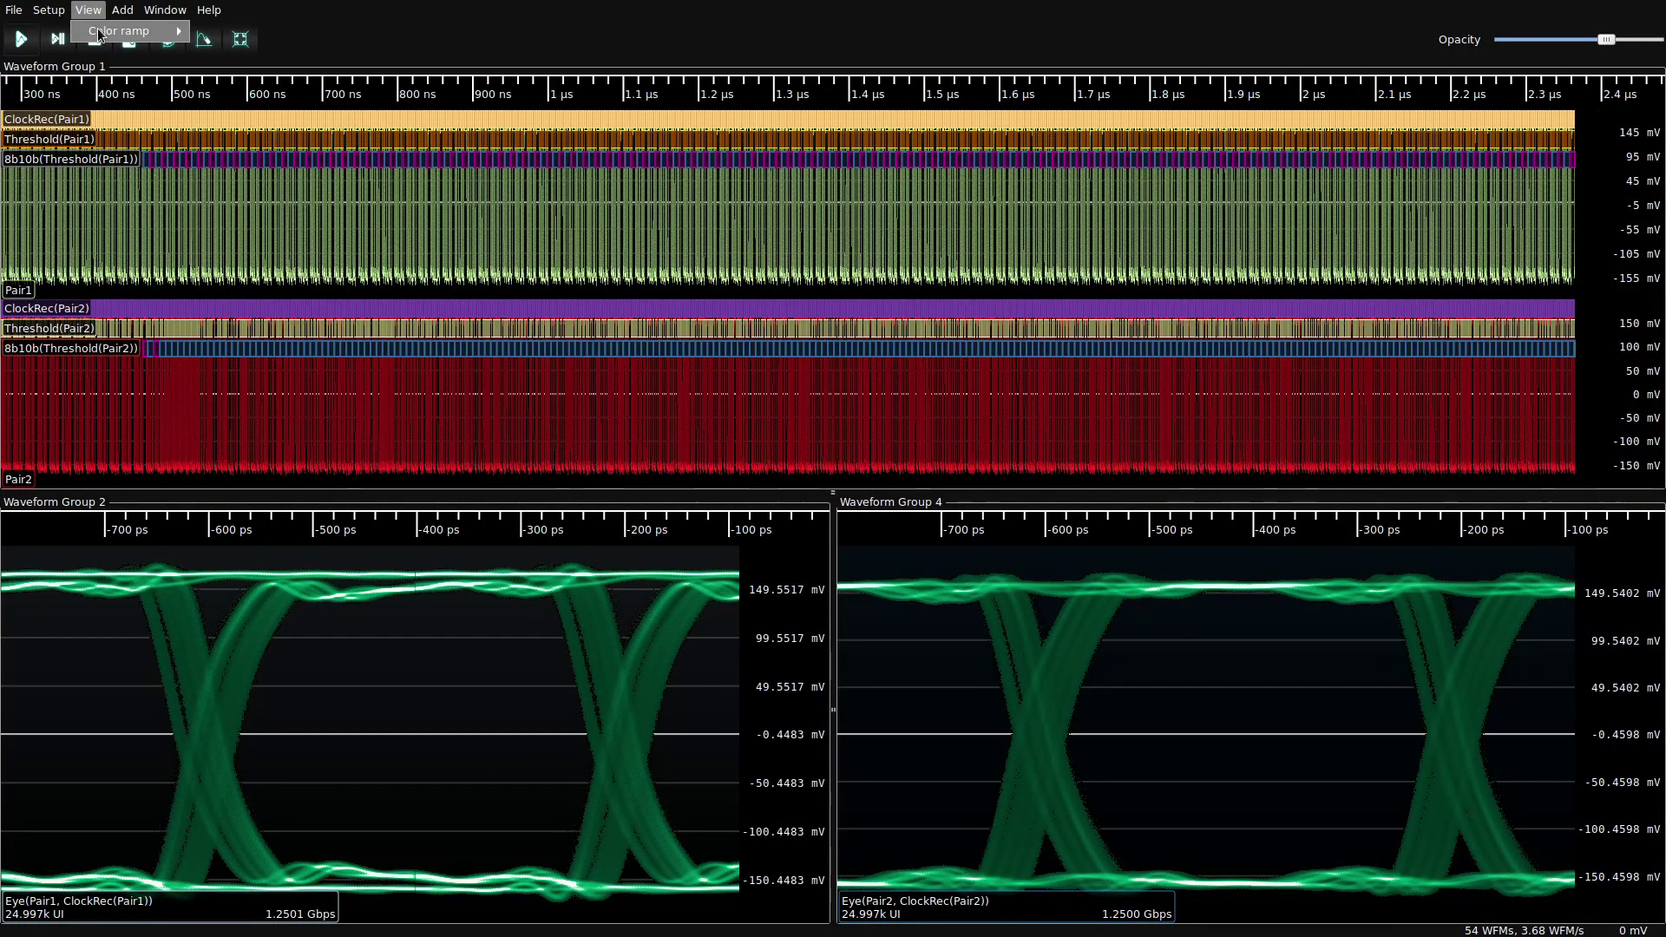
mouse_move(122, 31)
click(230, 95)
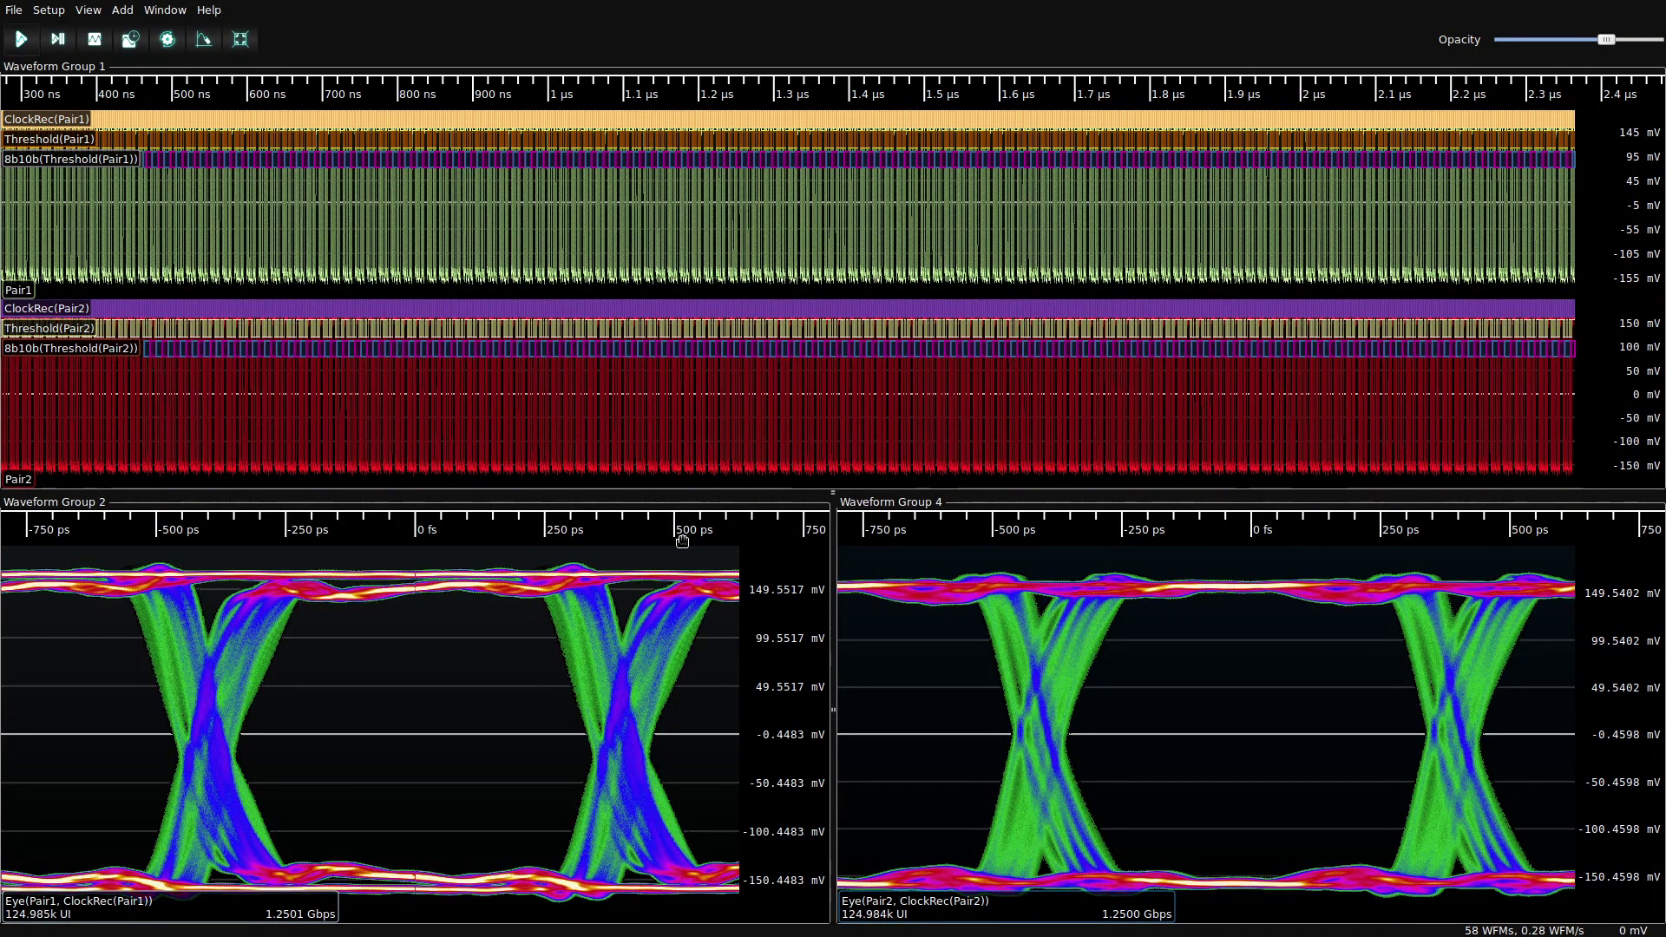